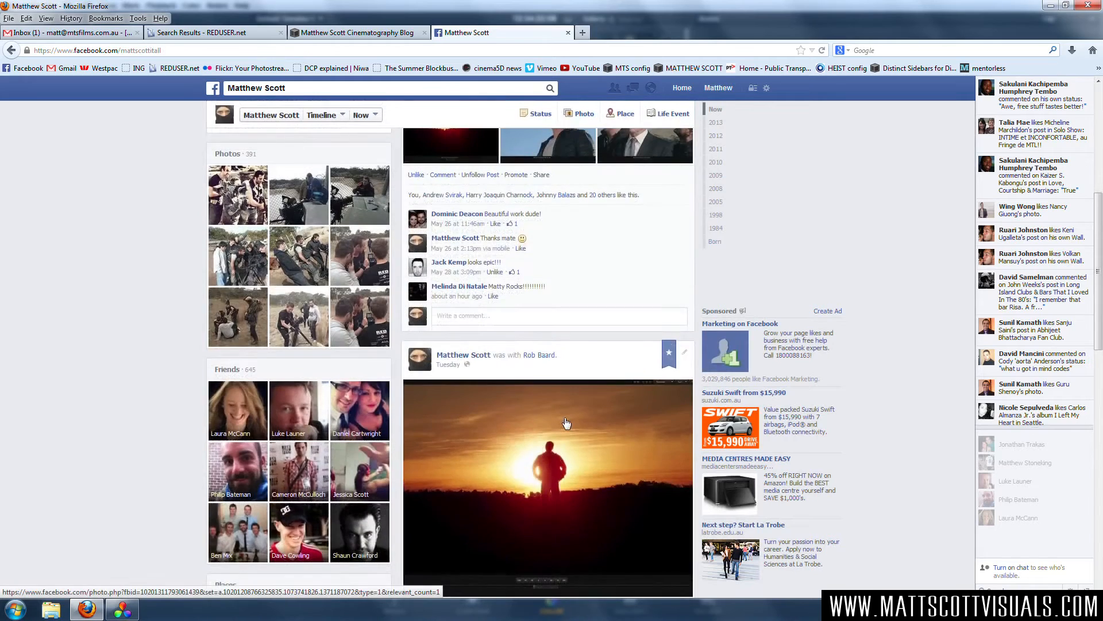
Browse the posts and photos on the Facebook profile timeline.
{"action": "scroll", "coordinate": [568, 426], "scroll_direction": "up", "scroll_amount": 17}
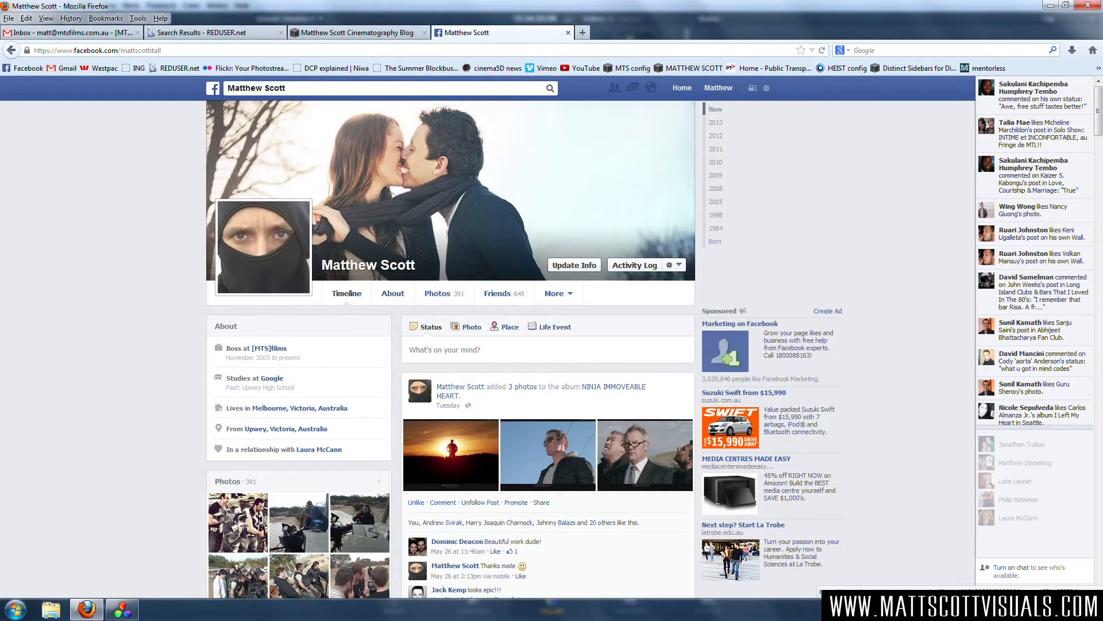
{"action": "scroll", "coordinate": [539, 408], "scroll_direction": "down", "scroll_amount": 5}
{"action": "scroll", "coordinate": [619, 449], "scroll_direction": "down", "scroll_amount": 10}
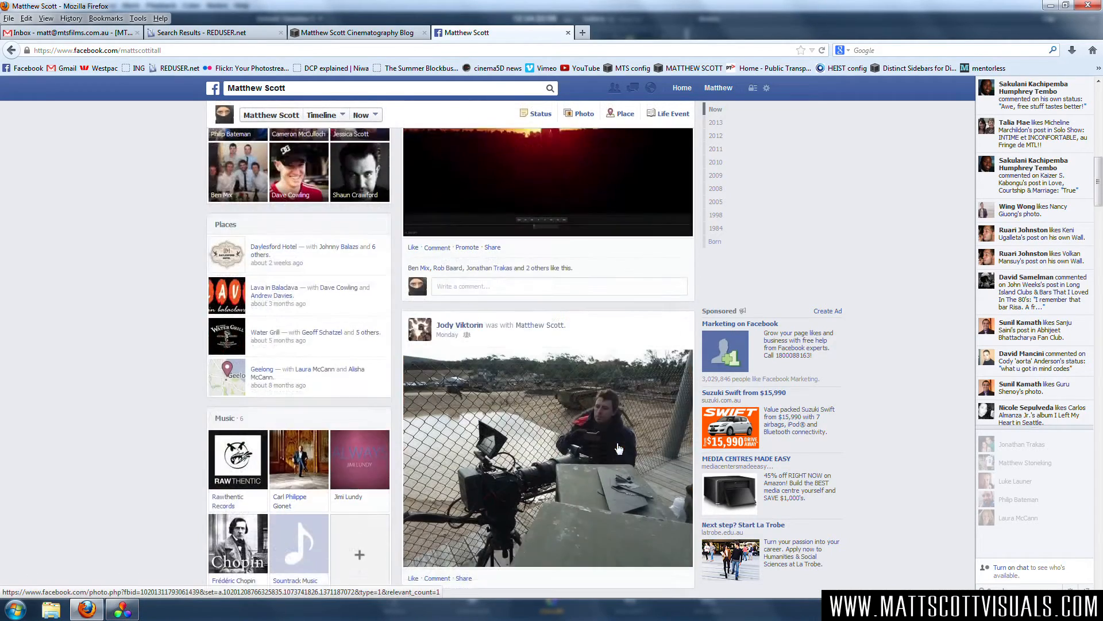
{"action": "scroll", "coordinate": [618, 449], "scroll_direction": "down", "scroll_amount": 5}
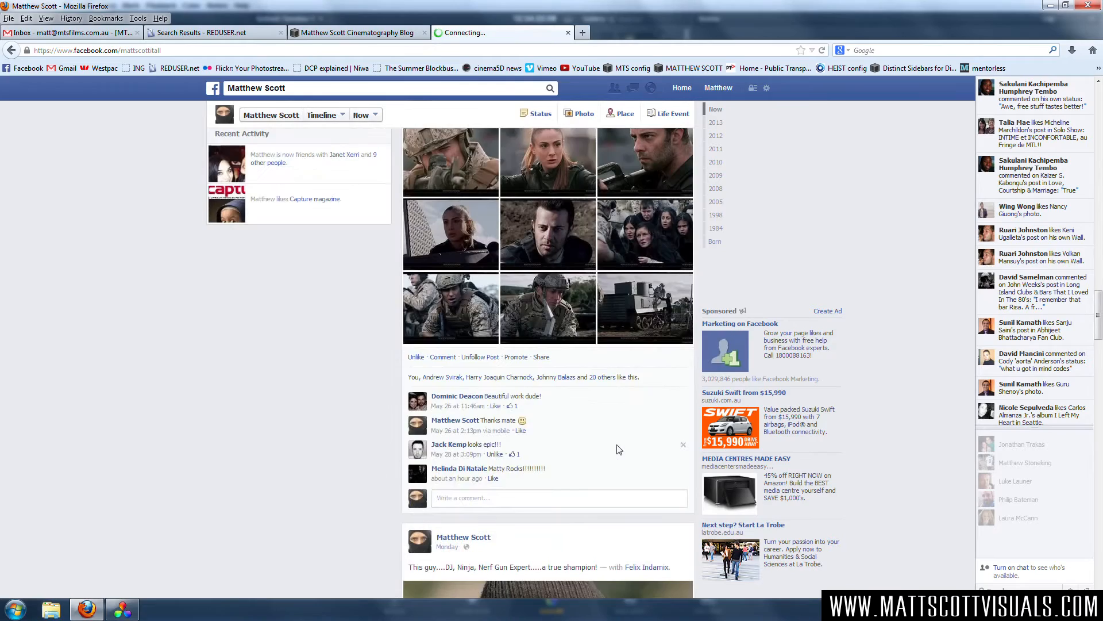
{"action": "scroll", "coordinate": [618, 448], "scroll_direction": "down", "scroll_amount": 5}
{"action": "scroll", "coordinate": [619, 449], "scroll_direction": "down", "scroll_amount": 4}
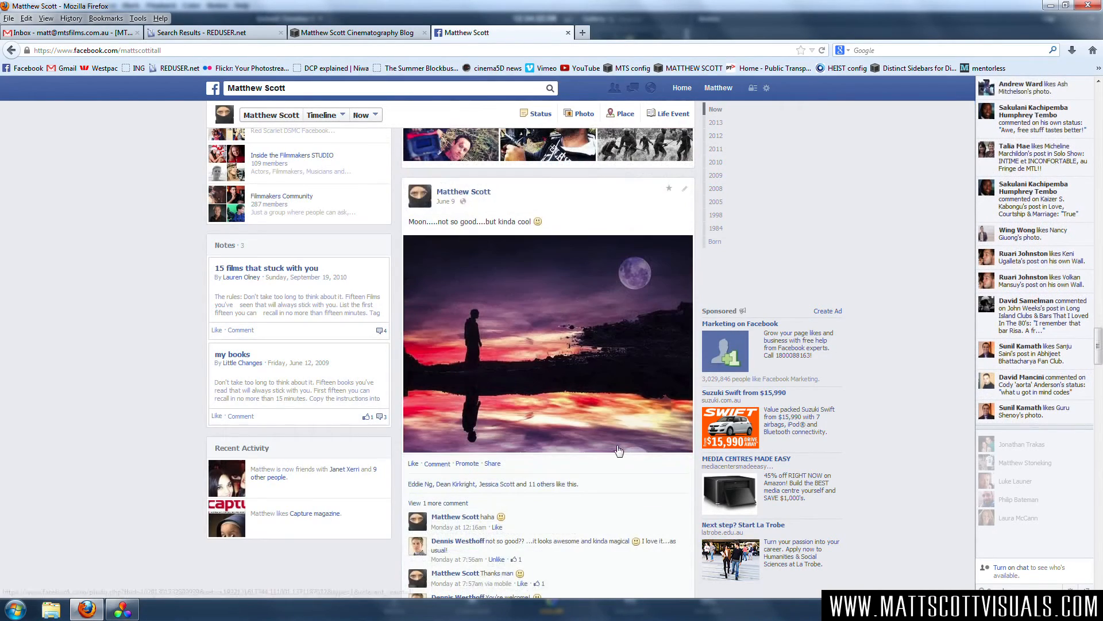
Switch to DaVinci Resolve and leave the full-screen viewer.
{"action": "left_click", "coordinate": [123, 609]}
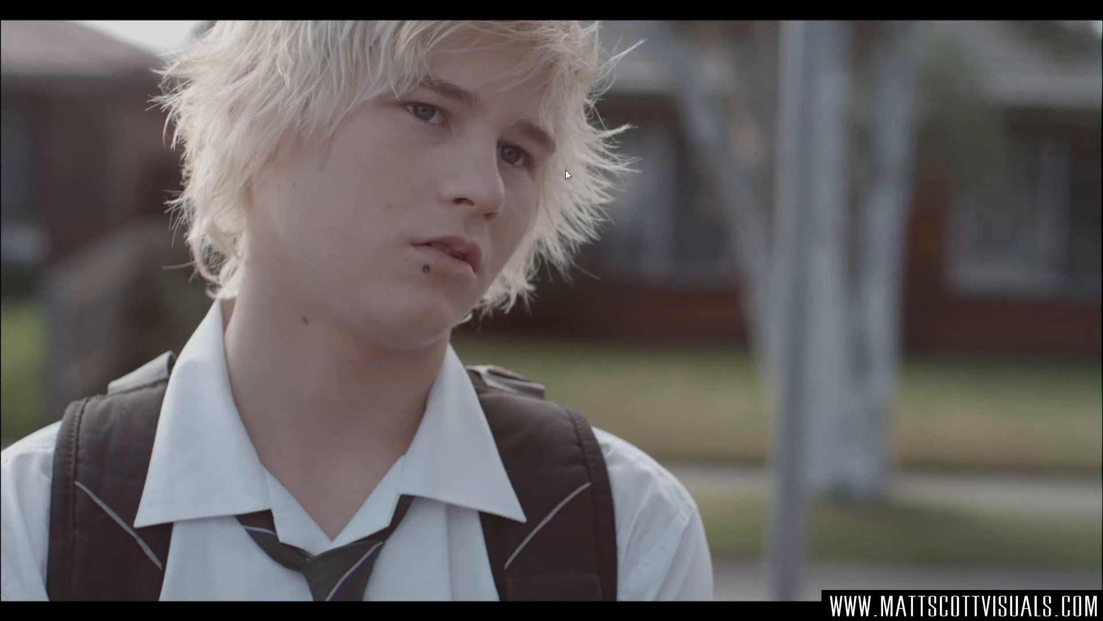
{"action": "key", "text": "Escape"}
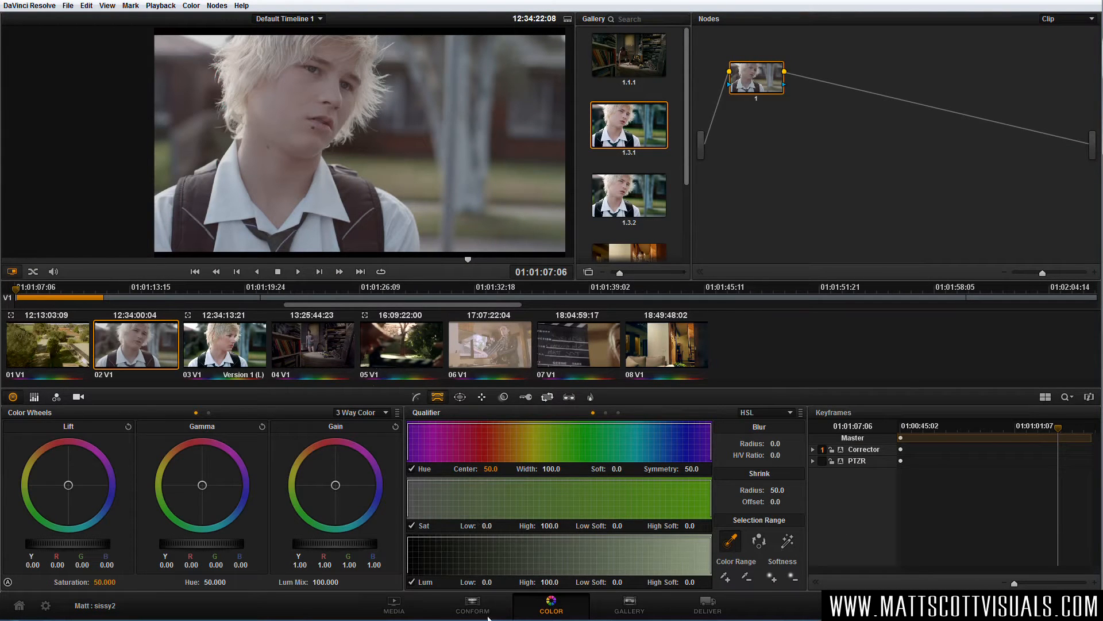
Look over the Conform and Media pages, preview clip A009_C009_0720RO_001.R3D, and return to the Color page.
{"action": "left_click", "coordinate": [394, 611]}
{"action": "left_click", "coordinate": [480, 612]}
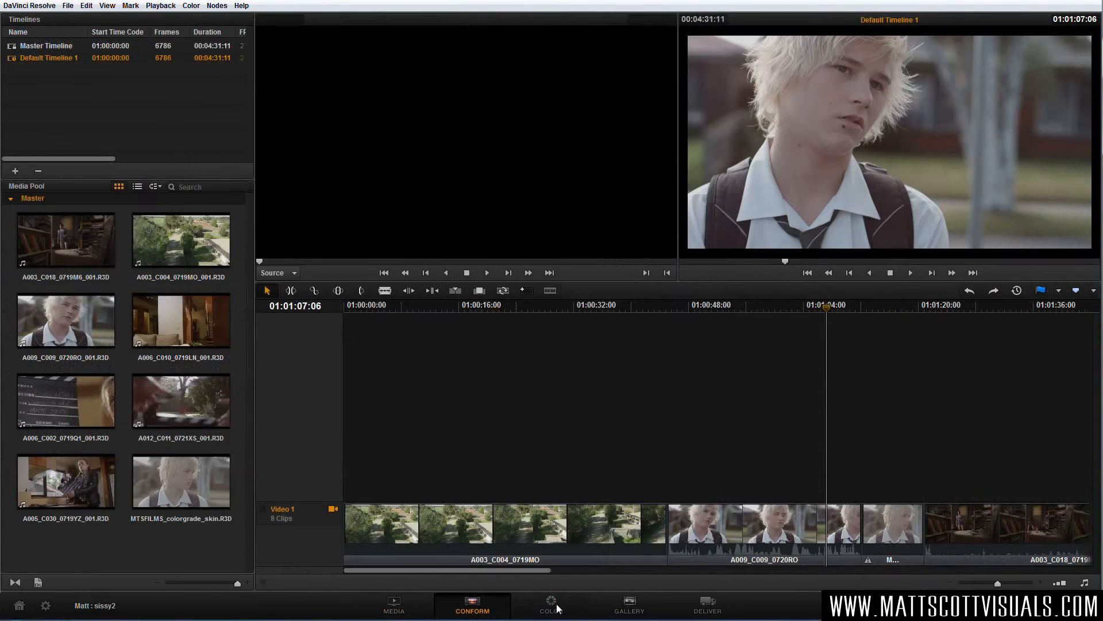
{"action": "left_click", "coordinate": [394, 611]}
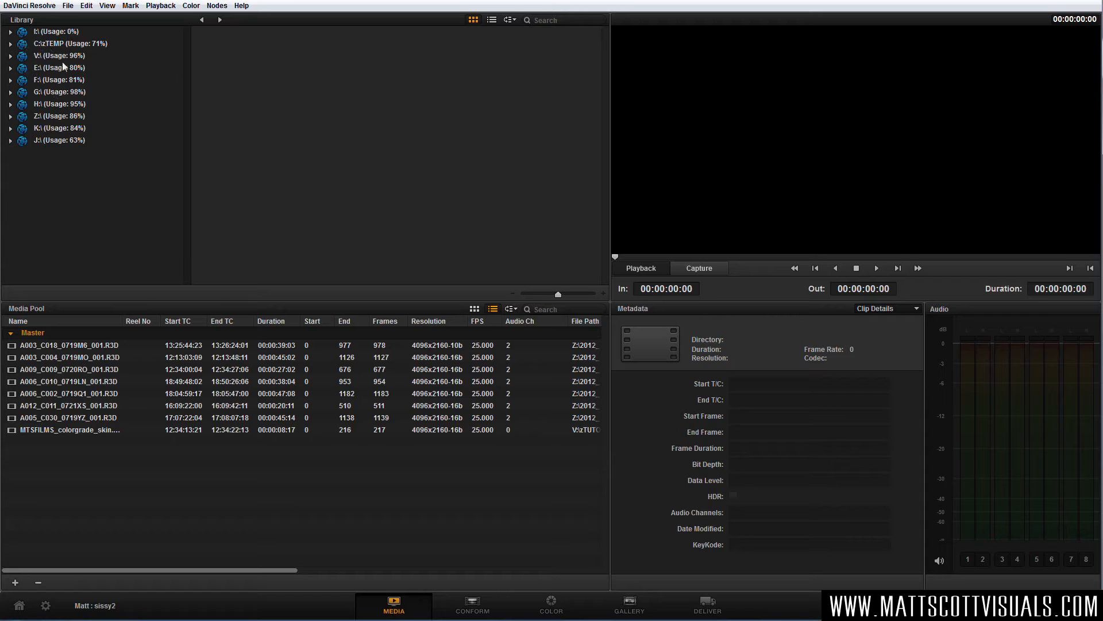
{"action": "left_click", "coordinate": [52, 370]}
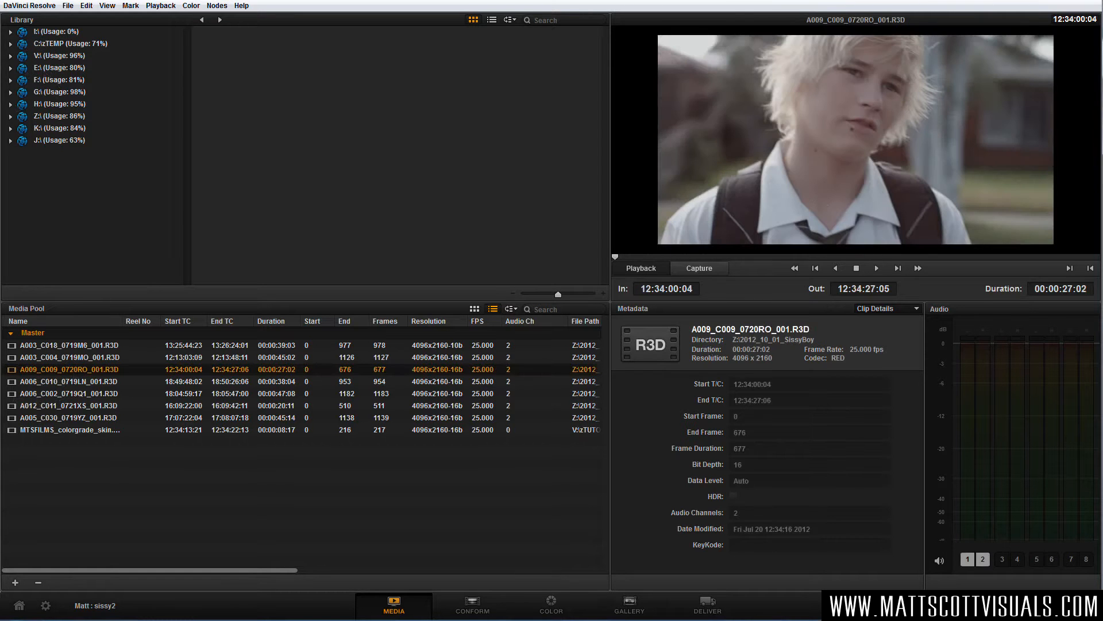
{"action": "left_click", "coordinate": [473, 603]}
{"action": "left_click", "coordinate": [551, 604]}
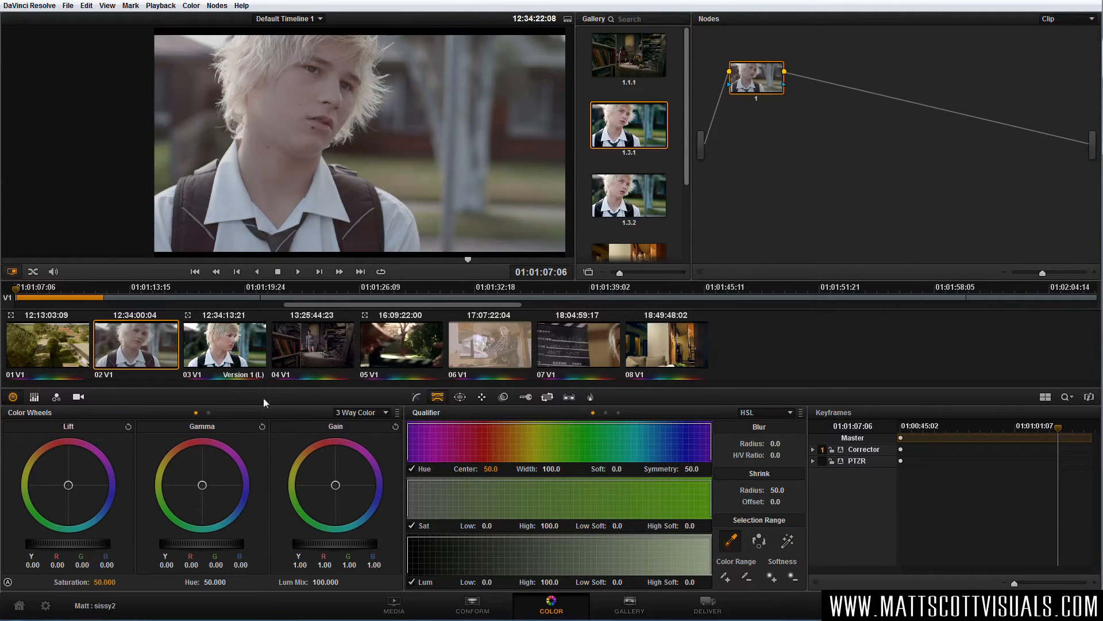
Select clip 03 and rearrange its node graph, repositioning the BALANCE node and stacking the skin, hair, shirt and eyes nodes more tightly.
{"action": "left_click", "coordinate": [222, 352]}
{"action": "left_click_drag", "start_coordinate": [885, 189], "coordinate": [892, 137]}
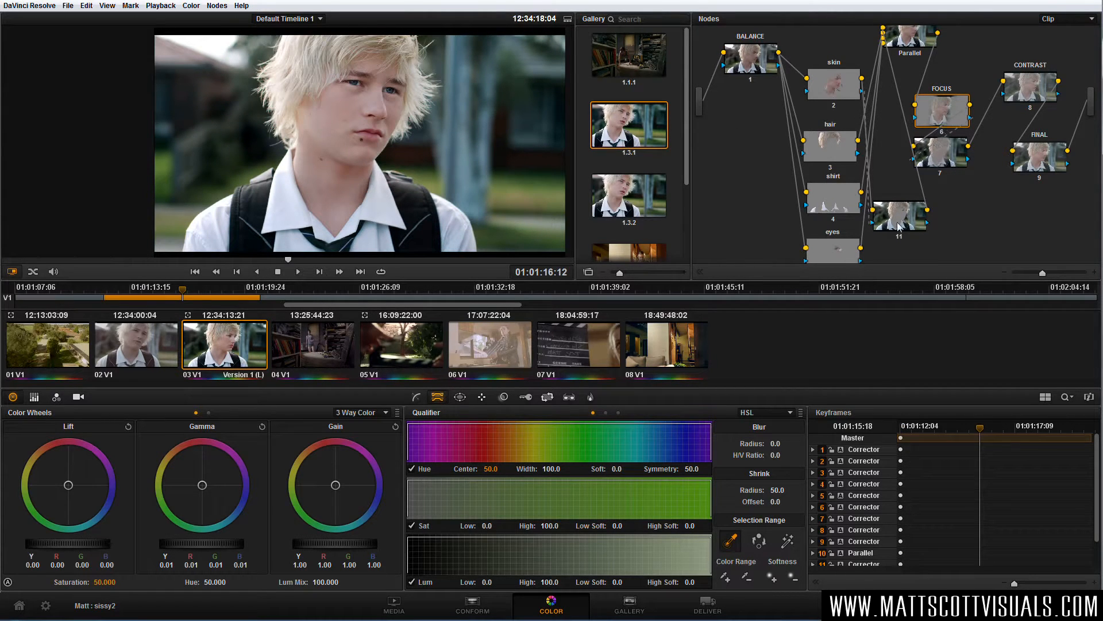
{"action": "left_click_drag", "start_coordinate": [752, 66], "coordinate": [737, 159]}
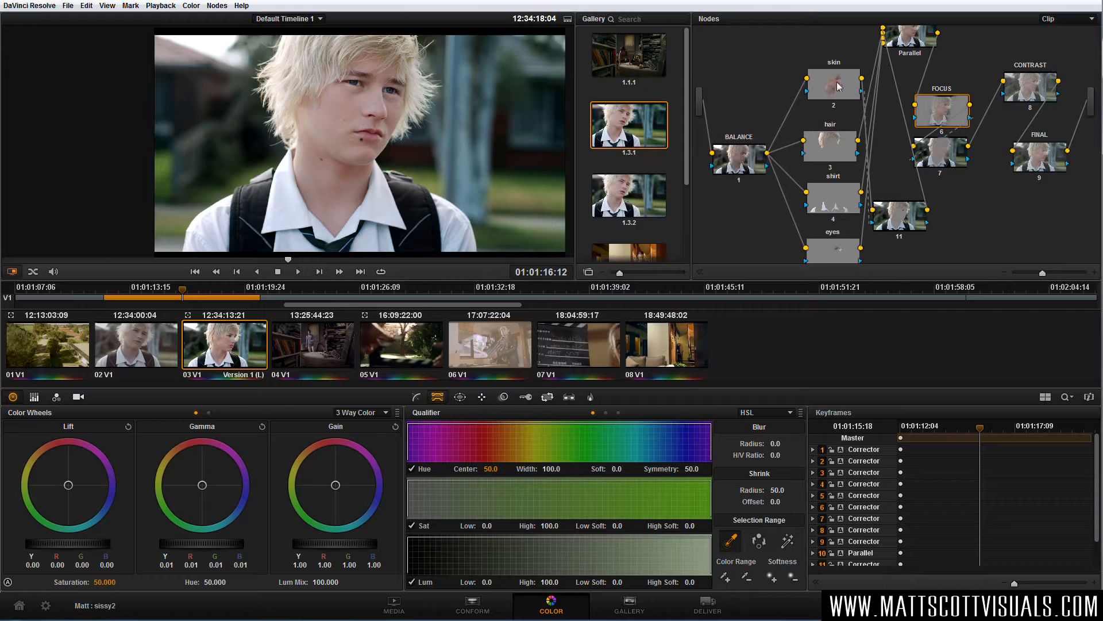
{"action": "left_click_drag", "start_coordinate": [835, 93], "coordinate": [831, 68]}
{"action": "left_click_drag", "start_coordinate": [832, 145], "coordinate": [831, 120]}
{"action": "left_click_drag", "start_coordinate": [835, 185], "coordinate": [834, 167]}
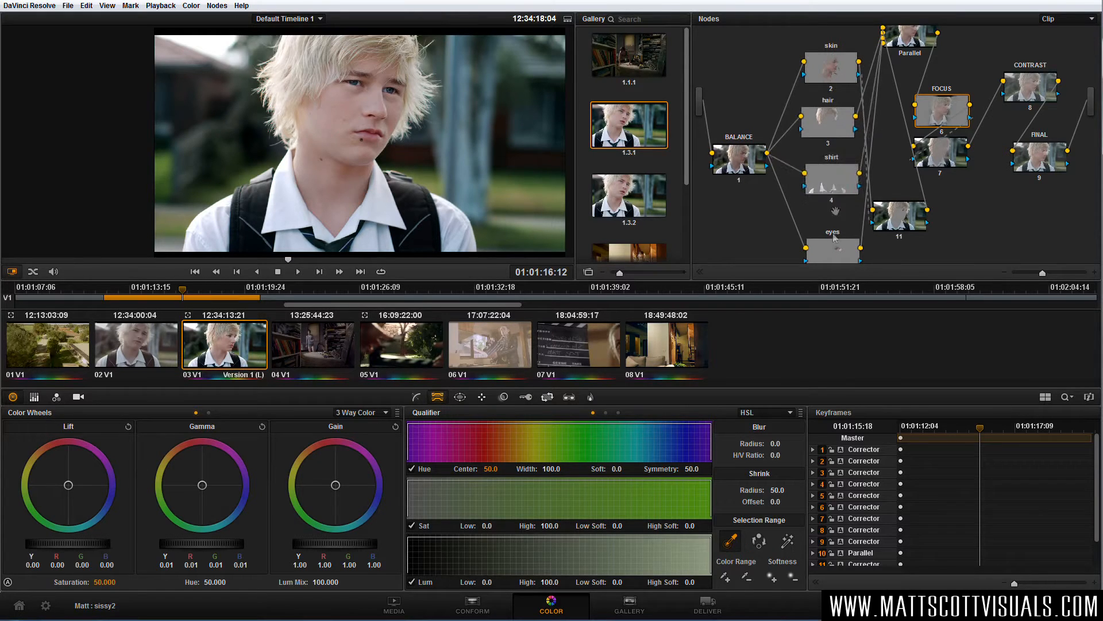
{"action": "left_click_drag", "start_coordinate": [832, 242], "coordinate": [835, 210]}
Space out the FOCUS, CONTRAST and FINAL nodes in clip 03's node graph.
{"action": "left_click_drag", "start_coordinate": [945, 115], "coordinate": [965, 100]}
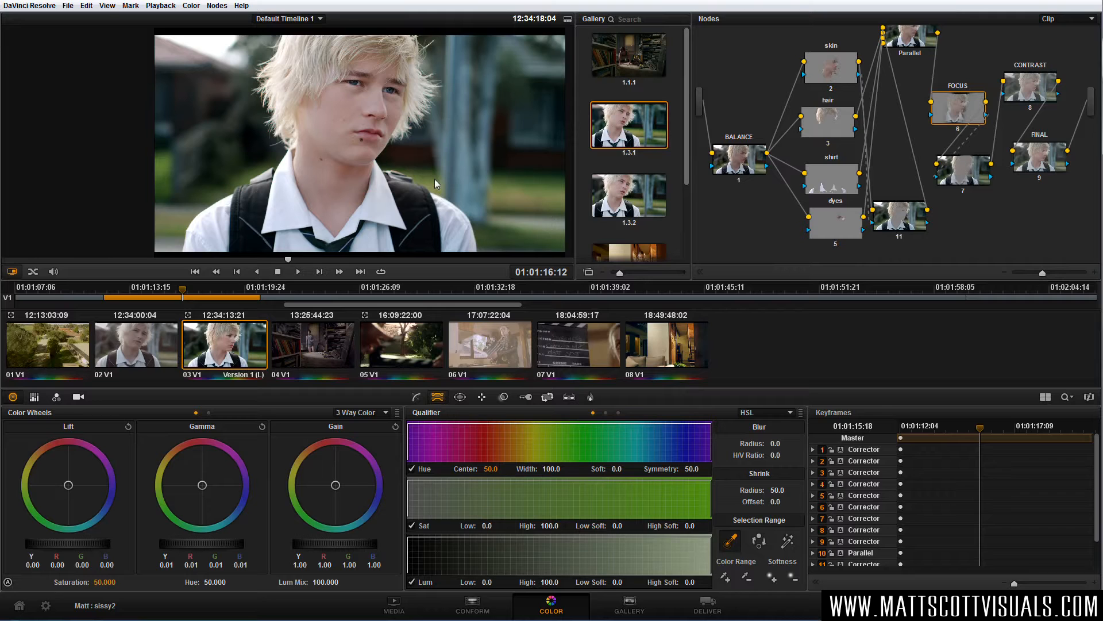
{"action": "left_click_drag", "start_coordinate": [1031, 98], "coordinate": [1036, 95]}
{"action": "left_click_drag", "start_coordinate": [1059, 164], "coordinate": [1067, 170]}
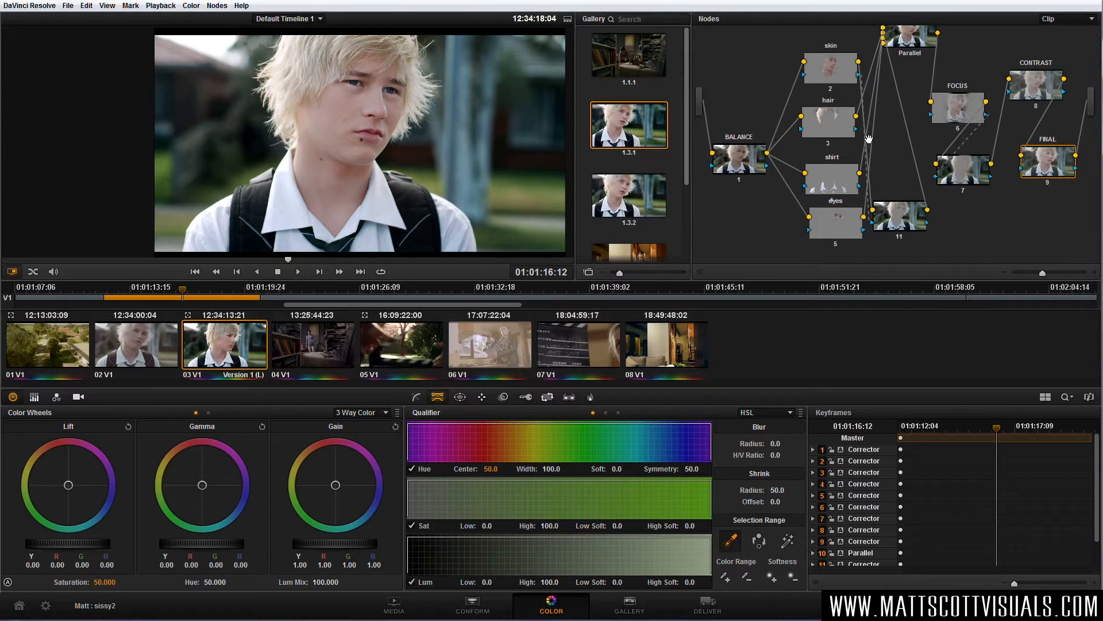
On clip 02 at 01:01:01:15, set Camera Raw to decode using Clip with the REDlog Film gamma curve.
{"action": "left_click", "coordinate": [159, 351]}
{"action": "left_click_drag", "start_coordinate": [299, 260], "coordinate": [350, 265]}
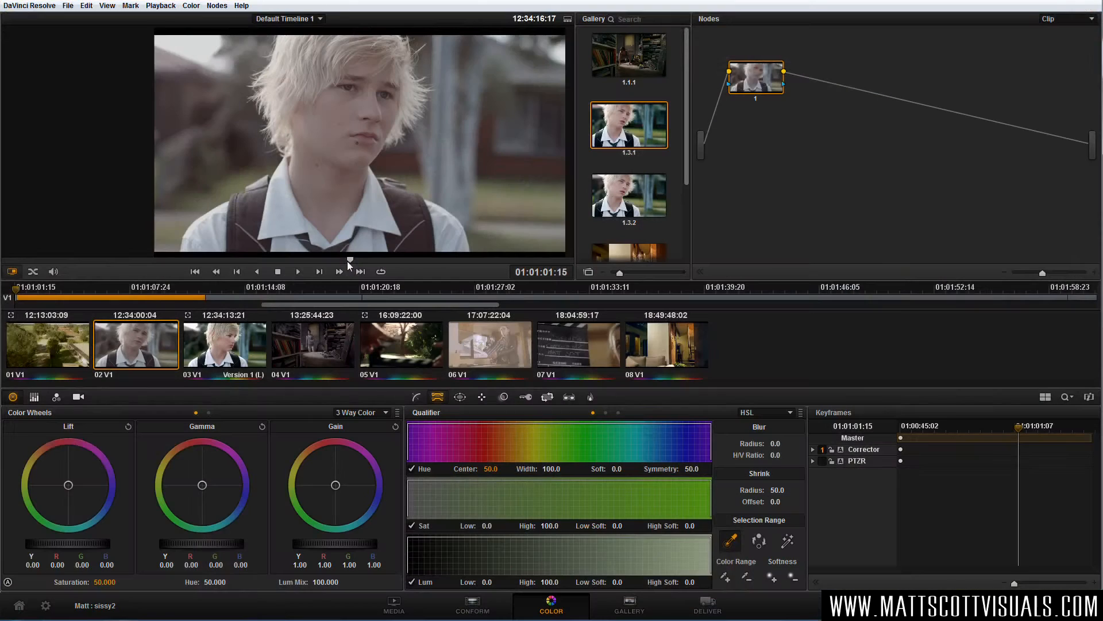
{"action": "left_click", "coordinate": [81, 396]}
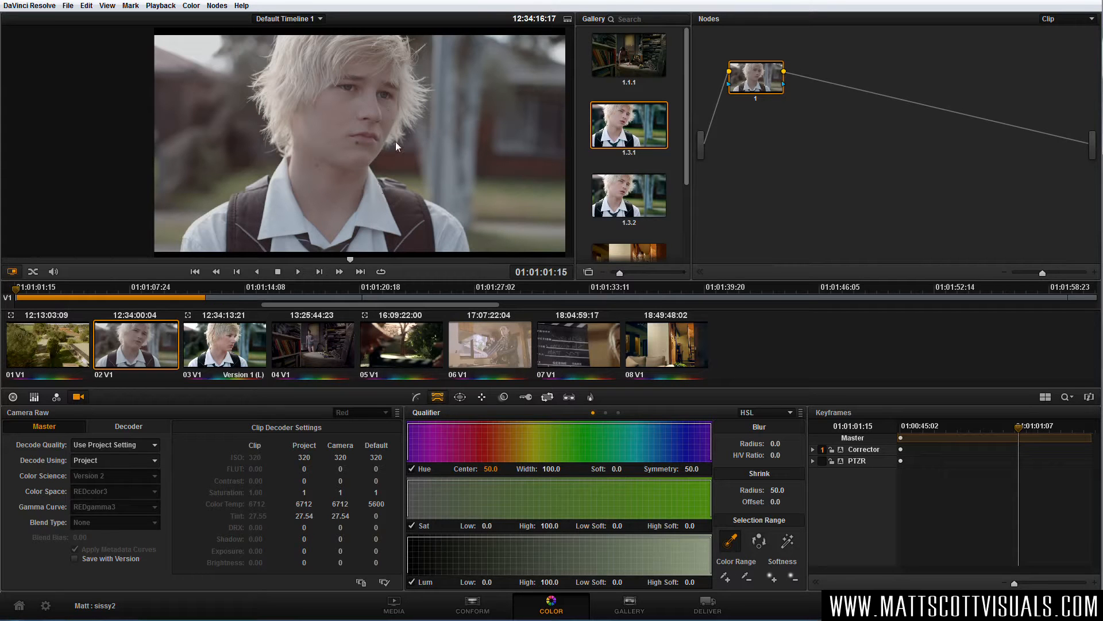
{"action": "left_click", "coordinate": [115, 461]}
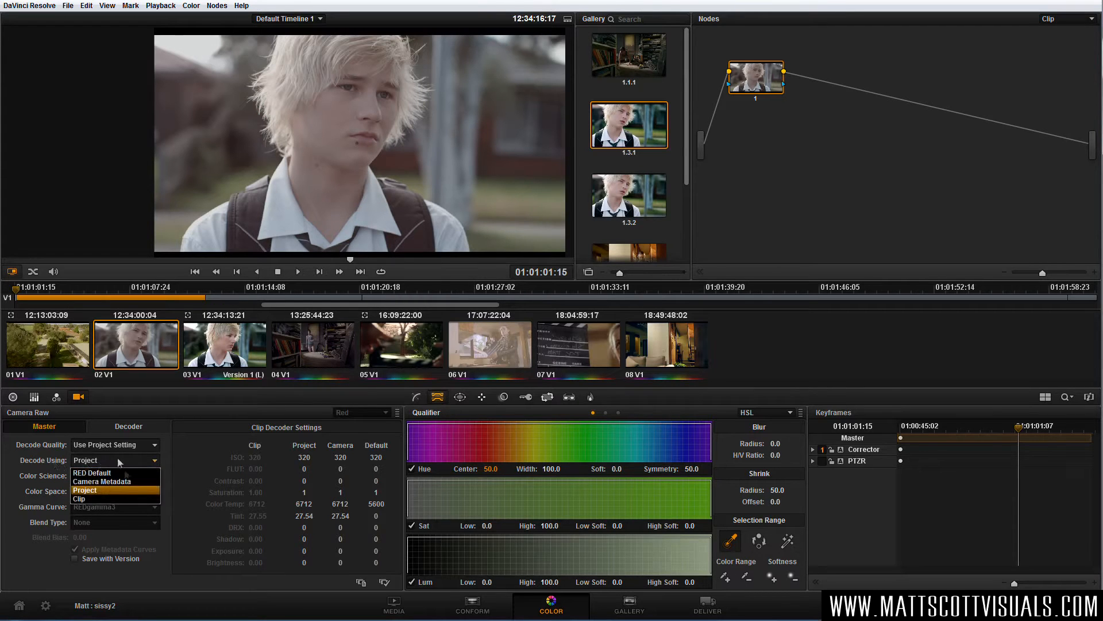
{"action": "left_click", "coordinate": [98, 498]}
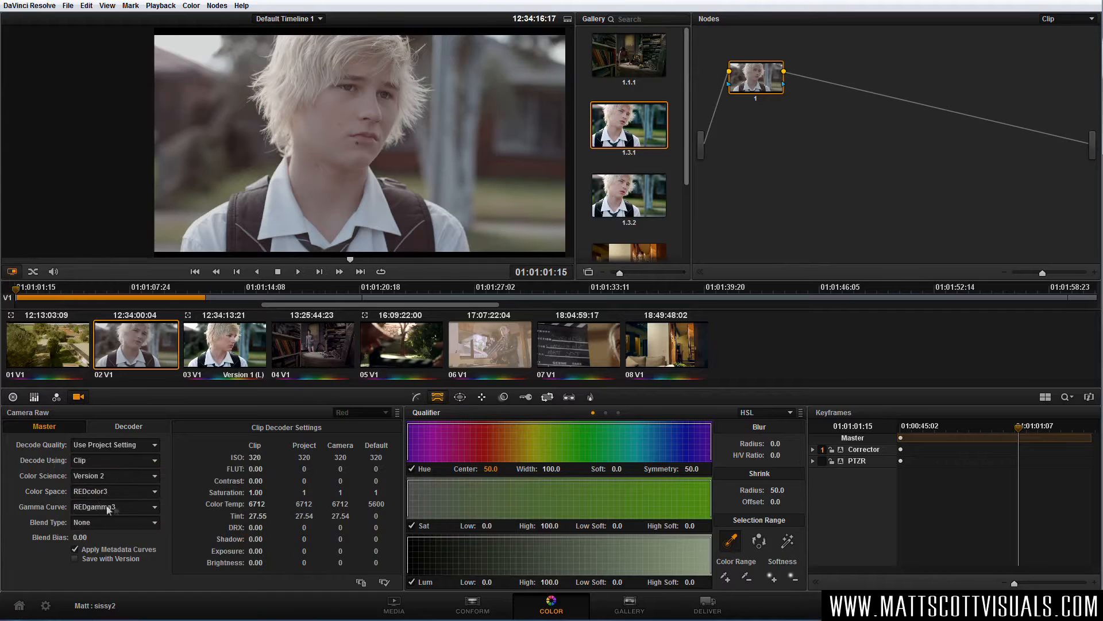
{"action": "left_click", "coordinate": [108, 508]}
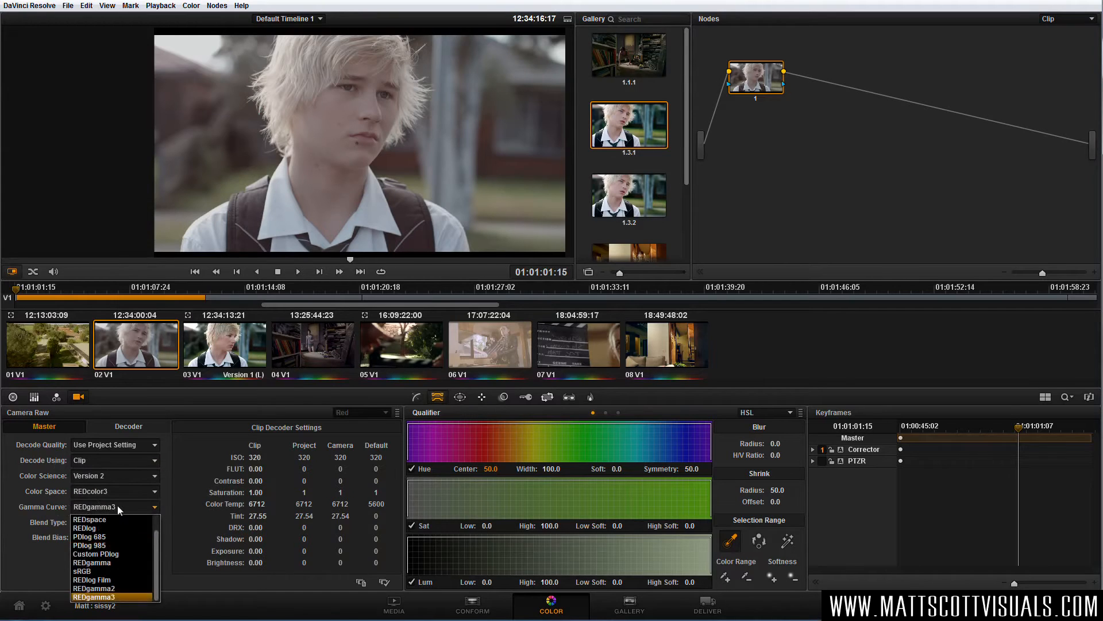
{"action": "left_click", "coordinate": [112, 581]}
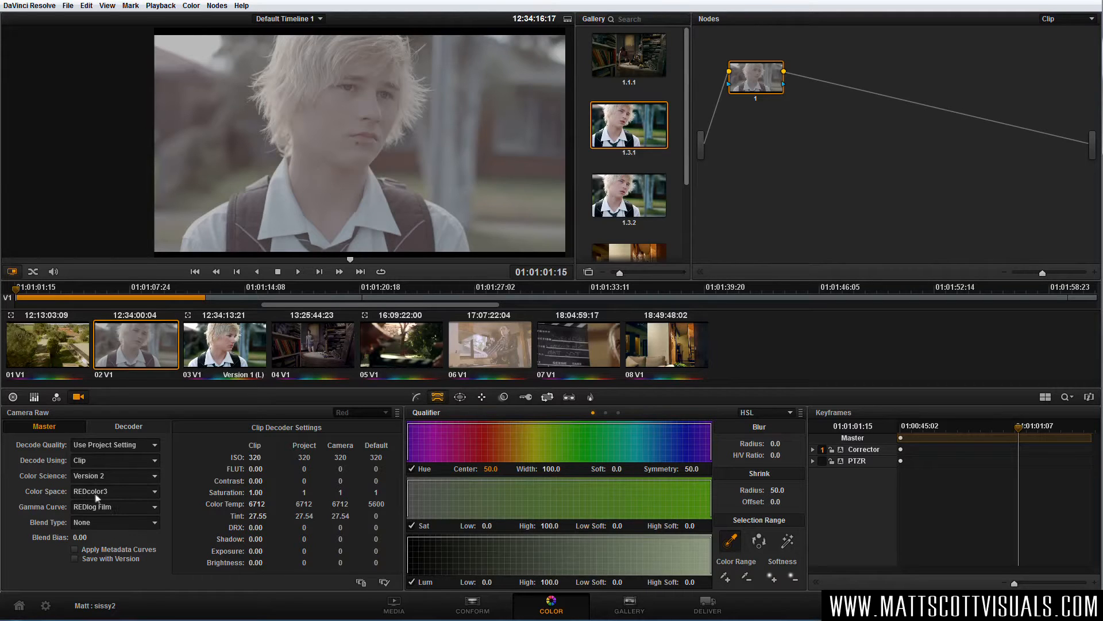
{"action": "left_click", "coordinate": [115, 492]}
{"action": "left_click", "coordinate": [115, 492]}
Compare clip 02's frame with gallery still 1.3.1 by moving a reference wipe across it, and turn the wipe off.
{"action": "double_click", "coordinate": [619, 128]}
{"action": "left_click_drag", "start_coordinate": [282, 147], "coordinate": [325, 136]}
{"action": "mouse_move", "coordinate": [443, 132]}
{"action": "left_mouse_down"}
{"action": "mouse_move", "coordinate": [508, 133]}
{"action": "mouse_move", "coordinate": [435, 137]}
{"action": "left_mouse_up"}
{"action": "key", "text": "ctrl+w"}
Show the video scopes for clip 02's current frame.
{"action": "left_click_drag", "start_coordinate": [388, 239], "coordinate": [381, 189]}
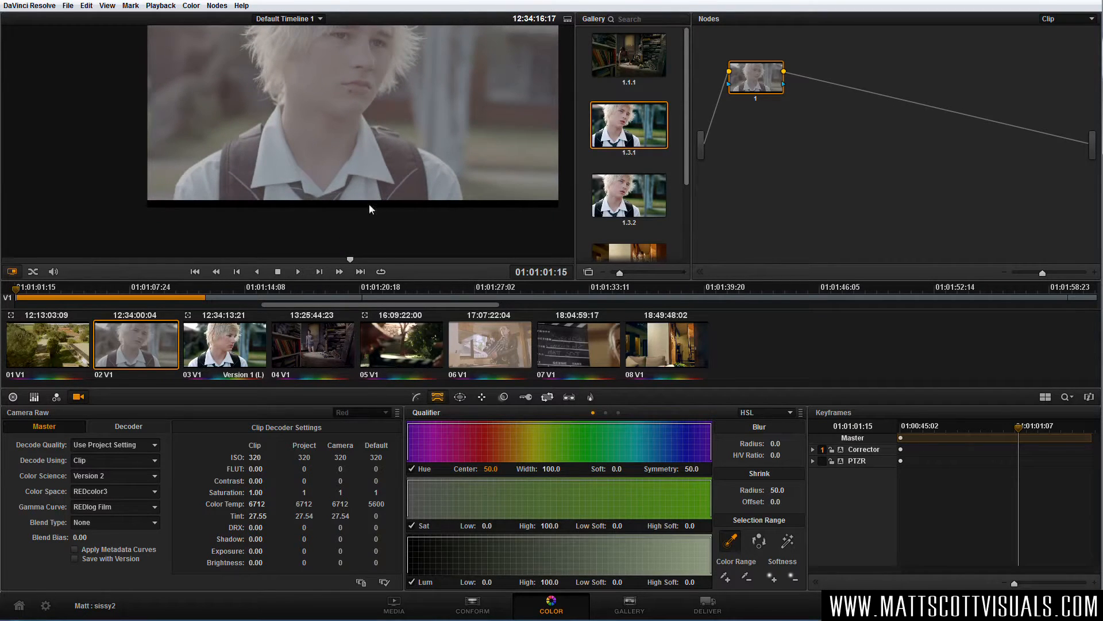
{"action": "scroll", "coordinate": [369, 204], "scroll_direction": "up", "scroll_amount": 4}
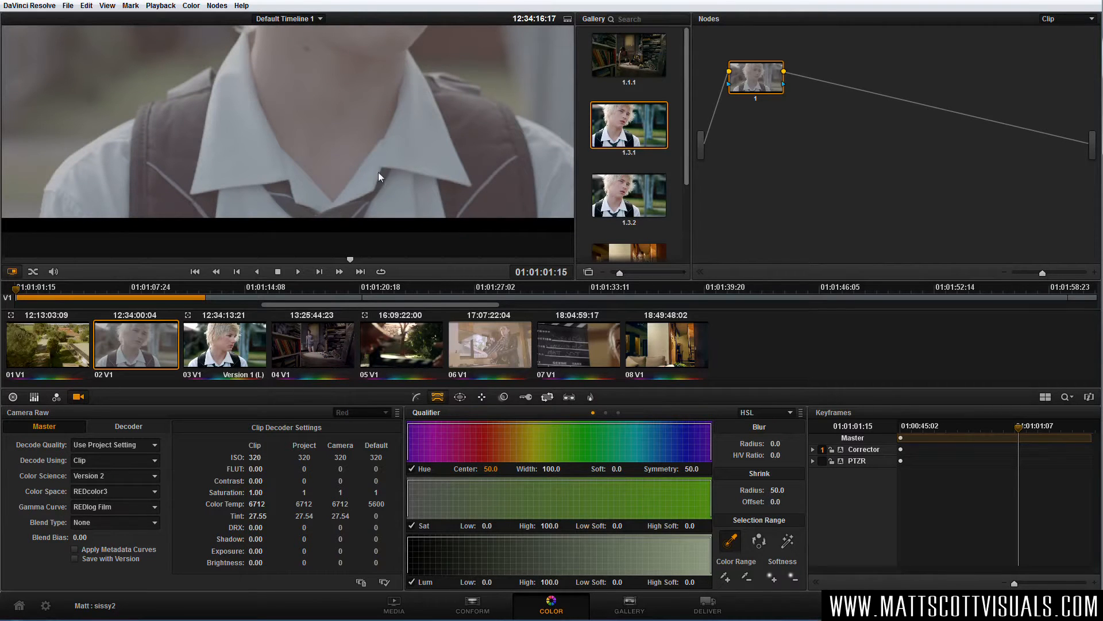
{"action": "left_click_drag", "start_coordinate": [302, 207], "coordinate": [302, 239]}
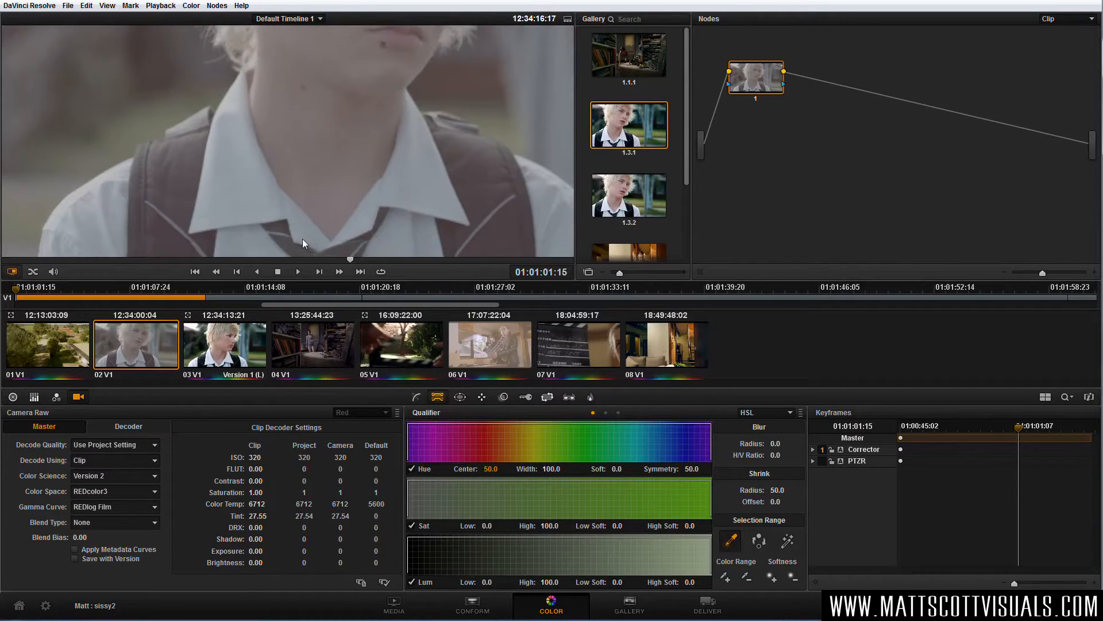
{"action": "scroll", "coordinate": [310, 216], "scroll_direction": "down", "scroll_amount": 6}
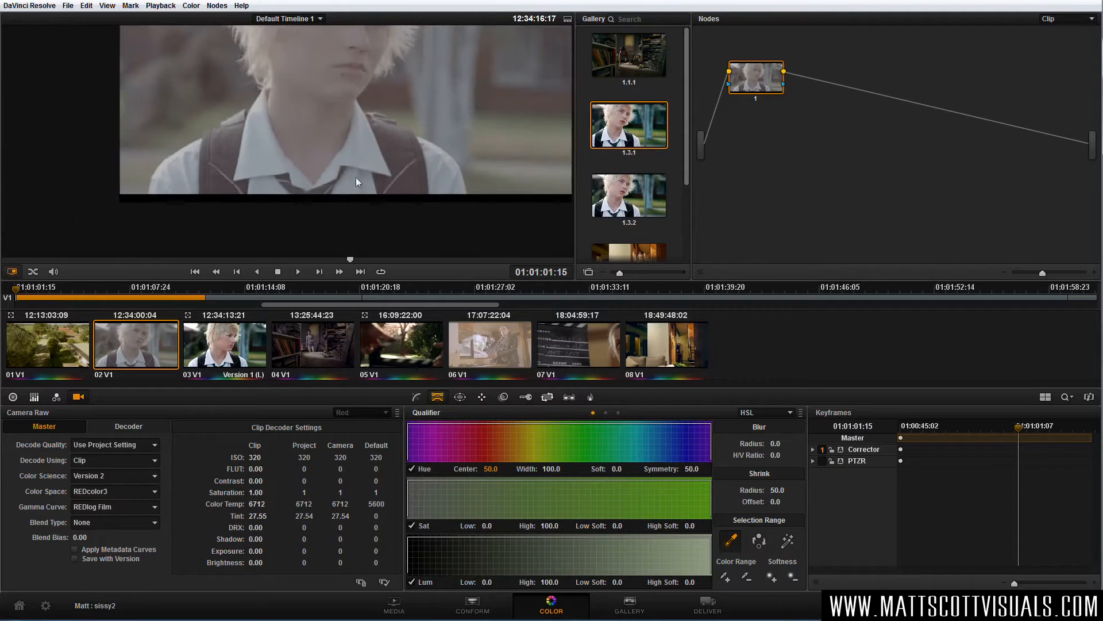
{"action": "scroll", "coordinate": [394, 216], "scroll_direction": "up", "scroll_amount": 4}
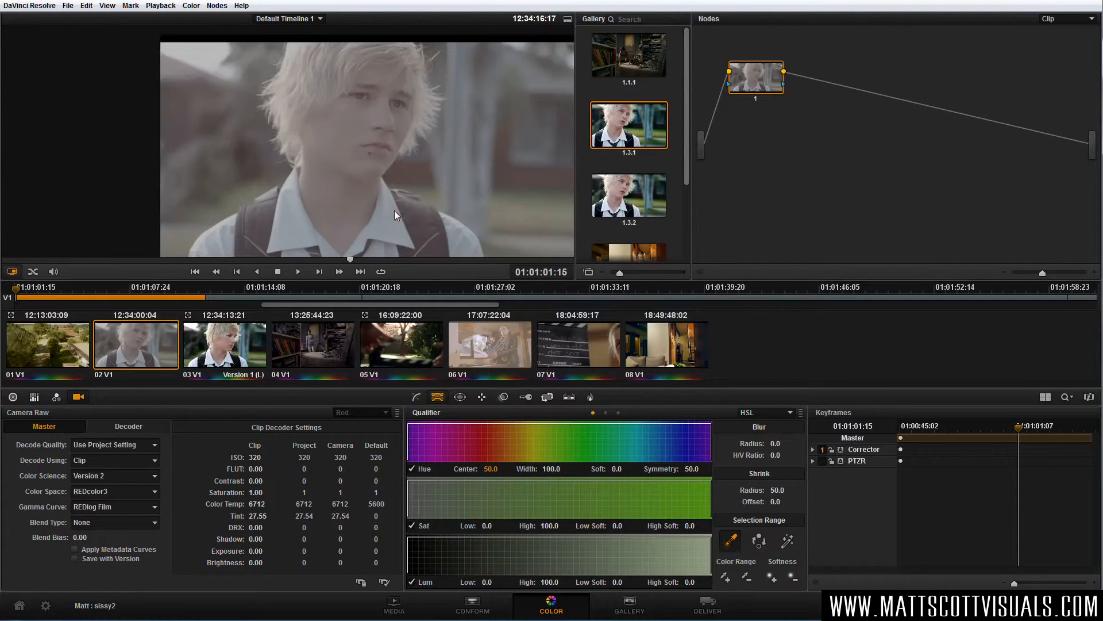
{"action": "right_click", "coordinate": [450, 164]}
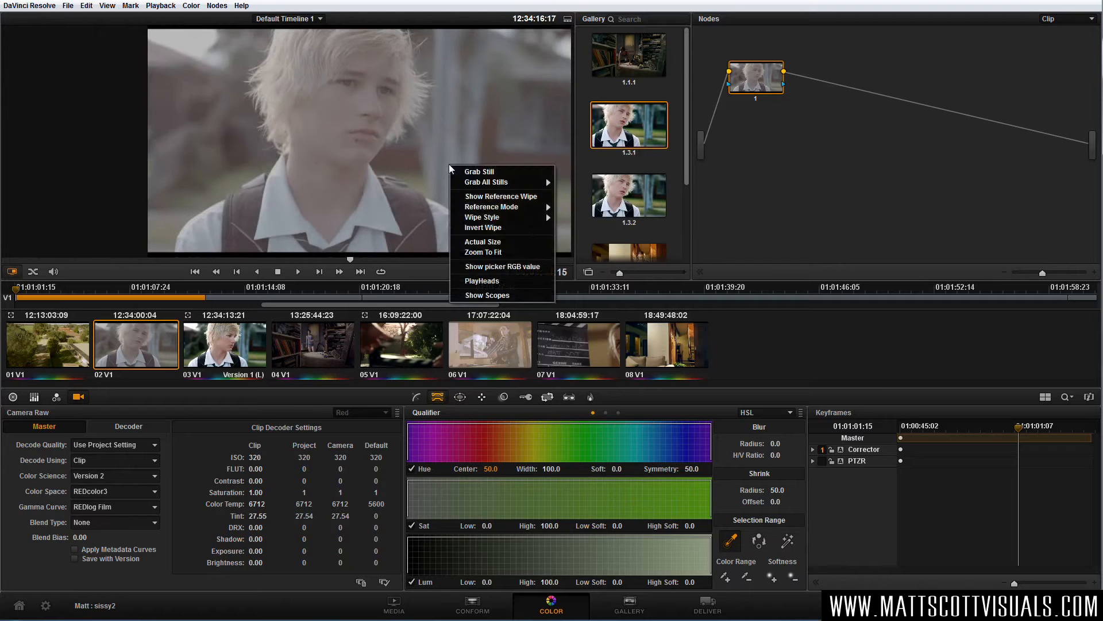
{"action": "left_click", "coordinate": [492, 296]}
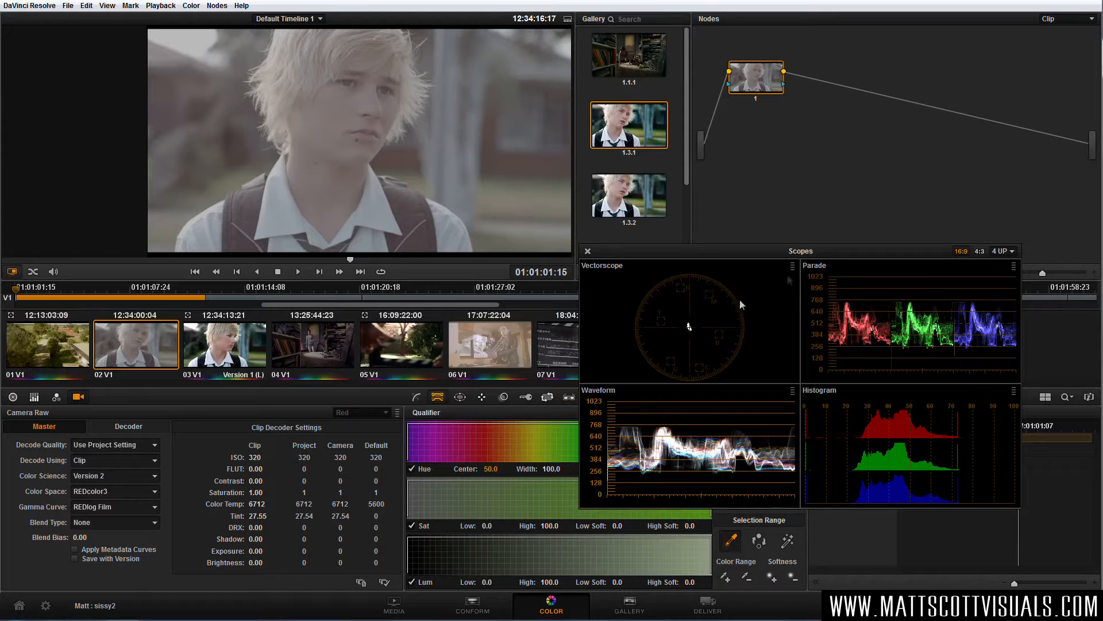
Switch the scopes to a single 1 UP Waveform display and enlarge and reposition the scopes window beside the image.
{"action": "left_click", "coordinate": [792, 267]}
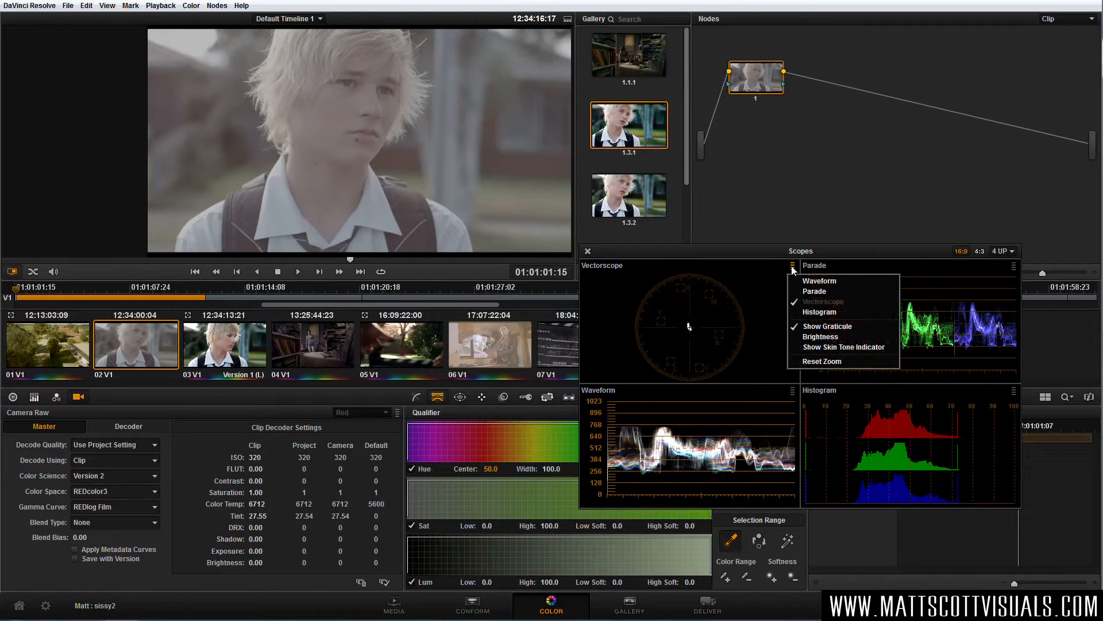
{"action": "left_click", "coordinate": [824, 282]}
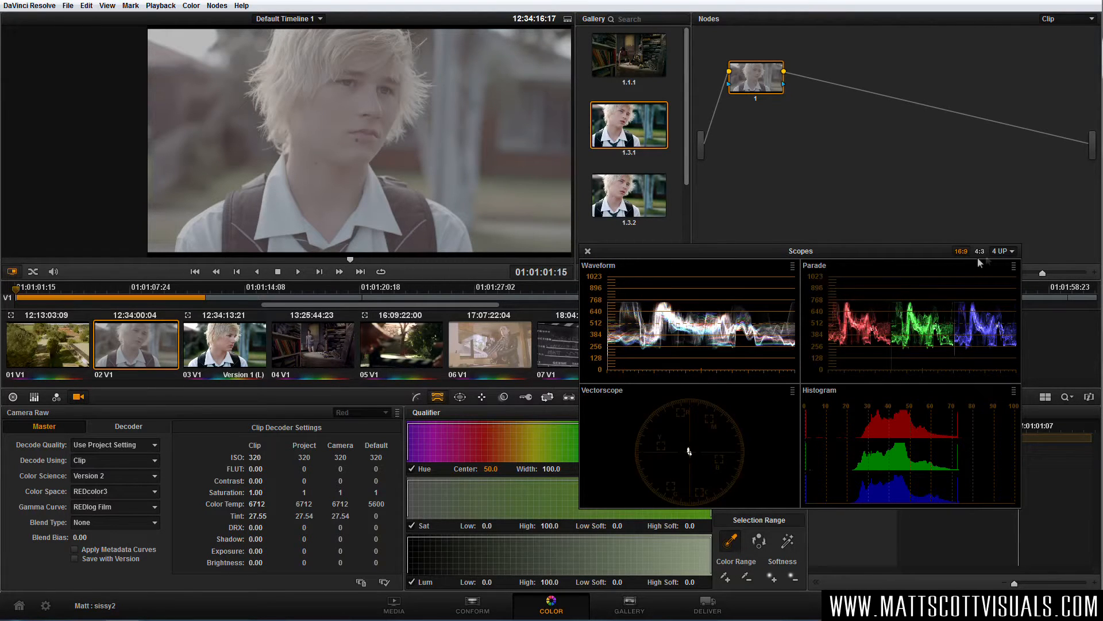
{"action": "left_click", "coordinate": [1004, 251]}
{"action": "left_click", "coordinate": [1001, 262]}
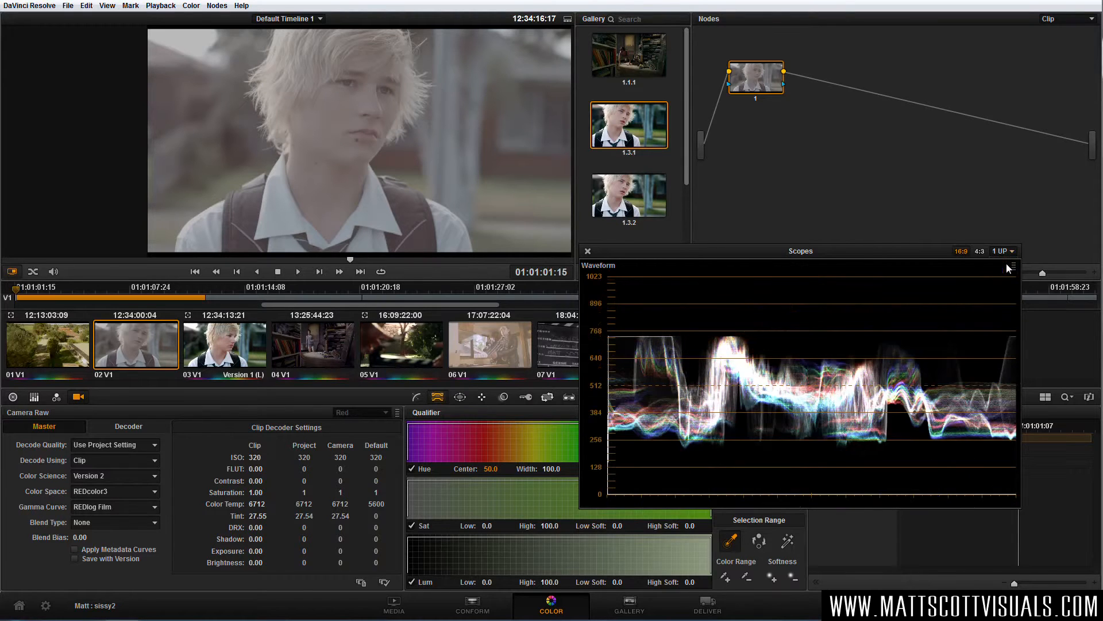
{"action": "left_click_drag", "start_coordinate": [911, 253], "coordinate": [893, 221]}
{"action": "left_click_drag", "start_coordinate": [1016, 479], "coordinate": [1073, 577]}
{"action": "left_click_drag", "start_coordinate": [988, 218], "coordinate": [889, 155]}
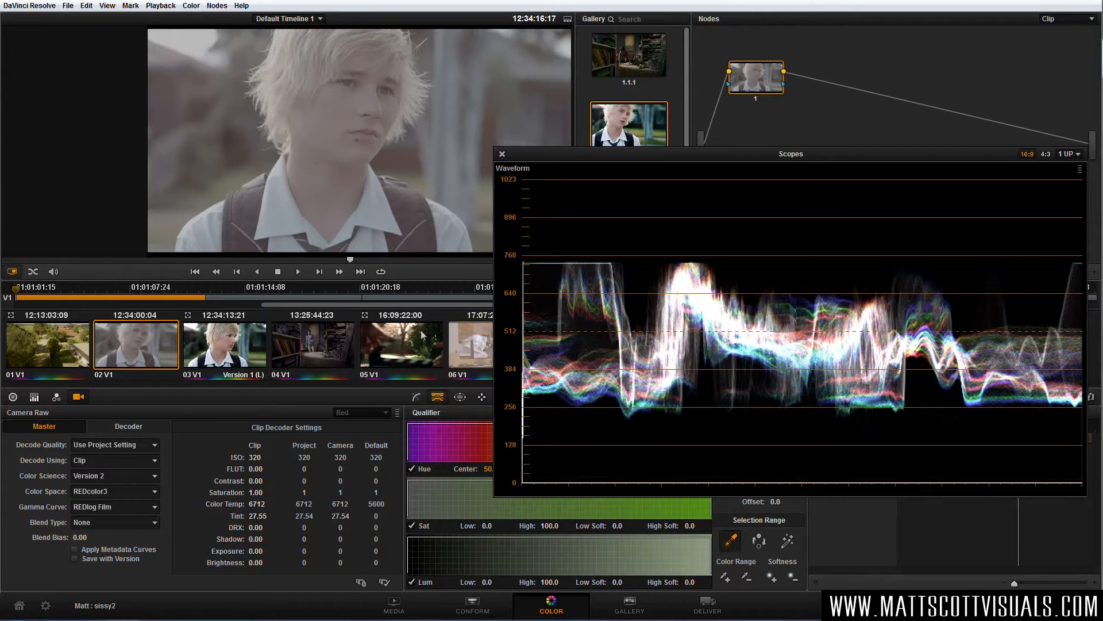
Try colour shifts on the Lift, Gamma and Gain colour wheels and reset each of them.
{"action": "left_click", "coordinate": [13, 397]}
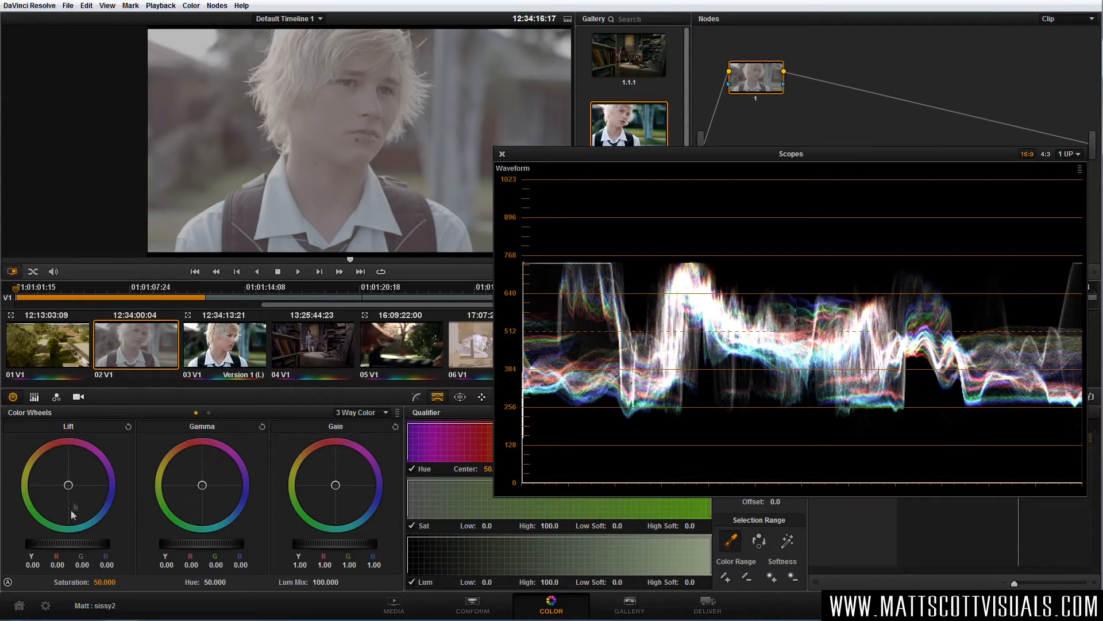
{"action": "left_click_drag", "start_coordinate": [66, 488], "coordinate": [125, 427]}
{"action": "left_click", "coordinate": [128, 426]}
{"action": "mouse_move", "coordinate": [72, 482]}
{"action": "left_mouse_down"}
{"action": "mouse_move", "coordinate": [71, 510]}
{"action": "mouse_move", "coordinate": [62, 478]}
{"action": "left_mouse_up"}
{"action": "left_click", "coordinate": [128, 426]}
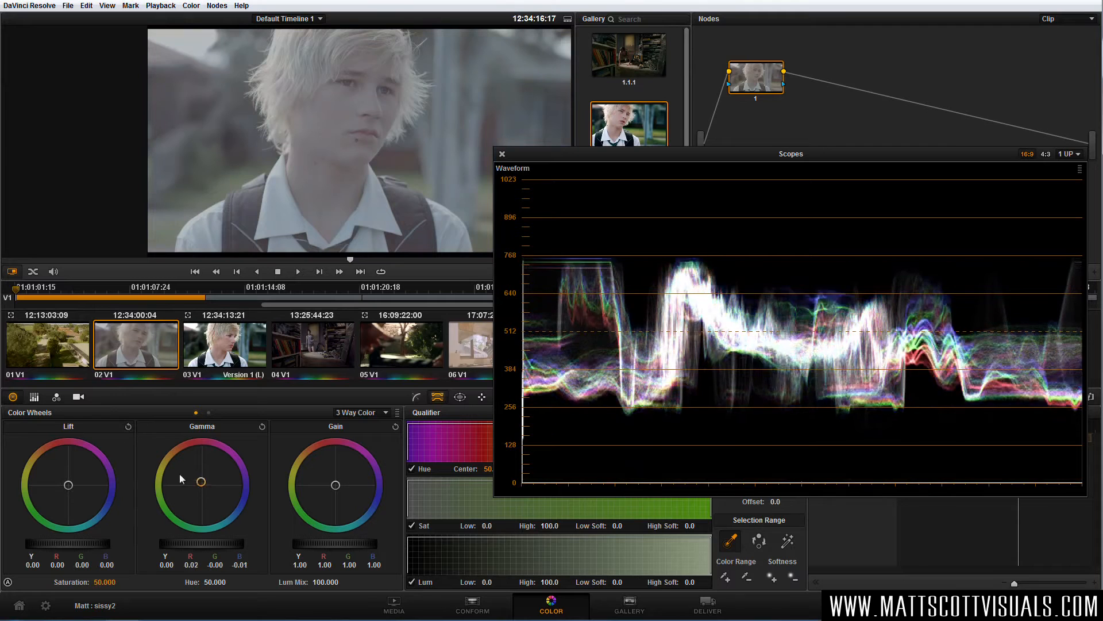
{"action": "mouse_move", "coordinate": [317, 477]}
{"action": "left_mouse_down"}
{"action": "mouse_move", "coordinate": [327, 494]}
{"action": "mouse_move", "coordinate": [319, 457]}
{"action": "left_mouse_up"}
{"action": "left_click", "coordinate": [396, 426]}
{"action": "left_click", "coordinate": [263, 426]}
Lower clip 02's master Lift to -0.14 and shift the shadow balance to red -0.17, green -0.14 and blue -0.15.
{"action": "left_click_drag", "start_coordinate": [71, 546], "coordinate": [99, 553]}
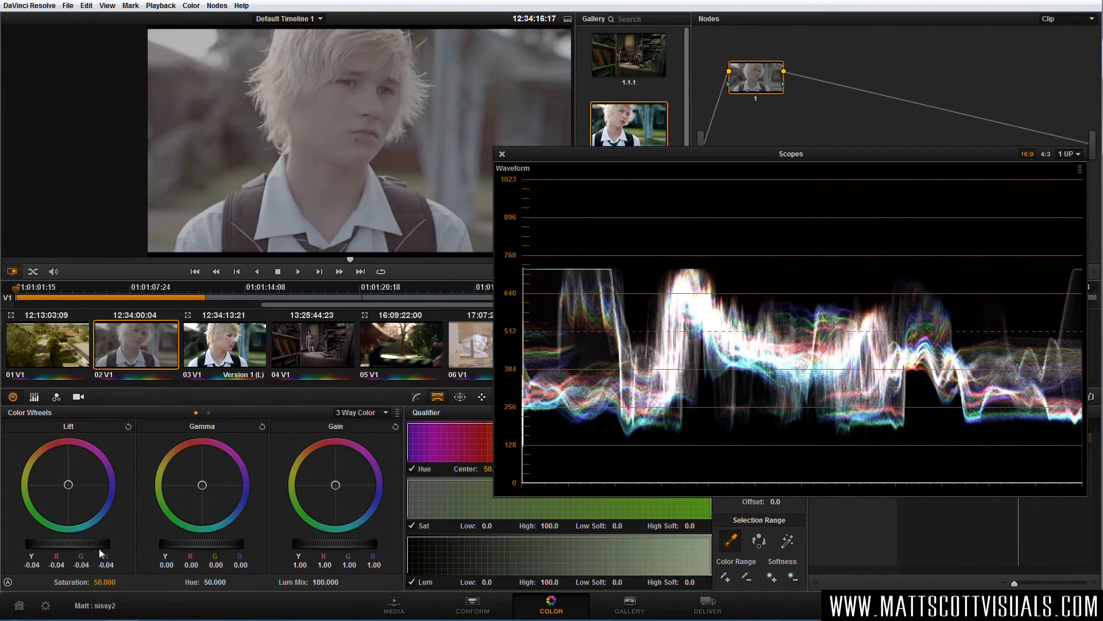
{"action": "left_click", "coordinate": [129, 427]}
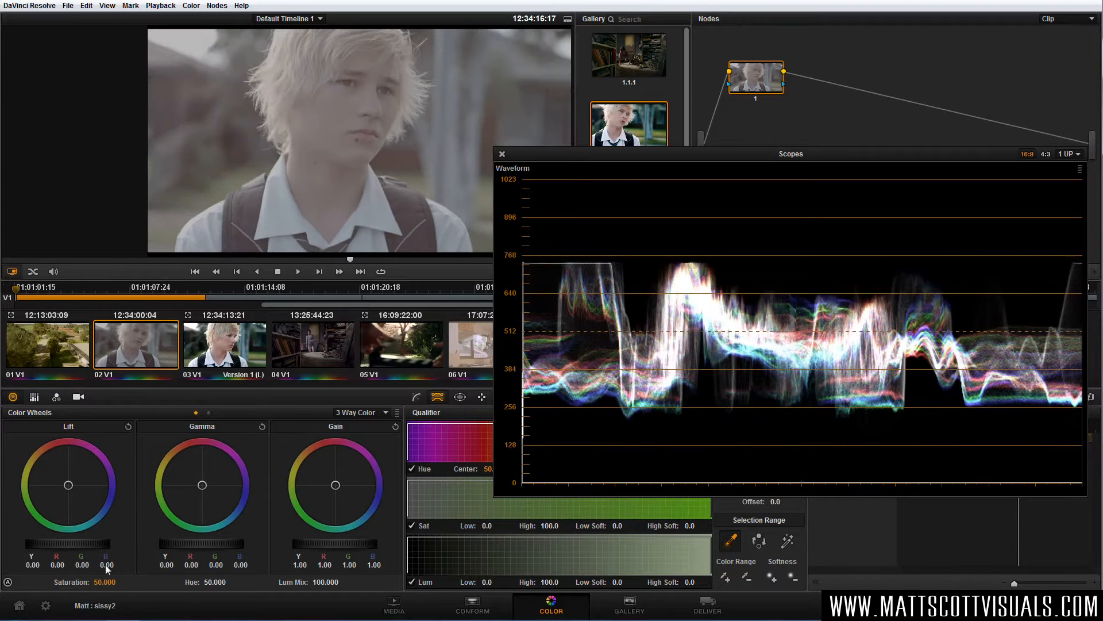
{"action": "left_click_drag", "start_coordinate": [92, 546], "coordinate": [20, 546]}
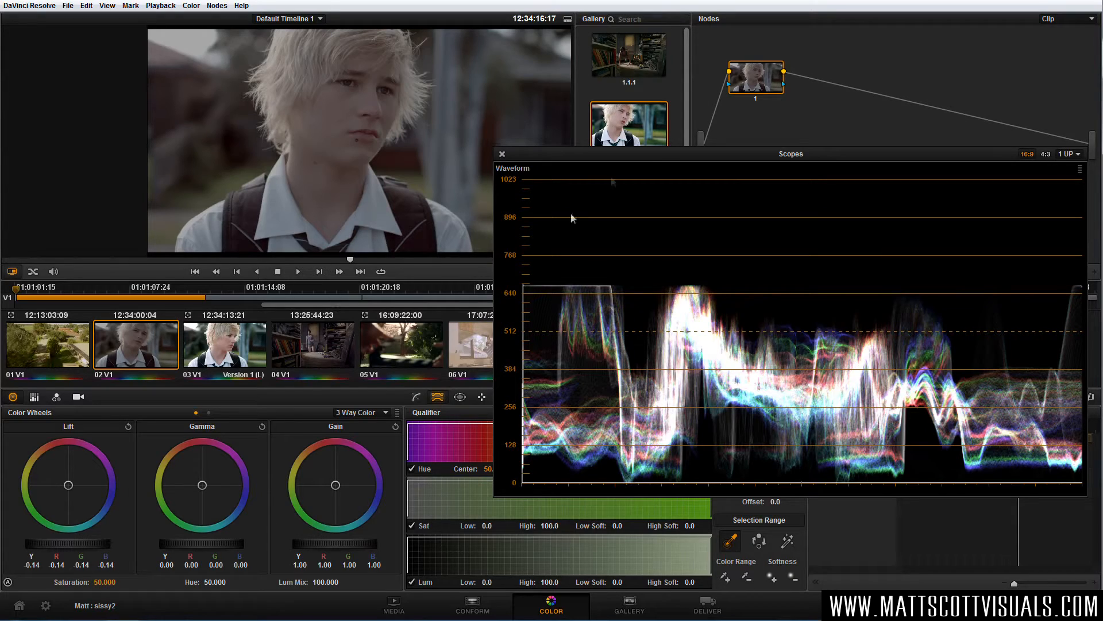
{"action": "left_click_drag", "start_coordinate": [625, 151], "coordinate": [636, 211]}
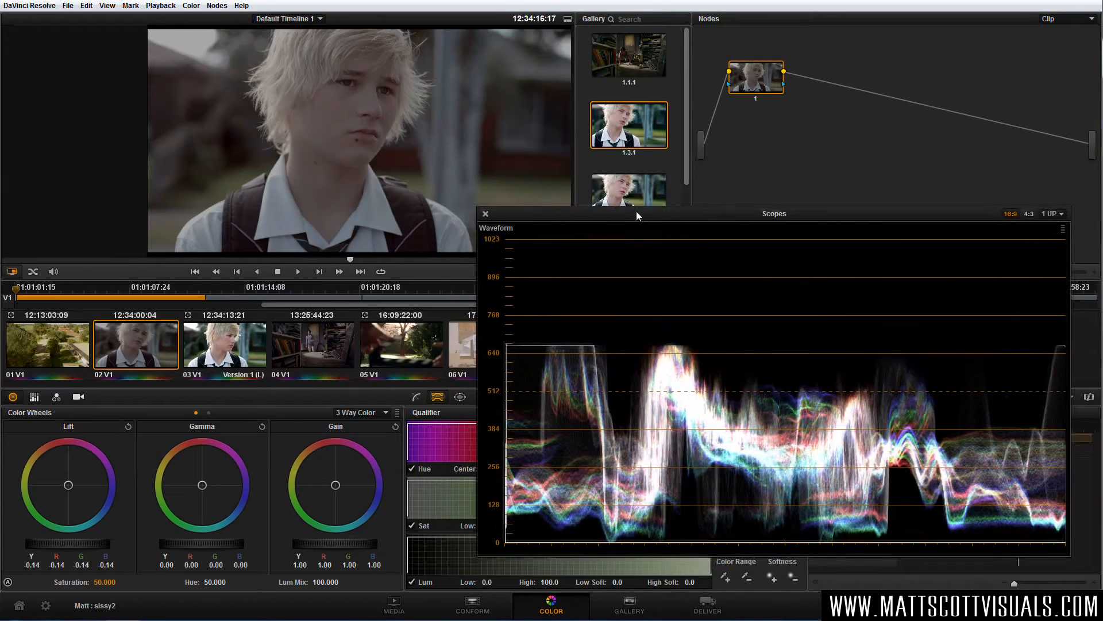
{"action": "left_click_drag", "start_coordinate": [91, 543], "coordinate": [60, 545]}
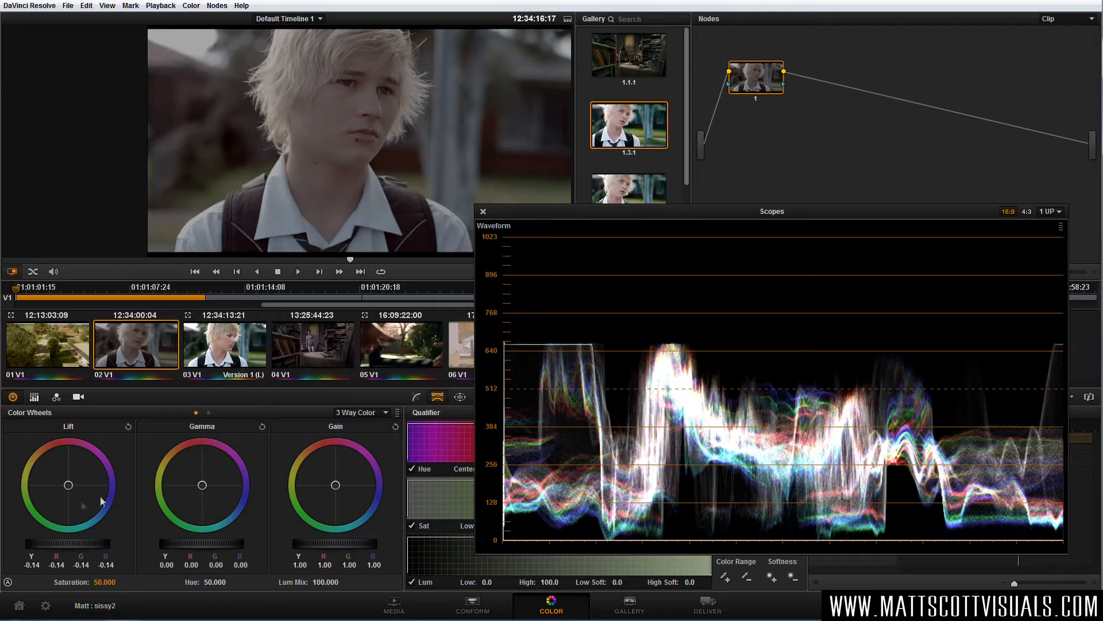
{"action": "mouse_move", "coordinate": [66, 484]}
{"action": "left_mouse_down"}
{"action": "mouse_move", "coordinate": [47, 484]}
{"action": "mouse_move", "coordinate": [84, 492]}
{"action": "mouse_move", "coordinate": [56, 491]}
{"action": "mouse_move", "coordinate": [76, 492]}
{"action": "mouse_move", "coordinate": [77, 511]}
{"action": "mouse_move", "coordinate": [67, 503]}
{"action": "left_mouse_up"}
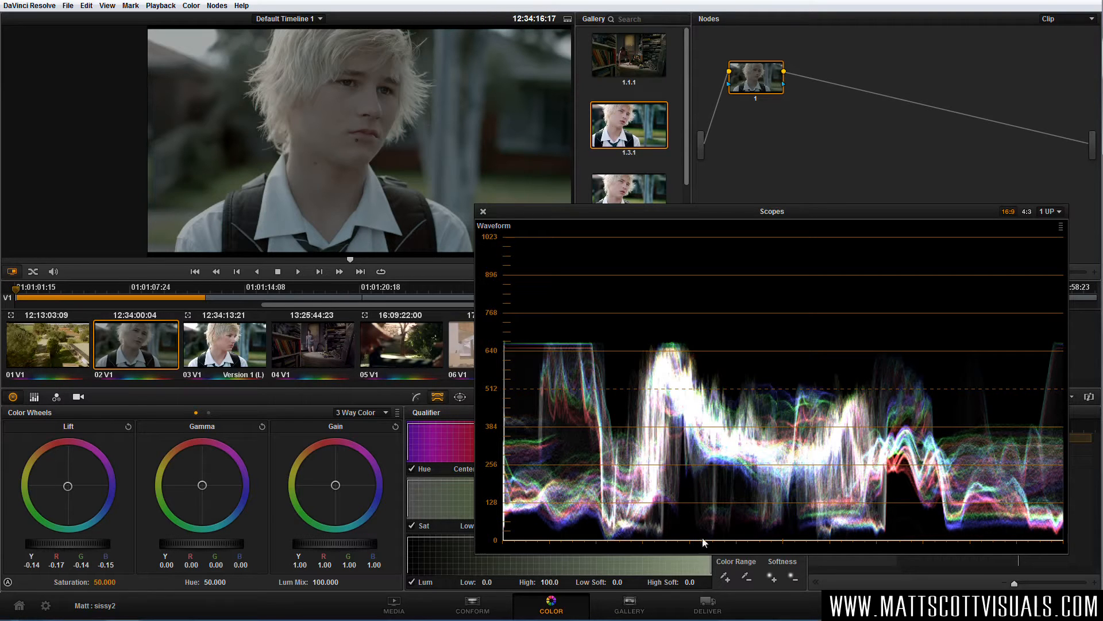
Raise the master Gain to 1.37 against the waveform and balance the highlights to red 1.38, green 1.37 and blue 1.37.
{"action": "left_click_drag", "start_coordinate": [625, 210], "coordinate": [518, 261]}
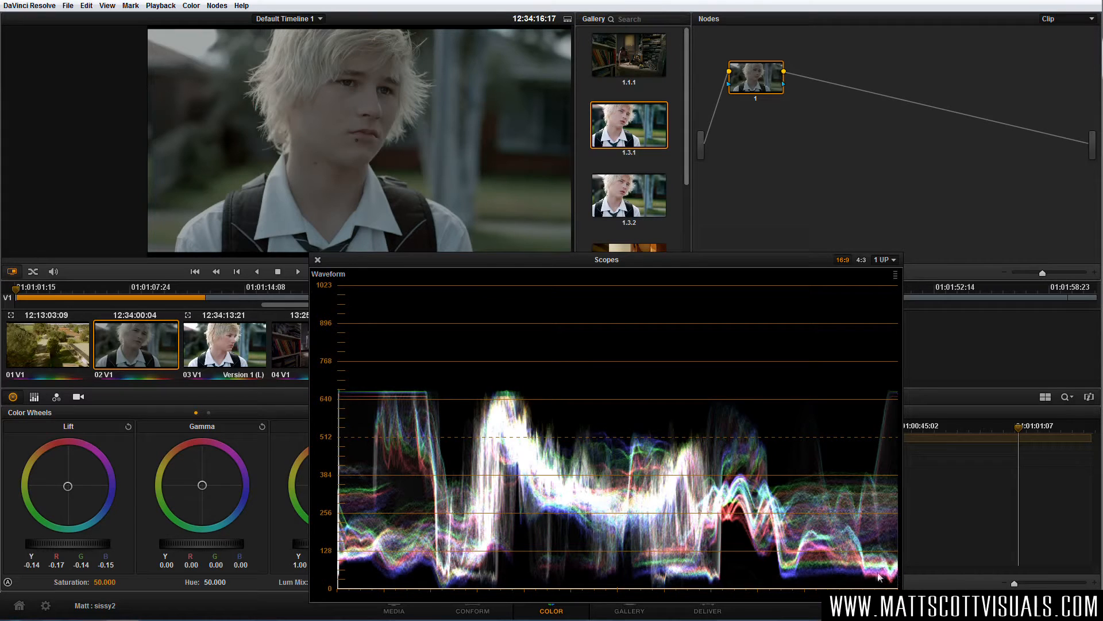
{"action": "left_click_drag", "start_coordinate": [552, 260], "coordinate": [648, 256]}
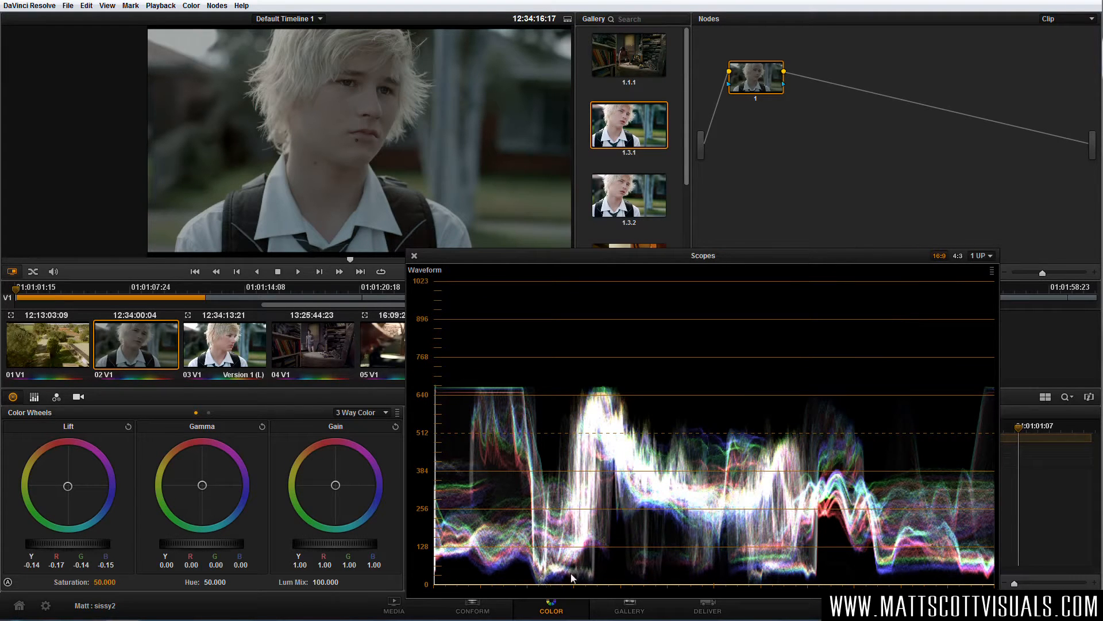
{"action": "left_click_drag", "start_coordinate": [605, 253], "coordinate": [664, 180]}
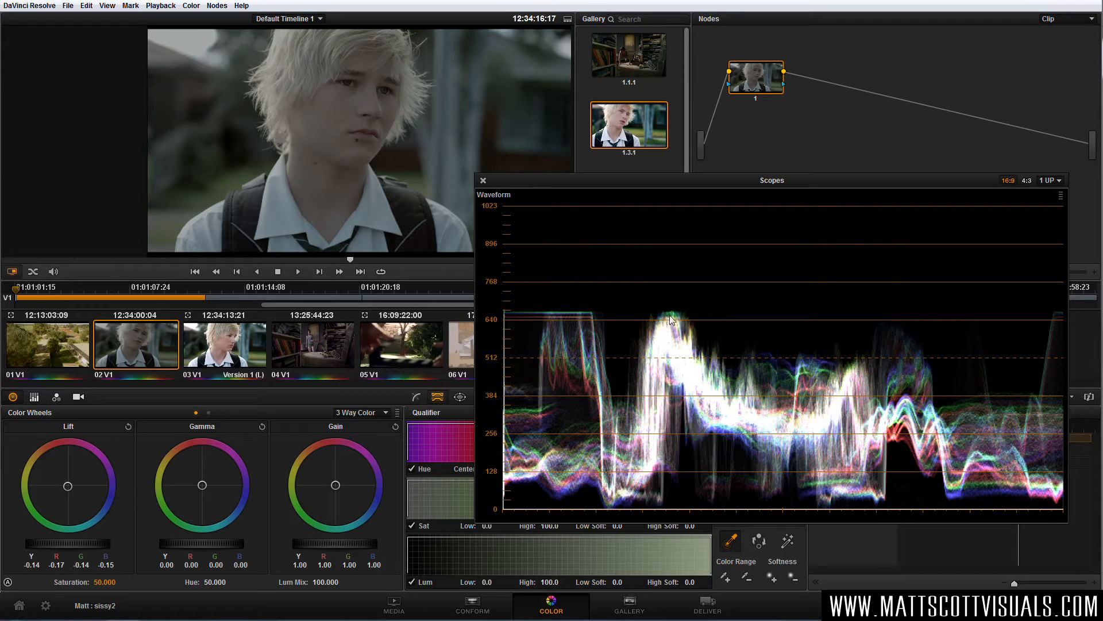
{"action": "left_click_drag", "start_coordinate": [332, 489], "coordinate": [338, 486]}
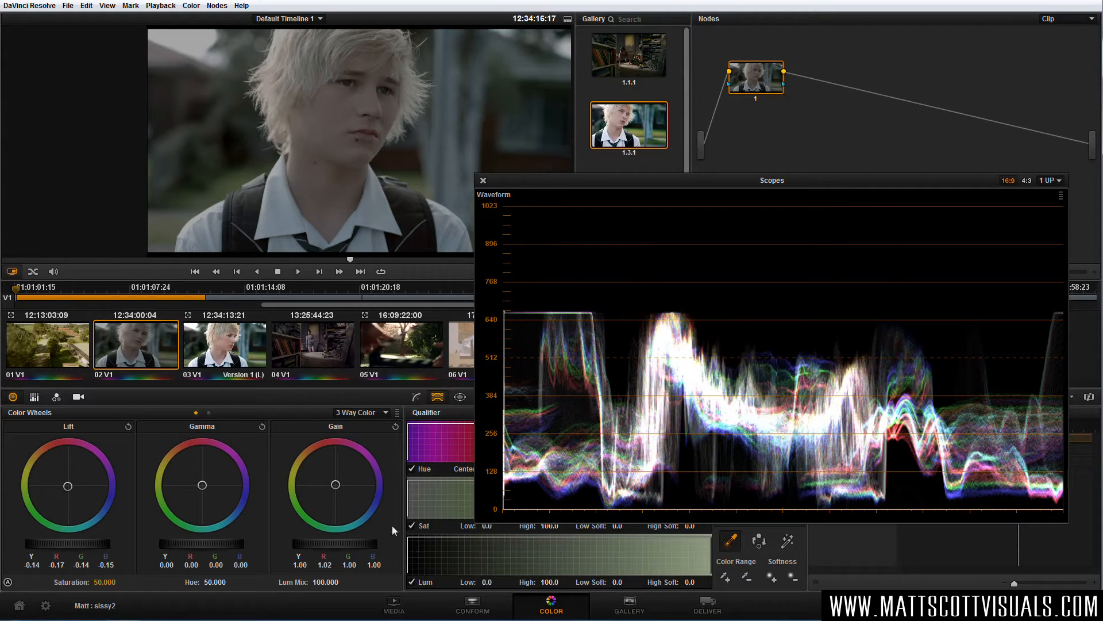
{"action": "left_click_drag", "start_coordinate": [326, 543], "coordinate": [502, 553]}
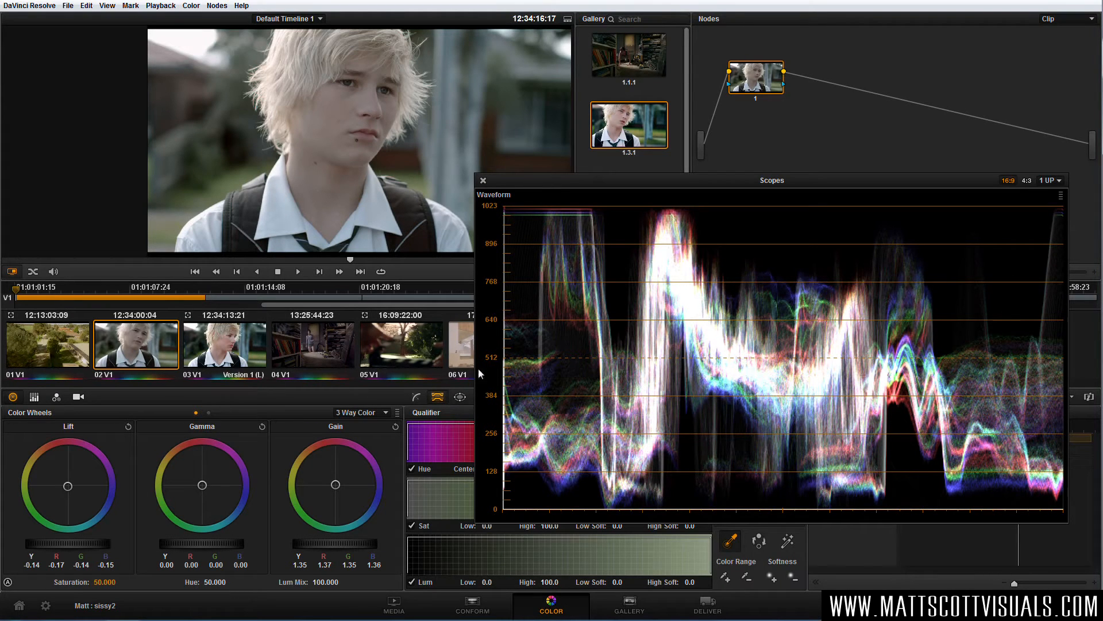
{"action": "left_click_drag", "start_coordinate": [336, 486], "coordinate": [336, 488]}
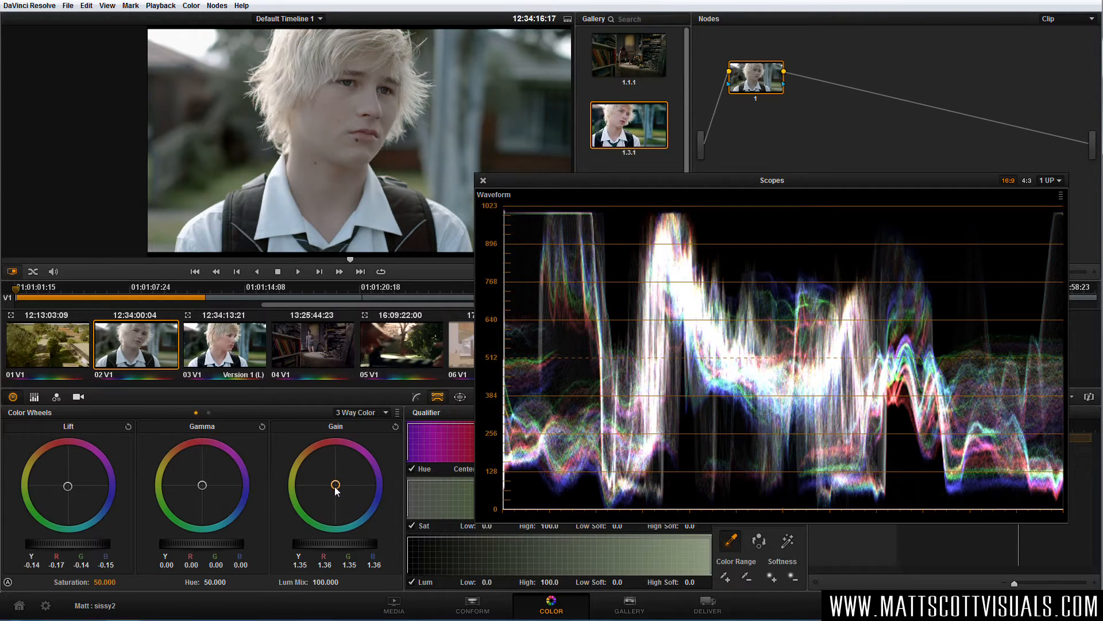
{"action": "left_click_drag", "start_coordinate": [343, 543], "coordinate": [359, 541]}
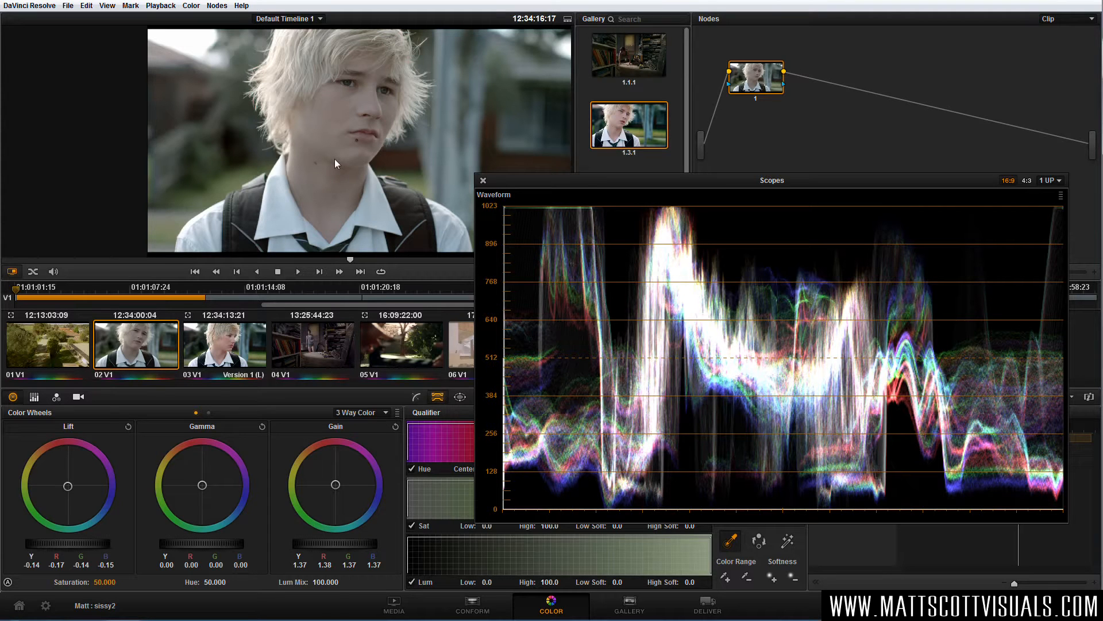
Move the scopes window clear of the image and shift the Gamma balance to red 0.01, green -0.00 and blue 0.01.
{"action": "left_click_drag", "start_coordinate": [589, 183], "coordinate": [578, 195]}
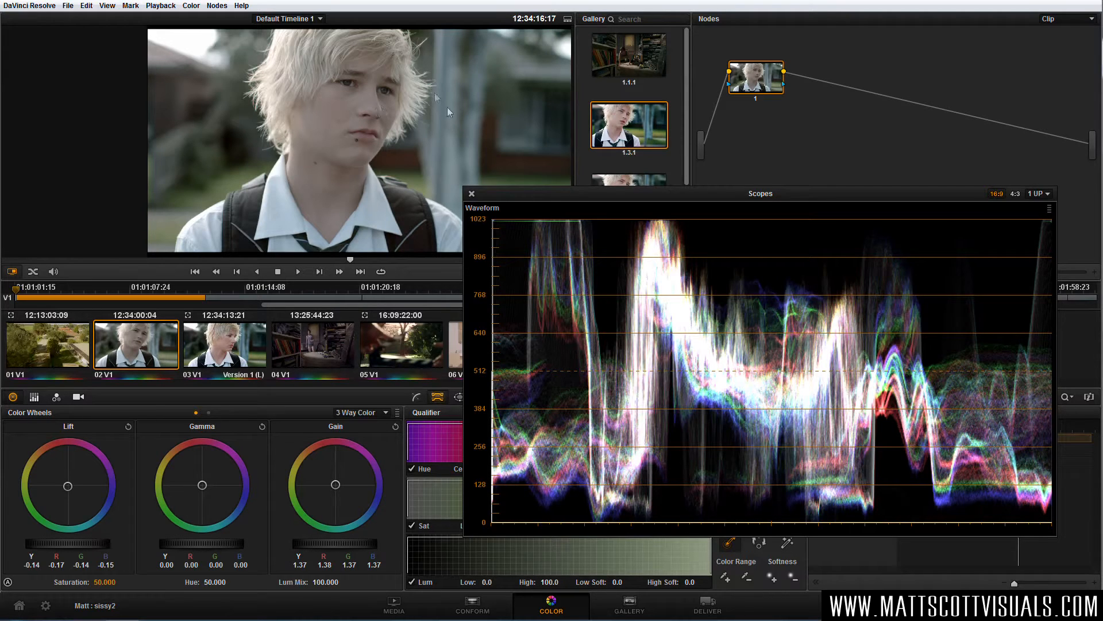
{"action": "left_click_drag", "start_coordinate": [499, 193], "coordinate": [539, 214]}
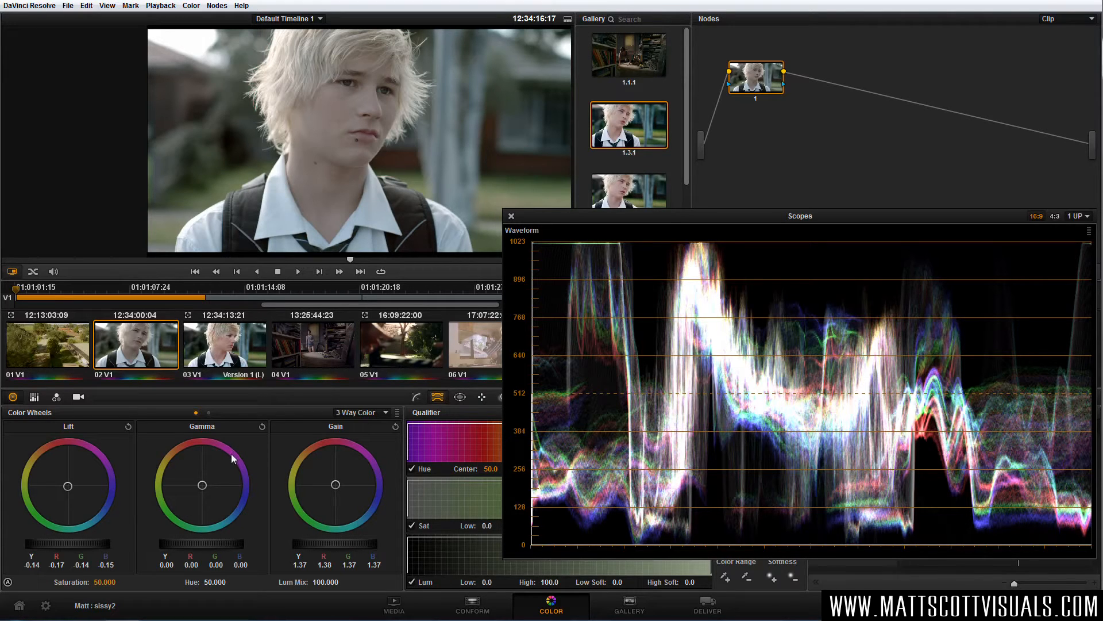
{"action": "left_click_drag", "start_coordinate": [172, 509], "coordinate": [213, 476]}
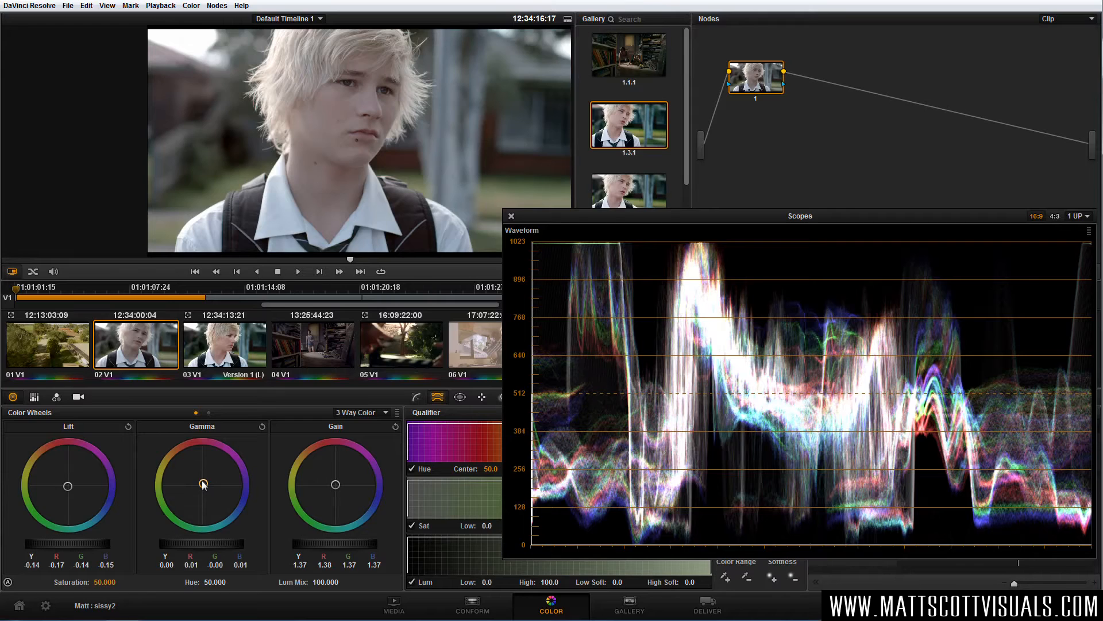
Check the balanced frame of clip 02 in full screen and close the scopes window.
{"action": "key", "text": "ctrl+f"}
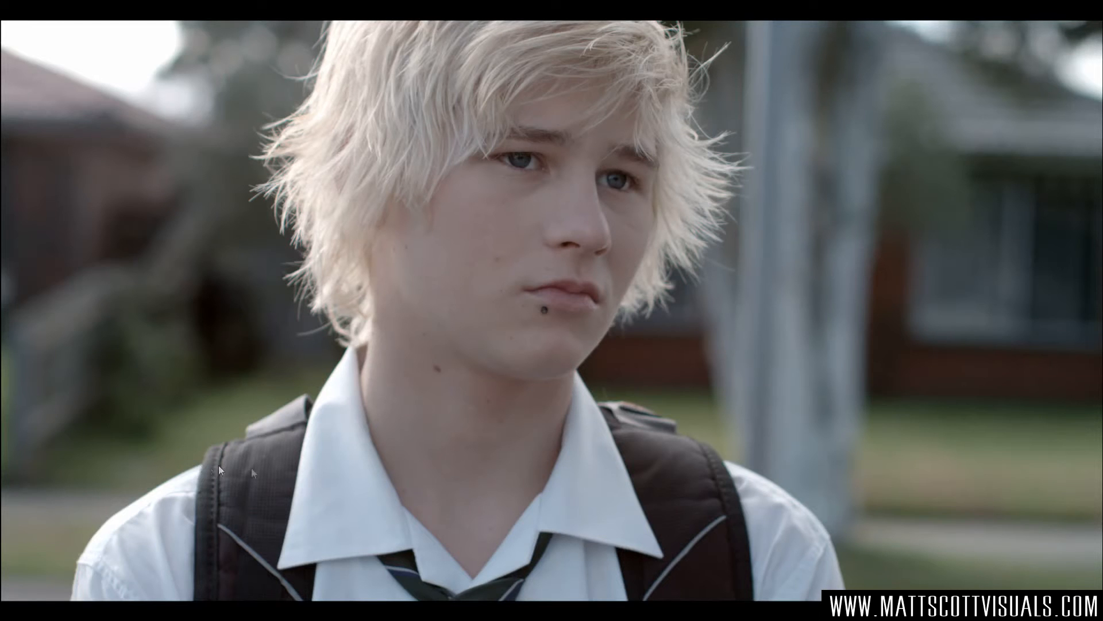
{"action": "key", "text": "ctrl+f"}
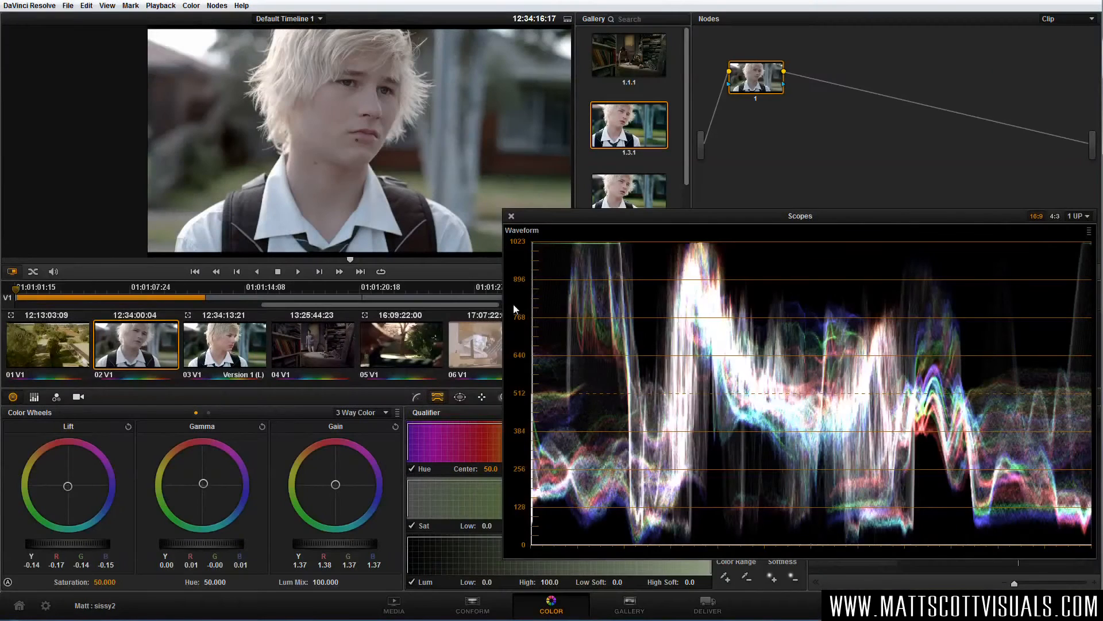
{"action": "left_click", "coordinate": [511, 217]}
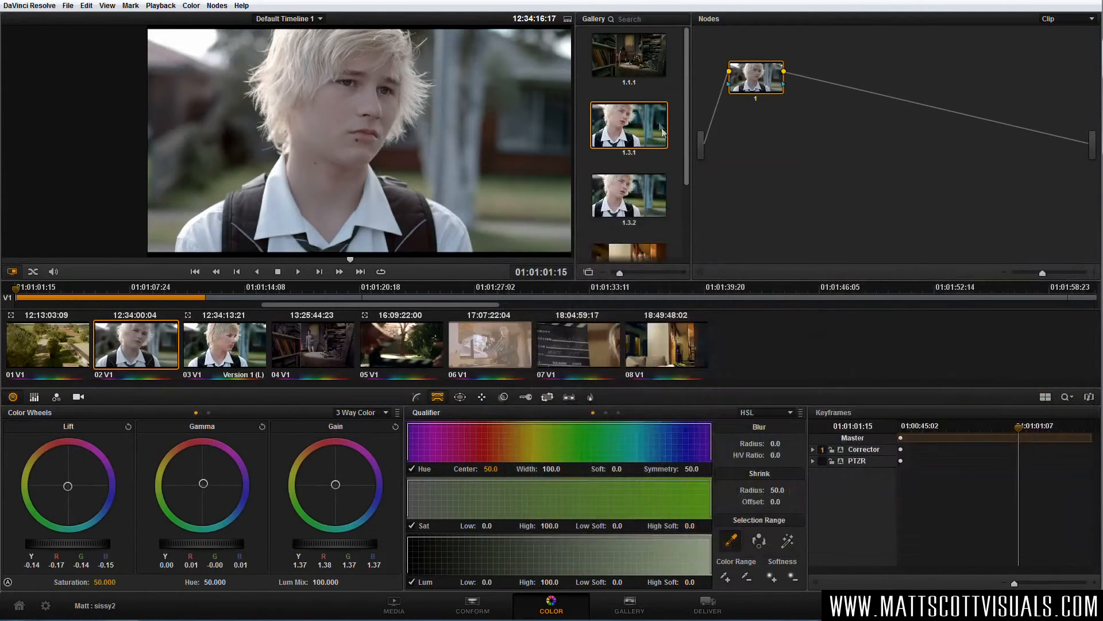
{"action": "mouse_move", "coordinate": [344, 156]}
{"action": "left_mouse_down"}
{"action": "mouse_move", "coordinate": [264, 153]}
{"action": "mouse_move", "coordinate": [469, 158]}
{"action": "mouse_move", "coordinate": [356, 153]}
{"action": "left_mouse_up"}
{"action": "key", "text": "ctrl+f"}
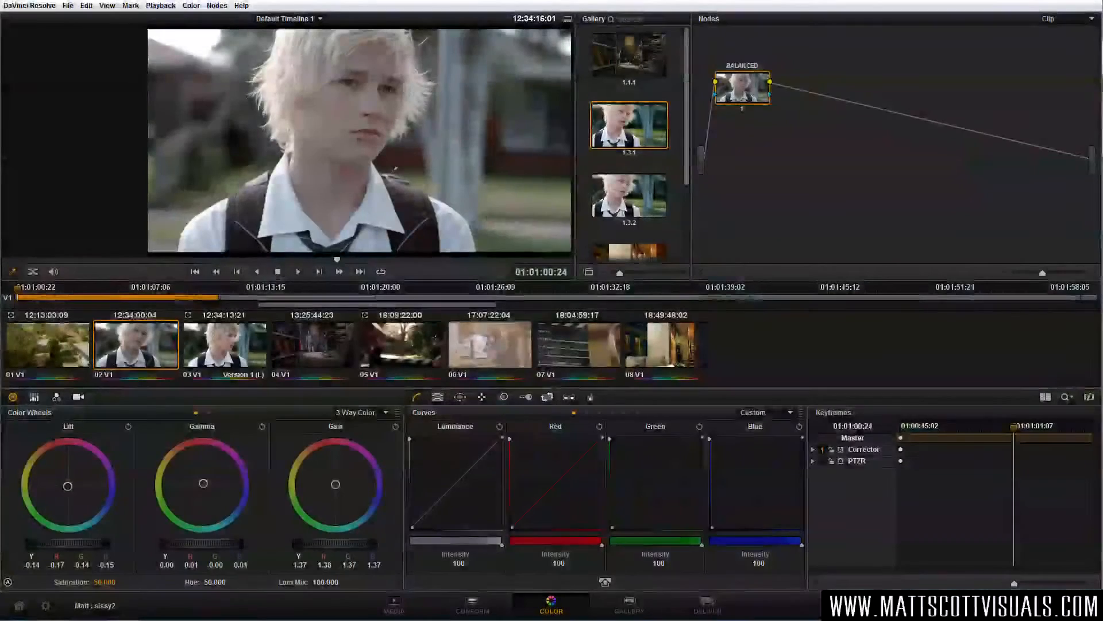
Add a serial node after the BALANCED node and arrange the two nodes apart in the node graph.
{"action": "left_click_drag", "start_coordinate": [742, 80], "coordinate": [743, 102]}
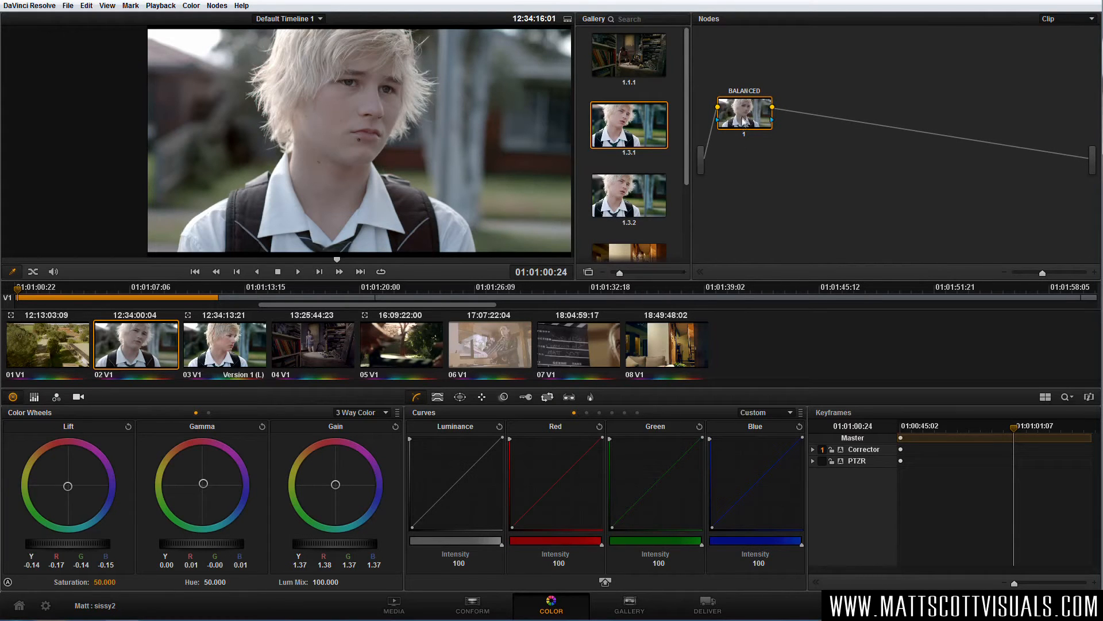
{"action": "key", "text": "alt+s"}
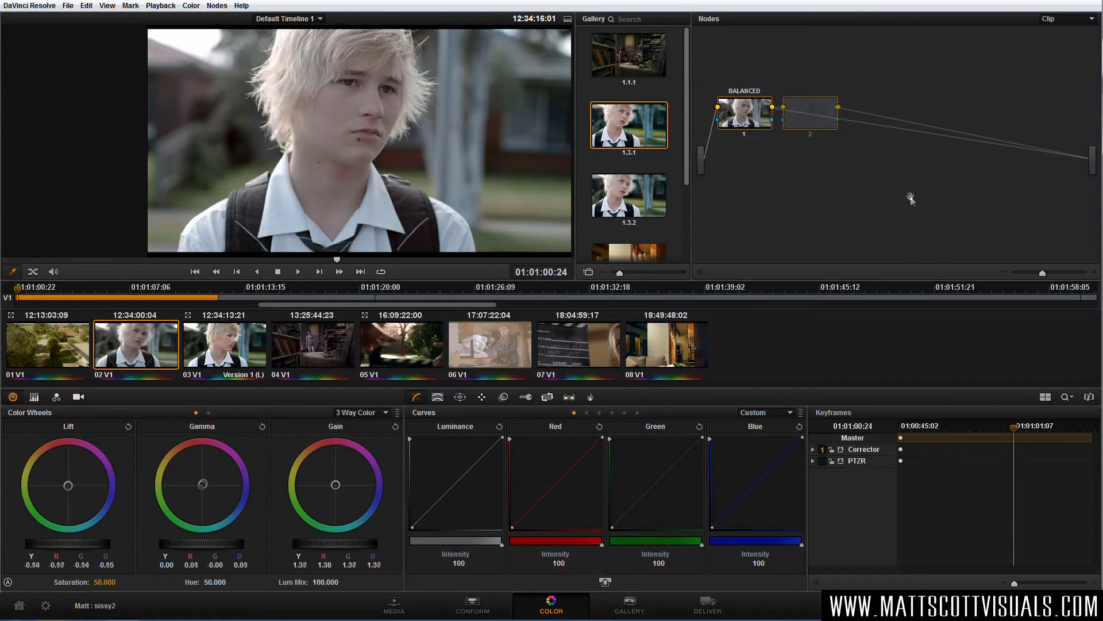
{"action": "left_click_drag", "start_coordinate": [750, 122], "coordinate": [743, 165]}
{"action": "left_click_drag", "start_coordinate": [812, 121], "coordinate": [836, 120]}
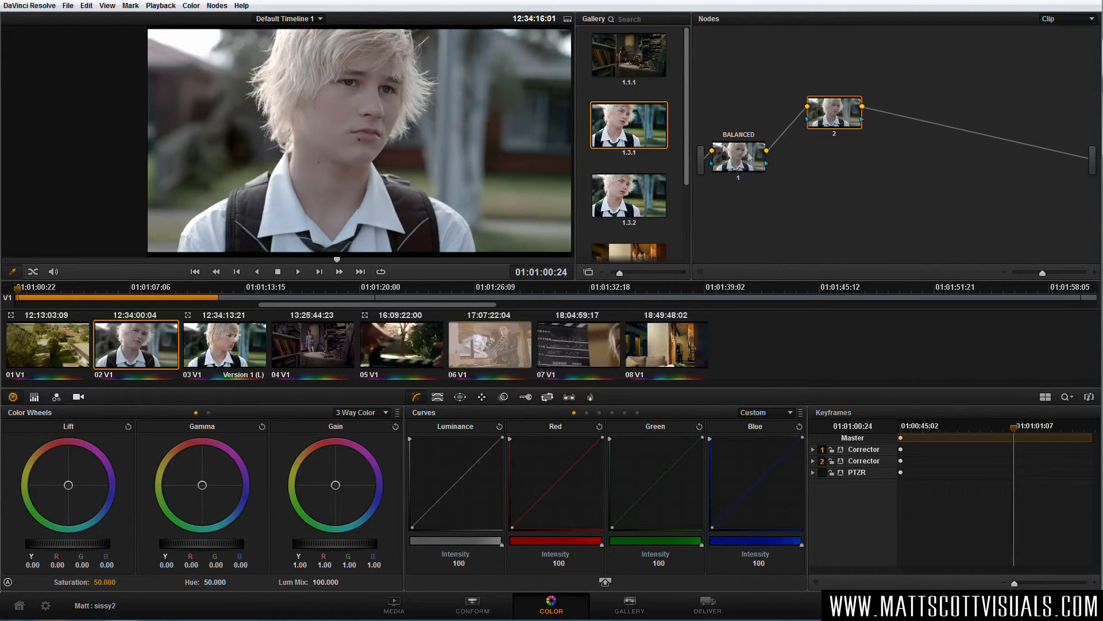
{"action": "left_click_drag", "start_coordinate": [745, 156], "coordinate": [744, 163]}
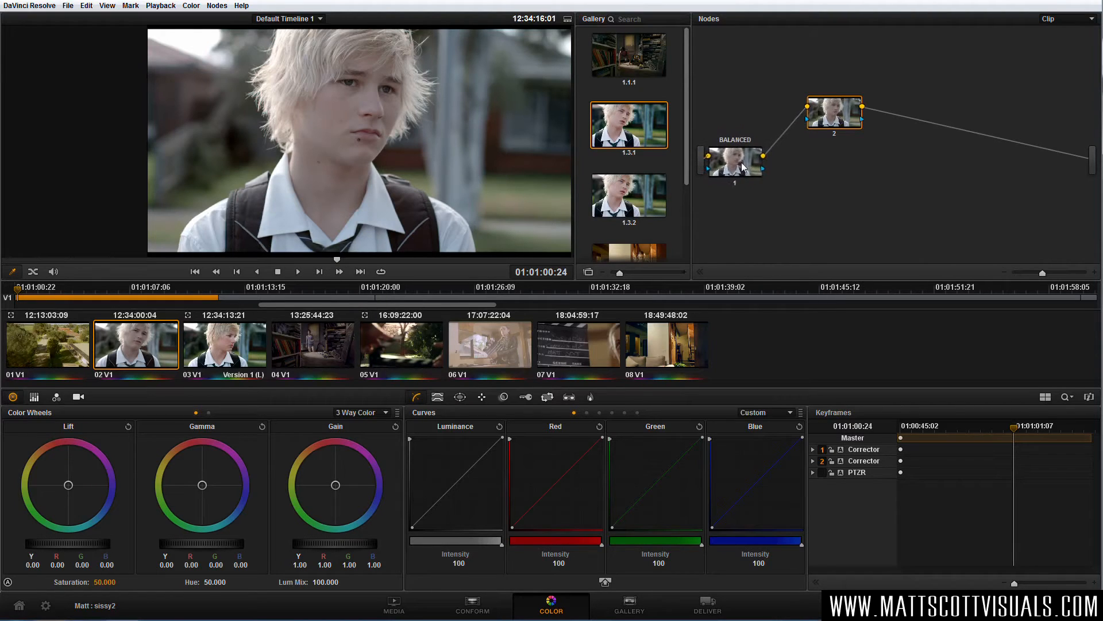
{"action": "left_click_drag", "start_coordinate": [867, 123], "coordinate": [869, 114]}
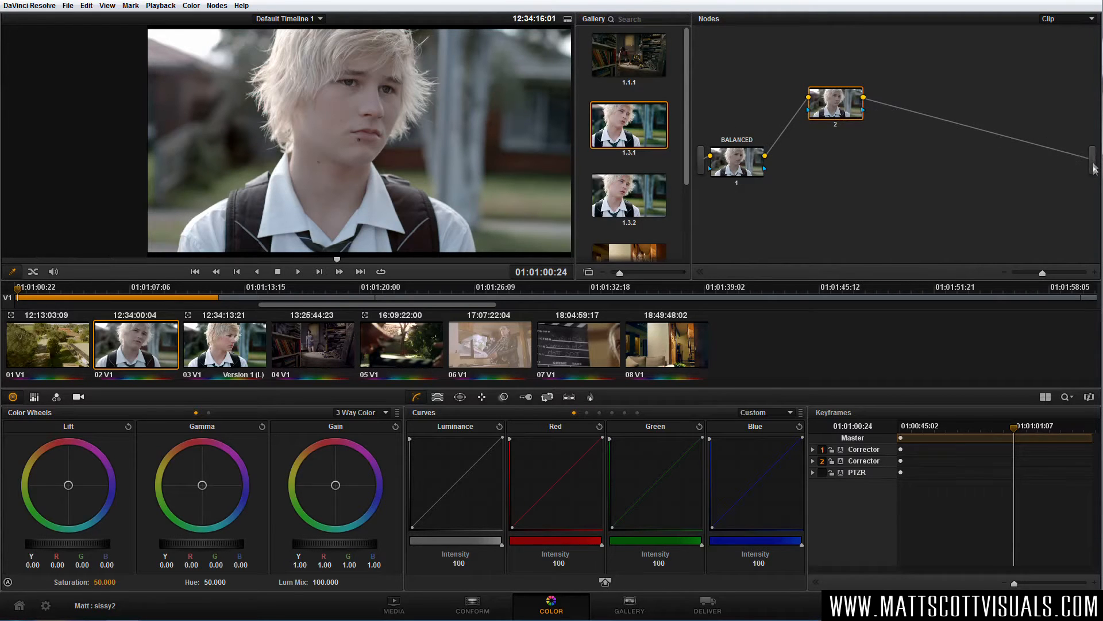
{"action": "left_click_drag", "start_coordinate": [842, 105], "coordinate": [806, 102]}
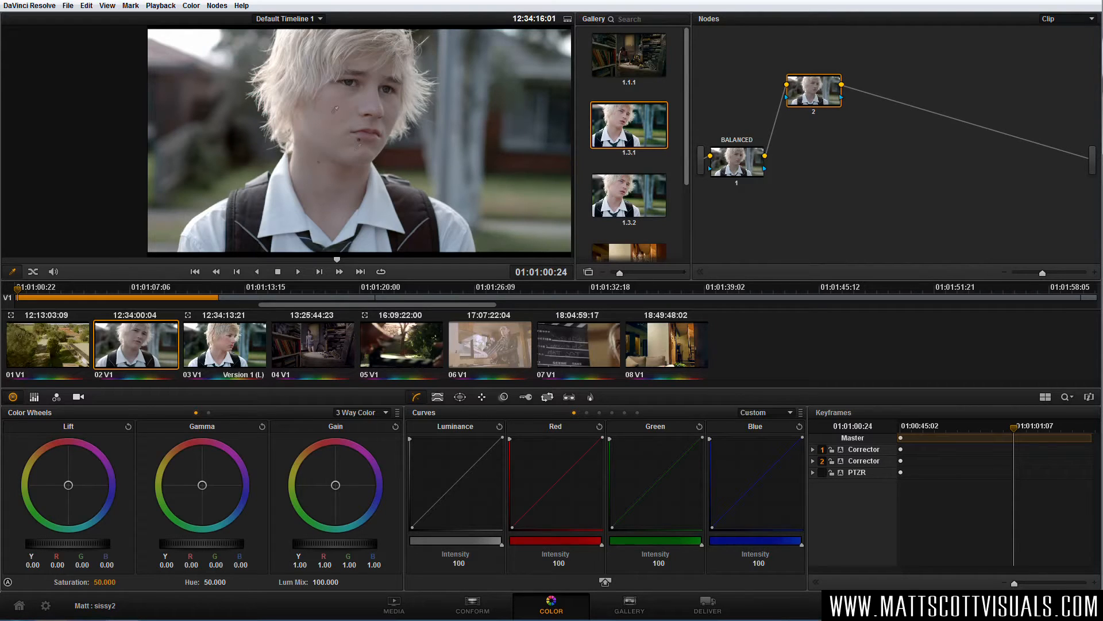
Open the HSL Qualifier on the BALANCED node, try sampling the boy's face, and undo the sample.
{"action": "left_click", "coordinate": [731, 163]}
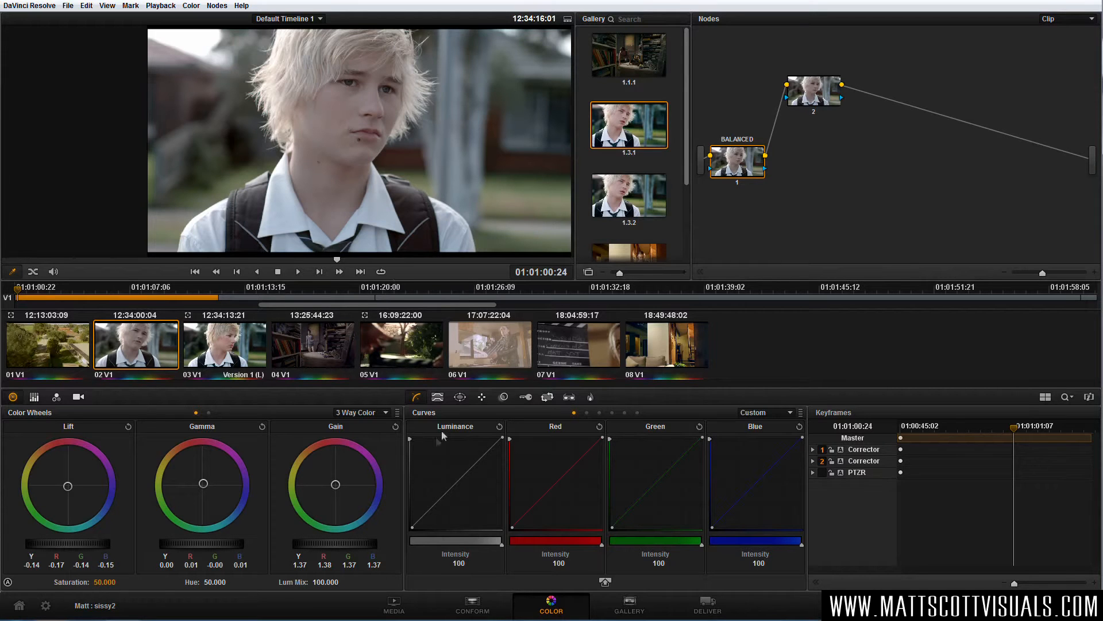
{"action": "left_click", "coordinate": [439, 397]}
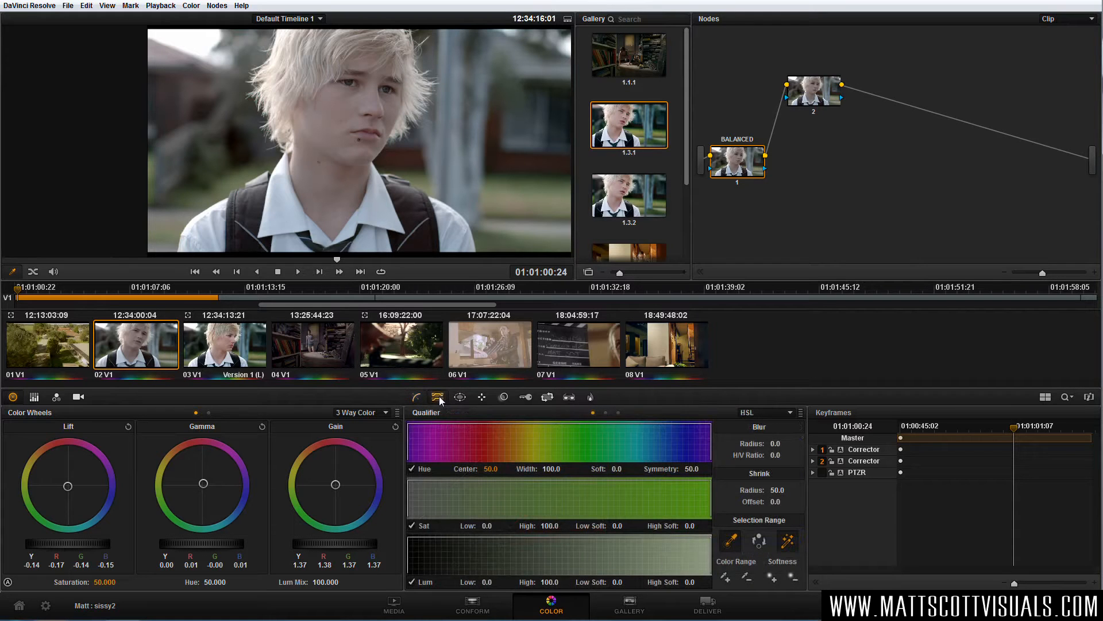
{"action": "left_click", "coordinate": [789, 543]}
{"action": "left_click", "coordinate": [345, 107]}
{"action": "key", "text": "ctrl+z"}
Restrict node 2's hue qualifier to the skin tones with a width of 26.7 and a center of 36.3.
{"action": "left_click", "coordinate": [809, 103]}
{"action": "left_click", "coordinate": [554, 470]}
{"action": "left_click_drag", "start_coordinate": [556, 471], "coordinate": [652, 510]}
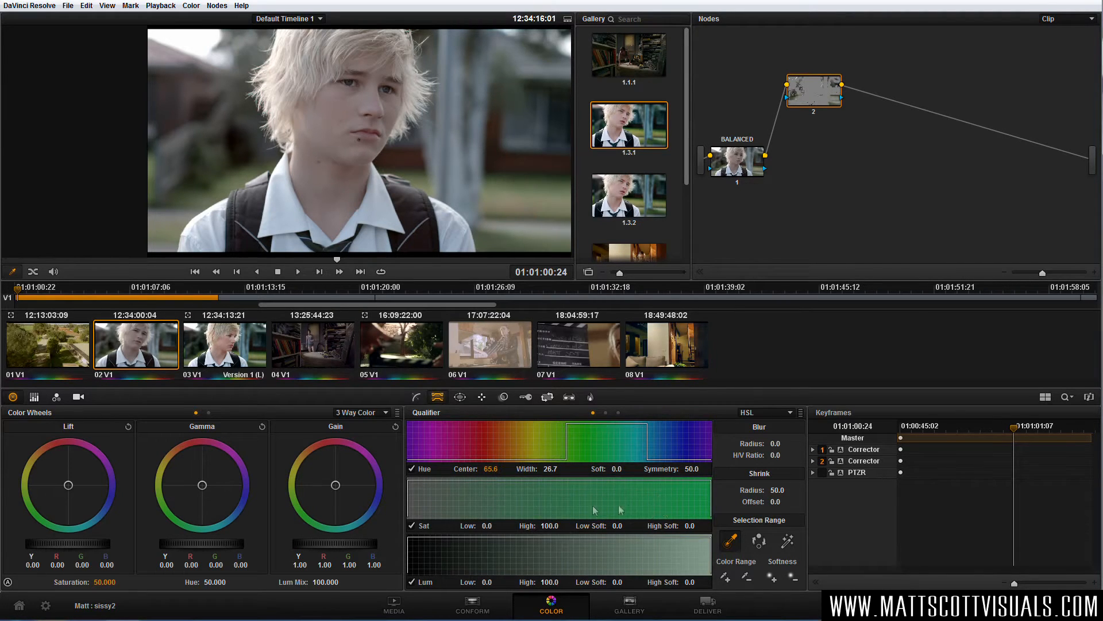
{"action": "left_click_drag", "start_coordinate": [485, 469], "coordinate": [463, 469]}
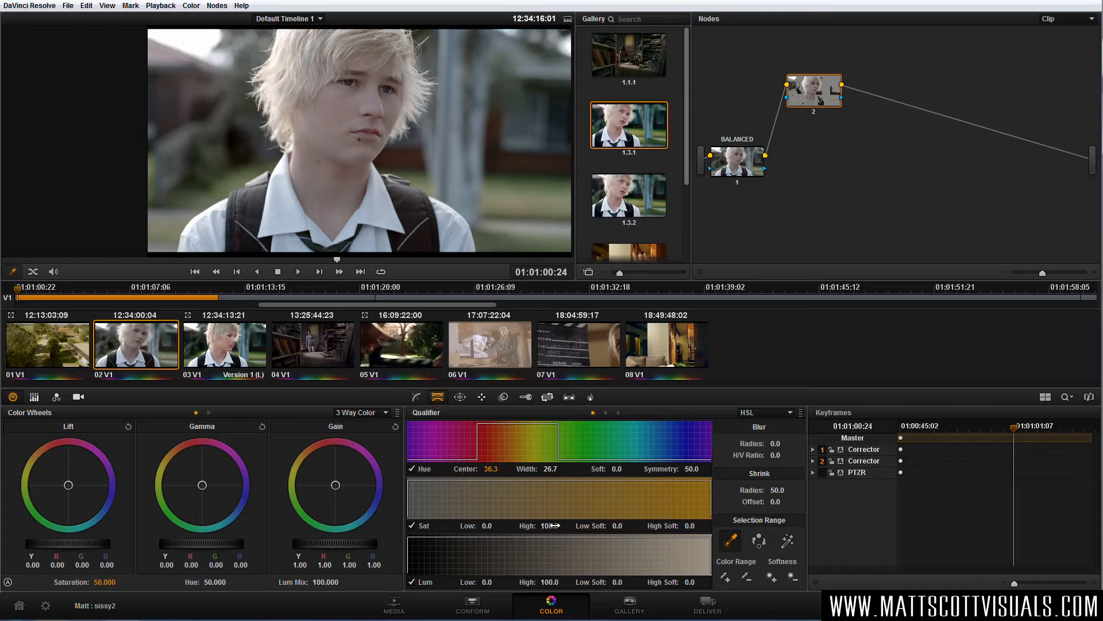
Narrow node 2's key to a saturation high of 26.8 and luminance from 58.1 to 64.0, highlighting the selection in the viewer.
{"action": "left_click_drag", "start_coordinate": [552, 526], "coordinate": [557, 525]}
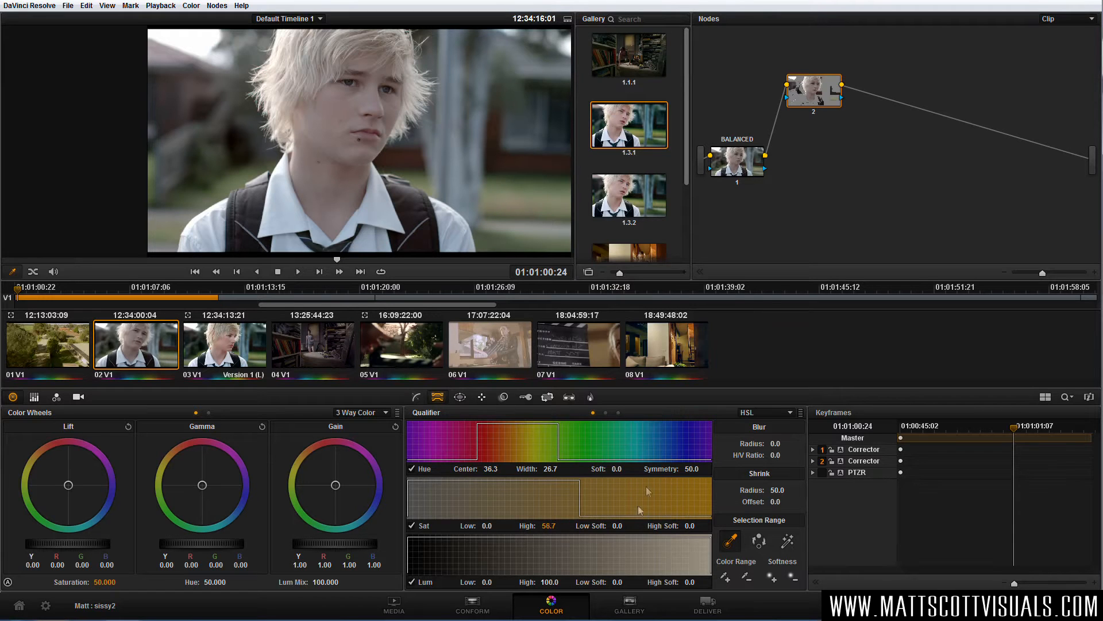
{"action": "mouse_move", "coordinate": [549, 526]}
{"action": "left_mouse_down"}
{"action": "mouse_move", "coordinate": [520, 526]}
{"action": "mouse_move", "coordinate": [563, 526]}
{"action": "left_mouse_up"}
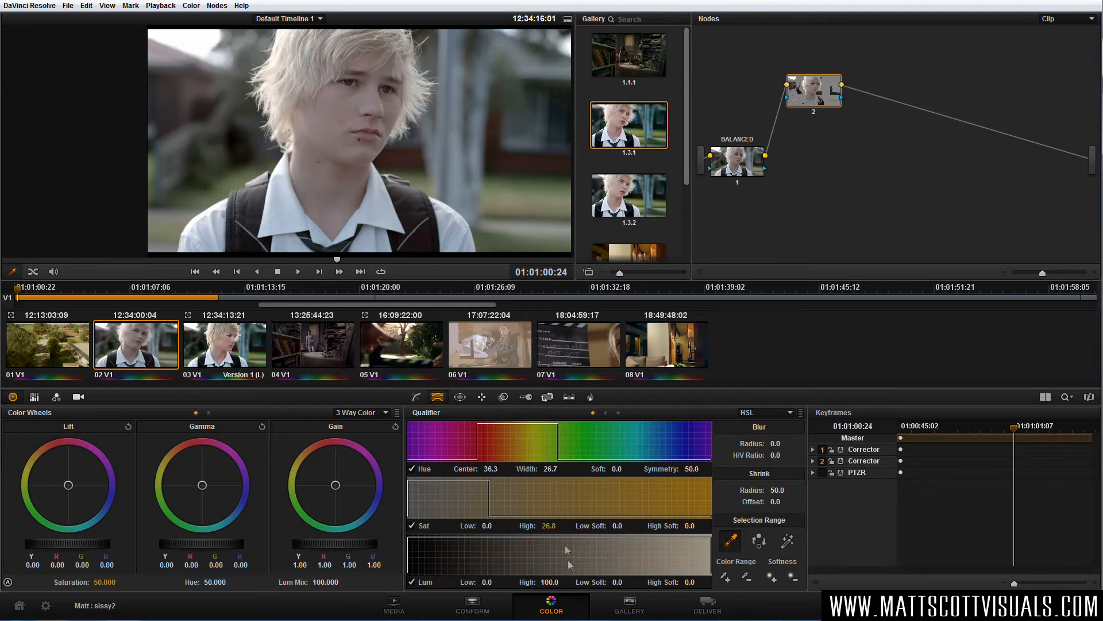
{"action": "mouse_move", "coordinate": [487, 582]}
{"action": "left_mouse_down"}
{"action": "mouse_move", "coordinate": [563, 581]}
{"action": "mouse_move", "coordinate": [493, 581]}
{"action": "left_mouse_up"}
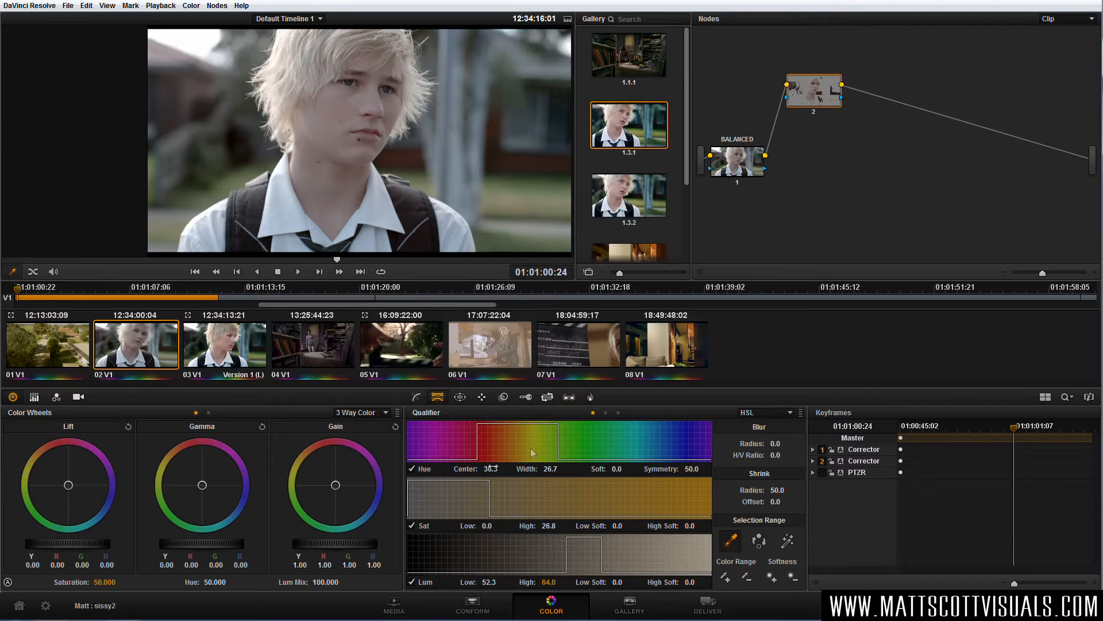
{"action": "left_click", "coordinate": [788, 543]}
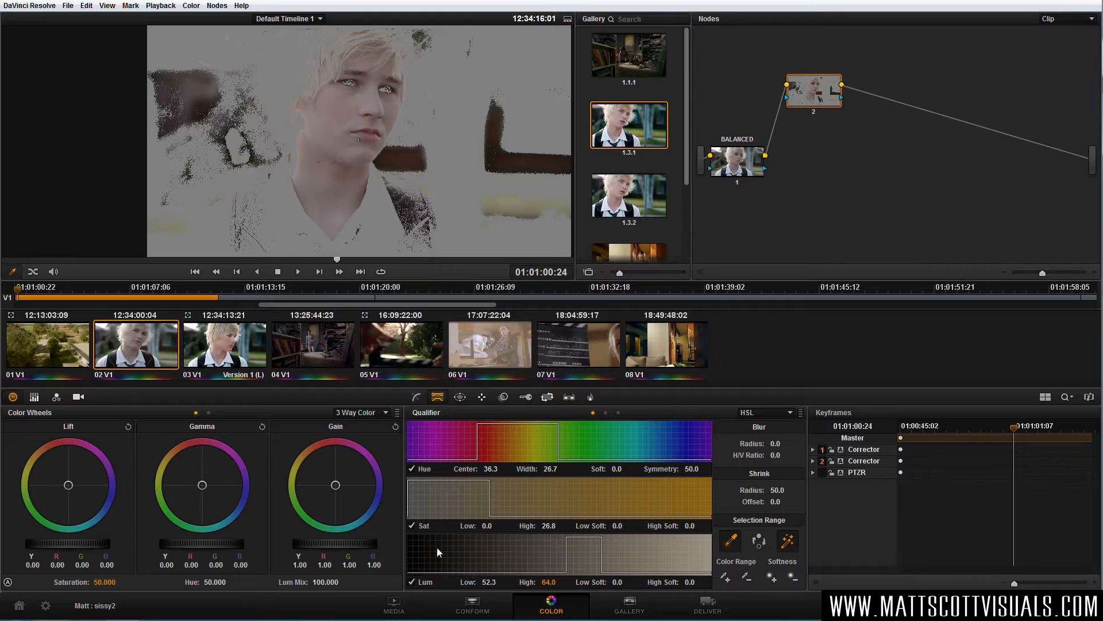
{"action": "left_click_drag", "start_coordinate": [490, 582], "coordinate": [501, 580]}
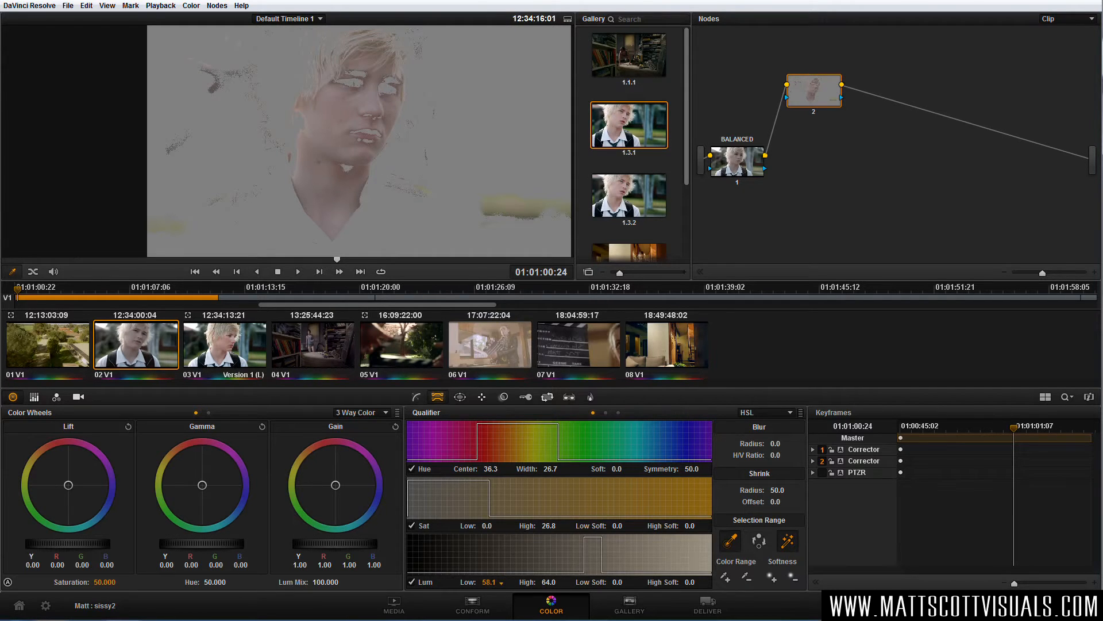
Tighten node 2's hue qualifier around the skin tones with a width of 22.3 and a center of 30.3.
{"action": "key", "text": "ctrl+f"}
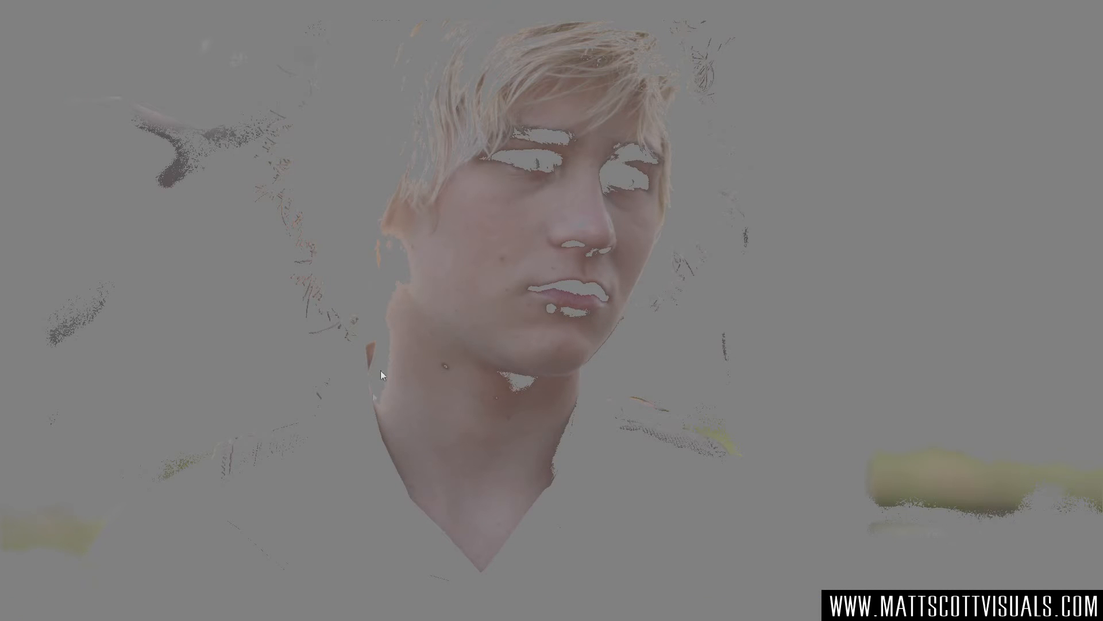
{"action": "key", "text": "ctrl+f"}
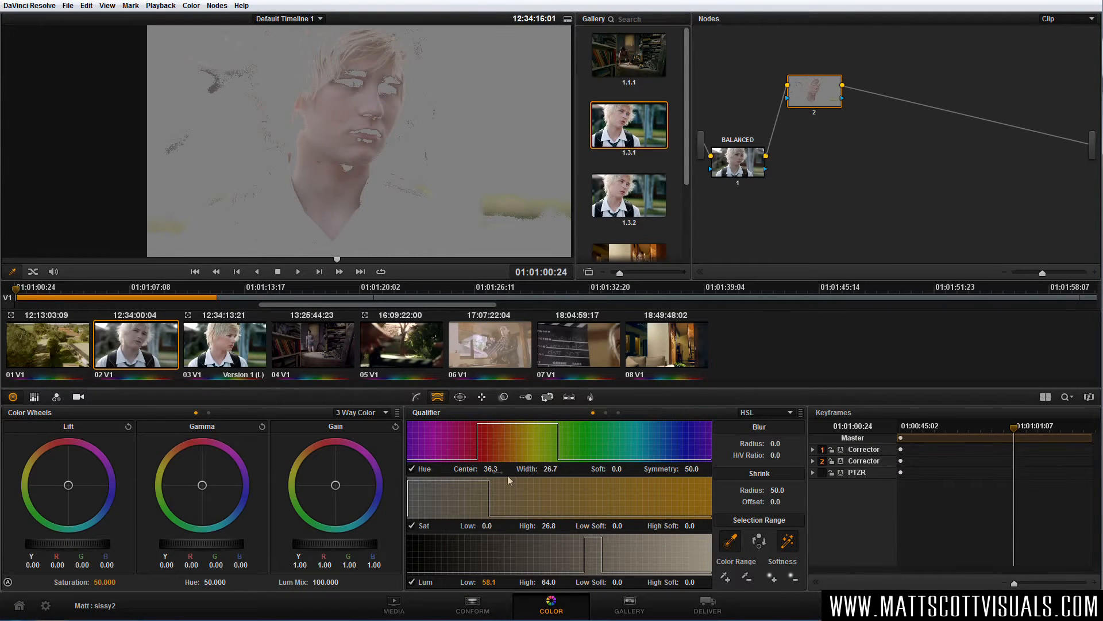
{"action": "left_click_drag", "start_coordinate": [553, 469], "coordinate": [533, 469]}
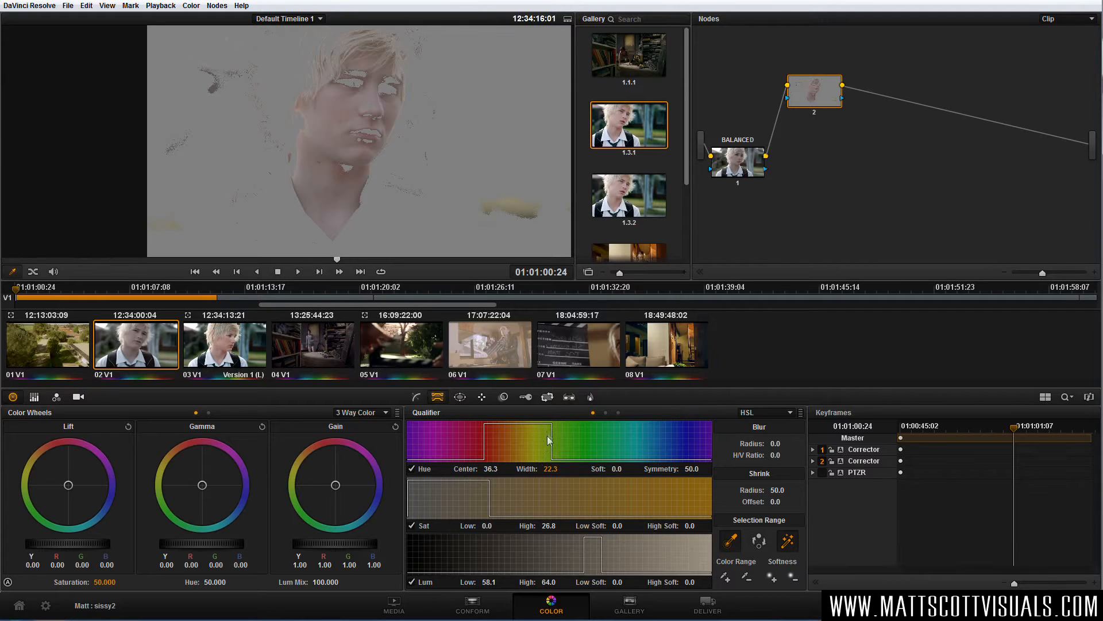
{"action": "left_click_drag", "start_coordinate": [491, 469], "coordinate": [477, 469]}
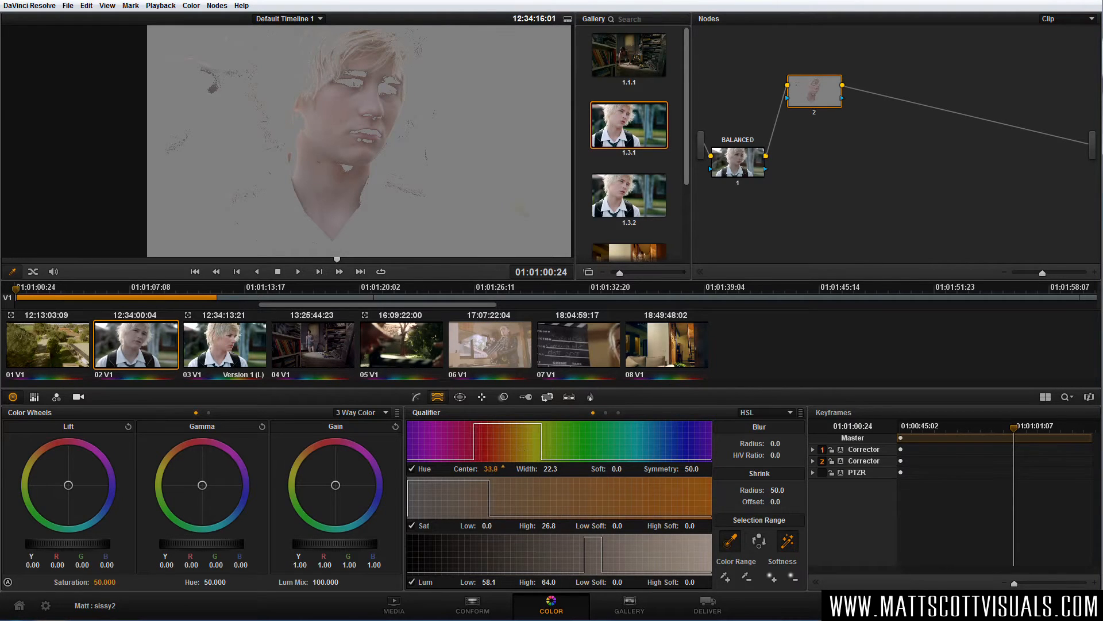
{"action": "left_click_drag", "start_coordinate": [477, 469], "coordinate": [471, 469]}
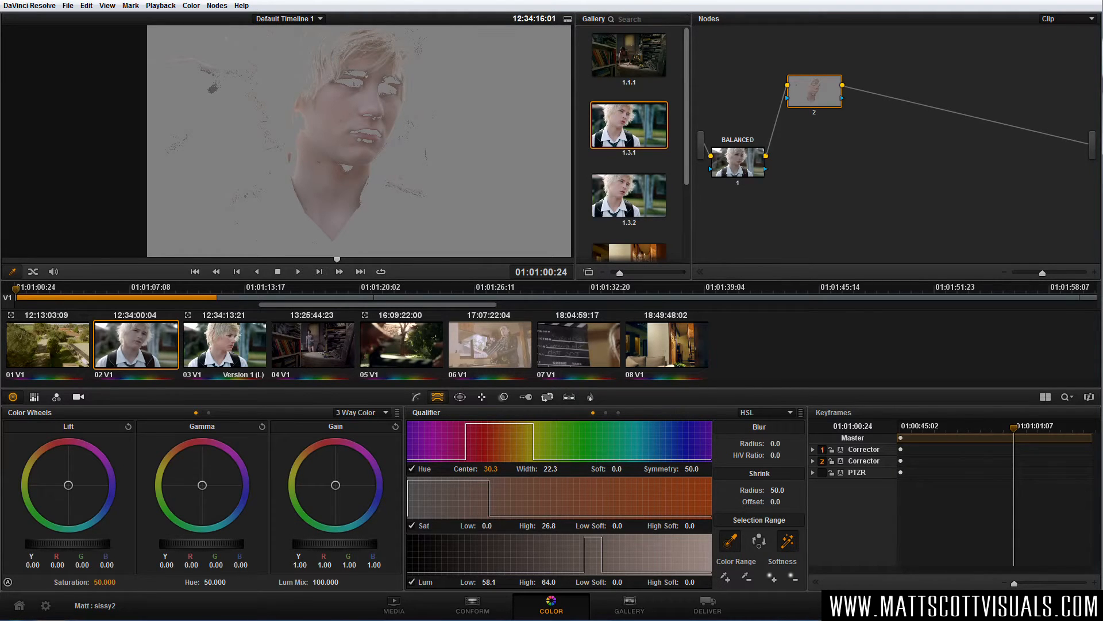
Set the upper luminance limit of node 2's key to 62.7, inspecting the boy's face up close.
{"action": "scroll", "coordinate": [369, 76], "scroll_direction": "up", "scroll_amount": 2}
{"action": "left_click_drag", "start_coordinate": [369, 75], "coordinate": [395, 138]}
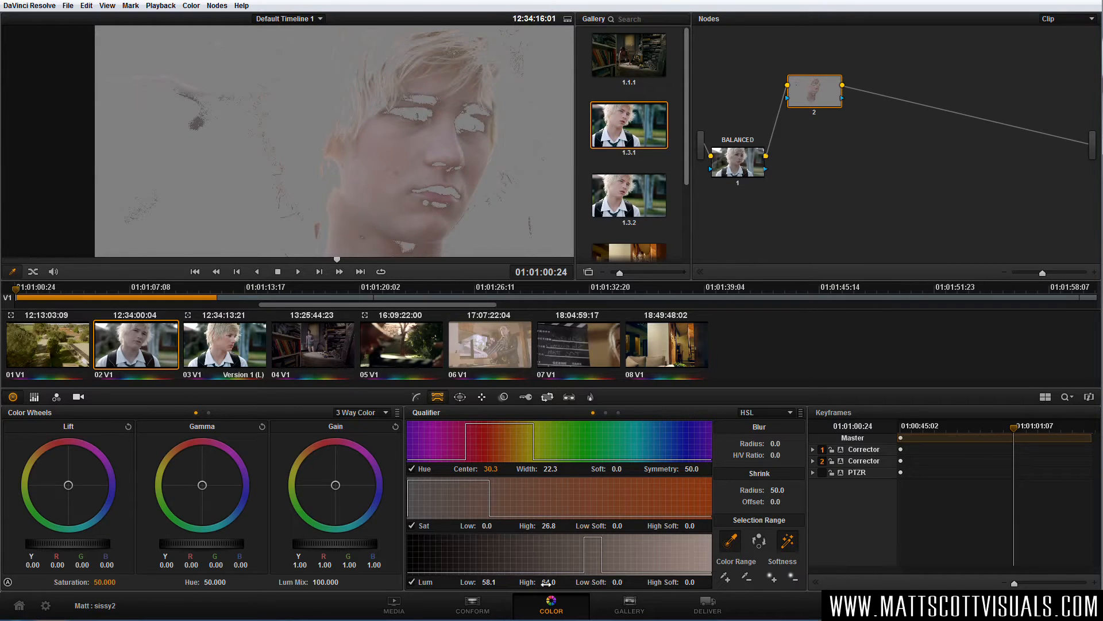
{"action": "mouse_move", "coordinate": [545, 584]}
{"action": "left_mouse_down"}
{"action": "mouse_move", "coordinate": [536, 584]}
{"action": "mouse_move", "coordinate": [568, 580]}
{"action": "mouse_move", "coordinate": [558, 581]}
{"action": "left_mouse_up"}
{"action": "scroll", "coordinate": [476, 238], "scroll_direction": "down", "scroll_amount": 3}
{"action": "scroll", "coordinate": [464, 160], "scroll_direction": "up", "scroll_amount": 1}
{"action": "left_click_drag", "start_coordinate": [418, 195], "coordinate": [418, 180]}
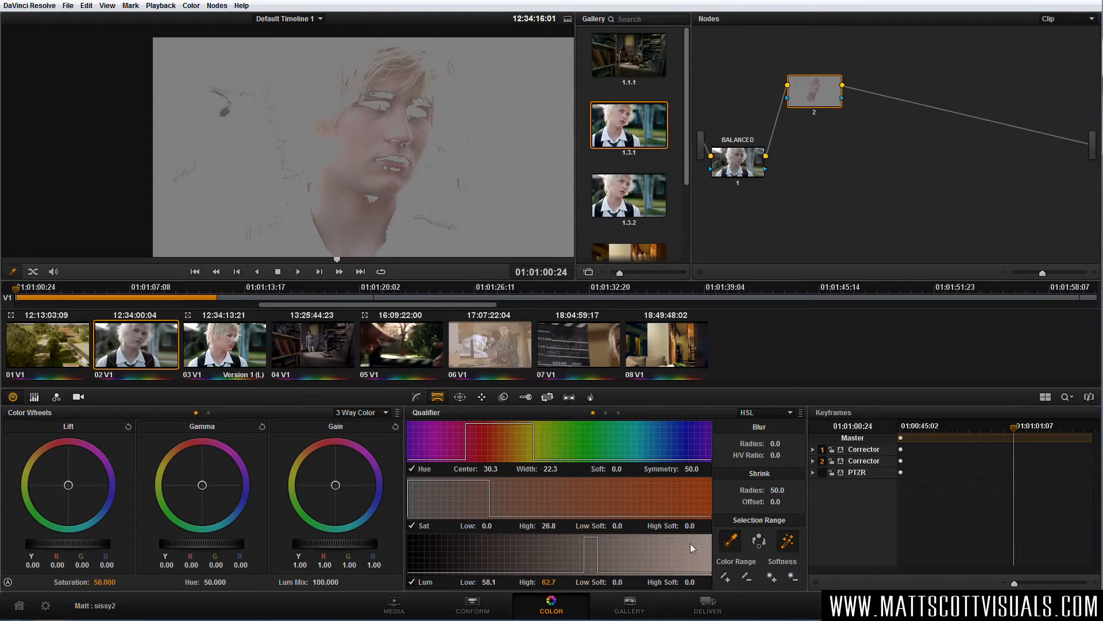
Soften node 2's key with a luminance high of 62.6, a high soft of 4.2 and a blur radius of 55.8.
{"action": "left_click_drag", "start_coordinate": [690, 582], "coordinate": [700, 581]}
{"action": "left_click_drag", "start_coordinate": [550, 581], "coordinate": [558, 581]}
{"action": "left_click_drag", "start_coordinate": [760, 444], "coordinate": [793, 444]}
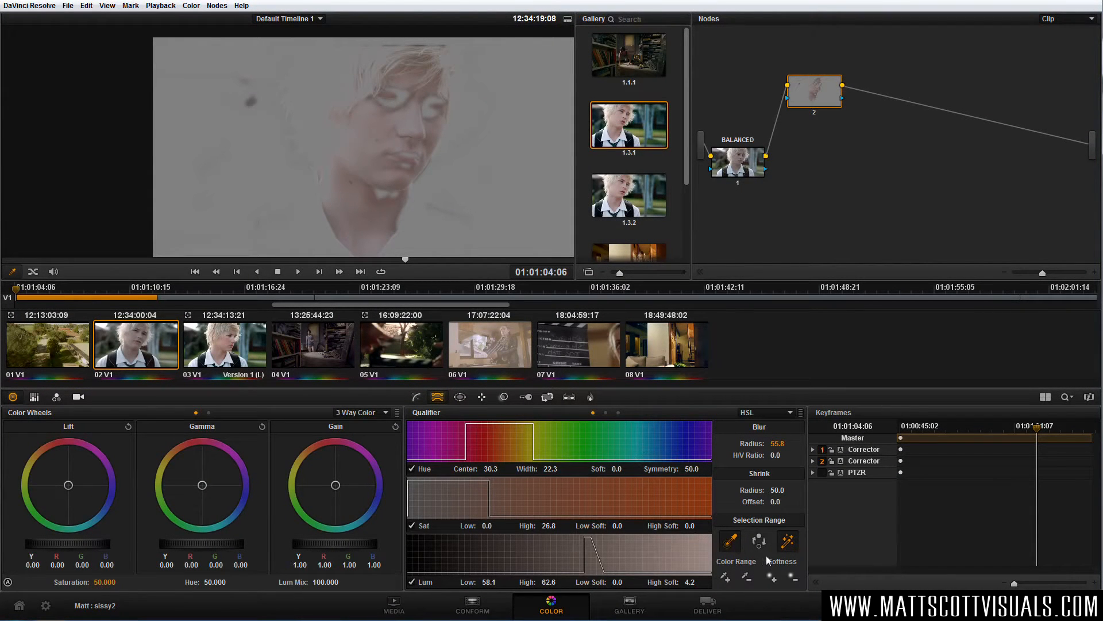
Set the luminance low of node 2's key to 54.3 so more of the face is included.
{"action": "scroll", "coordinate": [402, 114], "scroll_direction": "up", "scroll_amount": 2}
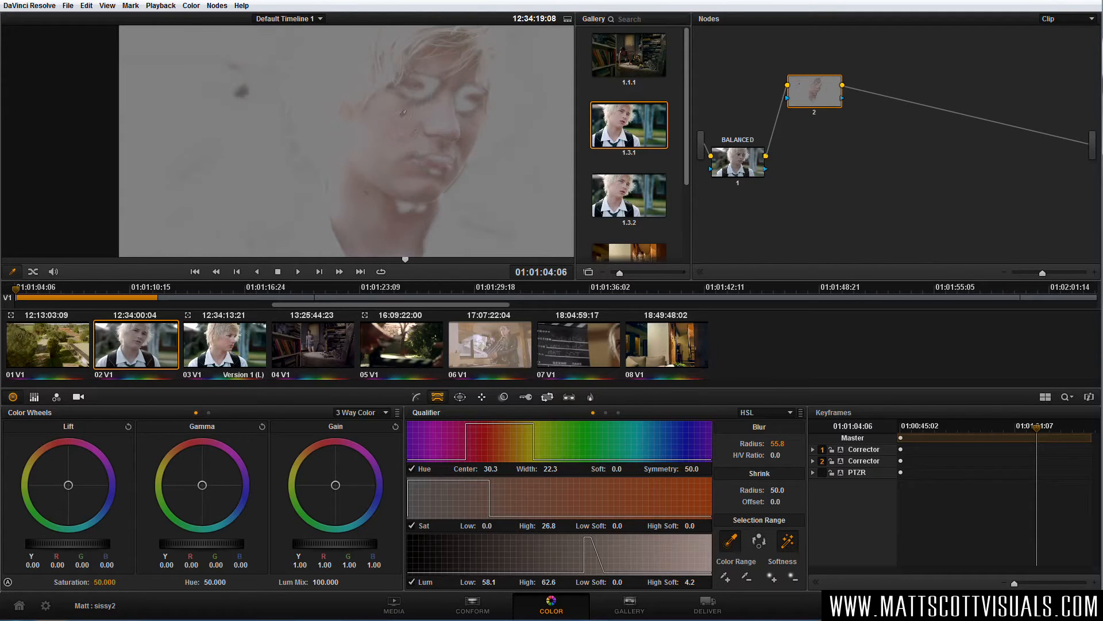
{"action": "scroll", "coordinate": [403, 113], "scroll_direction": "up", "scroll_amount": 1}
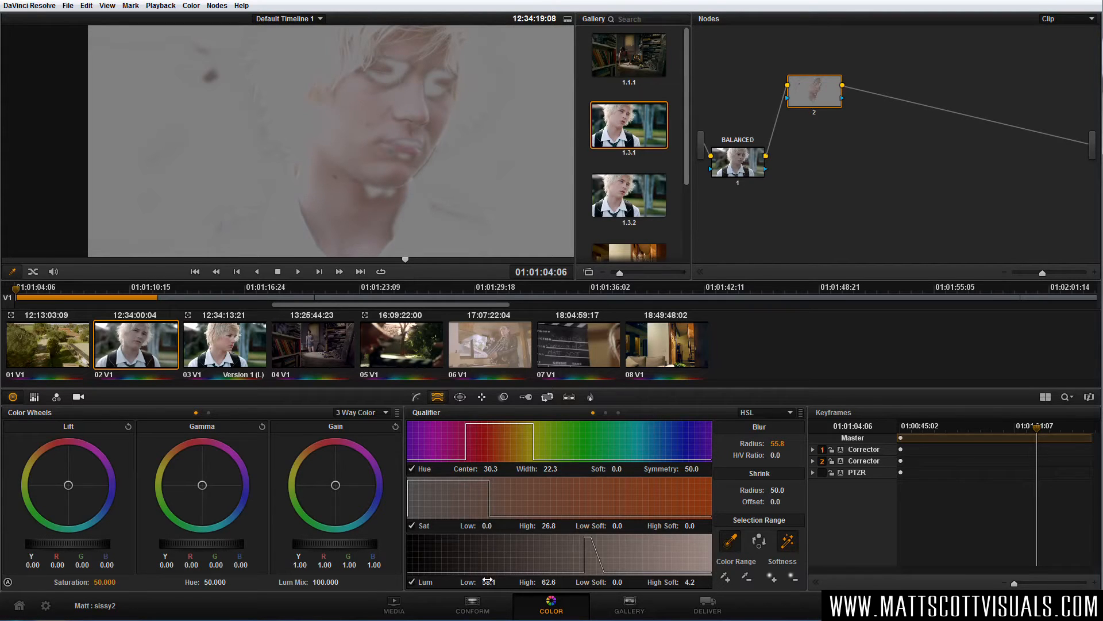
{"action": "left_click_drag", "start_coordinate": [488, 580], "coordinate": [501, 583]}
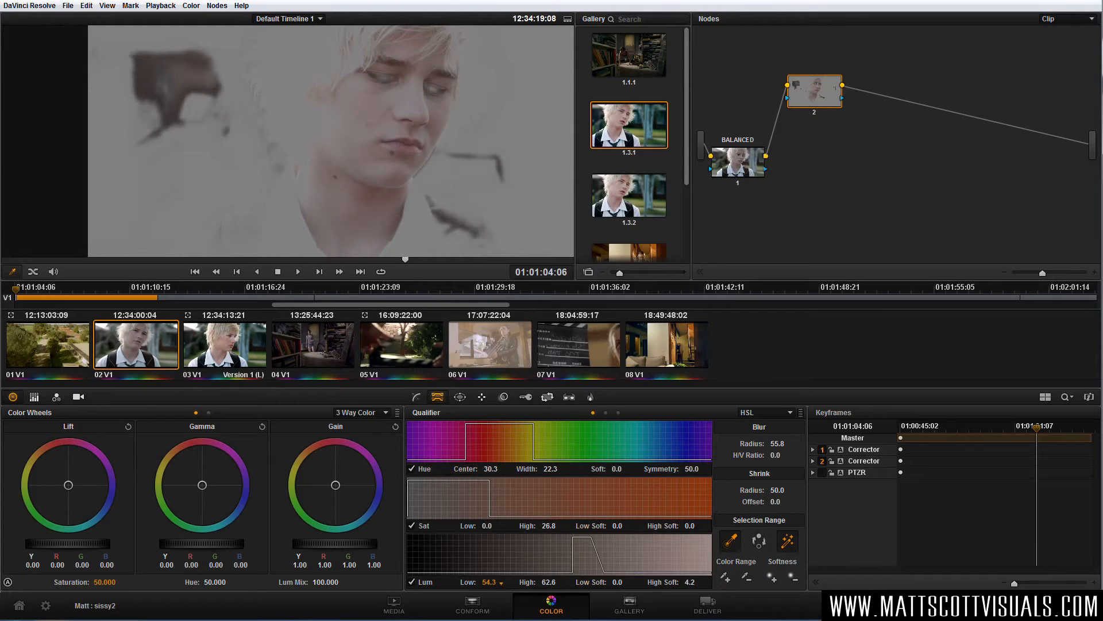
{"action": "scroll", "coordinate": [463, 174], "scroll_direction": "down", "scroll_amount": 3}
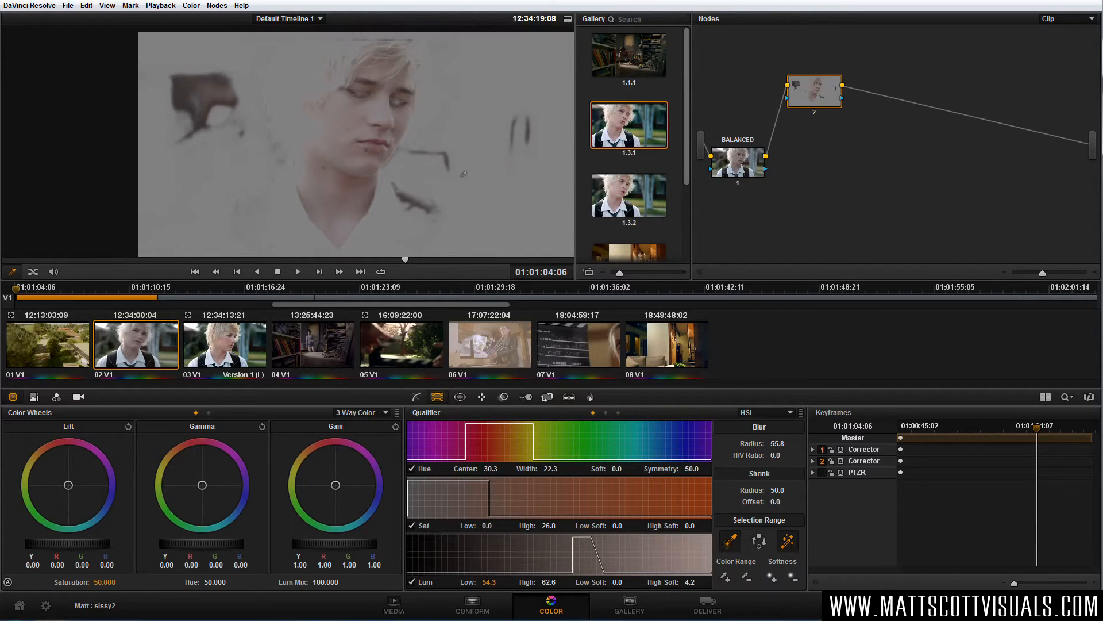
Try limiting node 2's key with a circular window over the boy's face, tilted to a rotation of about 17.05.
{"action": "left_click", "coordinate": [460, 397]}
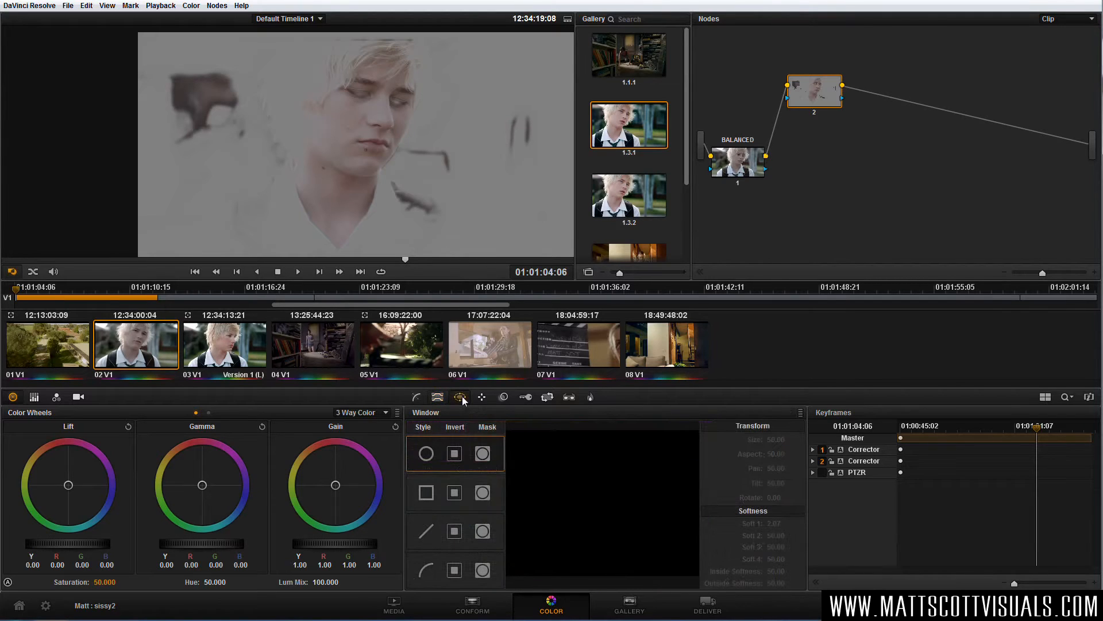
{"action": "left_click", "coordinate": [426, 454]}
{"action": "left_click_drag", "start_coordinate": [405, 169], "coordinate": [381, 148]}
{"action": "left_click_drag", "start_coordinate": [359, 184], "coordinate": [359, 200]}
{"action": "left_click_drag", "start_coordinate": [359, 87], "coordinate": [371, 122]}
{"action": "left_click_drag", "start_coordinate": [331, 204], "coordinate": [324, 226]}
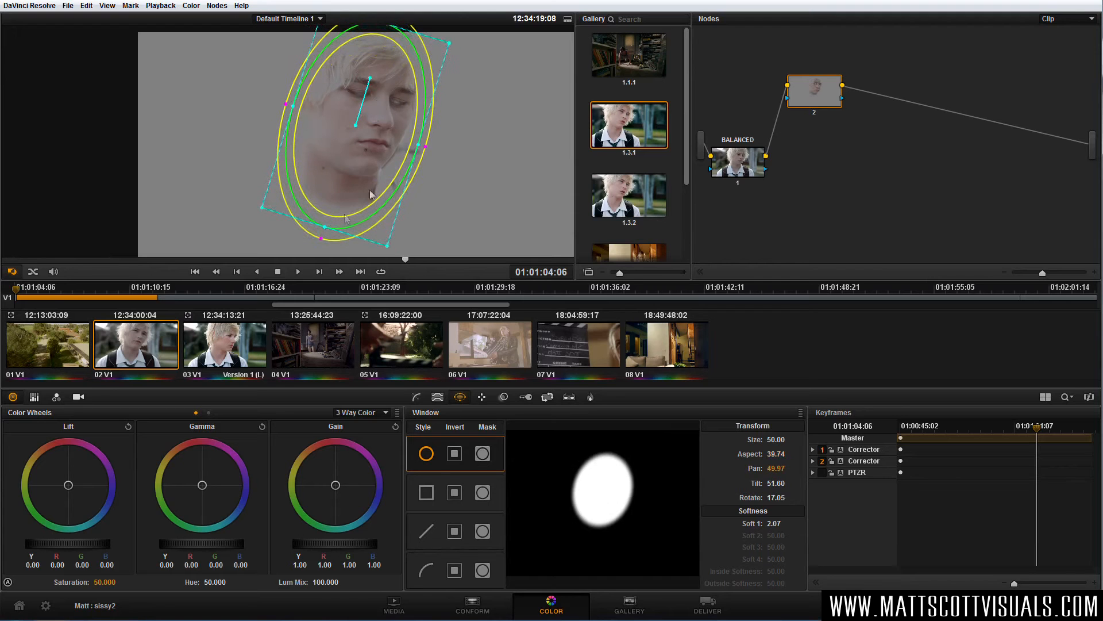
Resize the circular window to about size 51.13 and aspect 30.10 to take in the neck, and switch the circle off.
{"action": "left_click_drag", "start_coordinate": [418, 144], "coordinate": [413, 143]}
{"action": "left_click_drag", "start_coordinate": [357, 166], "coordinate": [355, 173]}
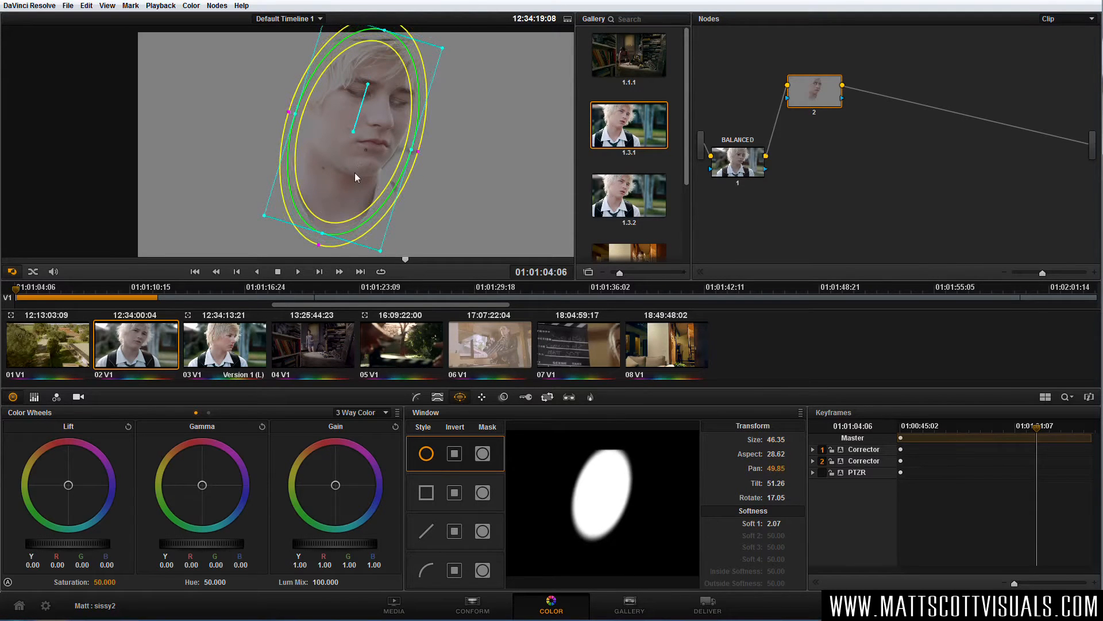
{"action": "left_click_drag", "start_coordinate": [417, 151], "coordinate": [423, 153]}
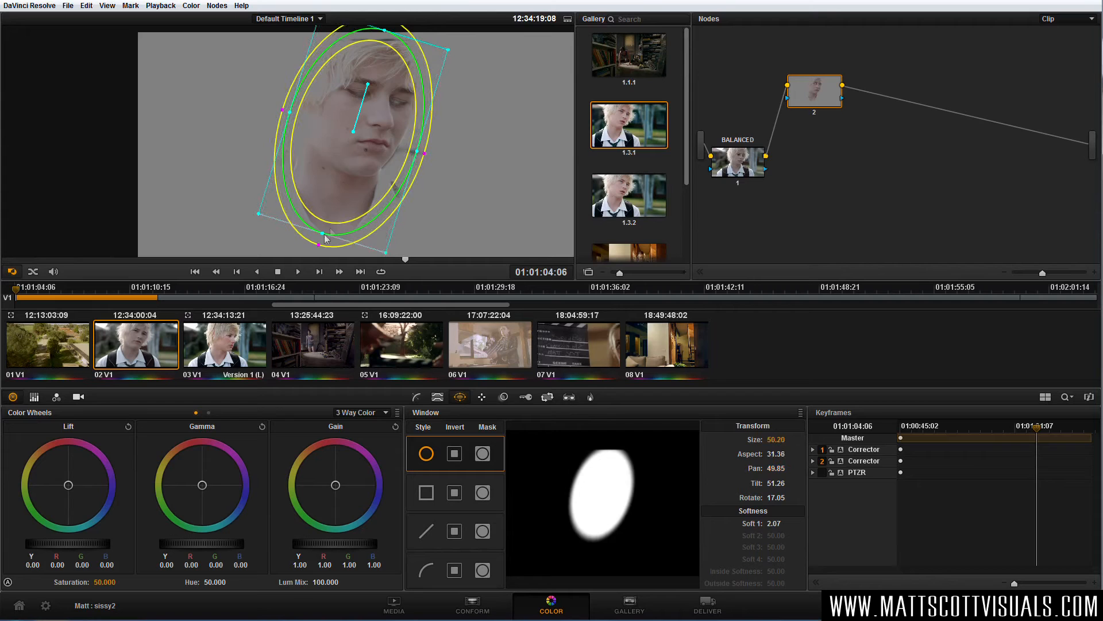
{"action": "left_click_drag", "start_coordinate": [324, 233], "coordinate": [320, 246]}
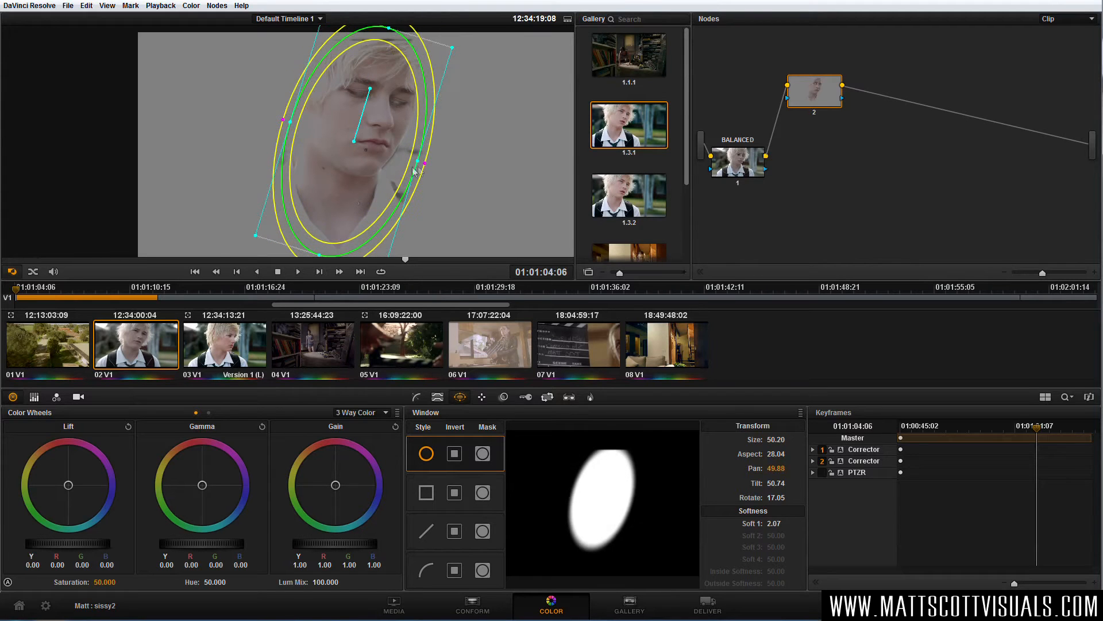
{"action": "left_click_drag", "start_coordinate": [419, 162], "coordinate": [381, 181]}
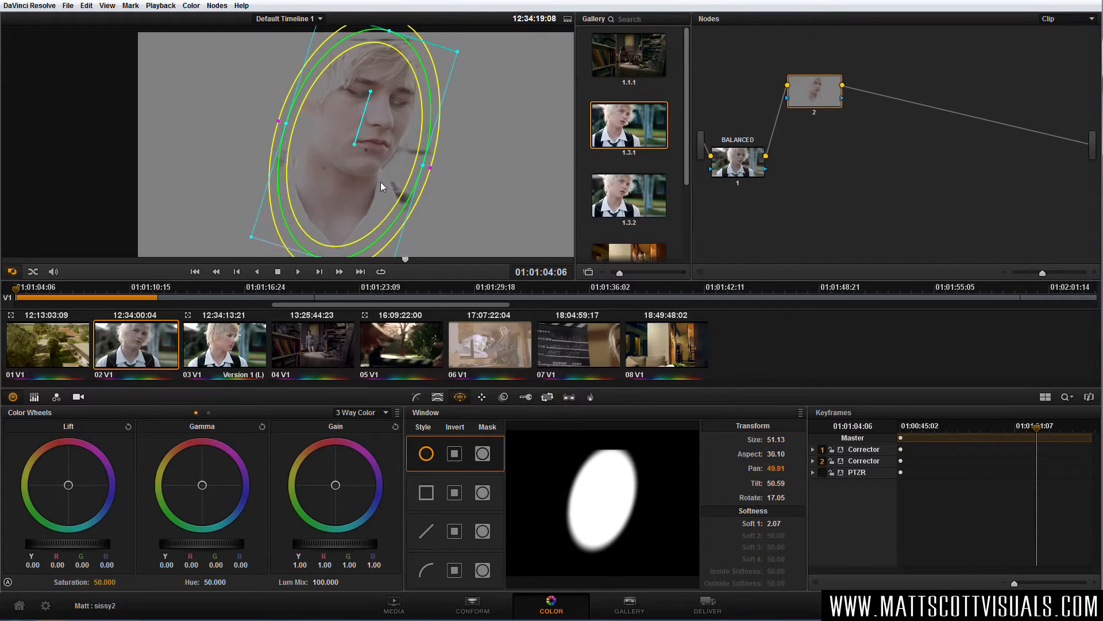
{"action": "left_click", "coordinate": [427, 455]}
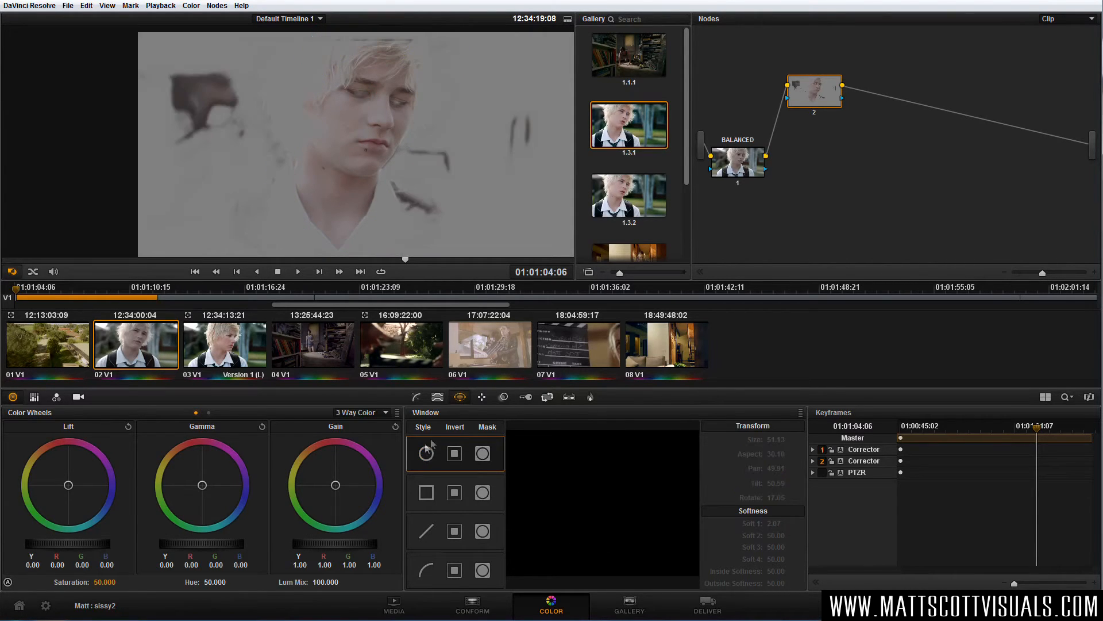
Draw a closed curve window around the boy's hair, face and neck down to the open collar on node 2.
{"action": "left_click", "coordinate": [428, 572]}
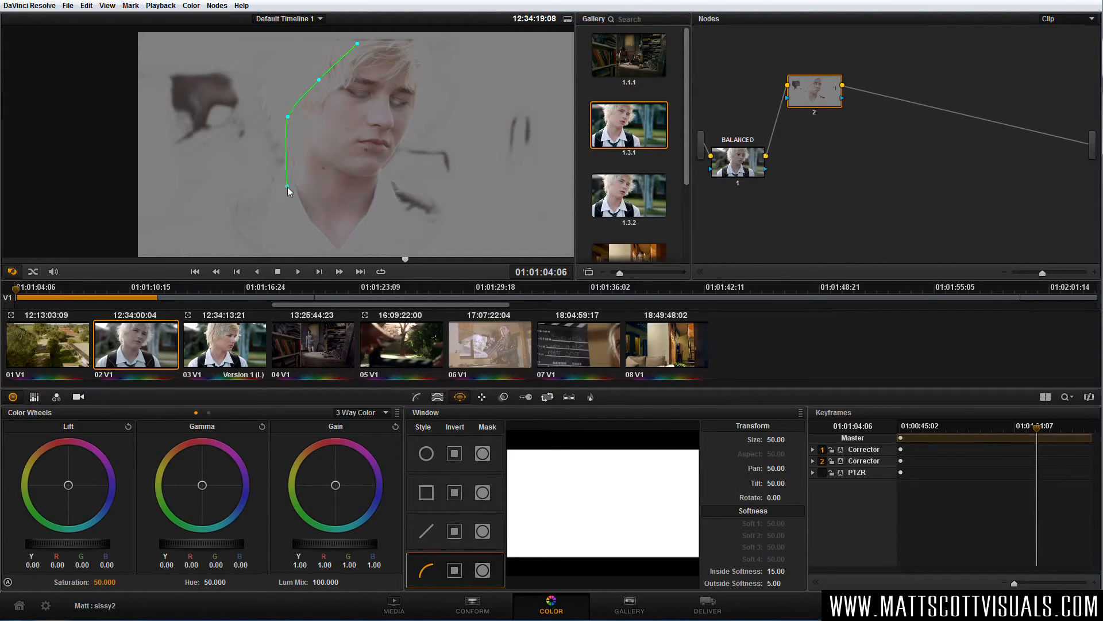
{"action": "left_click", "coordinate": [338, 253]}
{"action": "left_click", "coordinate": [378, 202]}
{"action": "left_click", "coordinate": [392, 162]}
{"action": "left_click", "coordinate": [357, 44]}
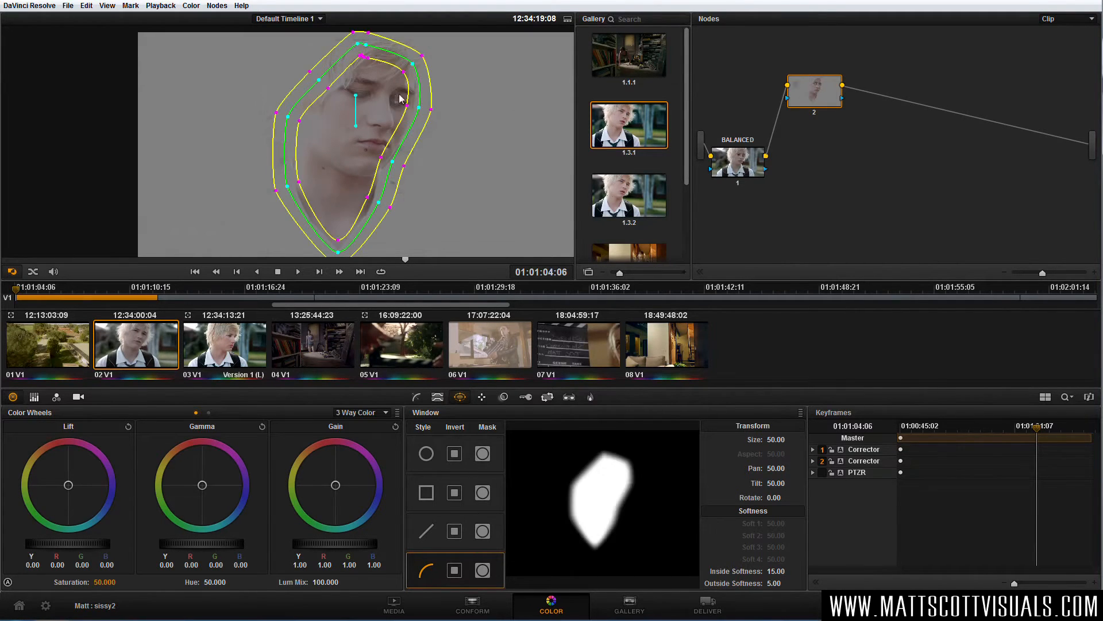
Pull the curve window's outline and softness edges closer to the front of the boy's face and neck.
{"action": "left_click_drag", "start_coordinate": [407, 105], "coordinate": [414, 107]}
{"action": "left_click_drag", "start_coordinate": [381, 164], "coordinate": [427, 229]}
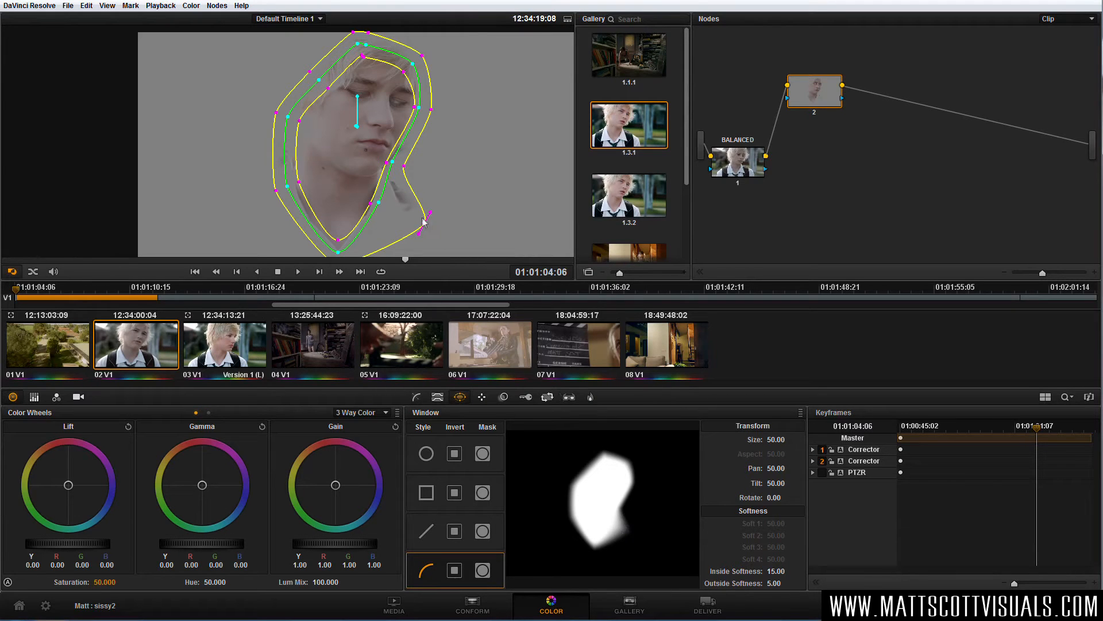
{"action": "left_click_drag", "start_coordinate": [425, 228], "coordinate": [402, 171]}
{"action": "left_click_drag", "start_coordinate": [433, 113], "coordinate": [428, 116]}
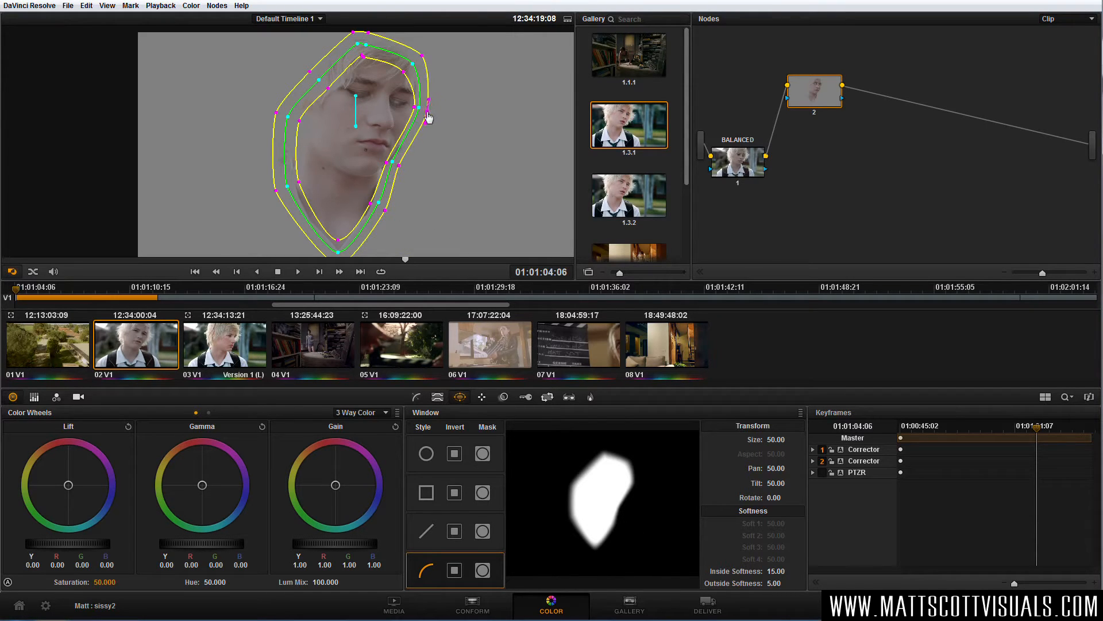
{"action": "left_click_drag", "start_coordinate": [424, 61], "coordinate": [368, 60]}
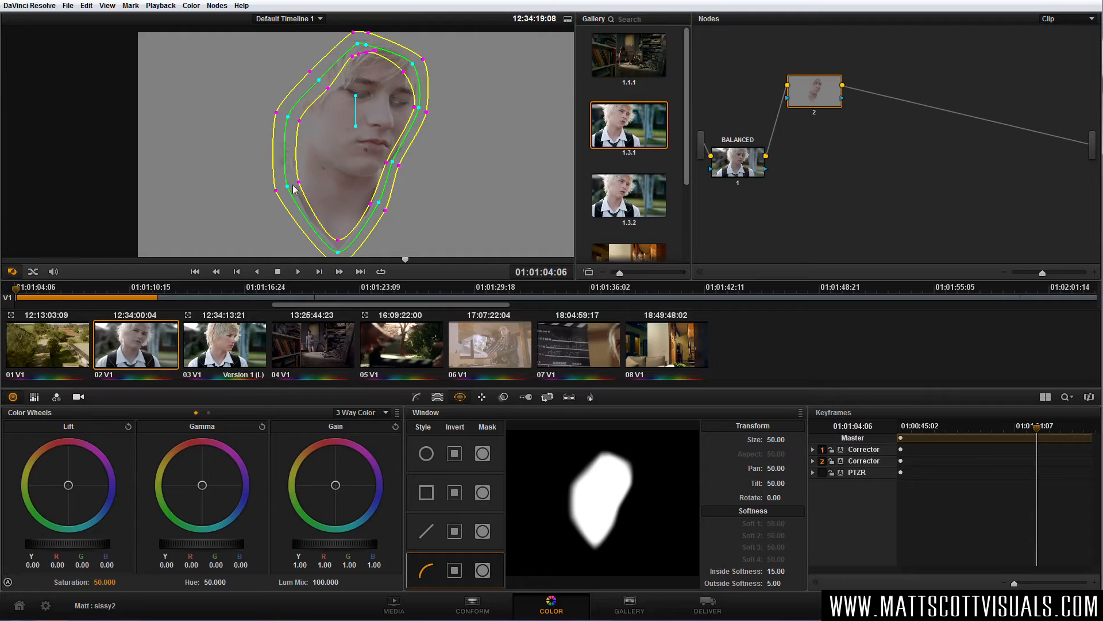
Widen the curve window behind the head and neck, and check its outline against the face.
{"action": "left_click_drag", "start_coordinate": [288, 190], "coordinate": [282, 190]}
{"action": "left_click_drag", "start_coordinate": [319, 83], "coordinate": [313, 75]}
{"action": "left_click_drag", "start_coordinate": [284, 190], "coordinate": [280, 188]}
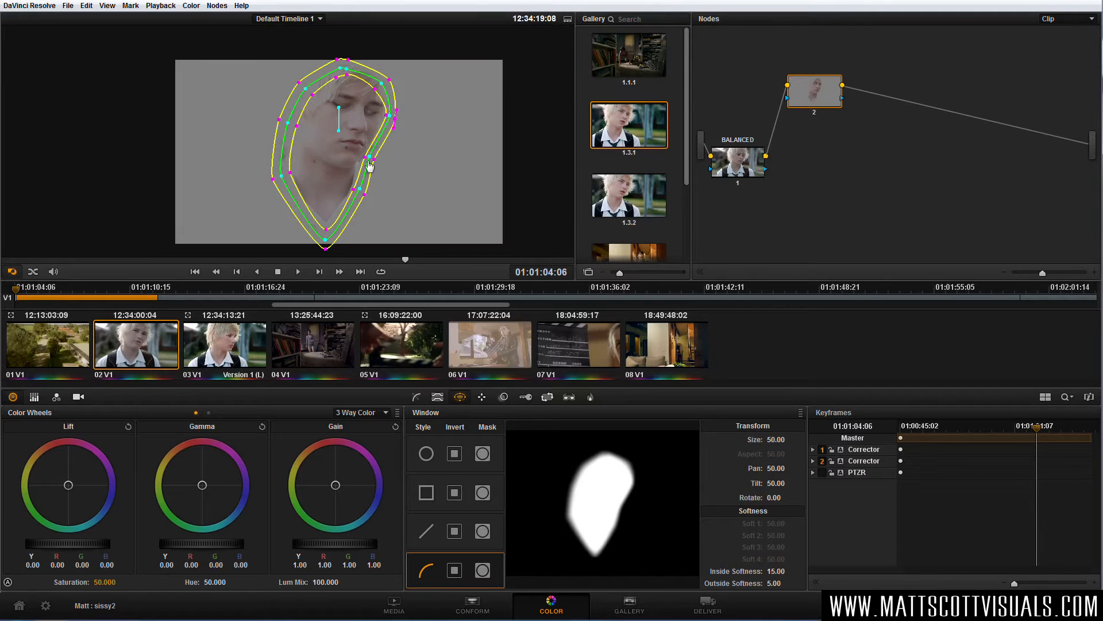
{"action": "scroll", "coordinate": [368, 160], "scroll_direction": "up", "scroll_amount": 3}
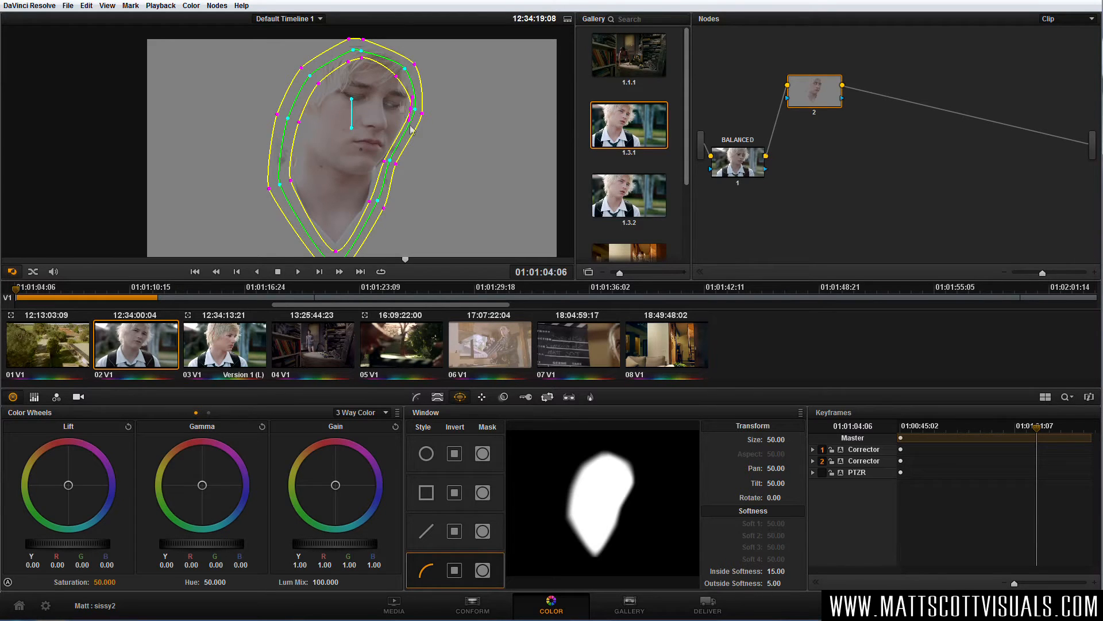
{"action": "left_click_drag", "start_coordinate": [403, 89], "coordinate": [405, 70]}
Track the curve window forward from 01:01:04:06 with Zoom excluded, keeping Pan, Tilt and Rotate.
{"action": "left_click", "coordinate": [483, 398]}
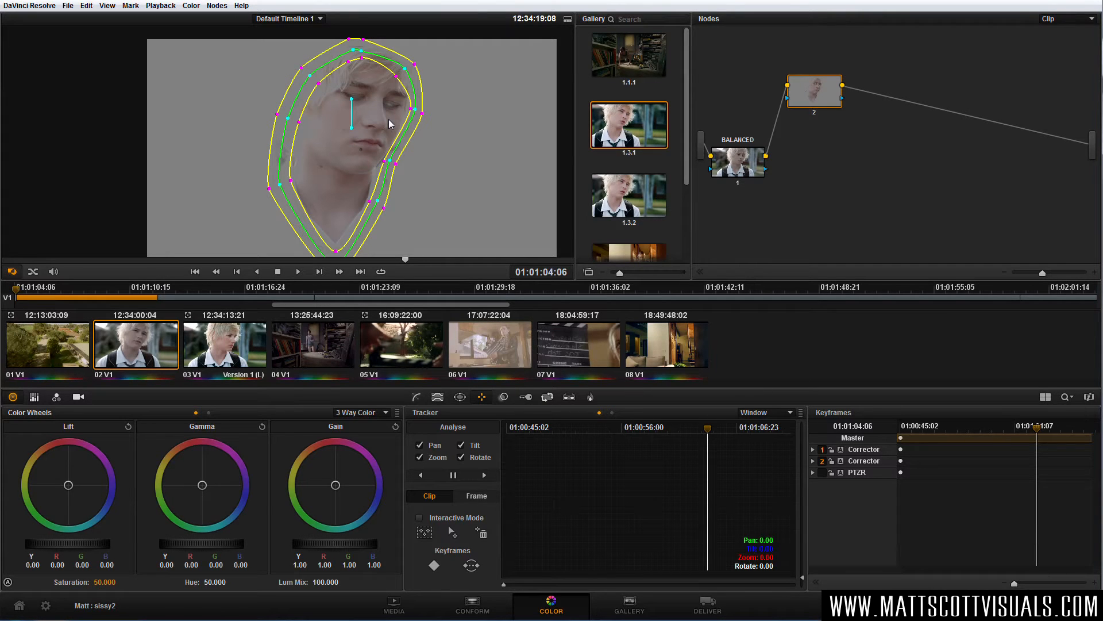
{"action": "left_click", "coordinate": [421, 458]}
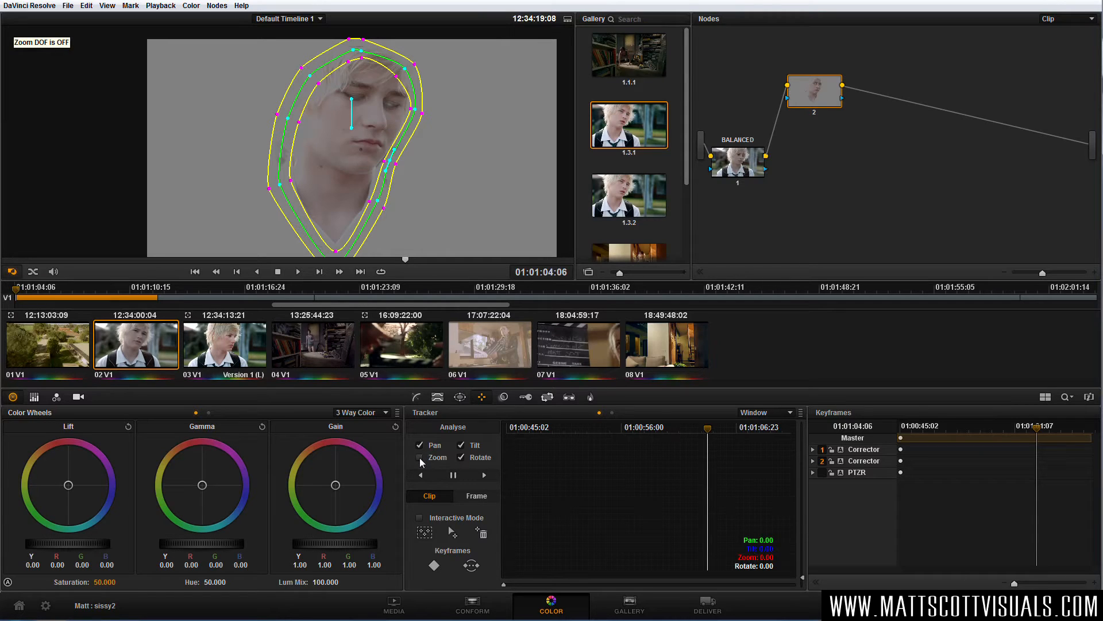
{"action": "left_click", "coordinate": [487, 475]}
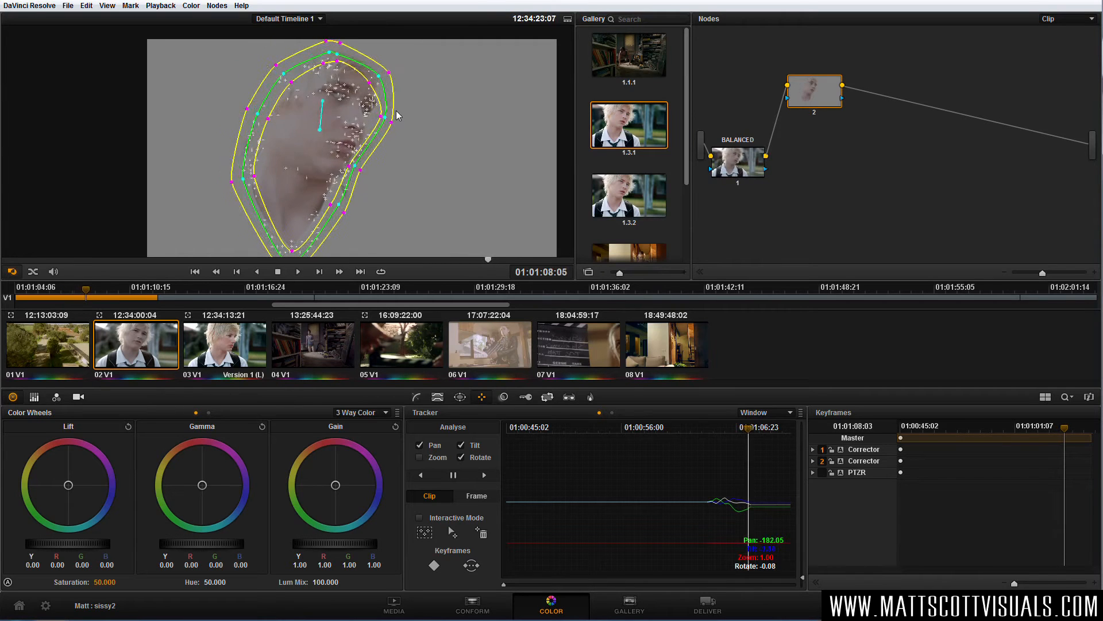
Return to 01:01:04:06, track the curve window backward to the clip's start, and scrub through the tracked frames to review it.
{"action": "left_click_drag", "start_coordinate": [770, 429], "coordinate": [708, 431]}
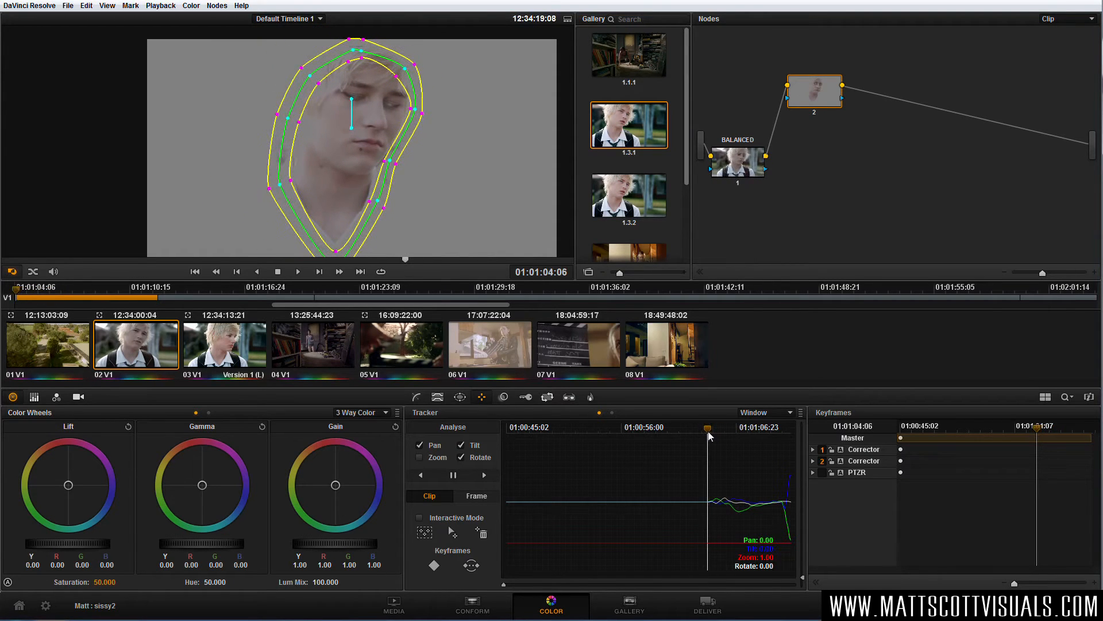
{"action": "left_click", "coordinate": [422, 474]}
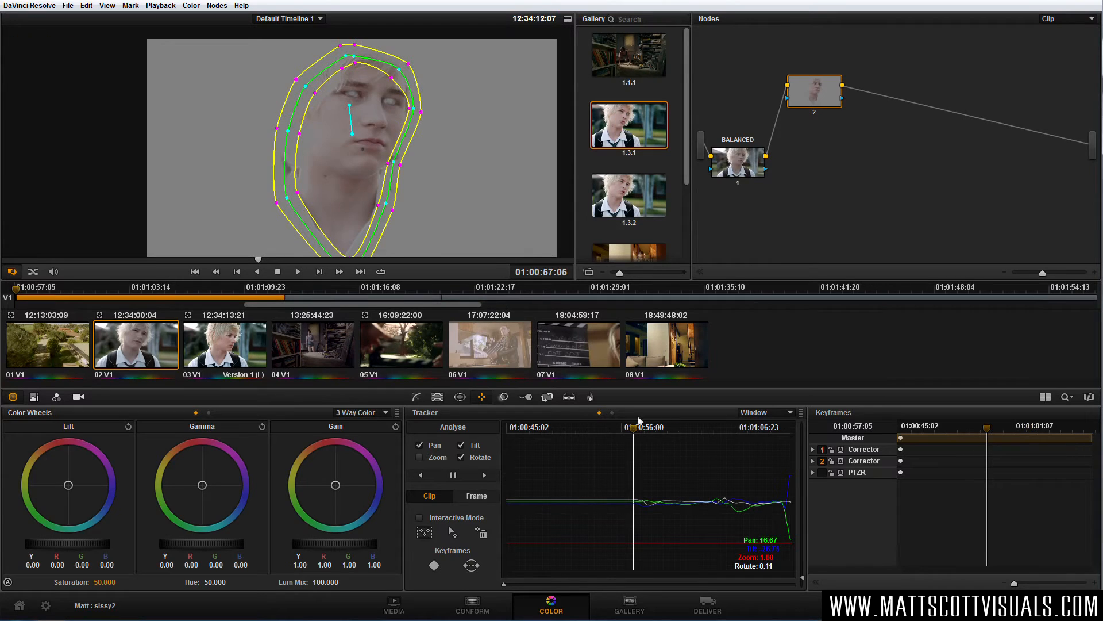
{"action": "left_click_drag", "start_coordinate": [655, 431], "coordinate": [719, 435]}
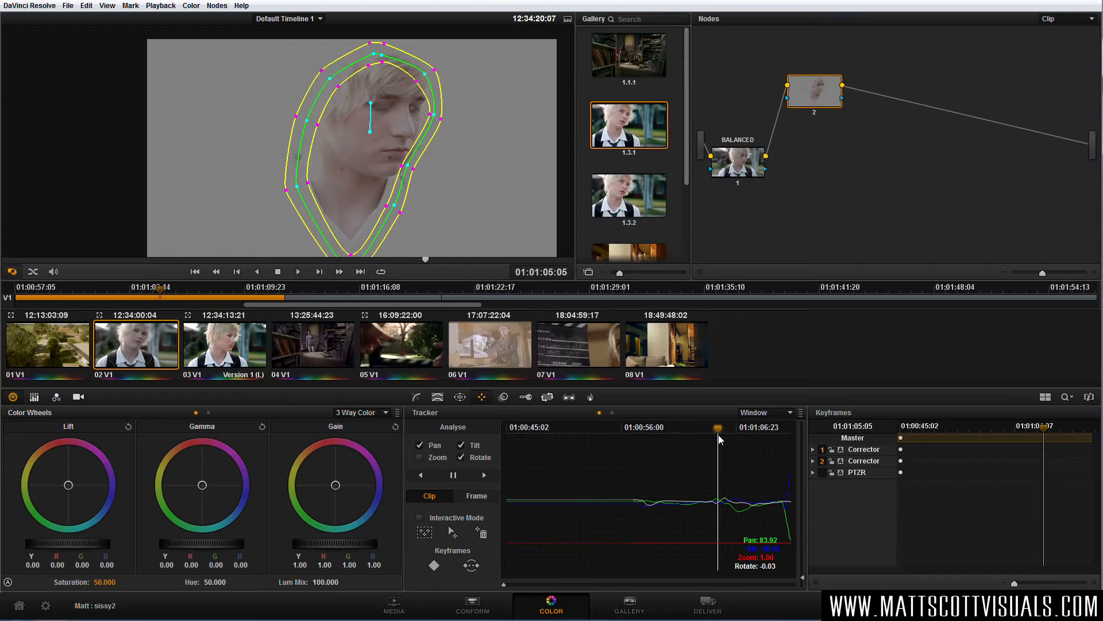
{"action": "left_click_drag", "start_coordinate": [719, 435], "coordinate": [710, 437]}
Enable automatic keyframing for Corrector 2 and record a window shape keyframe at 01:01:04:11 by nudging a curve point.
{"action": "left_click_drag", "start_coordinate": [818, 95], "coordinate": [817, 102]}
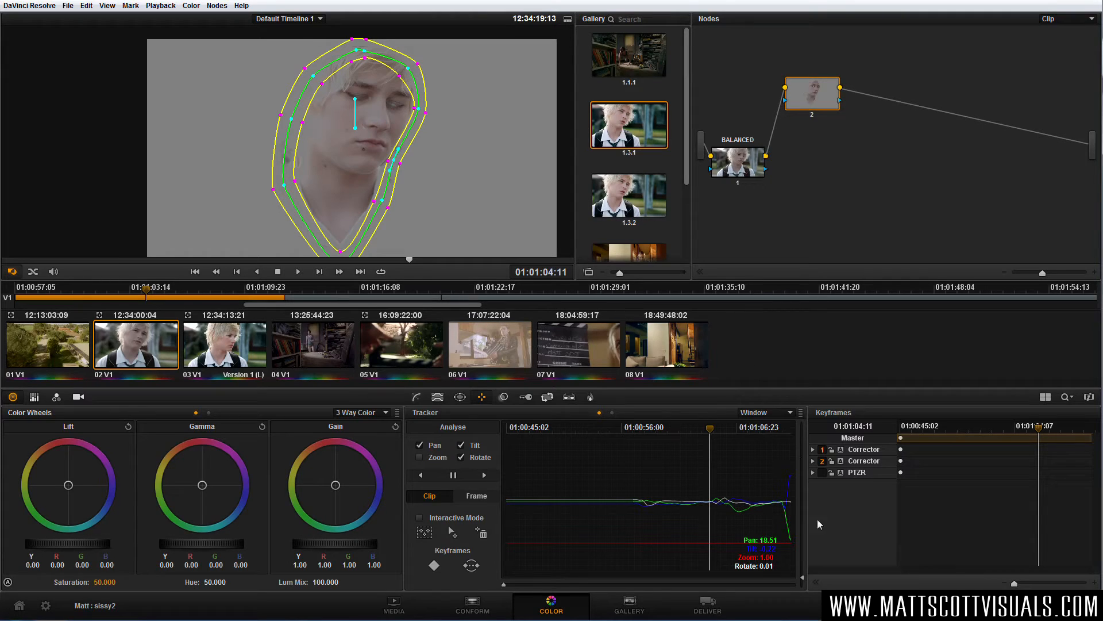
{"action": "left_click", "coordinate": [841, 461]}
{"action": "left_click_drag", "start_coordinate": [396, 165], "coordinate": [397, 166]}
Expand the Keyframes editor and frame the area around Corrector 2's keyframe at 01:01:04:11.
{"action": "left_click", "coordinate": [815, 581]}
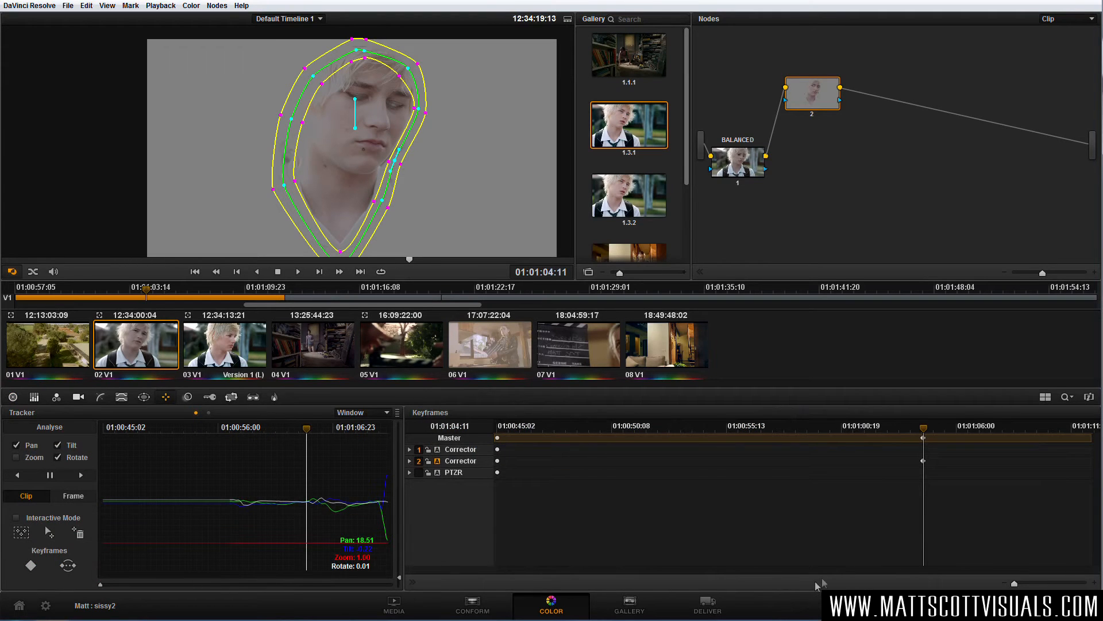
{"action": "left_click_drag", "start_coordinate": [1014, 584], "coordinate": [1015, 585]}
{"action": "left_click_drag", "start_coordinate": [933, 570], "coordinate": [1023, 564]}
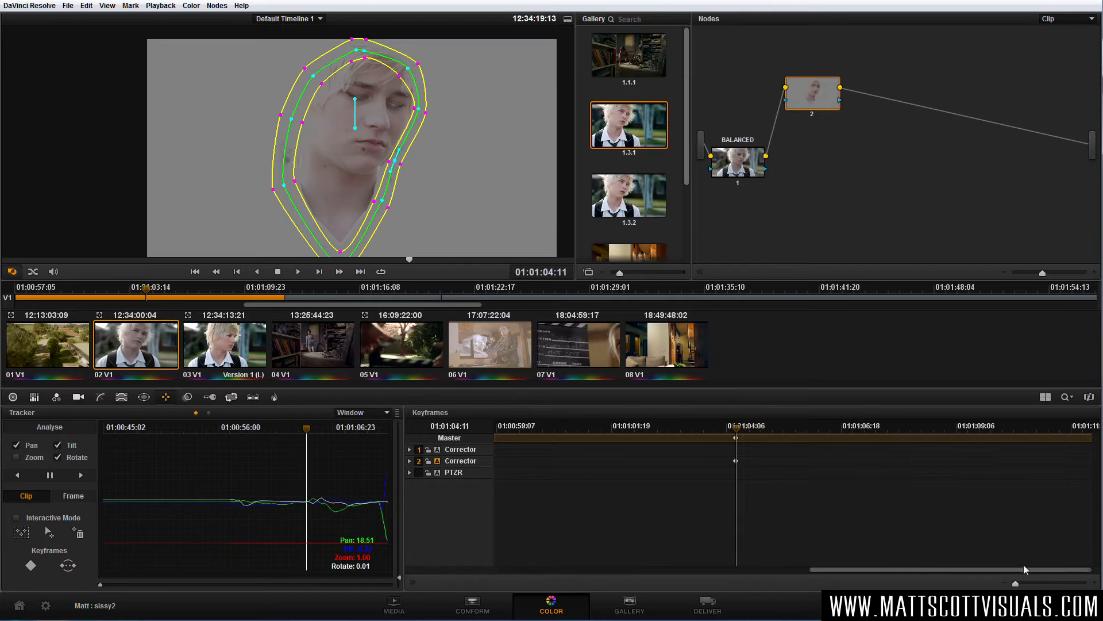
Keyframe the window shape at 01:01:05:04 by fitting its points to the far cheek, the temple and the back of the jaw.
{"action": "left_click_drag", "start_coordinate": [742, 433], "coordinate": [770, 431]}
{"action": "left_click_drag", "start_coordinate": [409, 166], "coordinate": [417, 165]}
{"action": "left_click_drag", "start_coordinate": [436, 117], "coordinate": [431, 79]}
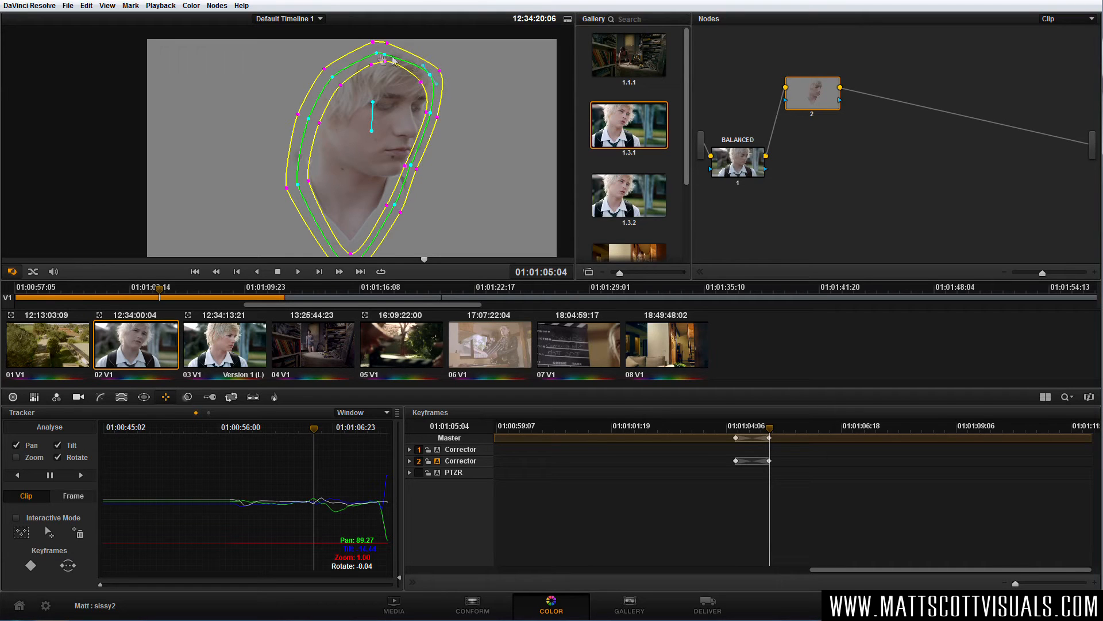
{"action": "left_click_drag", "start_coordinate": [296, 187], "coordinate": [299, 181]}
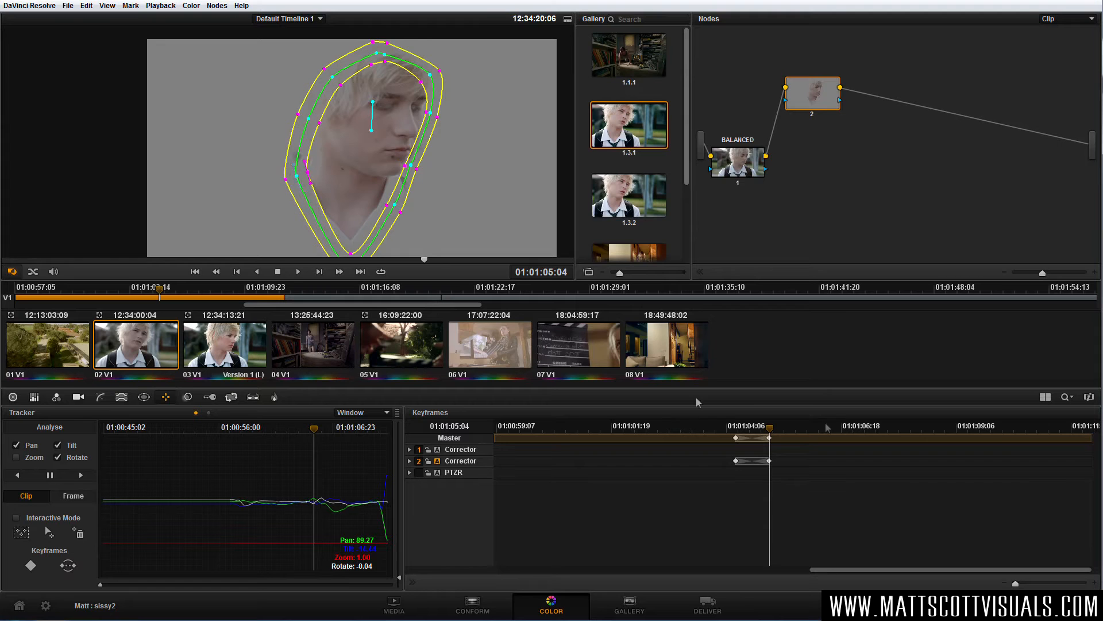
Add an intermediate window shape keyframe at 01:01:04:21 by refining the points along the boy's far cheek and temple.
{"action": "mouse_move", "coordinate": [774, 438]}
{"action": "left_mouse_down"}
{"action": "mouse_move", "coordinate": [741, 432]}
{"action": "mouse_move", "coordinate": [755, 433]}
{"action": "left_mouse_up"}
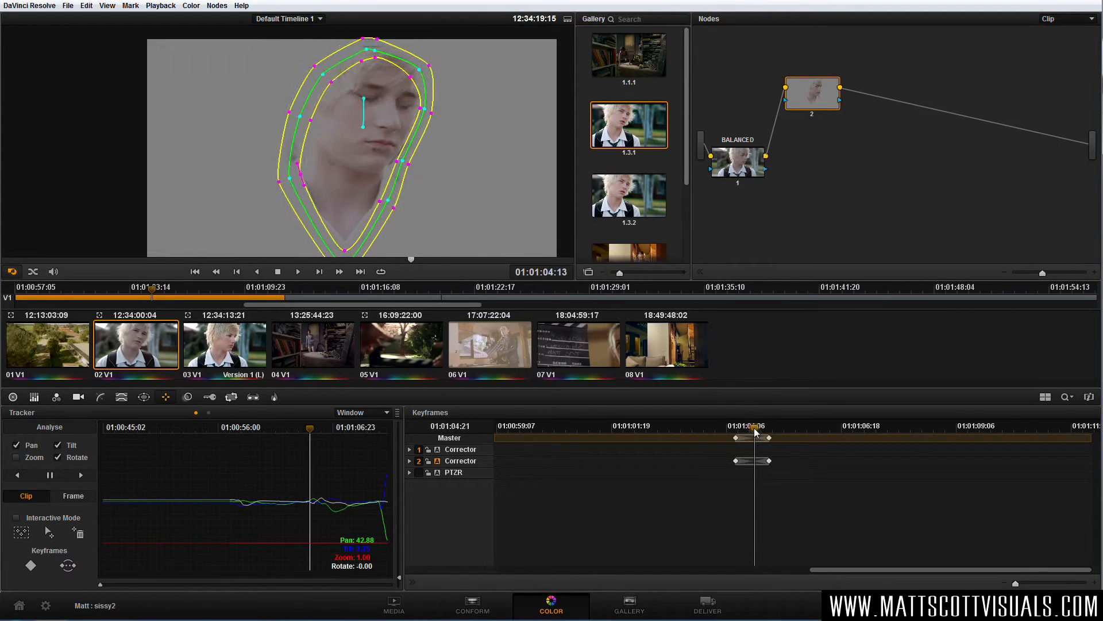
{"action": "left_click_drag", "start_coordinate": [405, 163], "coordinate": [408, 164]}
{"action": "left_click_drag", "start_coordinate": [426, 110], "coordinate": [431, 111]}
{"action": "left_click_drag", "start_coordinate": [408, 162], "coordinate": [403, 159]}
{"action": "left_click", "coordinate": [409, 163]}
Keyframe the window shape at 01:01:05:23, adjusting the points along the forehead, far temple, cheek and jaw.
{"action": "left_click_drag", "start_coordinate": [755, 427], "coordinate": [807, 433]}
{"action": "left_click_drag", "start_coordinate": [391, 99], "coordinate": [406, 100]}
{"action": "left_click_drag", "start_coordinate": [389, 157], "coordinate": [391, 152]}
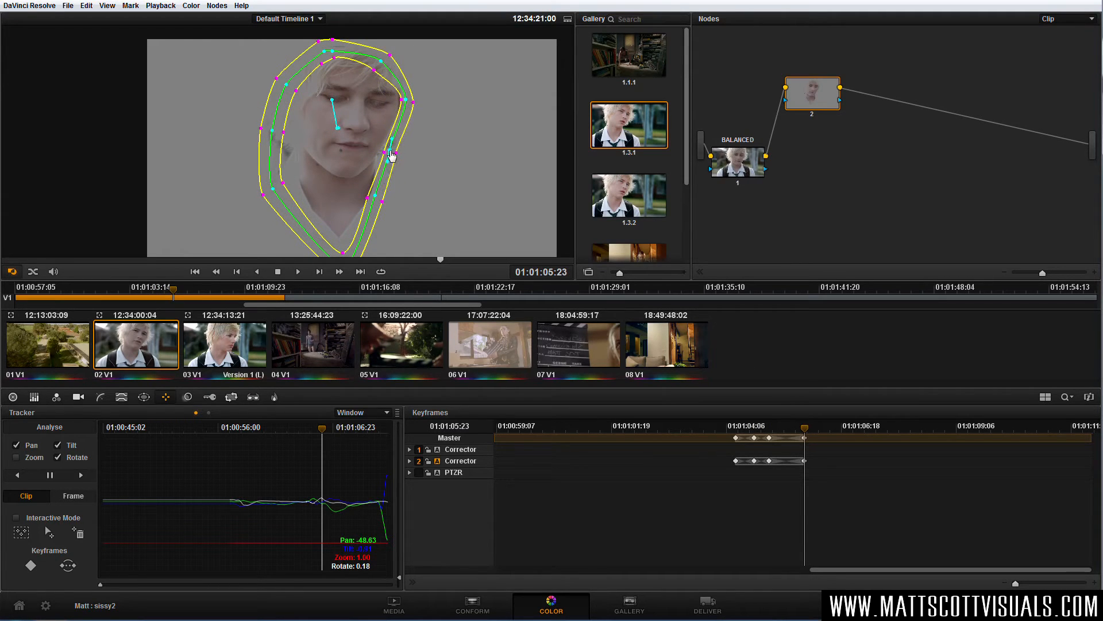
{"action": "left_click_drag", "start_coordinate": [376, 201], "coordinate": [383, 198]}
{"action": "left_click_drag", "start_coordinate": [381, 62], "coordinate": [392, 63]}
{"action": "left_click_drag", "start_coordinate": [414, 103], "coordinate": [410, 103]}
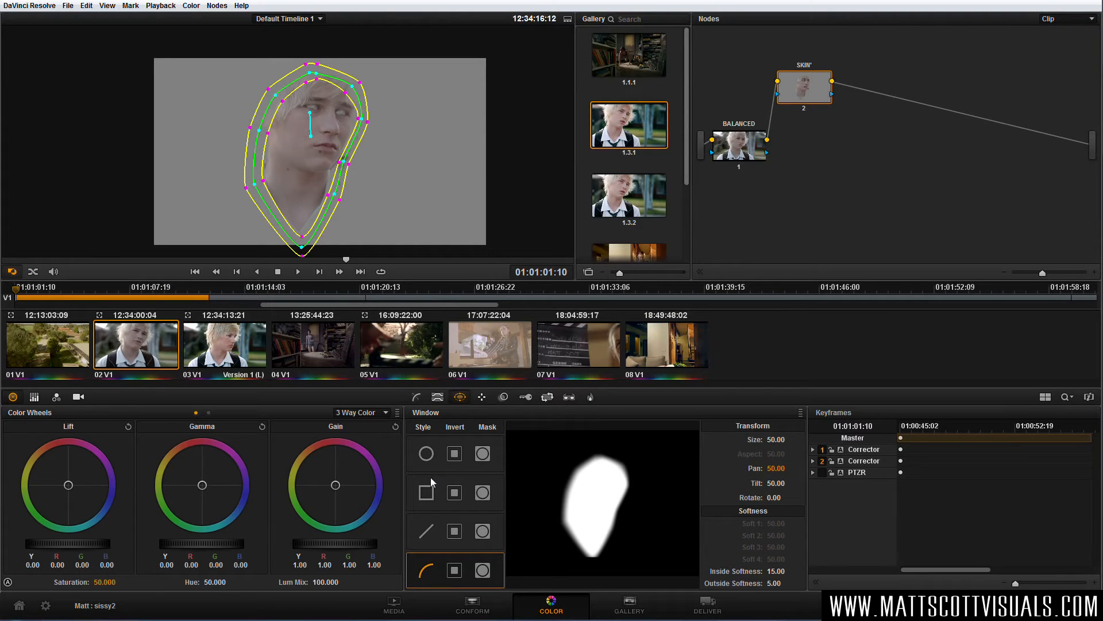
Push the SKIN node's gamma slightly towards magenta, and turn off the highlight view and the window outline.
{"action": "left_click", "coordinate": [350, 164]}
{"action": "left_click_drag", "start_coordinate": [809, 86], "coordinate": [809, 84]}
{"action": "left_click", "coordinate": [344, 161]}
{"action": "mouse_move", "coordinate": [199, 485]}
{"action": "left_mouse_down"}
{"action": "mouse_move", "coordinate": [170, 469]}
{"action": "mouse_move", "coordinate": [209, 516]}
{"action": "mouse_move", "coordinate": [208, 482]}
{"action": "left_mouse_up"}
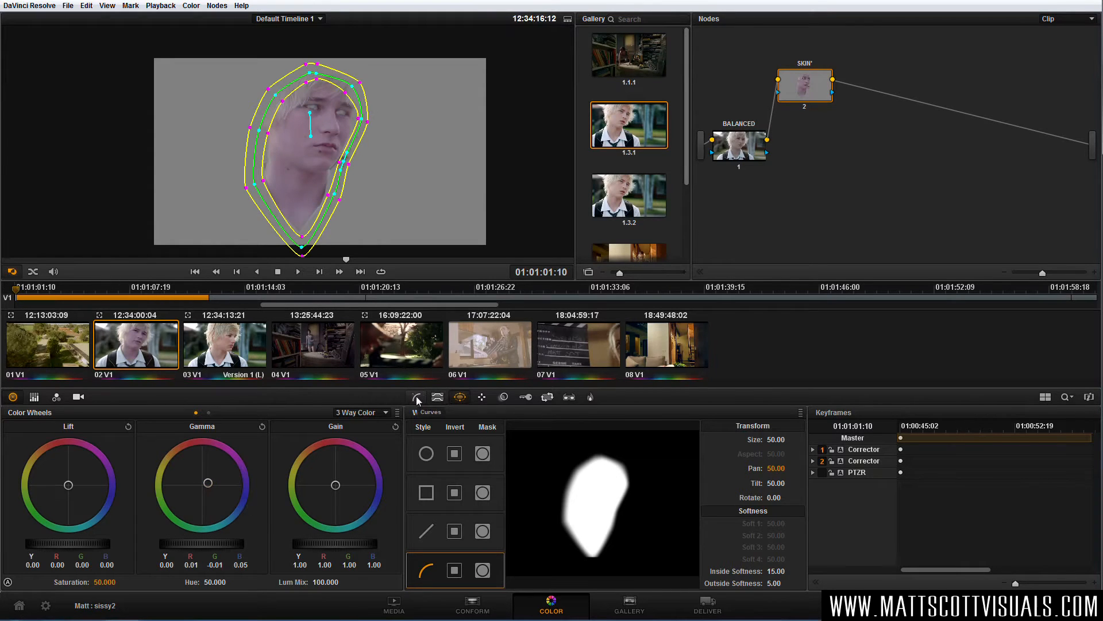
{"action": "key", "text": "shift+h"}
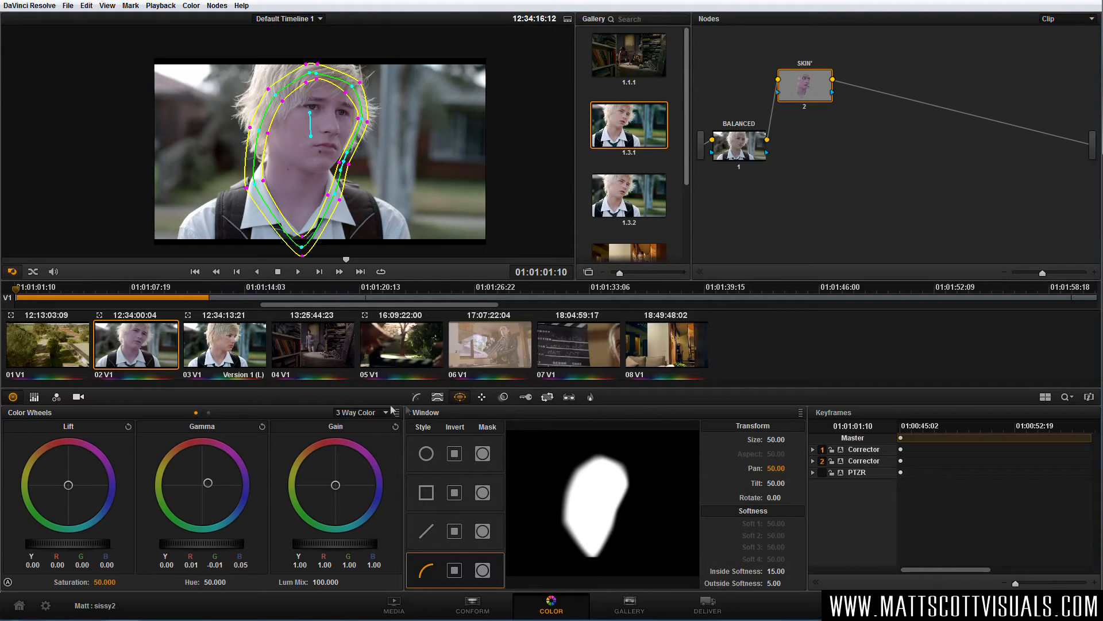
{"action": "left_click", "coordinate": [12, 272]}
{"action": "left_click", "coordinate": [25, 286]}
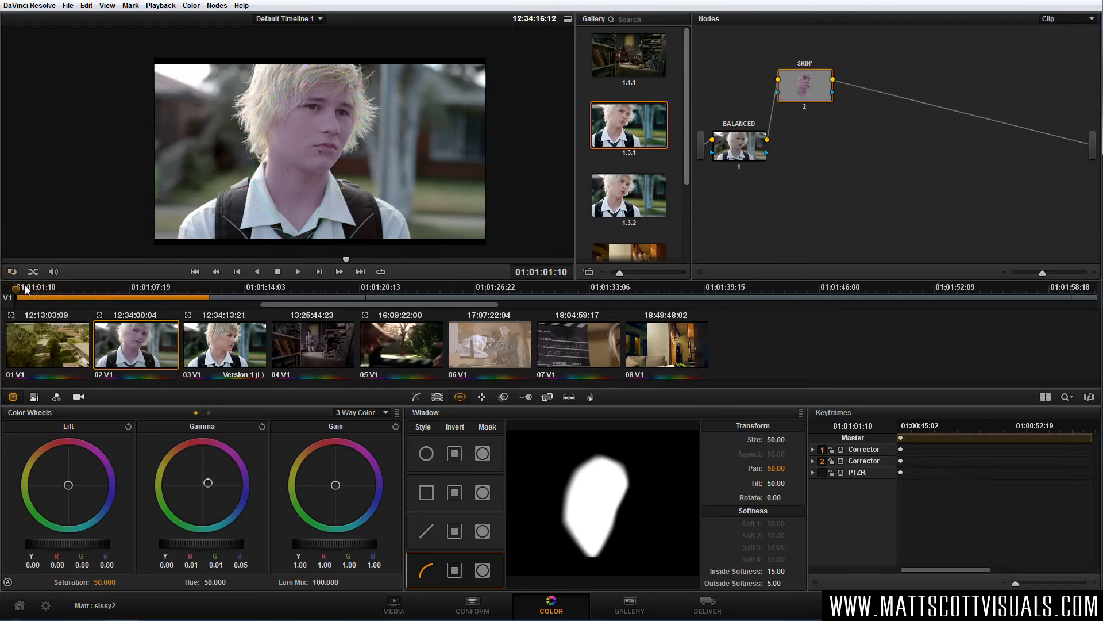
Pull the SKIN node's gamma towards green, about -0.02 red, 0.01 green and -0.02 blue, and move the playhead to 01:01:01:18.
{"action": "left_click_drag", "start_coordinate": [209, 486], "coordinate": [122, 539]}
{"action": "mouse_move", "coordinate": [358, 260]}
{"action": "left_mouse_down"}
{"action": "mouse_move", "coordinate": [438, 267]}
{"action": "mouse_move", "coordinate": [353, 260]}
{"action": "left_mouse_up"}
{"action": "mouse_move", "coordinate": [811, 95]}
{"action": "left_mouse_down"}
{"action": "mouse_move", "coordinate": [802, 95]}
{"action": "mouse_move", "coordinate": [811, 107]}
{"action": "mouse_move", "coordinate": [812, 97]}
{"action": "left_mouse_up"}
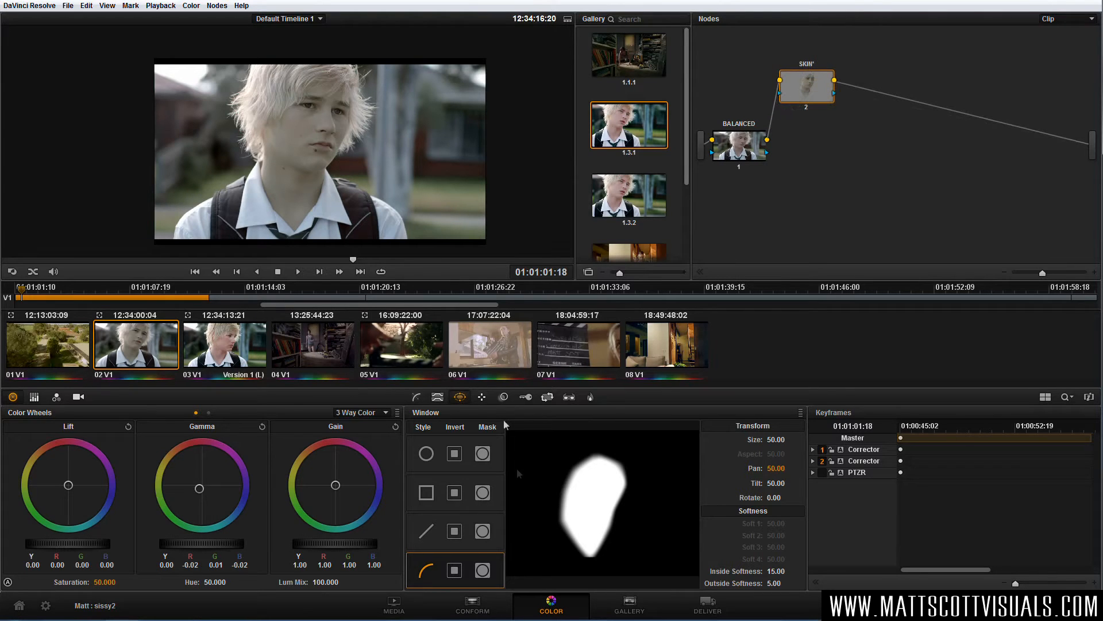
Review the SKIN node's HSL qualifier and curve window, and bring up its custom curves.
{"action": "left_click", "coordinate": [439, 397]}
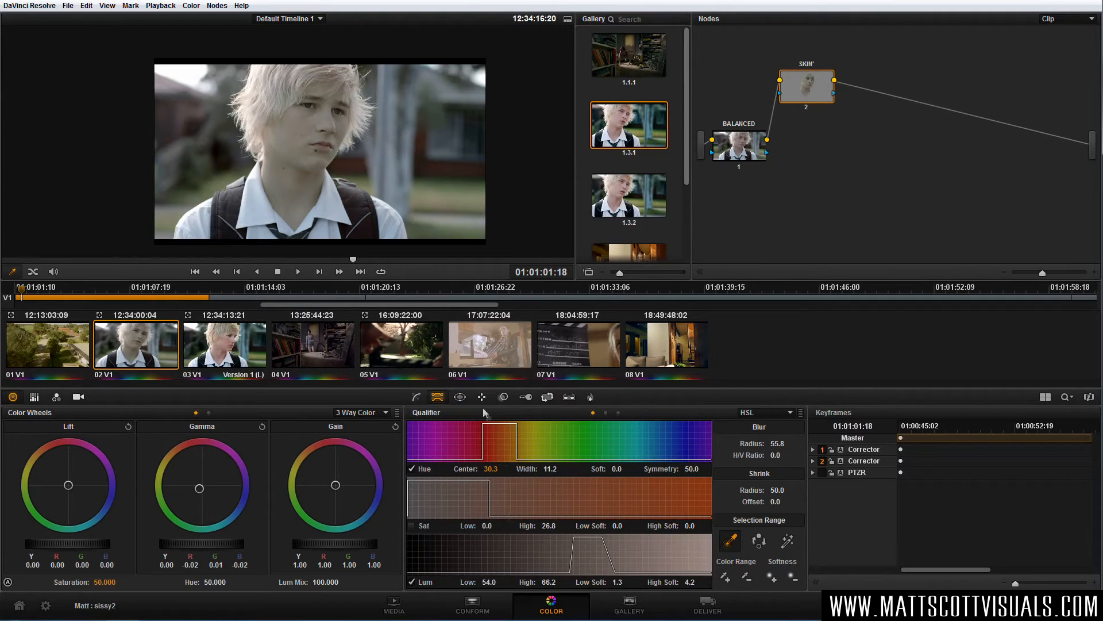
{"action": "left_click", "coordinate": [460, 396]}
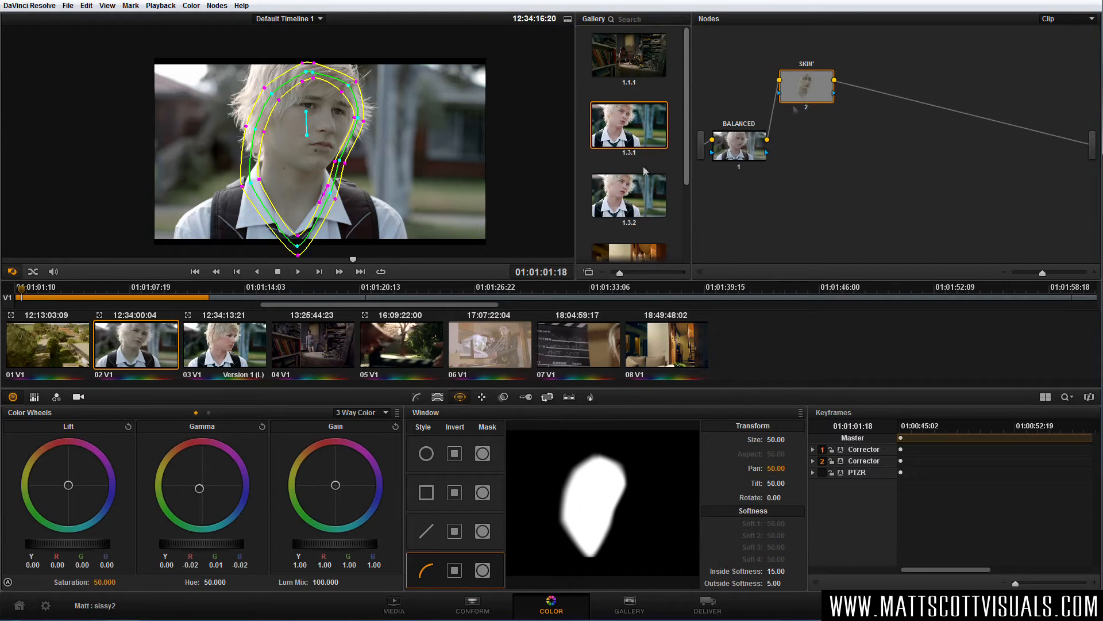
{"action": "left_click", "coordinate": [416, 396]}
Try warming the SKIN node's gamma towards orange, and reset the Gamma wheel.
{"action": "left_click_drag", "start_coordinate": [202, 490], "coordinate": [210, 428]}
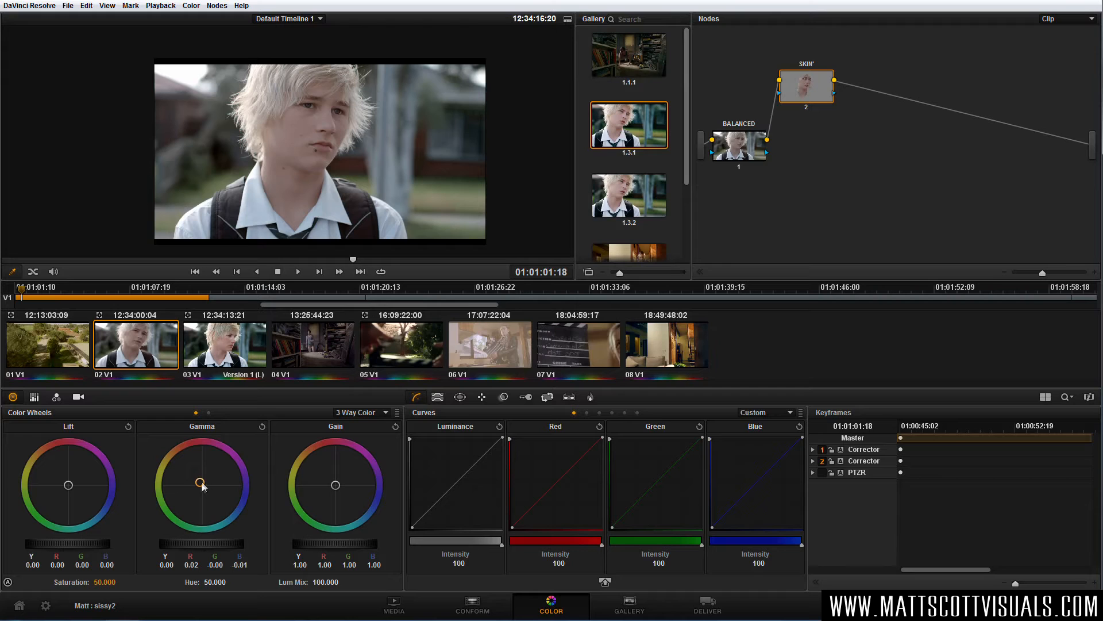
{"action": "left_click_drag", "start_coordinate": [200, 481], "coordinate": [201, 481]}
{"action": "left_click_drag", "start_coordinate": [200, 481], "coordinate": [196, 477]}
{"action": "left_click", "coordinate": [262, 426]}
Add a serial node after SKIN and fit a circular window over both eyes as a flat ellipse, about size 11.6, aspect 81.3 and rotation 10.4.
{"action": "left_click_drag", "start_coordinate": [821, 92], "coordinate": [817, 147]}
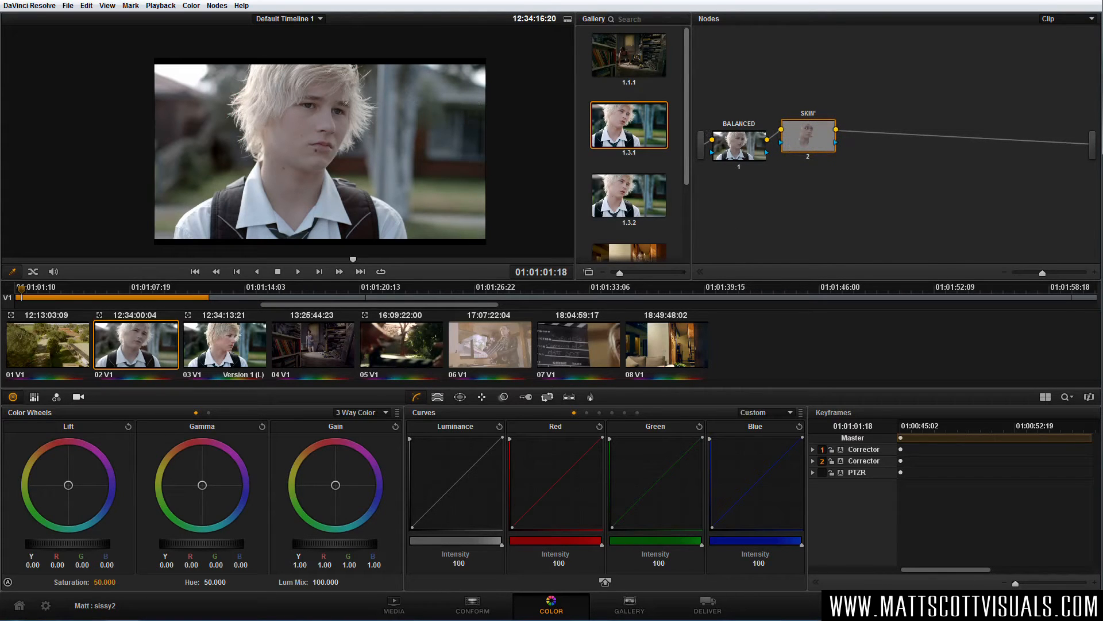
{"action": "key", "text": "alt+s"}
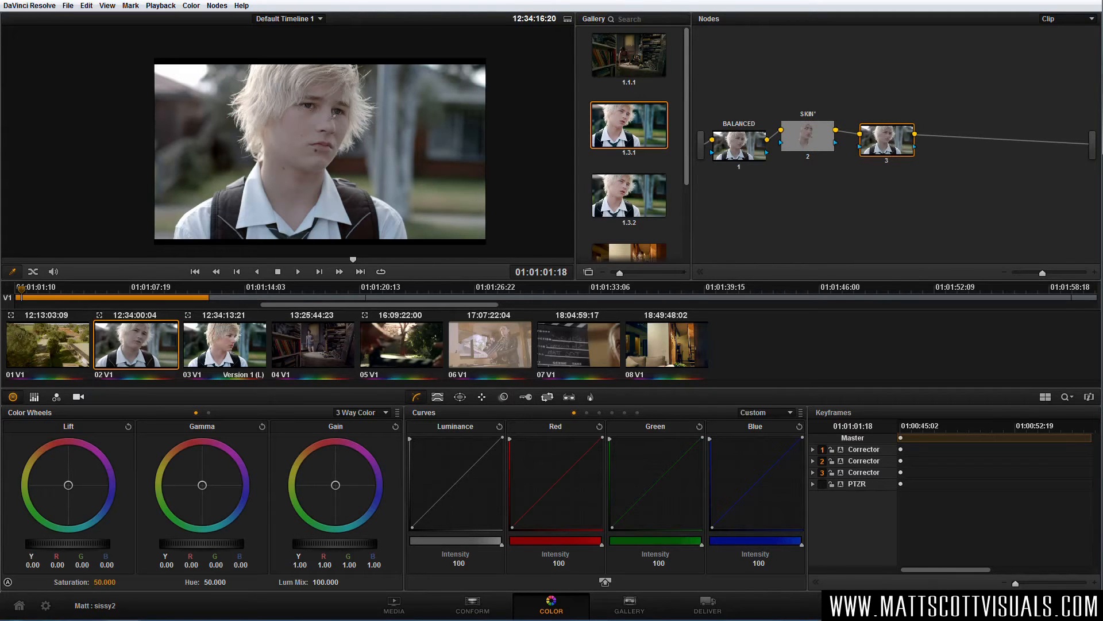
{"action": "scroll", "coordinate": [332, 115], "scroll_direction": "up", "scroll_amount": 3}
{"action": "left_click", "coordinate": [460, 396]}
{"action": "left_click", "coordinate": [426, 454]}
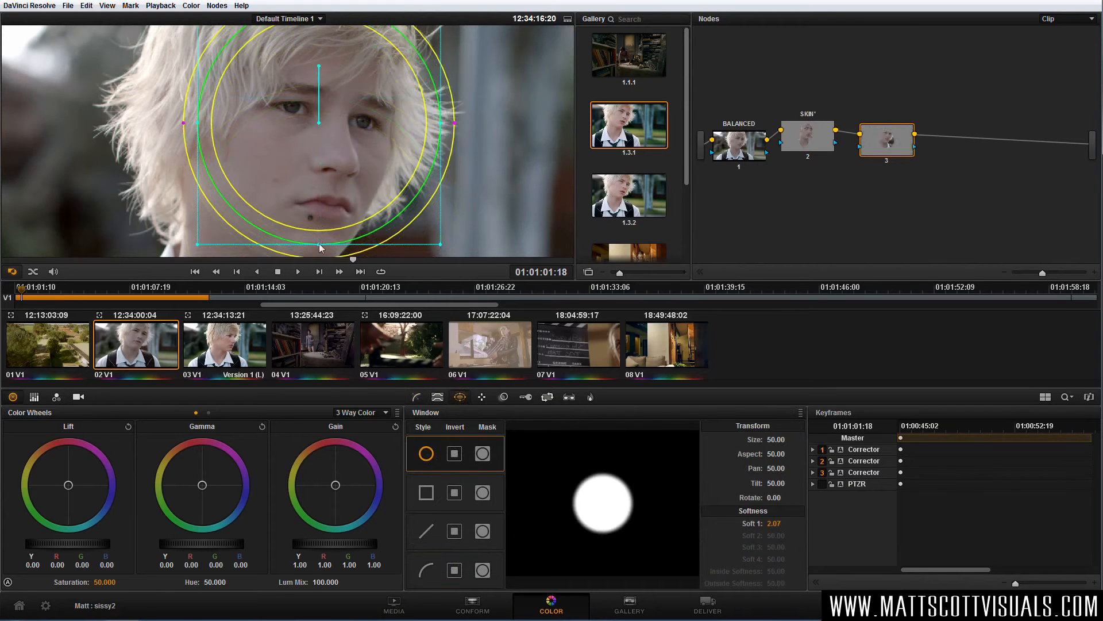
{"action": "left_click_drag", "start_coordinate": [318, 244], "coordinate": [326, 152]}
{"action": "left_click_drag", "start_coordinate": [319, 109], "coordinate": [333, 114]}
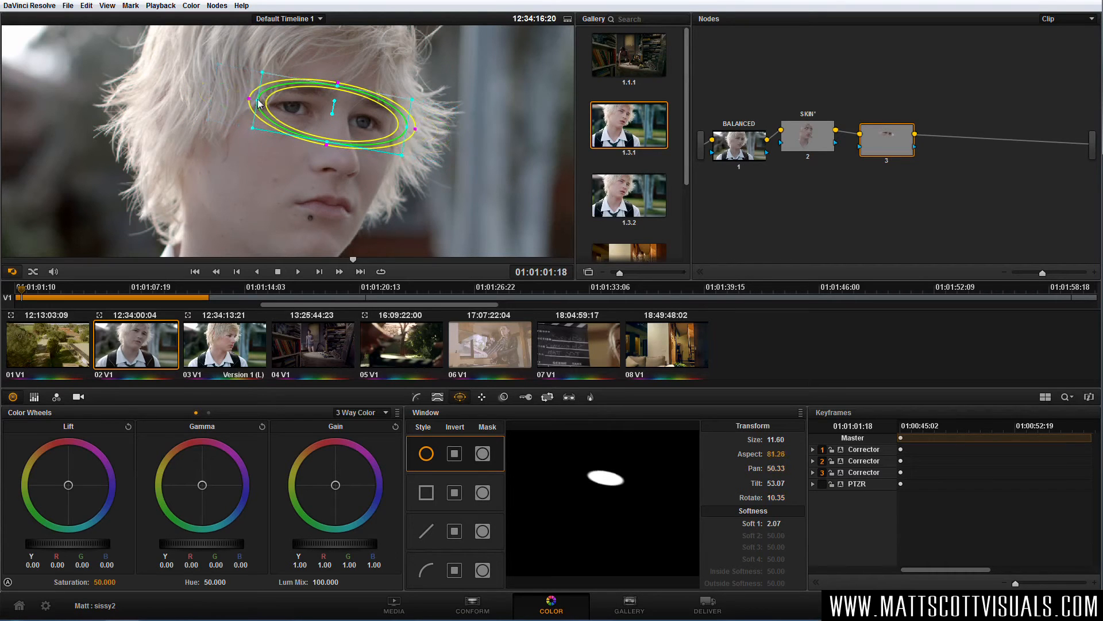
Qualify the eye colour on node 3 under highlight, with hue width 98.5, saturation high 0.9 and blur radius 56.3.
{"action": "left_click", "coordinate": [438, 397]}
{"action": "left_click", "coordinate": [787, 541]}
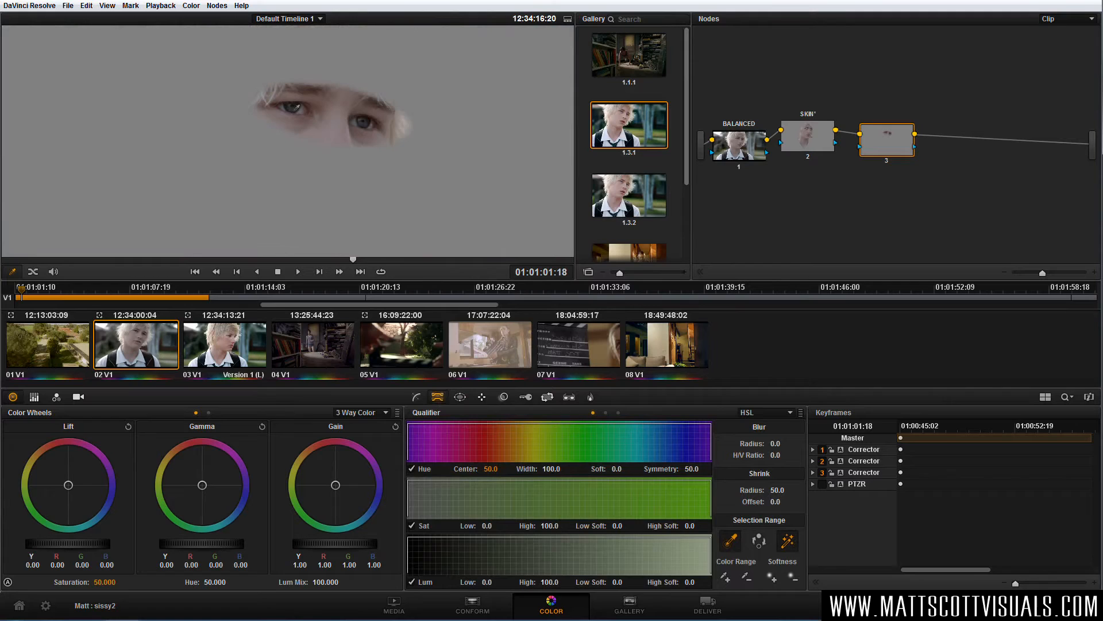
{"action": "left_click", "coordinate": [296, 108]}
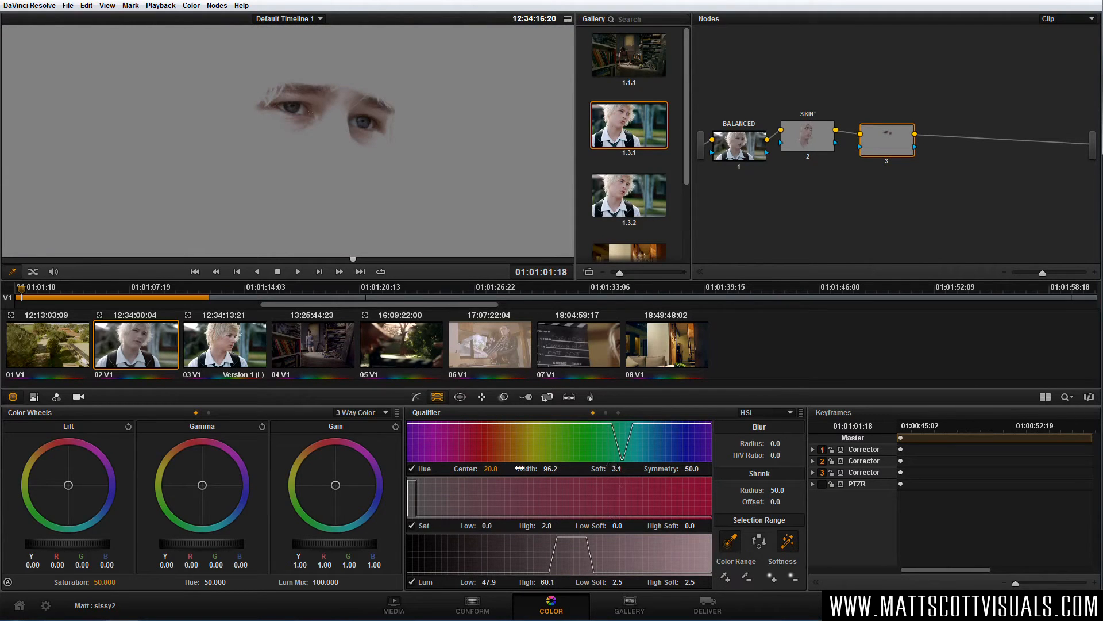
{"action": "left_click_drag", "start_coordinate": [551, 469], "coordinate": [543, 527]}
{"action": "left_click_drag", "start_coordinate": [775, 443], "coordinate": [804, 443]}
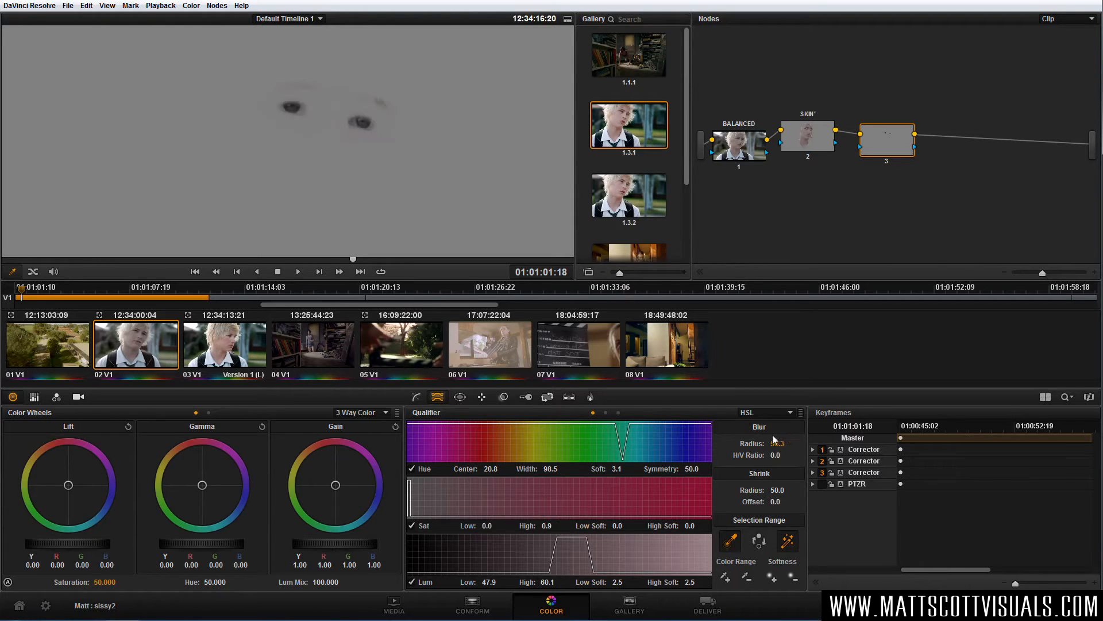
{"action": "left_click", "coordinate": [787, 541]}
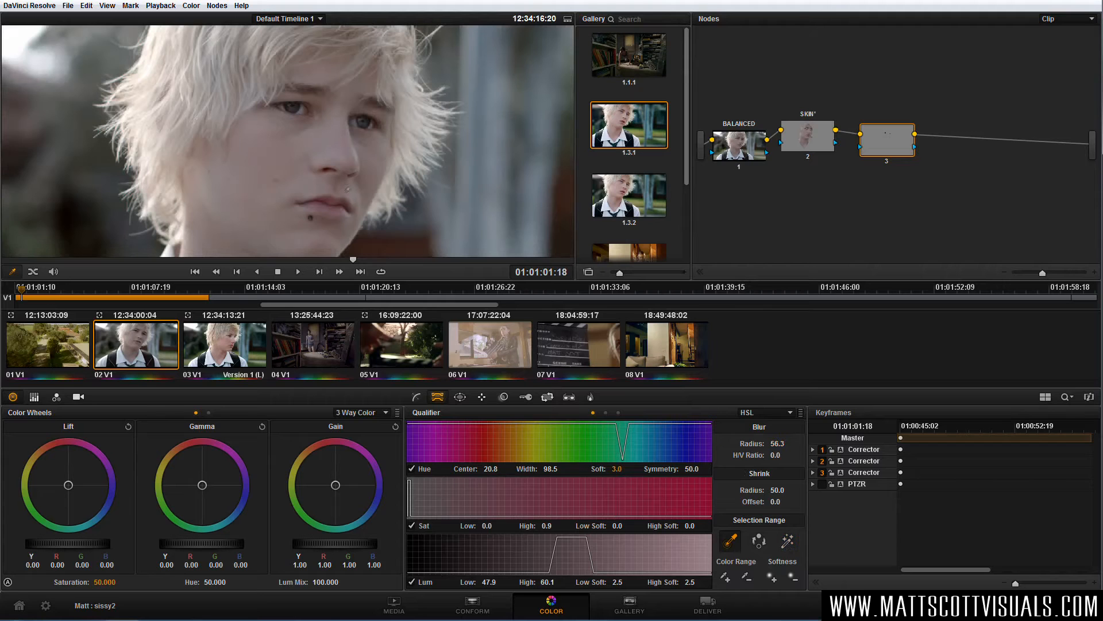
Shift node 3's gamma and gain towards blue and brighten the eyes with a master gain of 1.59.
{"action": "left_click_drag", "start_coordinate": [201, 488], "coordinate": [235, 518]}
{"action": "left_click_drag", "start_coordinate": [339, 484], "coordinate": [398, 523]}
{"action": "left_click_drag", "start_coordinate": [339, 546], "coordinate": [587, 536]}
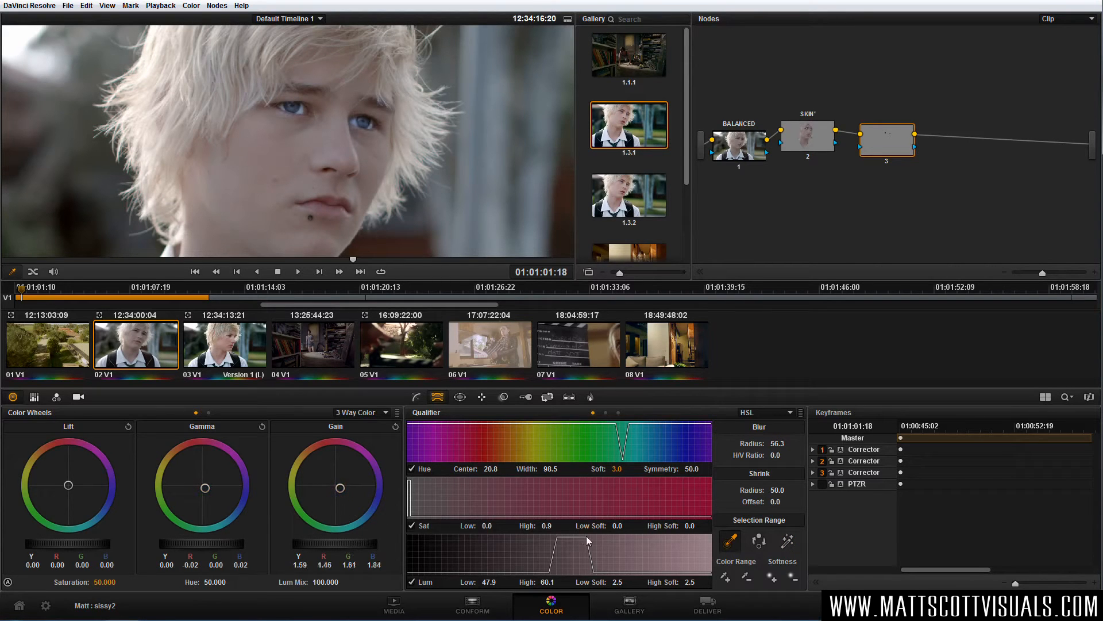
{"action": "scroll", "coordinate": [288, 141], "scroll_direction": "down", "scroll_amount": 5}
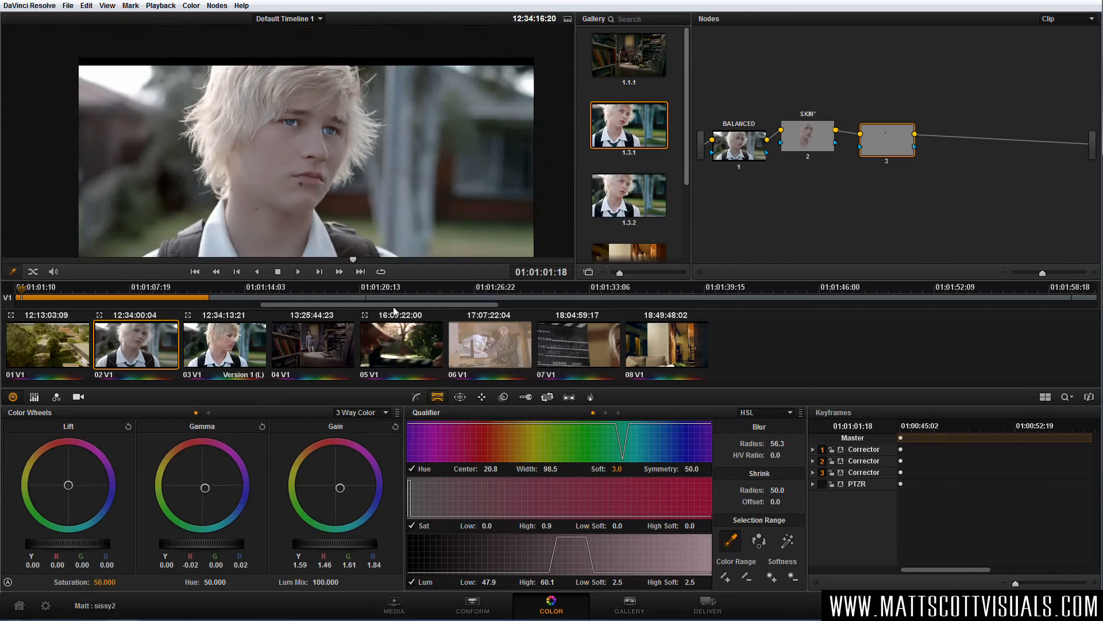
Rearrange the BALANCED, SKIN and eye nodes in the node graph.
{"action": "left_click_drag", "start_coordinate": [885, 149], "coordinate": [876, 140]}
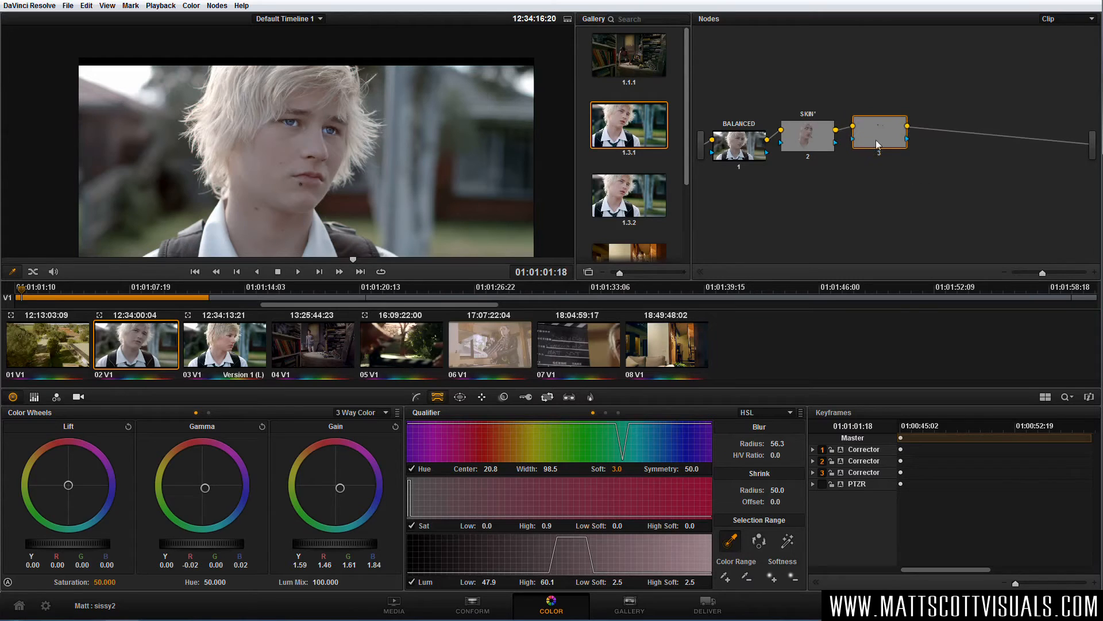
{"action": "left_click_drag", "start_coordinate": [873, 136], "coordinate": [879, 140]}
{"action": "left_click", "coordinate": [822, 141]}
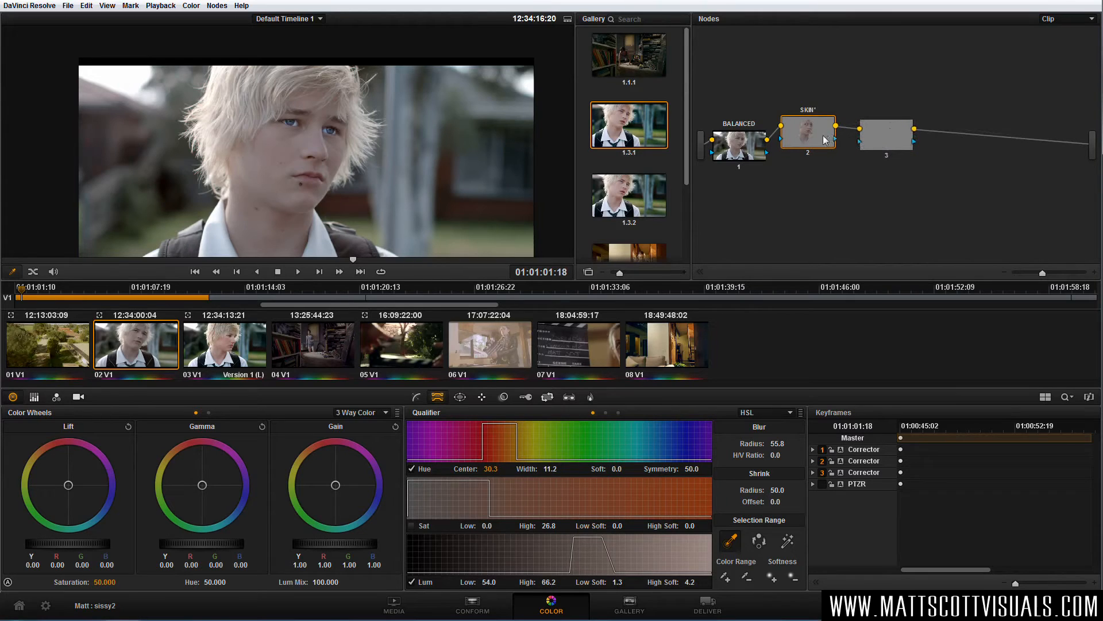
{"action": "left_click_drag", "start_coordinate": [885, 139], "coordinate": [889, 137]}
{"action": "left_click_drag", "start_coordinate": [822, 135], "coordinate": [835, 123]}
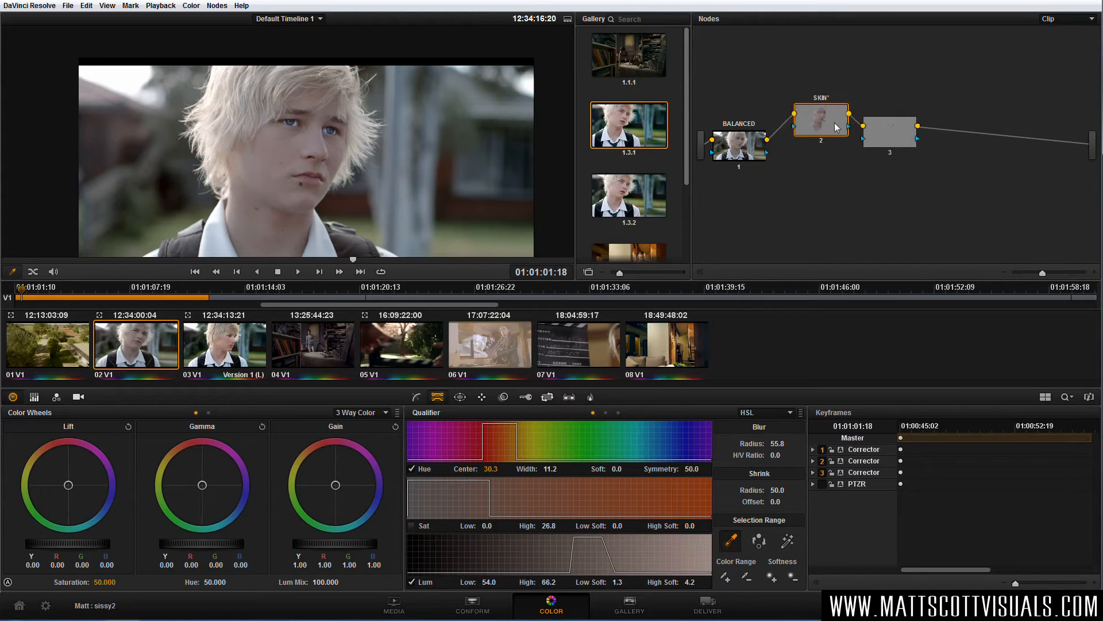
{"action": "left_click_drag", "start_coordinate": [904, 137], "coordinate": [916, 126]}
{"action": "left_click_drag", "start_coordinate": [750, 152], "coordinate": [752, 144]}
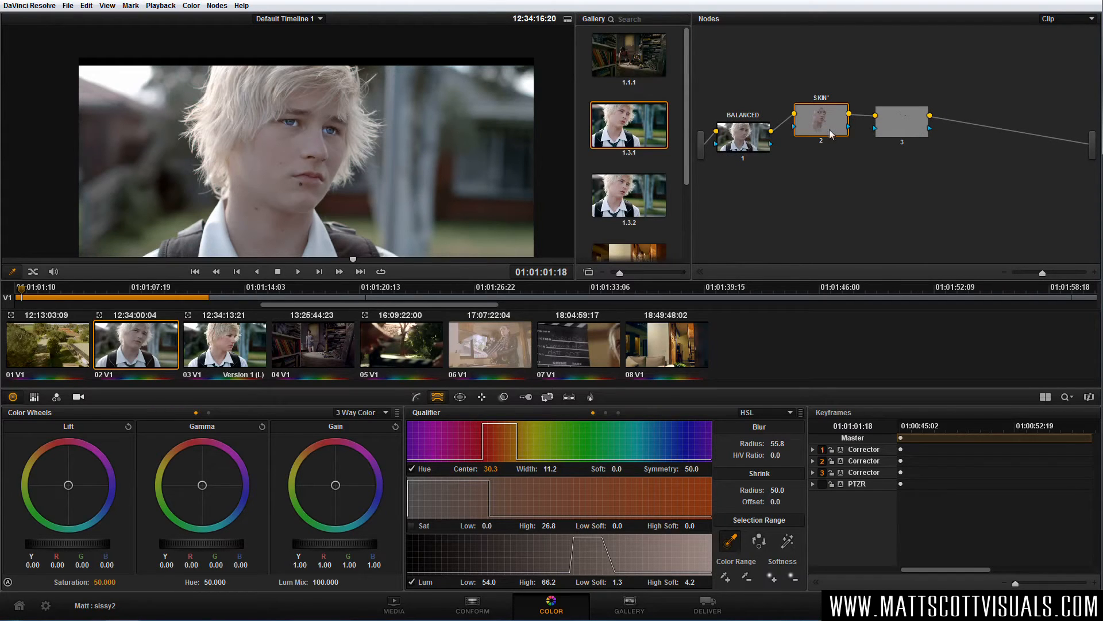
Compare the settings of node 3 and the SKIN node, and examine the boy's eyes up close.
{"action": "left_click", "coordinate": [889, 128]}
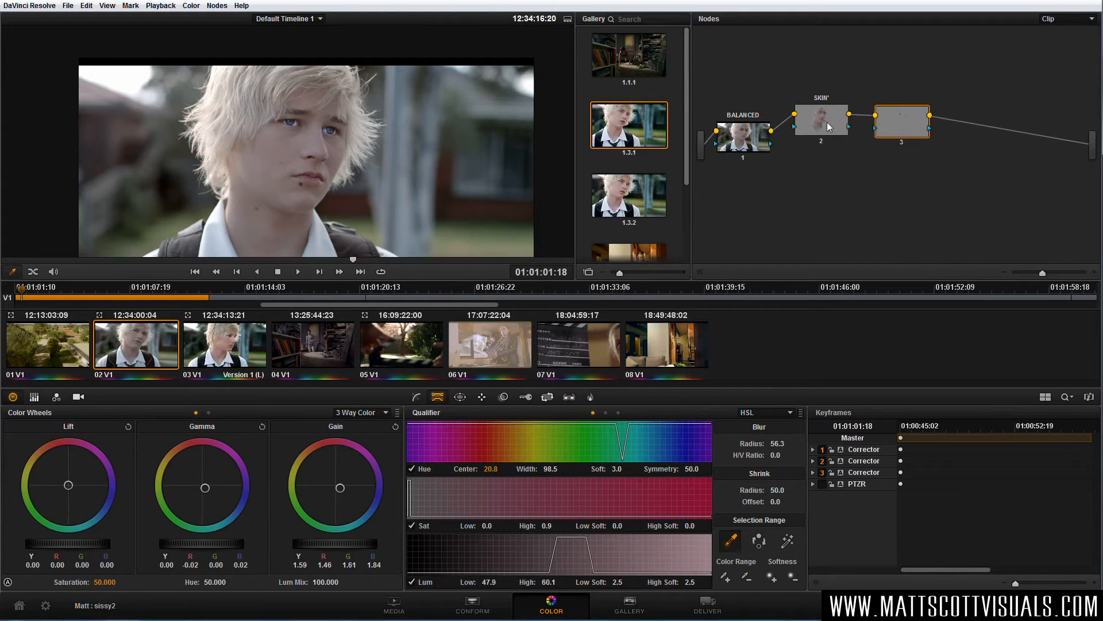
{"action": "left_click", "coordinate": [841, 129]}
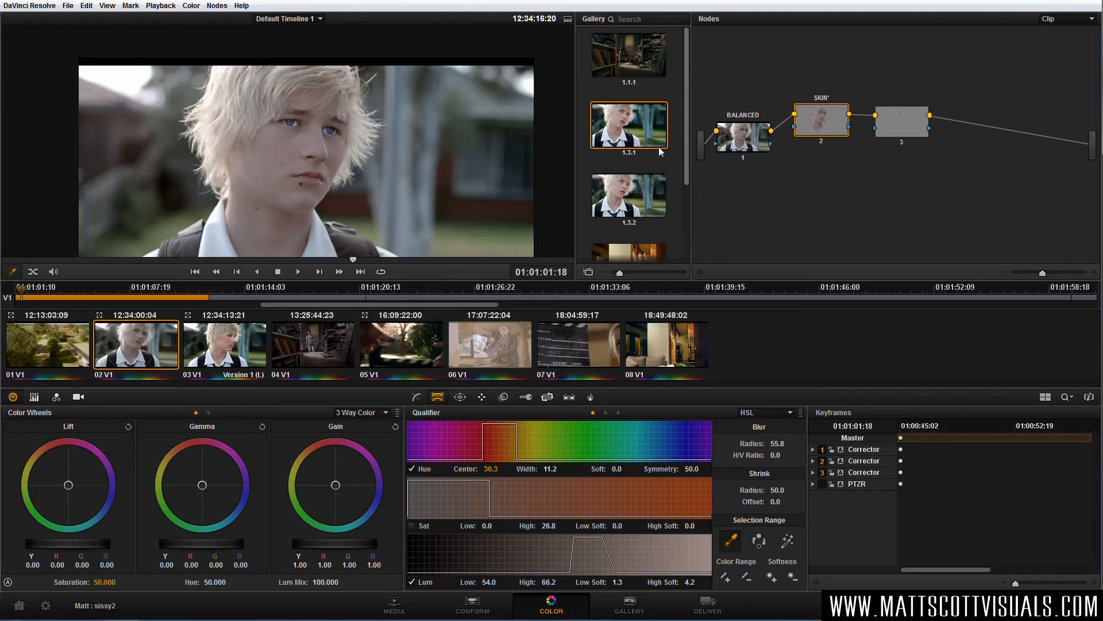
{"action": "scroll", "coordinate": [306, 122], "scroll_direction": "up", "scroll_amount": 3}
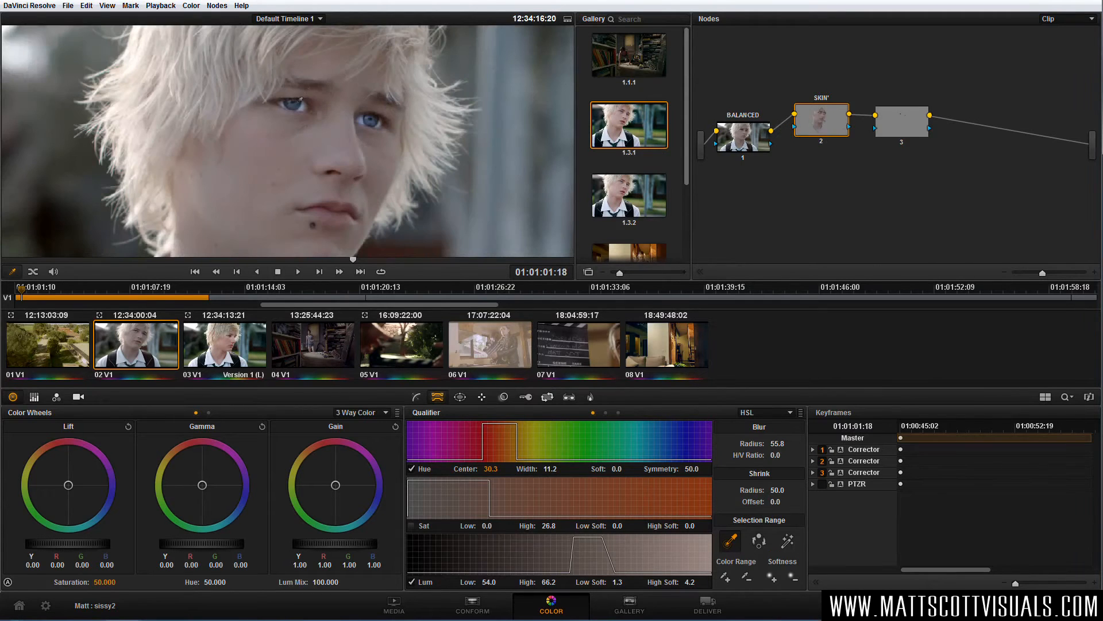
{"action": "scroll", "coordinate": [342, 131], "scroll_direction": "down", "scroll_amount": 3}
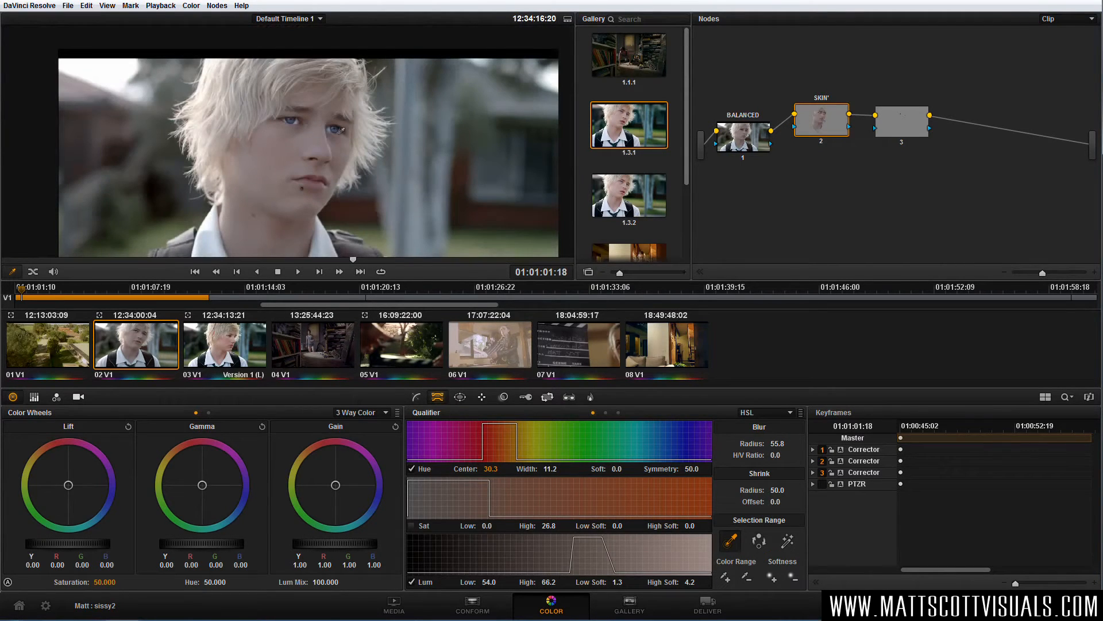
Delete node 3 with the eye correction and reposition the SKIN node after BALANCED.
{"action": "left_click_drag", "start_coordinate": [828, 127], "coordinate": [825, 113]}
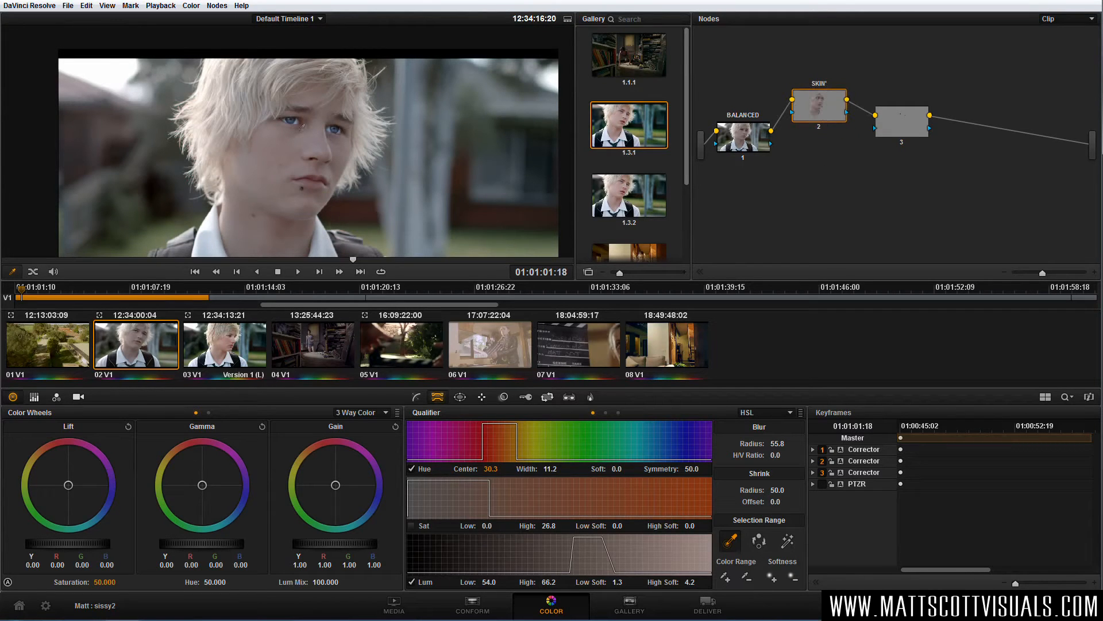
{"action": "left_click_drag", "start_coordinate": [900, 120], "coordinate": [915, 116]}
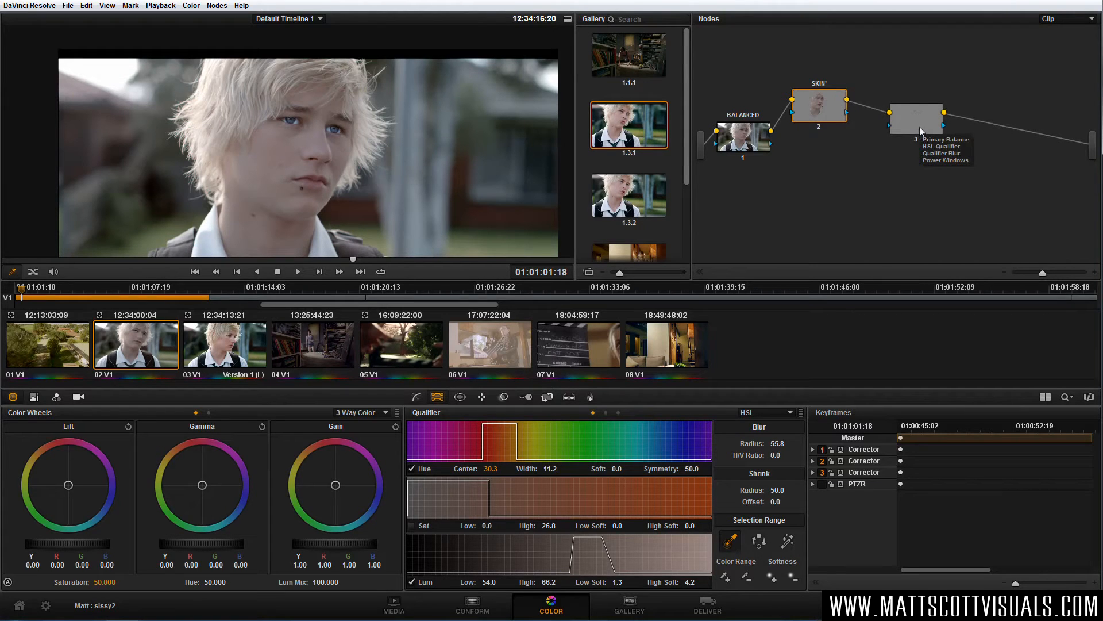
{"action": "left_click", "coordinate": [918, 127]}
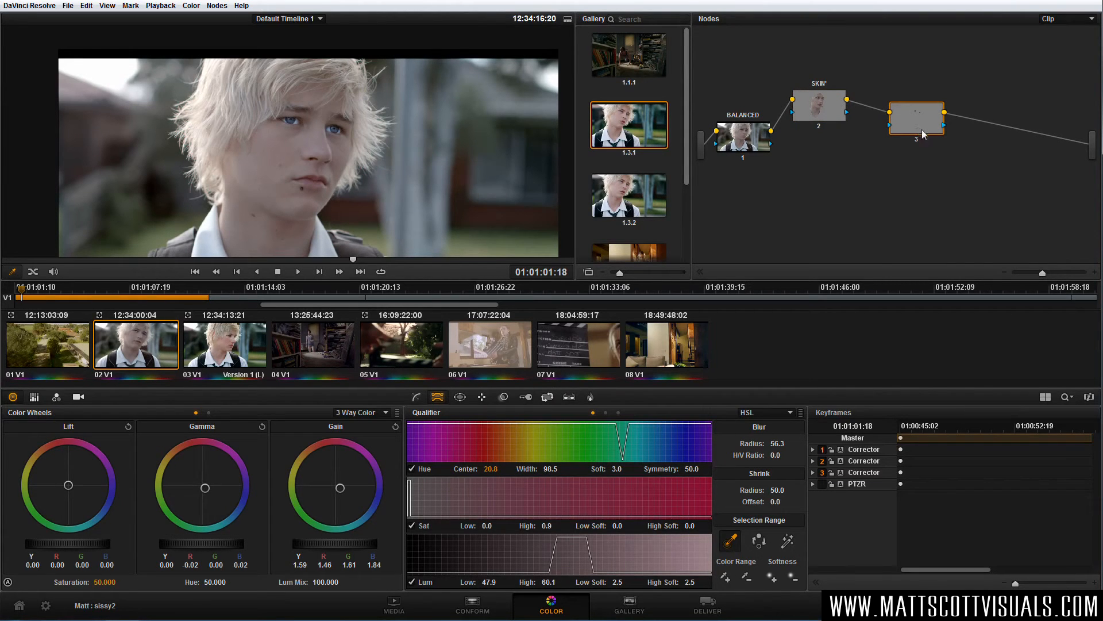
{"action": "key", "text": "Delete"}
{"action": "left_click_drag", "start_coordinate": [832, 112], "coordinate": [832, 99]}
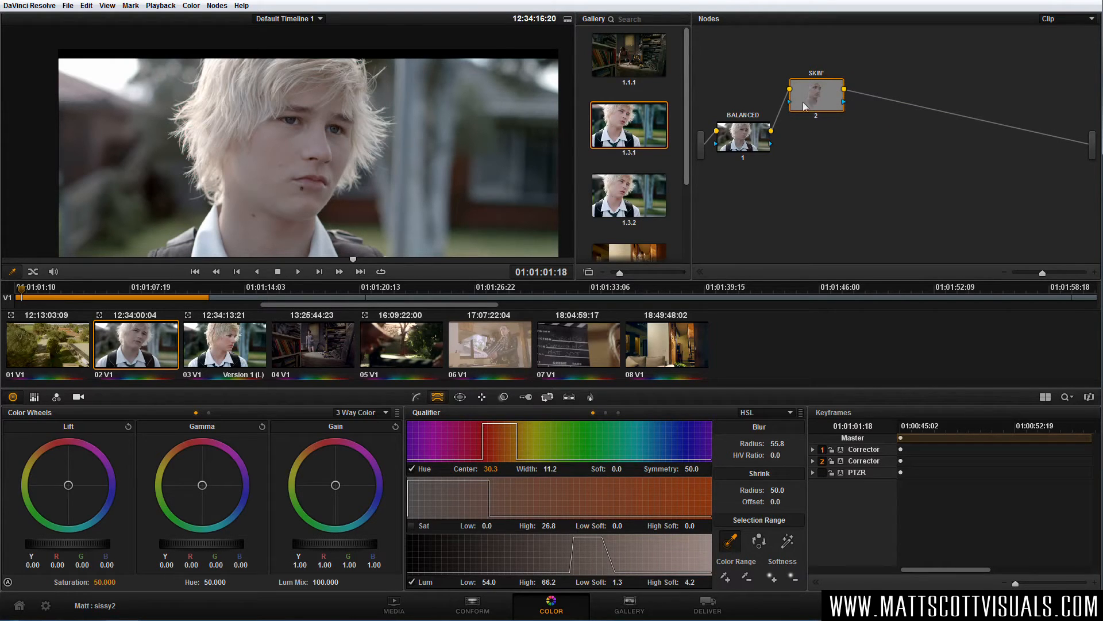
{"action": "left_click_drag", "start_coordinate": [842, 95], "coordinate": [841, 95]}
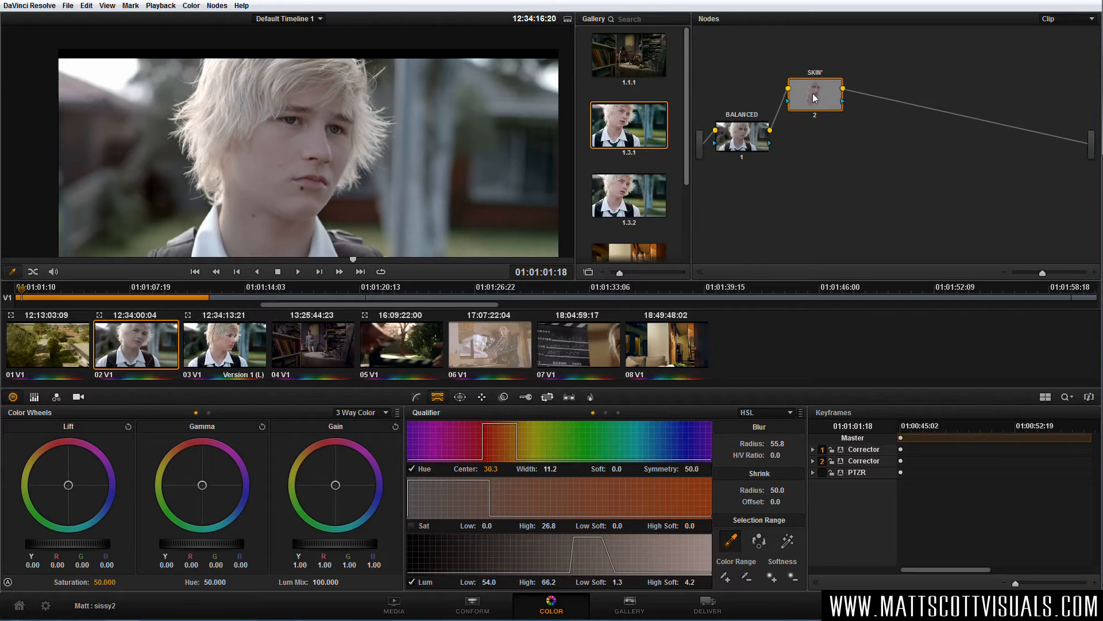
Add a parallel node to the SKIN node and place it beneath SKIN, ahead of the Parallel mixer.
{"action": "left_click", "coordinate": [217, 6]}
{"action": "left_click", "coordinate": [217, 5]}
{"action": "left_click", "coordinate": [216, 5]}
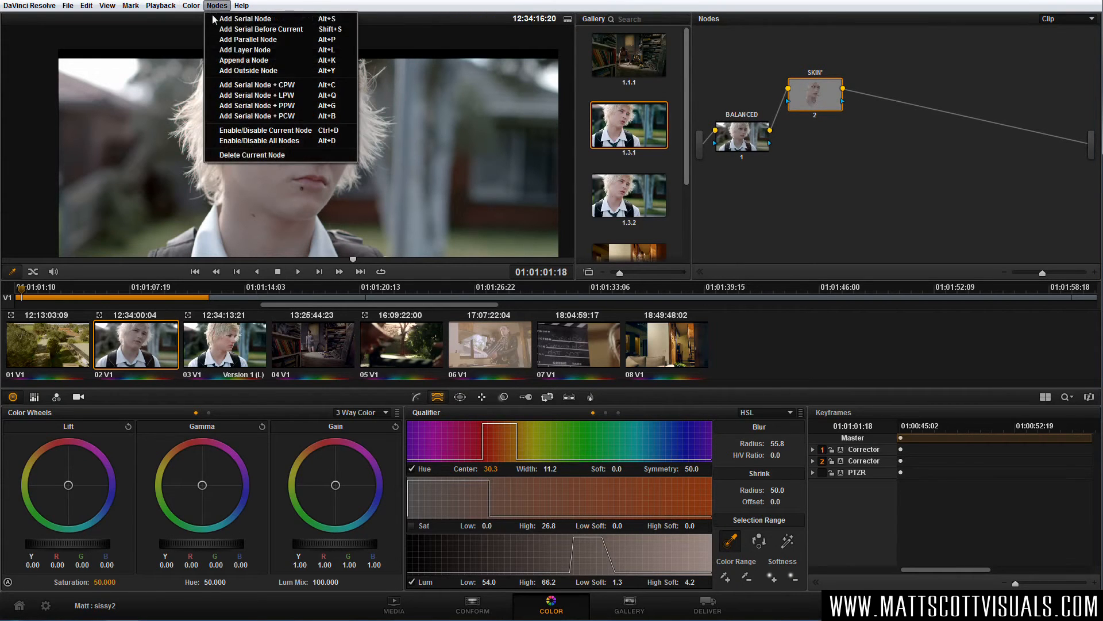
{"action": "left_click", "coordinate": [275, 39]}
{"action": "left_click_drag", "start_coordinate": [879, 122], "coordinate": [882, 125]}
{"action": "left_click_drag", "start_coordinate": [812, 150], "coordinate": [741, 154]}
{"action": "left_click_drag", "start_coordinate": [812, 162], "coordinate": [799, 189]}
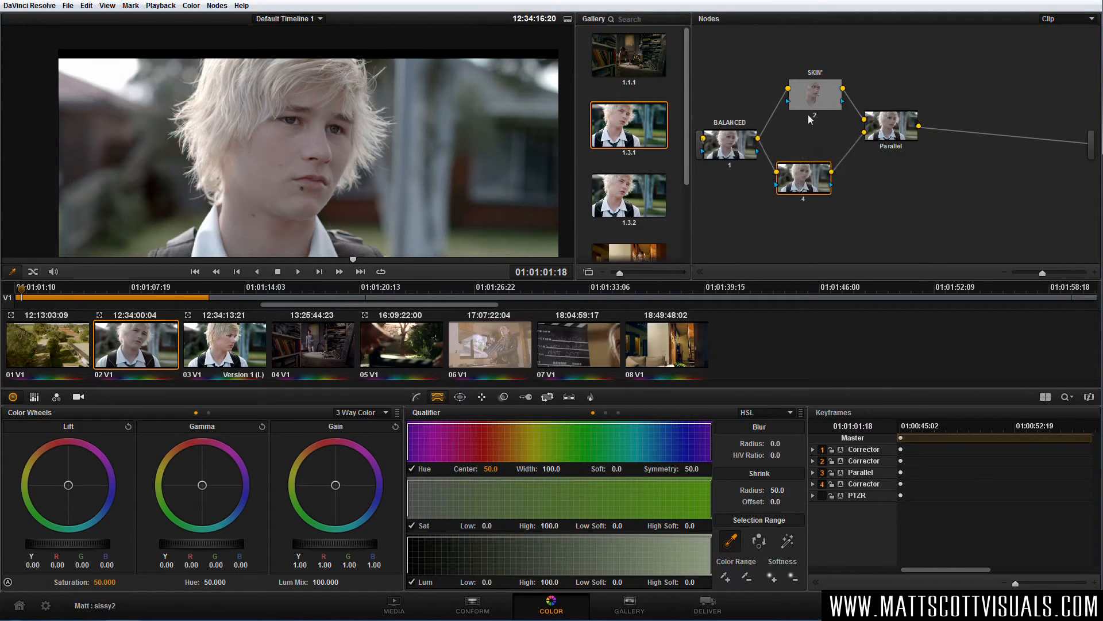
Align the SKIN node directly above node 4 and position the Parallel mixer level between the two branches.
{"action": "left_click_drag", "start_coordinate": [809, 98], "coordinate": [783, 100]}
{"action": "left_click_drag", "start_coordinate": [797, 169], "coordinate": [790, 152]}
{"action": "left_click_drag", "start_coordinate": [791, 103], "coordinate": [799, 105]}
{"action": "left_click_drag", "start_coordinate": [810, 168], "coordinate": [816, 175]}
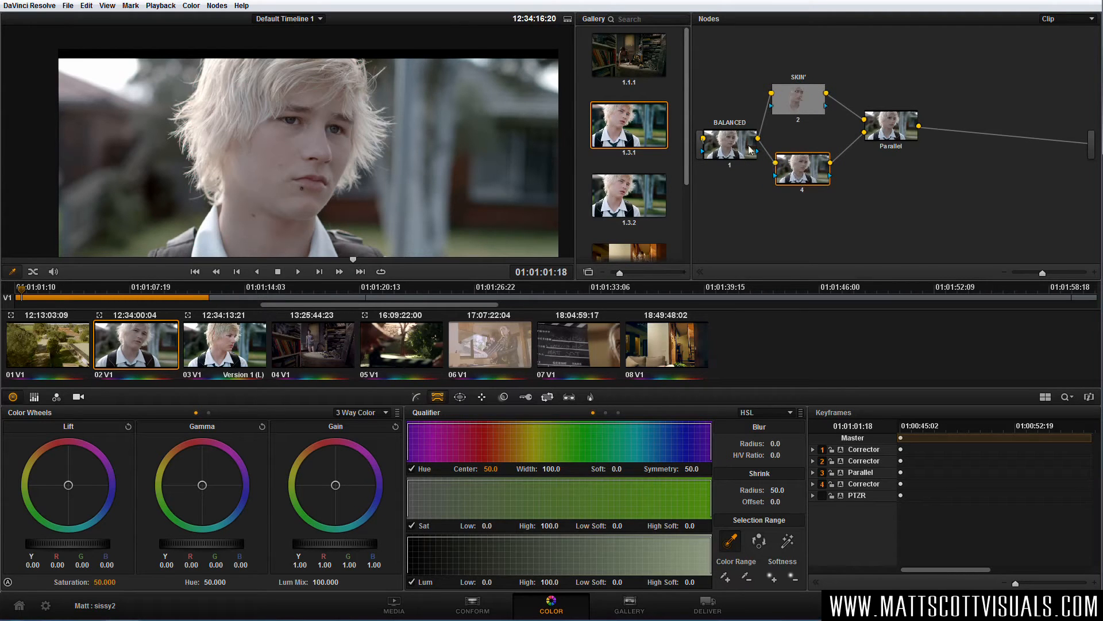
{"action": "left_click_drag", "start_coordinate": [813, 103], "coordinate": [818, 113]}
{"action": "left_click", "coordinate": [808, 112]}
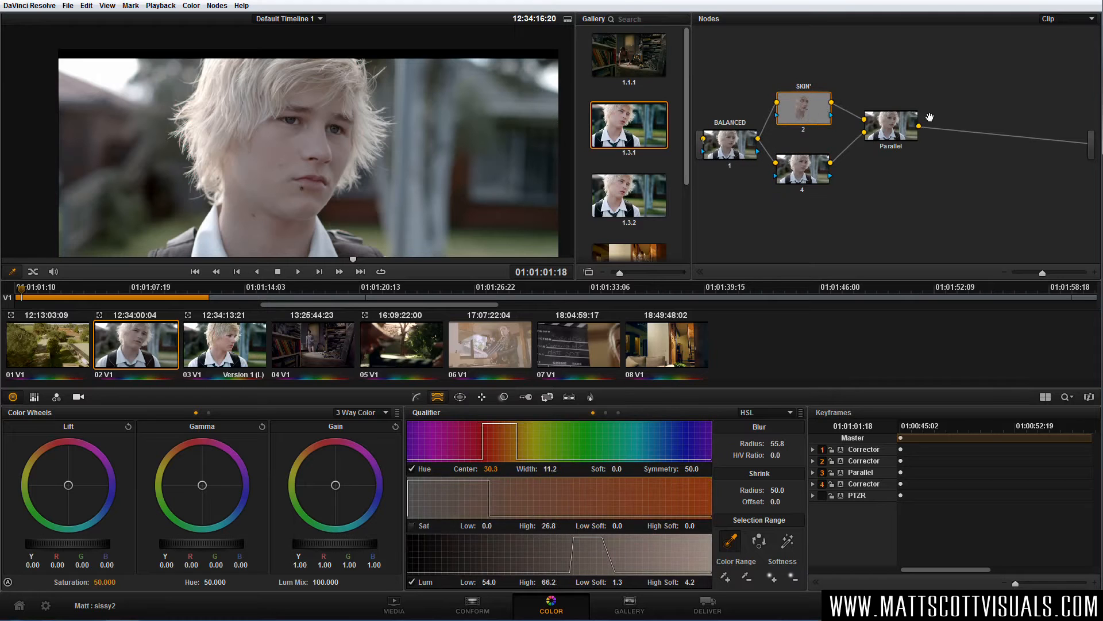
{"action": "left_click_drag", "start_coordinate": [890, 137], "coordinate": [892, 148]}
Add another parallel node from SKIN as a third branch, and label node 4 HAIR.
{"action": "left_click", "coordinate": [808, 170]}
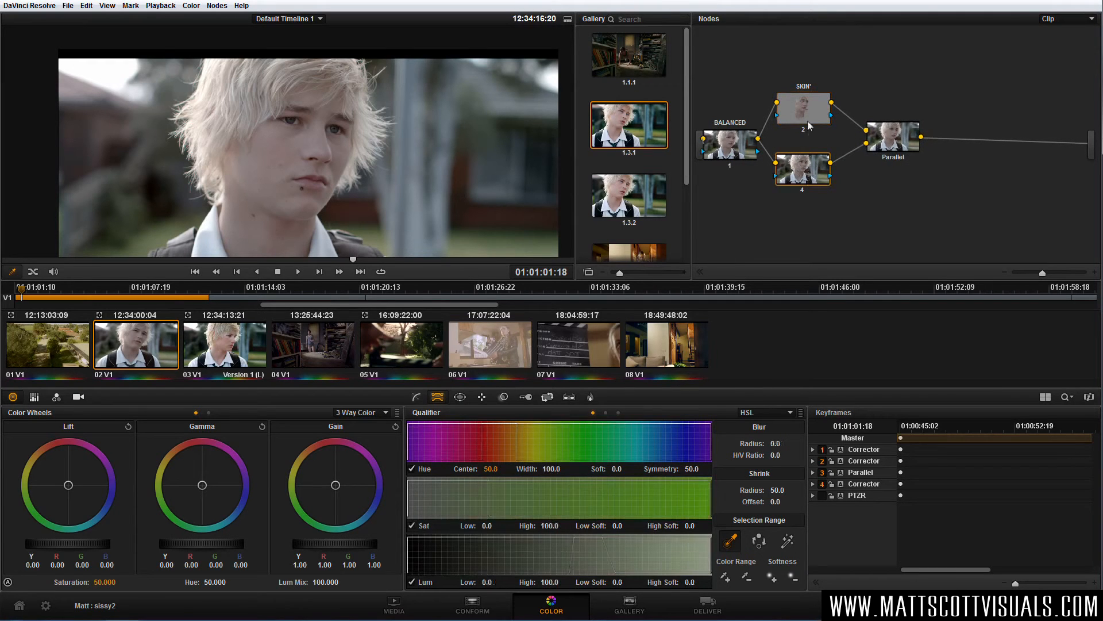
{"action": "left_click", "coordinate": [807, 110]}
{"action": "left_click", "coordinate": [217, 5]}
{"action": "left_click", "coordinate": [240, 45]}
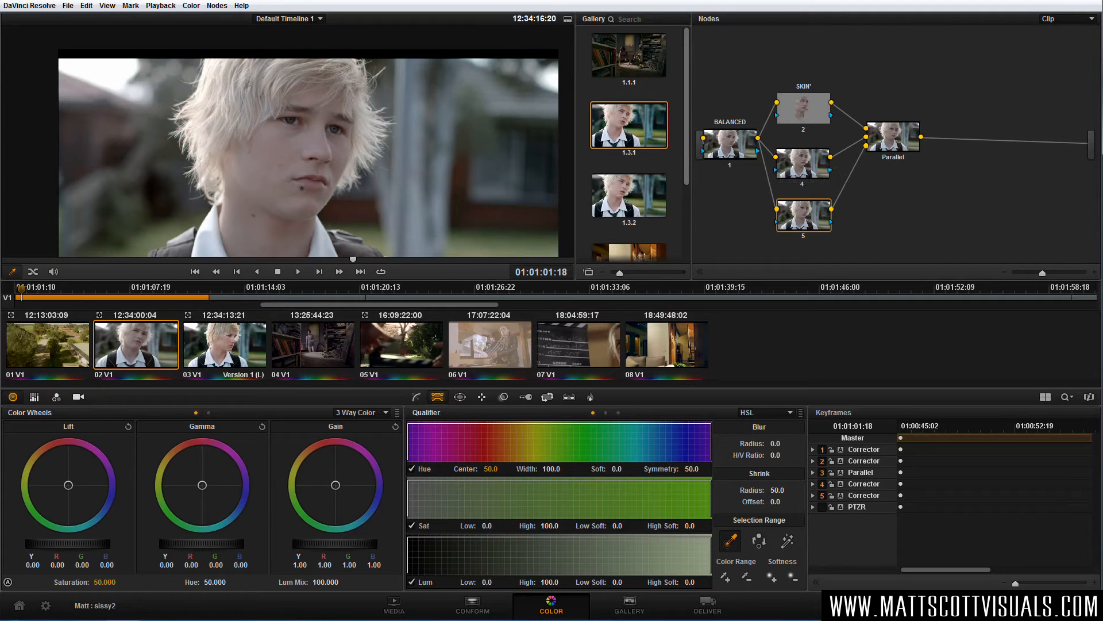
{"action": "scroll", "coordinate": [302, 153], "scroll_direction": "down", "scroll_amount": 3}
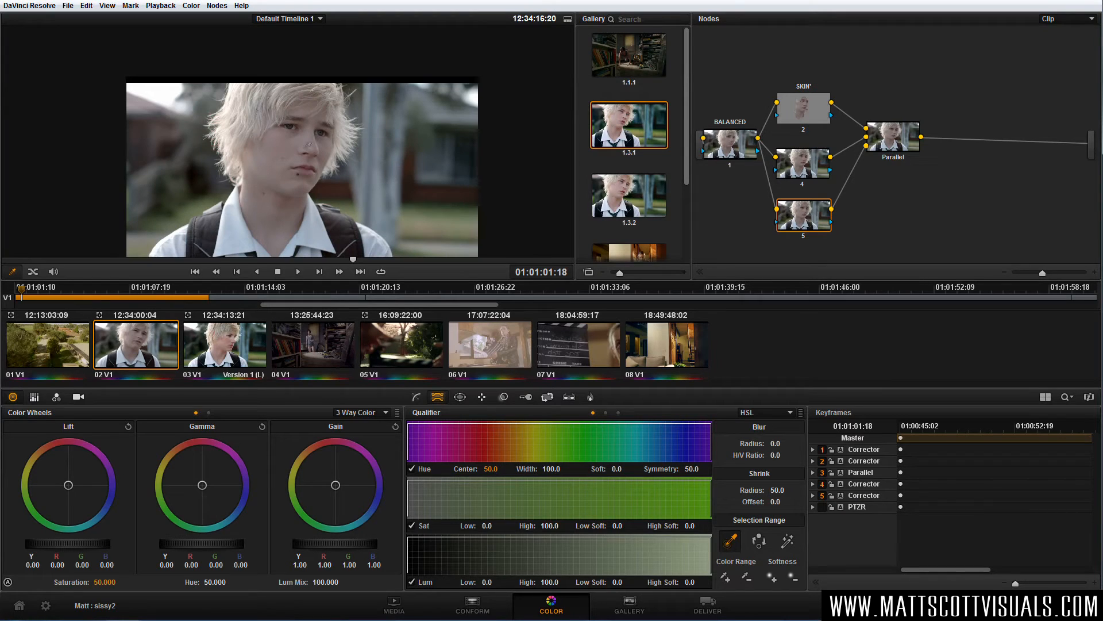
{"action": "right_click", "coordinate": [803, 168]}
{"action": "left_click", "coordinate": [843, 173]}
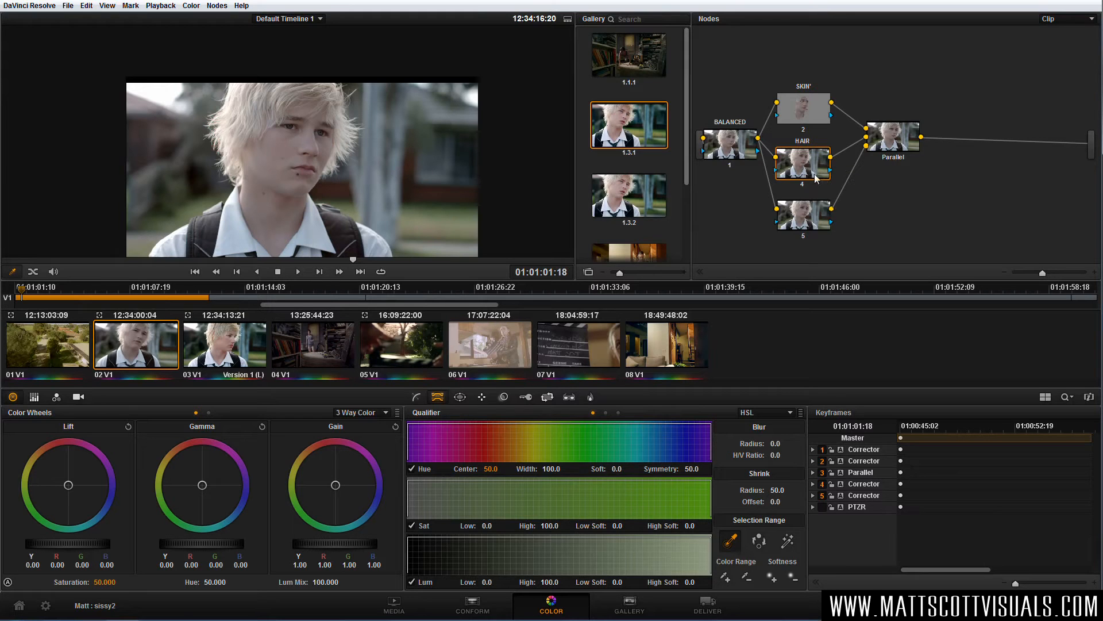
Sample the boy's blonde hair at several spots to key it with the HAIR node's HSL qualifier.
{"action": "left_click", "coordinate": [460, 398]}
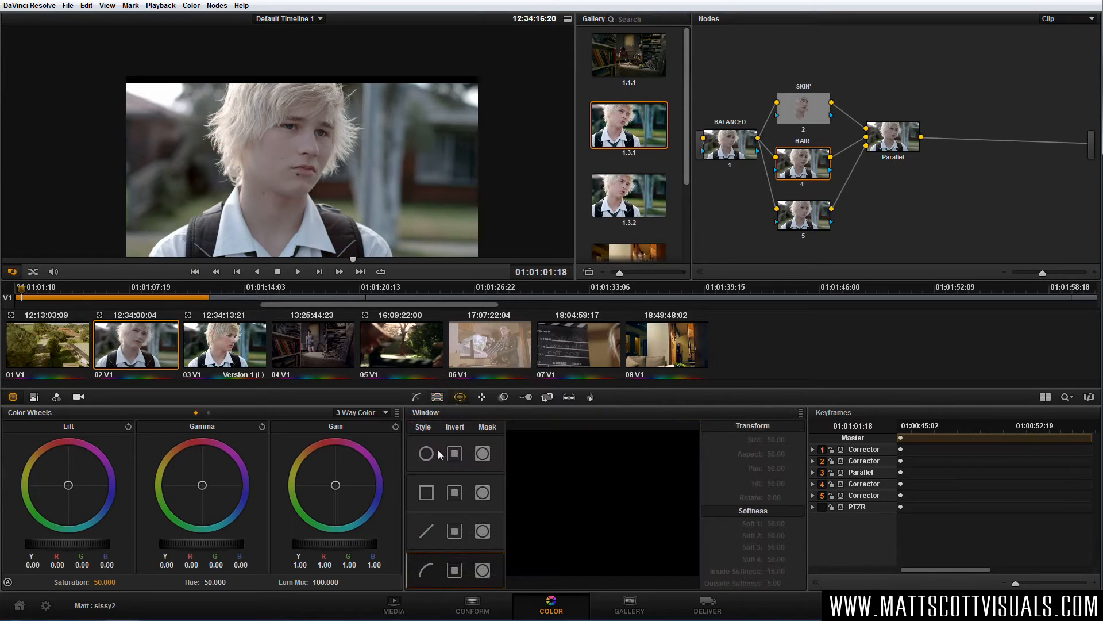
{"action": "left_click", "coordinate": [438, 397]}
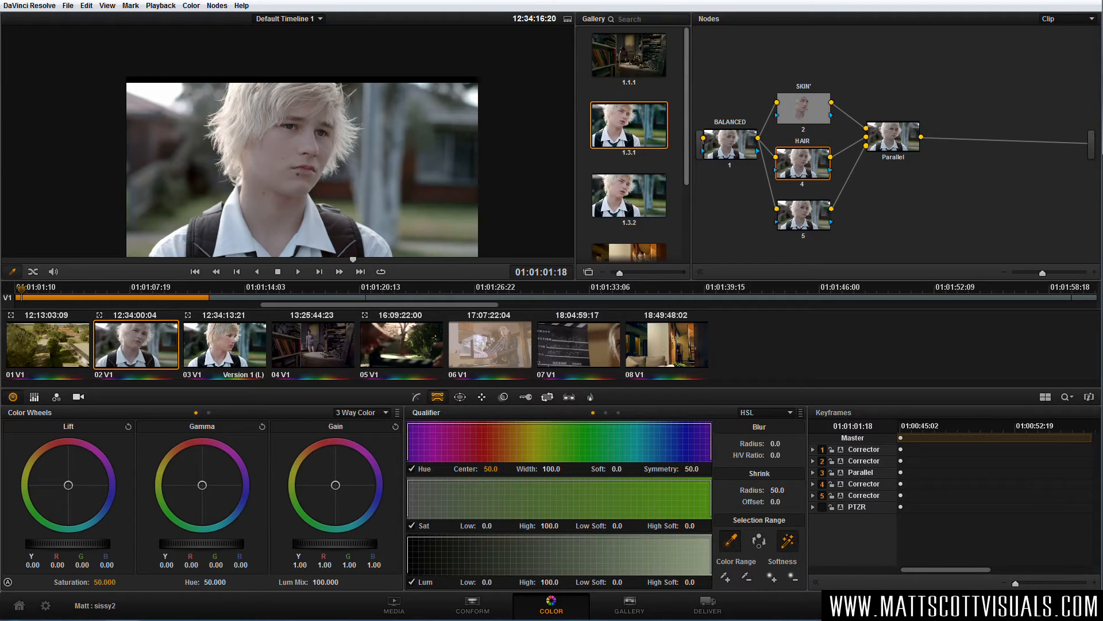
{"action": "left_click", "coordinate": [258, 90]}
{"action": "left_click", "coordinate": [265, 92]}
{"action": "left_click", "coordinate": [288, 87]}
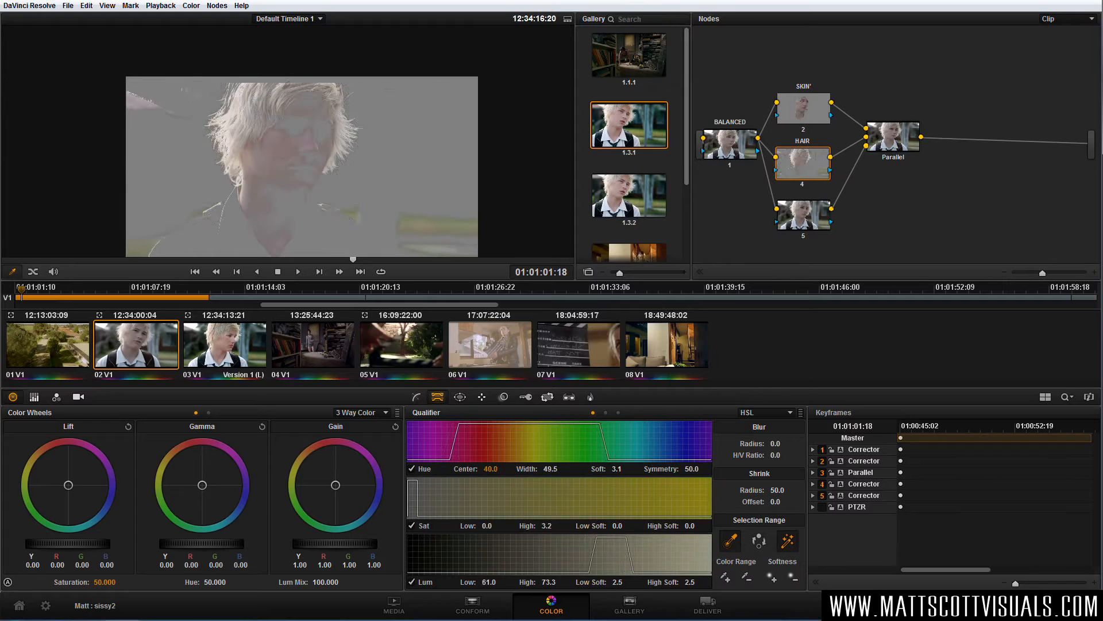
{"action": "left_click", "coordinate": [286, 84]}
{"action": "left_click", "coordinate": [293, 86]}
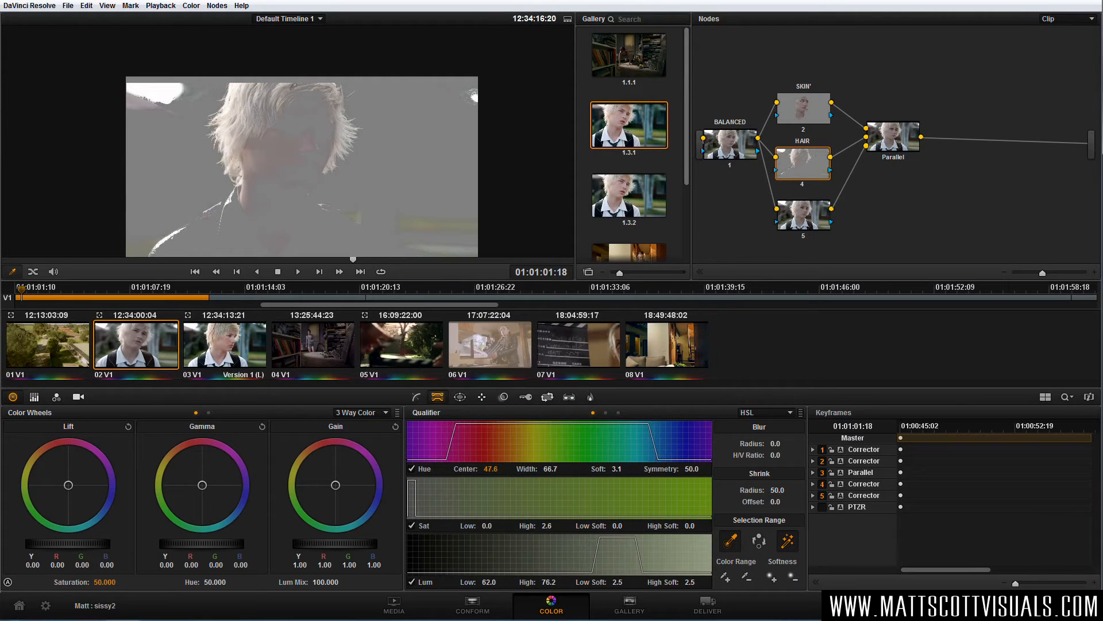
{"action": "left_click", "coordinate": [240, 90]}
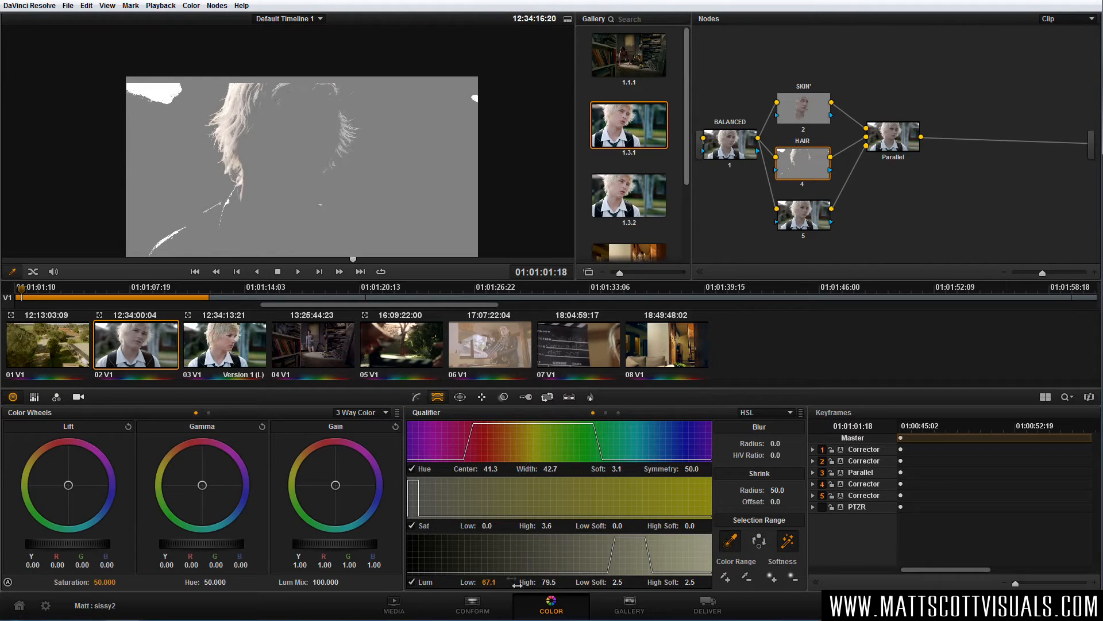
Refine the hair key with luminance low 61.5, hue center 51.8, hue width 31.9, blur radius 36.0 and shrink radius 51.8.
{"action": "mouse_move", "coordinate": [489, 583]}
{"action": "left_mouse_down"}
{"action": "mouse_move", "coordinate": [451, 582]}
{"action": "mouse_move", "coordinate": [473, 582]}
{"action": "left_mouse_up"}
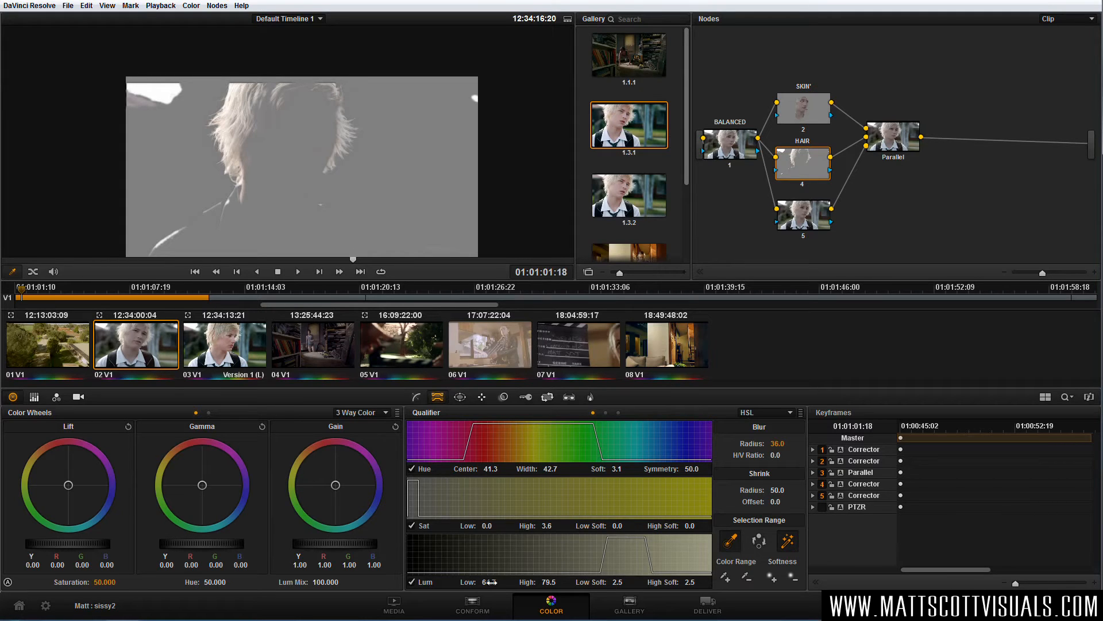
{"action": "left_click_drag", "start_coordinate": [492, 582], "coordinate": [436, 582]}
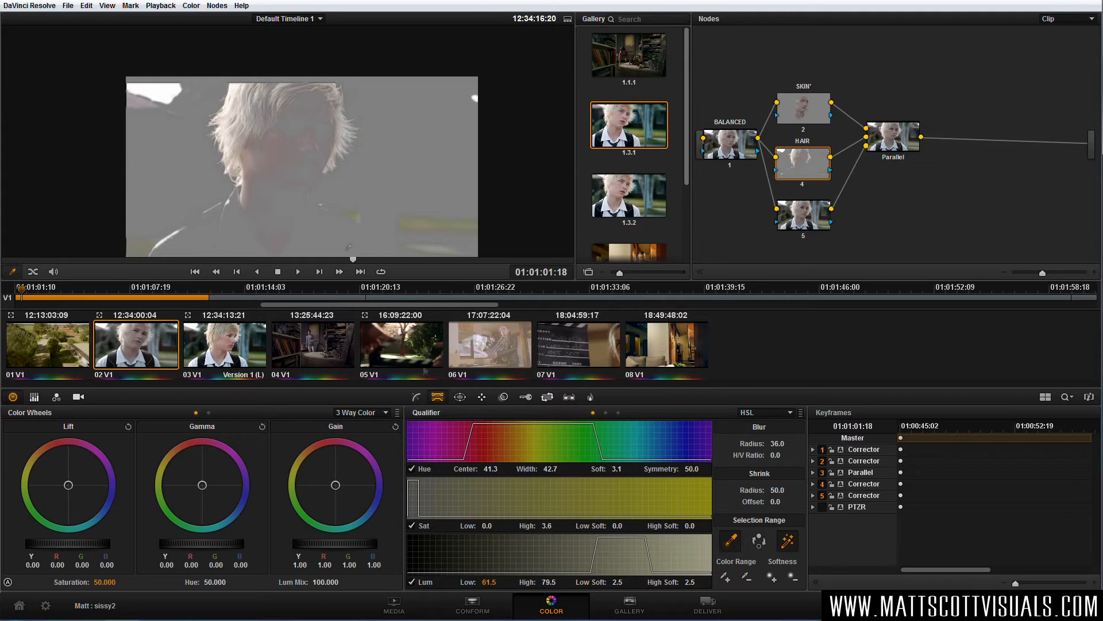
{"action": "mouse_move", "coordinate": [556, 469]}
{"action": "left_mouse_down"}
{"action": "mouse_move", "coordinate": [496, 468]}
{"action": "mouse_move", "coordinate": [567, 469]}
{"action": "left_mouse_up"}
{"action": "left_click_drag", "start_coordinate": [492, 469], "coordinate": [503, 467]}
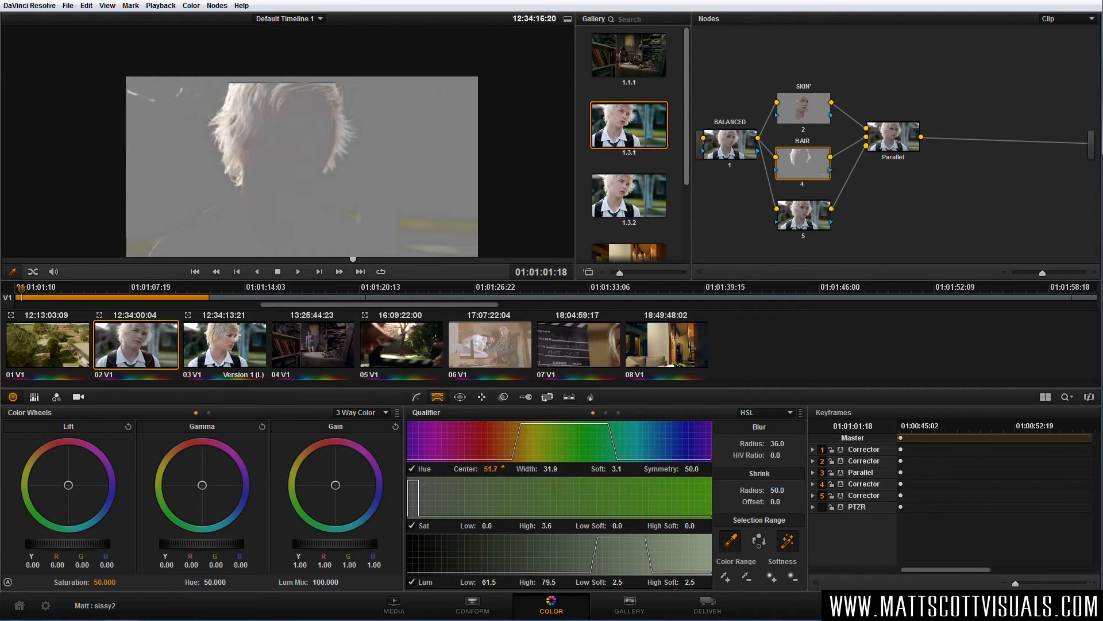
{"action": "left_click_drag", "start_coordinate": [779, 491], "coordinate": [789, 488]}
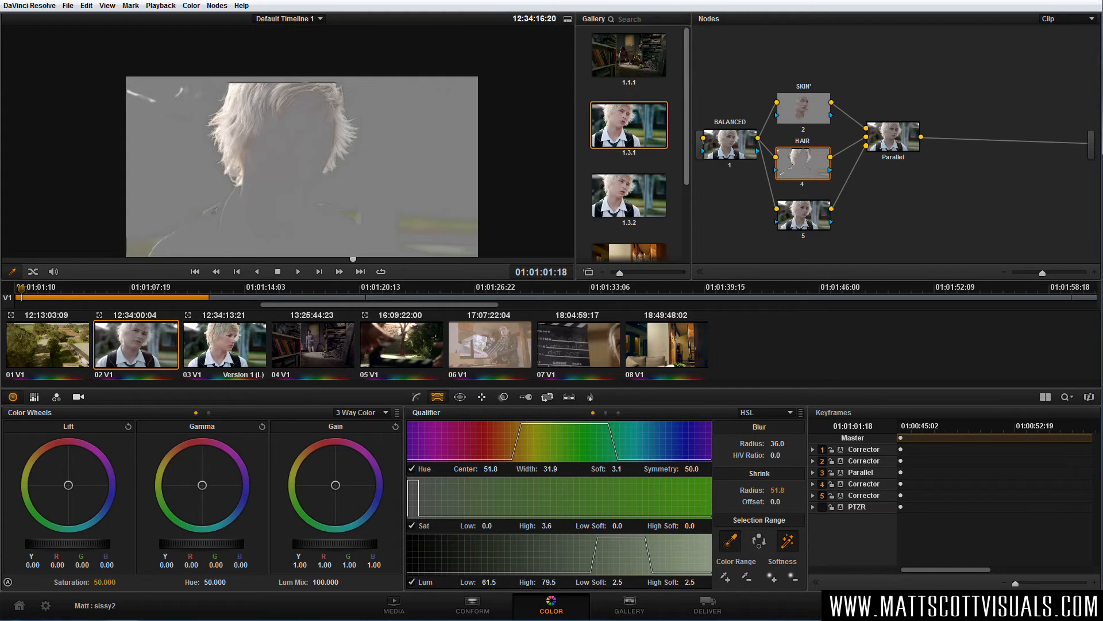
Add a circular window to the HAIR node and shape it around the boy's whole head to exclude the background.
{"action": "left_click", "coordinate": [460, 396]}
{"action": "left_click", "coordinate": [426, 454]}
{"action": "left_click_drag", "start_coordinate": [303, 177], "coordinate": [386, 137]}
{"action": "left_click_drag", "start_coordinate": [286, 195], "coordinate": [292, 237]}
{"action": "left_click_drag", "start_coordinate": [195, 155], "coordinate": [198, 154]}
{"action": "left_click_drag", "start_coordinate": [270, 168], "coordinate": [263, 144]}
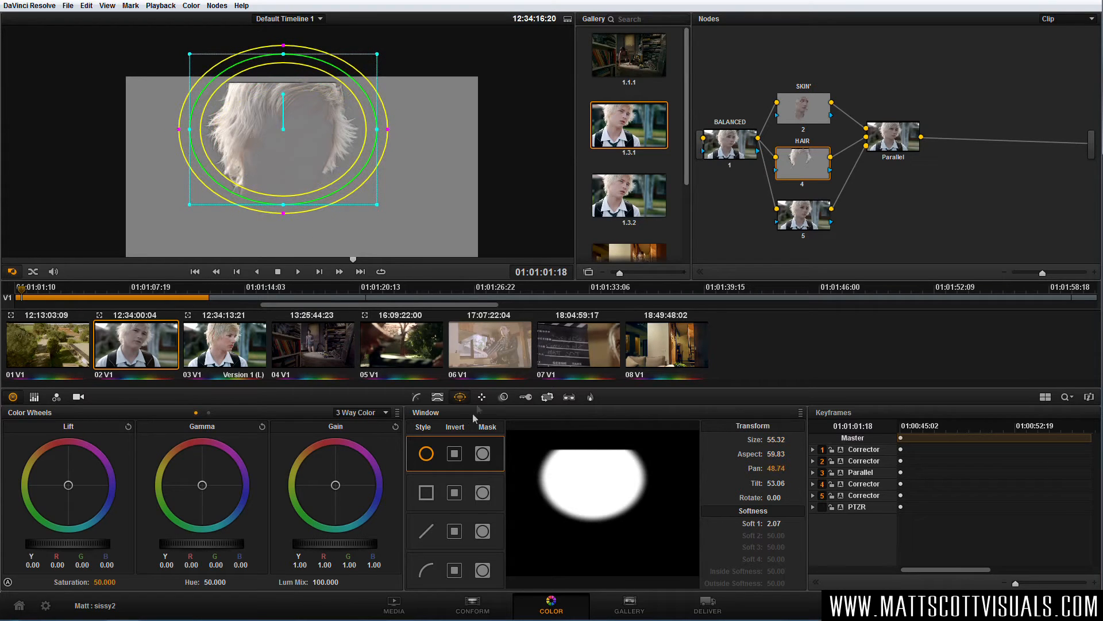
{"action": "left_click", "coordinate": [481, 397]}
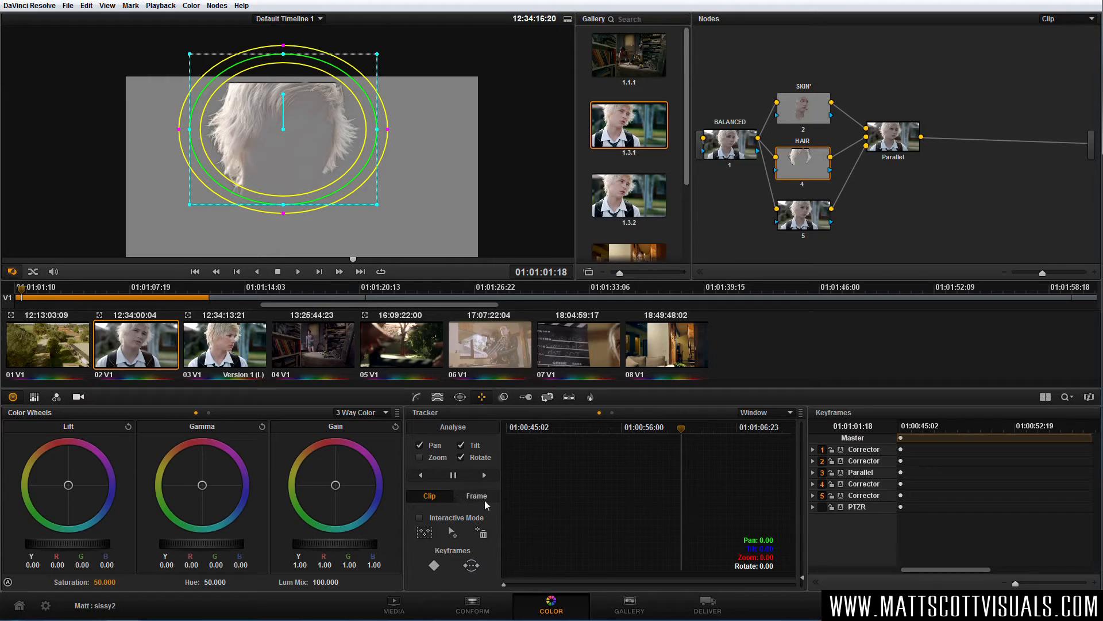
{"action": "left_click_drag", "start_coordinate": [281, 206], "coordinate": [282, 225]}
{"action": "left_click_drag", "start_coordinate": [289, 181], "coordinate": [292, 184]}
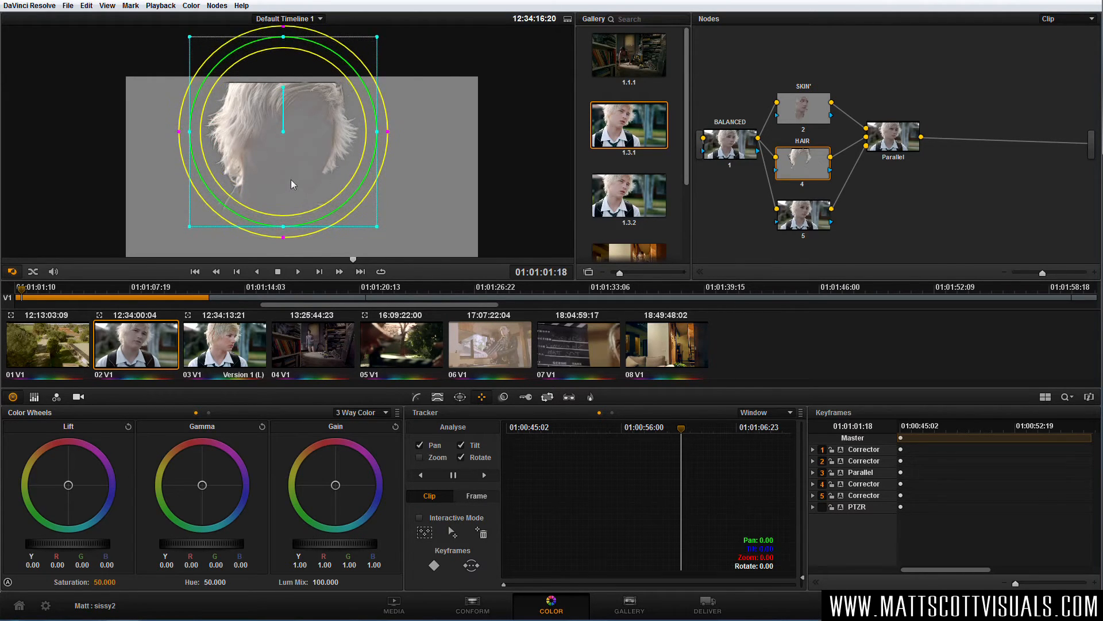
Track the hair window forward from 01:01:01:18, and backward from the same area to the clip's start.
{"action": "left_click", "coordinate": [485, 475]}
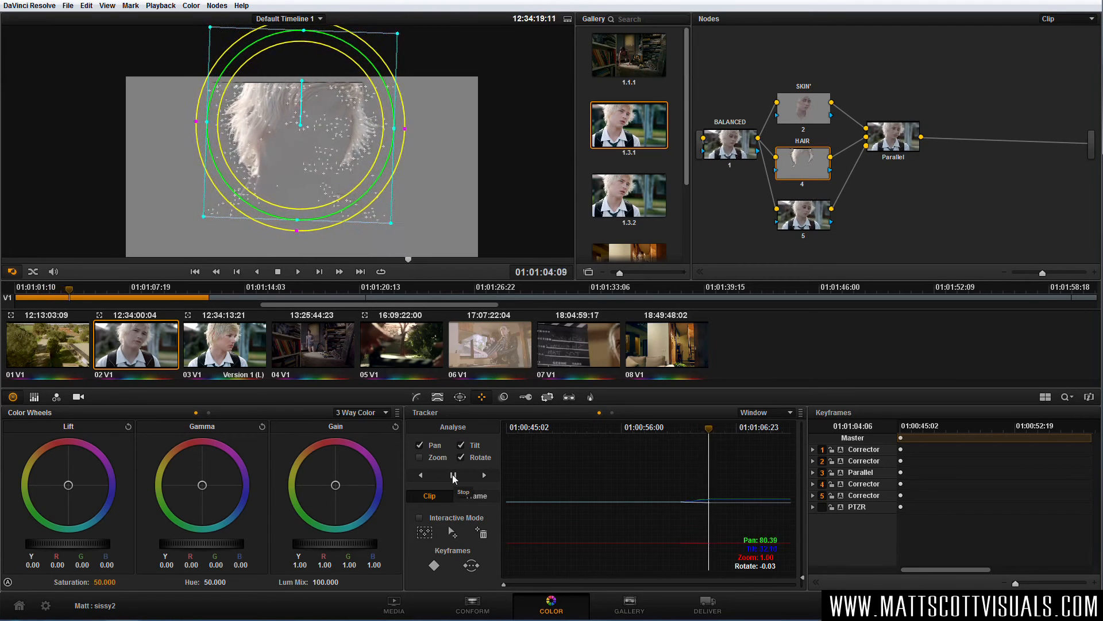
{"action": "left_click", "coordinate": [453, 475]}
{"action": "left_click", "coordinate": [687, 431]}
{"action": "left_click", "coordinate": [678, 436]}
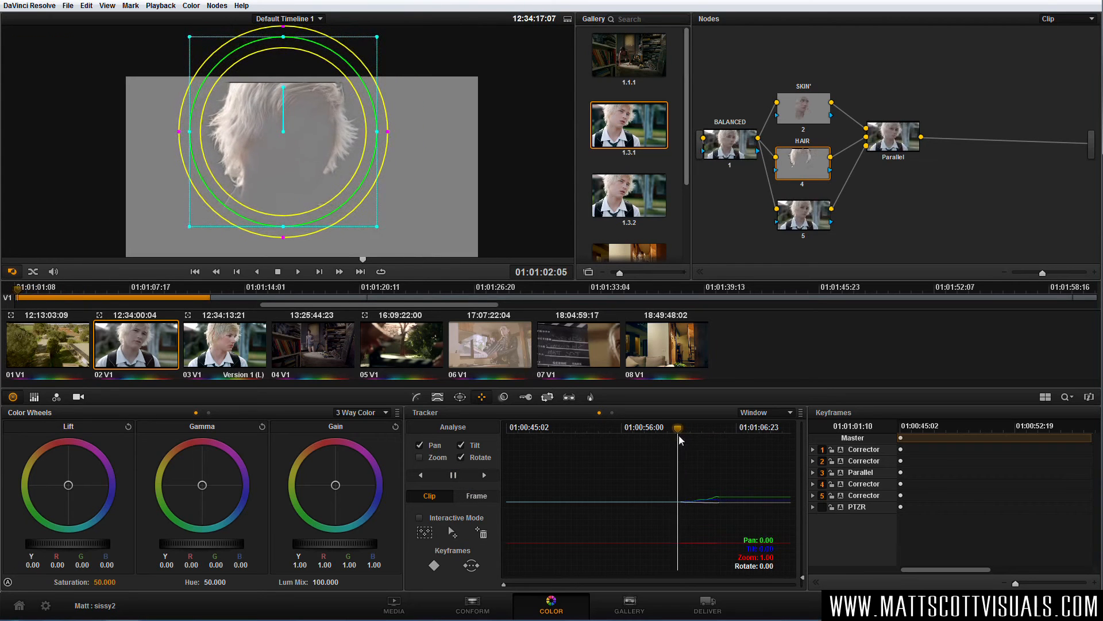
{"action": "left_click", "coordinate": [681, 437]}
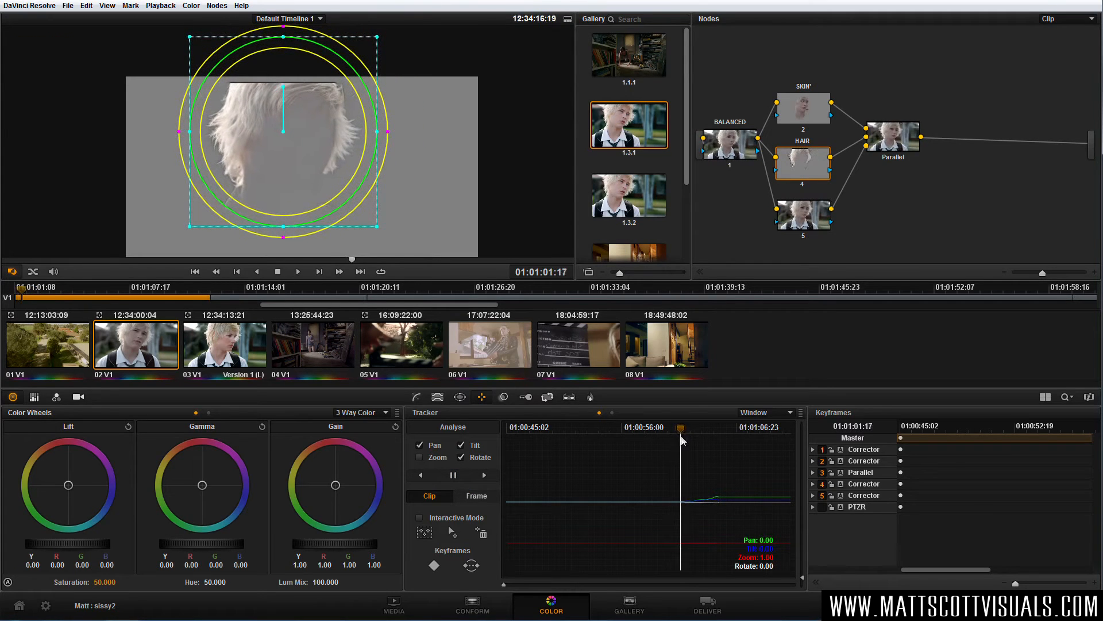
{"action": "left_click", "coordinate": [422, 475]}
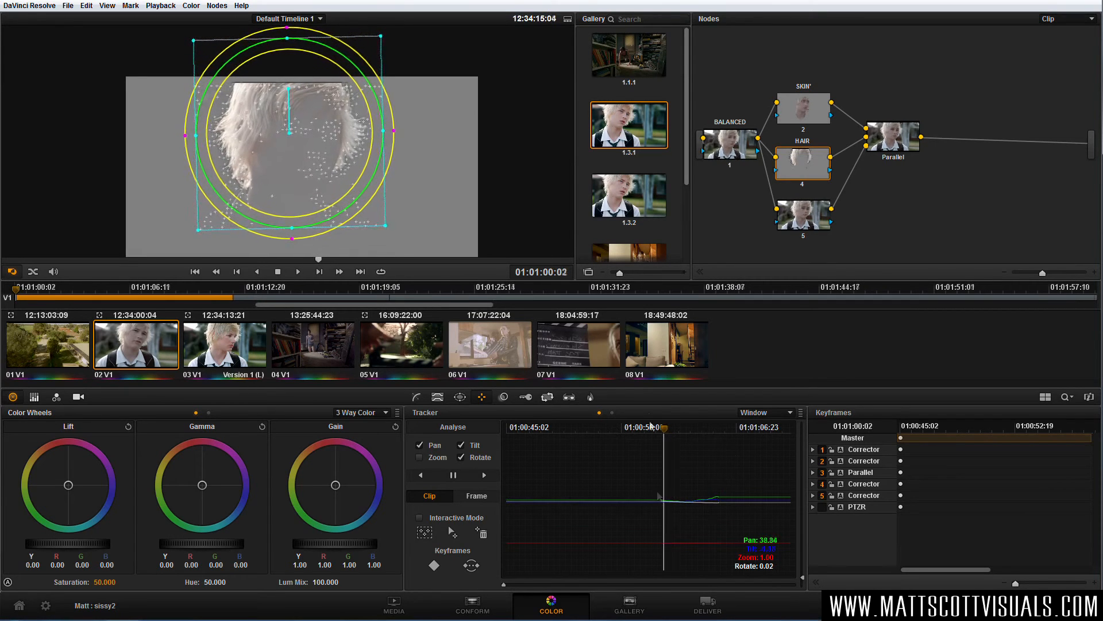
{"action": "left_click", "coordinate": [453, 474]}
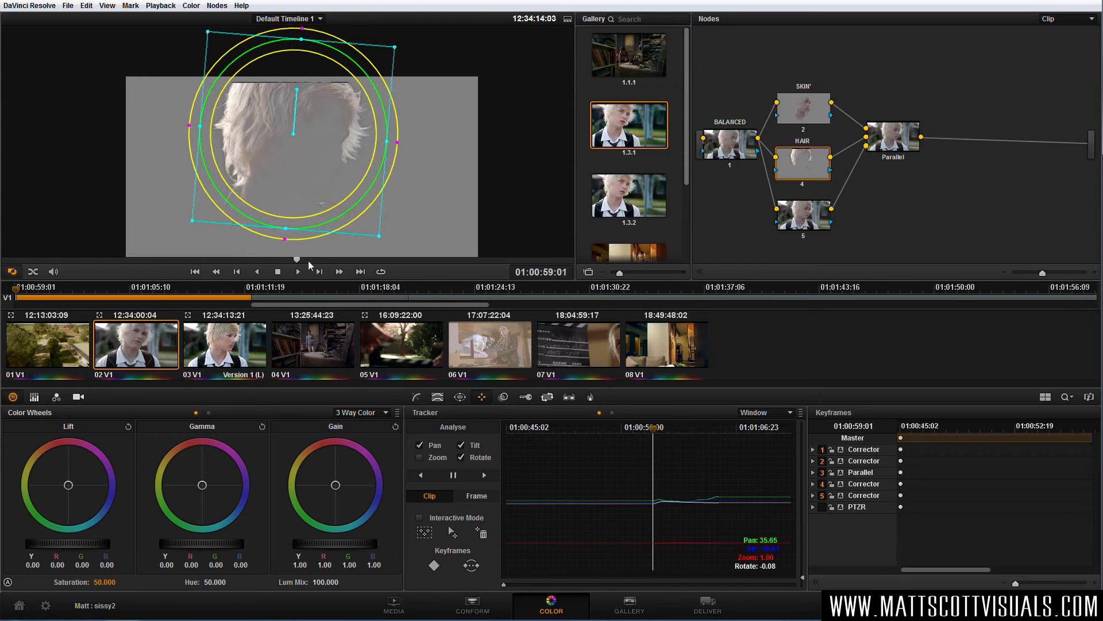
Keyframe the hair window over the head at 01:01:11:05 and out of frame at the clip's end.
{"action": "mouse_move", "coordinate": [308, 262]}
{"action": "left_mouse_down"}
{"action": "mouse_move", "coordinate": [558, 274]}
{"action": "mouse_move", "coordinate": [538, 273]}
{"action": "mouse_move", "coordinate": [556, 269]}
{"action": "mouse_move", "coordinate": [548, 270]}
{"action": "left_mouse_up"}
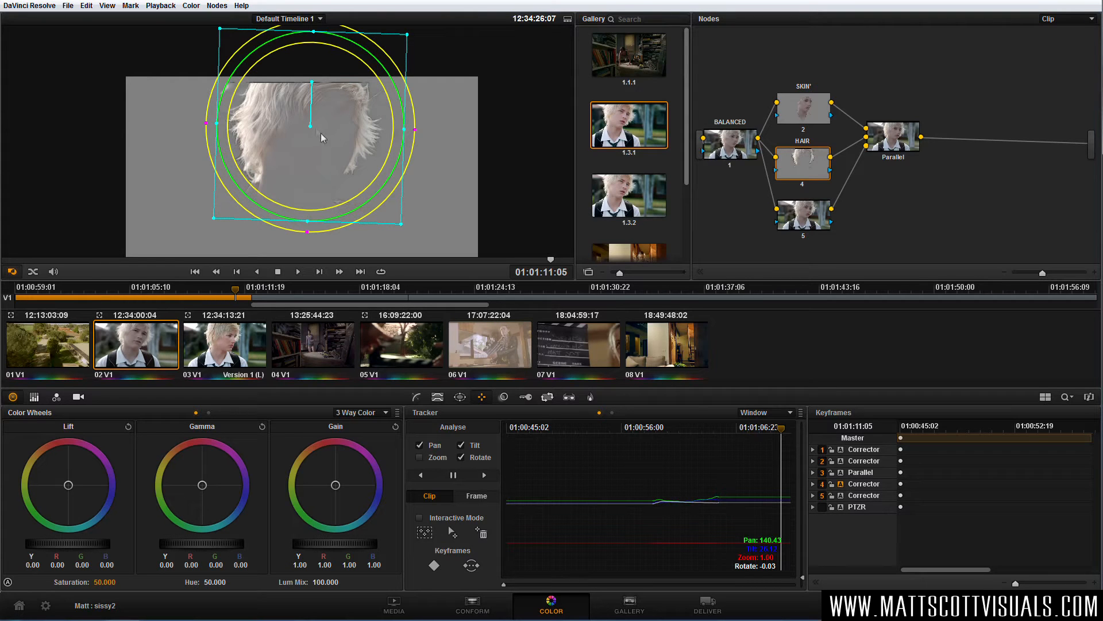
{"action": "left_click_drag", "start_coordinate": [310, 126], "coordinate": [309, 126]}
{"action": "left_click_drag", "start_coordinate": [1016, 583], "coordinate": [1017, 584]}
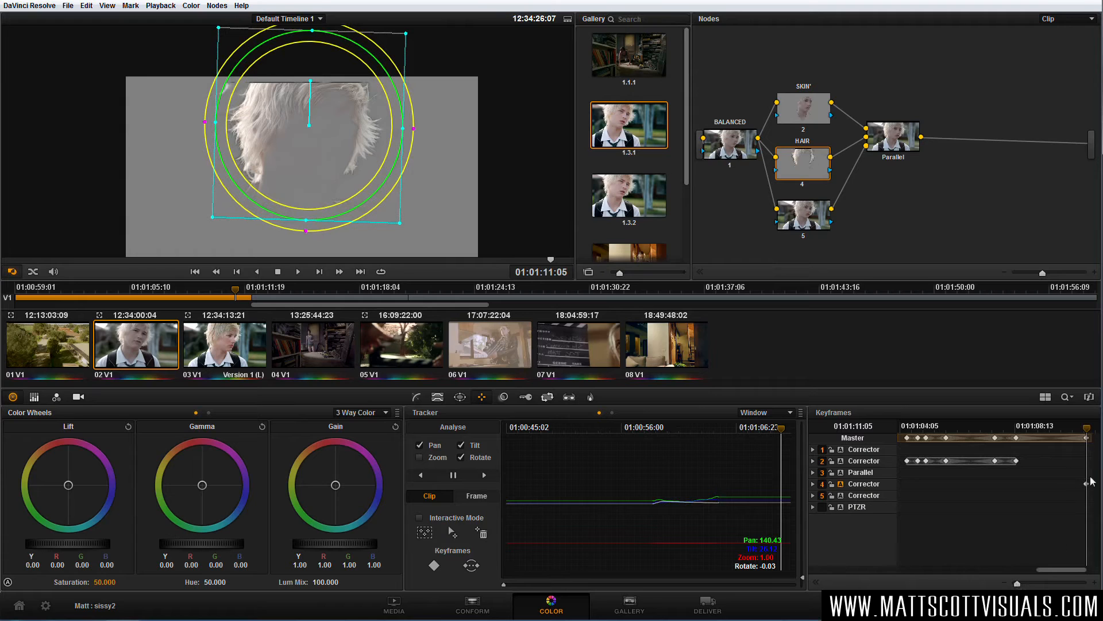
{"action": "left_click_drag", "start_coordinate": [1061, 569], "coordinate": [1079, 570]}
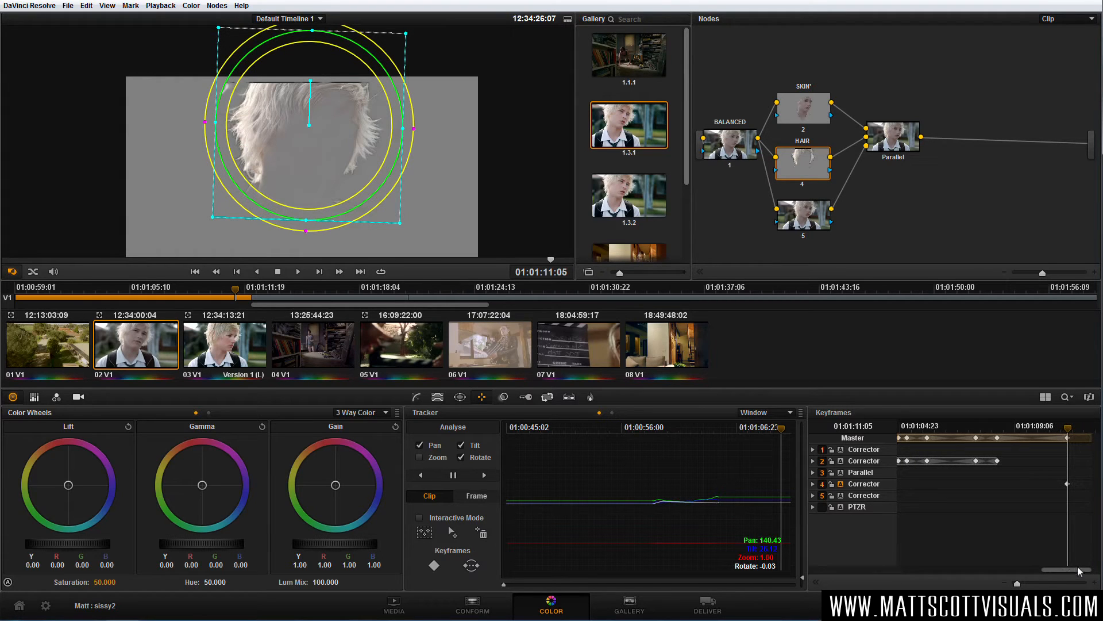
{"action": "left_click_drag", "start_coordinate": [1070, 434], "coordinate": [1090, 433]}
{"action": "left_click_drag", "start_coordinate": [320, 156], "coordinate": [162, 90]}
Add intermediate hair window keyframes from 01:01:11:14 onward so the window follows the head out of frame.
{"action": "left_click", "coordinate": [1075, 430]}
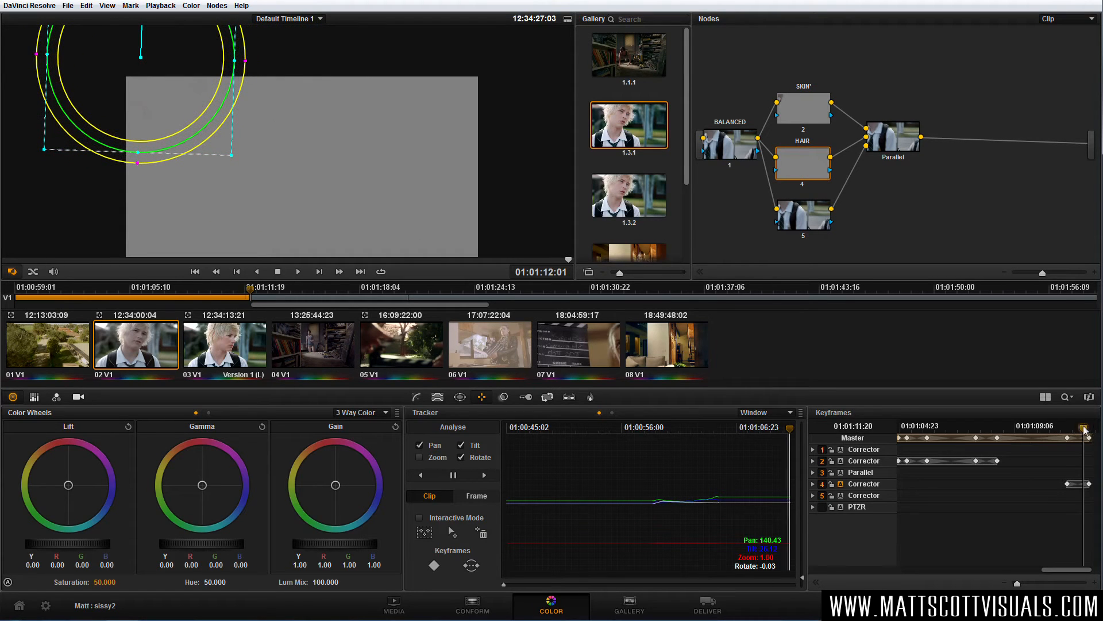
{"action": "left_click_drag", "start_coordinate": [1076, 431], "coordinate": [1078, 434]}
{"action": "left_click_drag", "start_coordinate": [257, 133], "coordinate": [302, 166]}
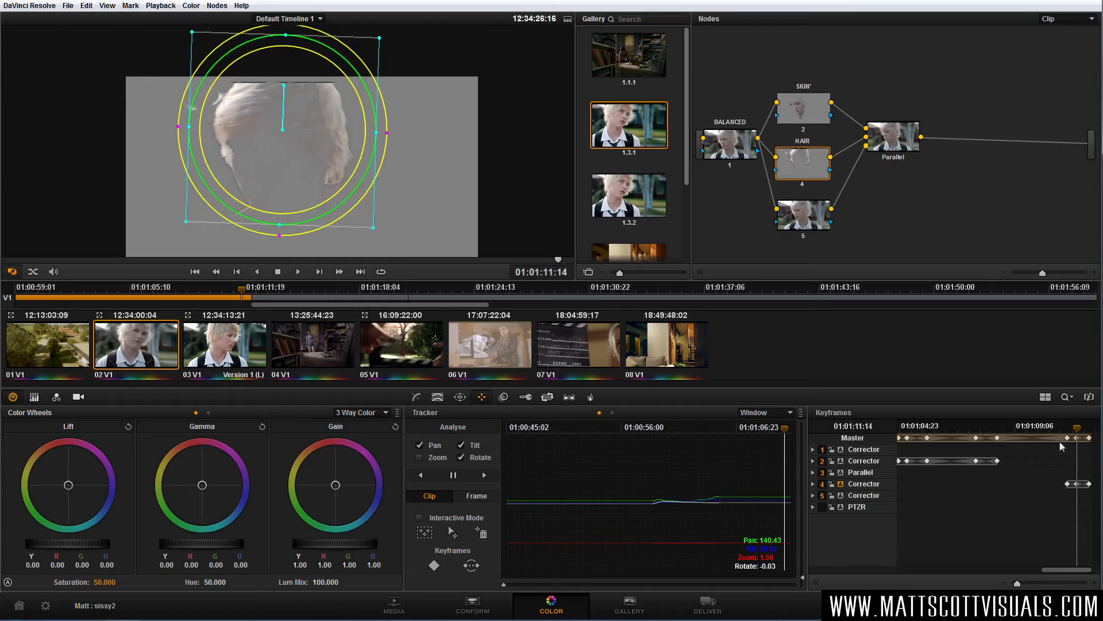
{"action": "left_click_drag", "start_coordinate": [1077, 430], "coordinate": [1083, 435]}
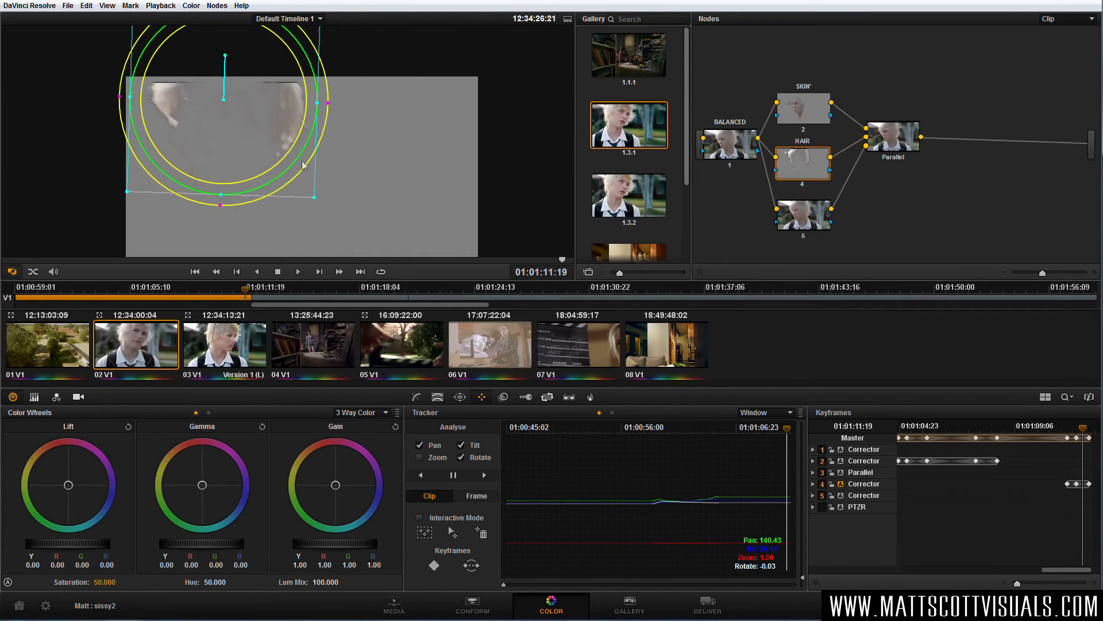
{"action": "left_click_drag", "start_coordinate": [261, 140], "coordinate": [267, 144]}
{"action": "left_click_drag", "start_coordinate": [1086, 438], "coordinate": [1087, 435]}
{"action": "left_click_drag", "start_coordinate": [246, 123], "coordinate": [258, 126]}
{"action": "mouse_move", "coordinate": [1086, 435]}
{"action": "left_mouse_down"}
{"action": "mouse_move", "coordinate": [1065, 441]}
{"action": "mouse_move", "coordinate": [1086, 440]}
{"action": "left_mouse_up"}
{"action": "left_click_drag", "start_coordinate": [1087, 438], "coordinate": [1071, 438]}
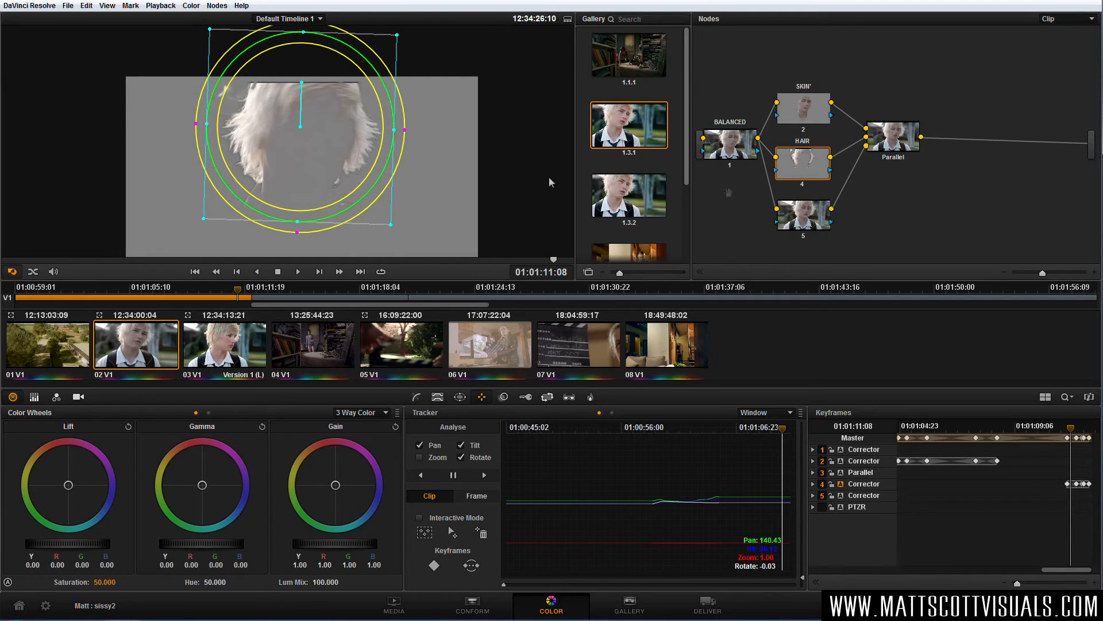
Shift the SKIN node slightly away from HAIR, and select and reposition node 5 in the lowest branch.
{"action": "left_click_drag", "start_coordinate": [807, 106], "coordinate": [806, 100]}
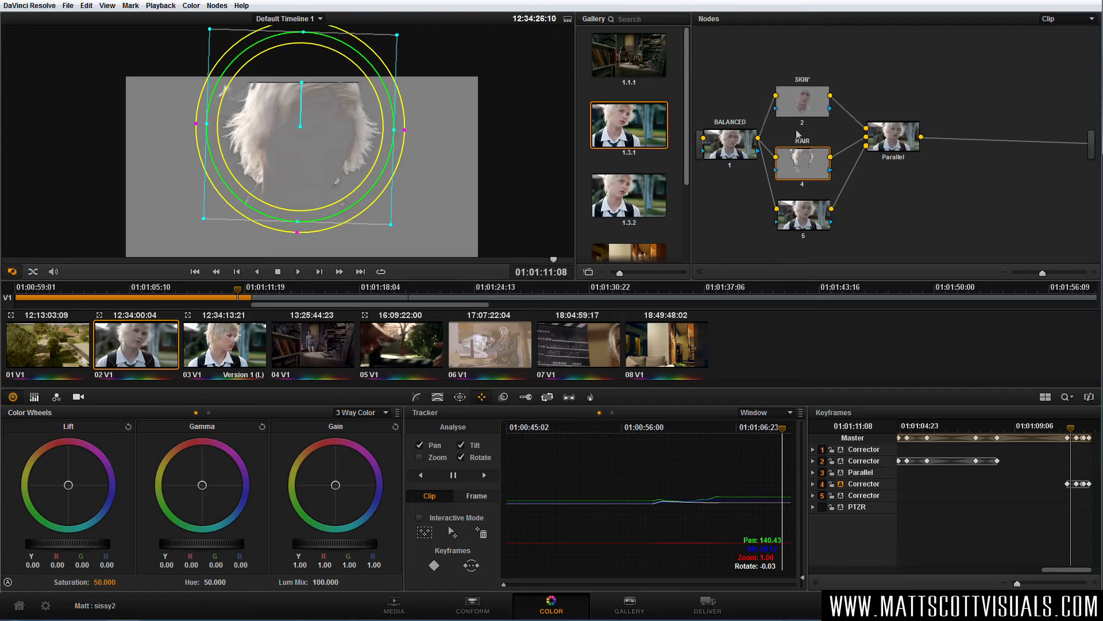
{"action": "left_click", "coordinate": [807, 220]}
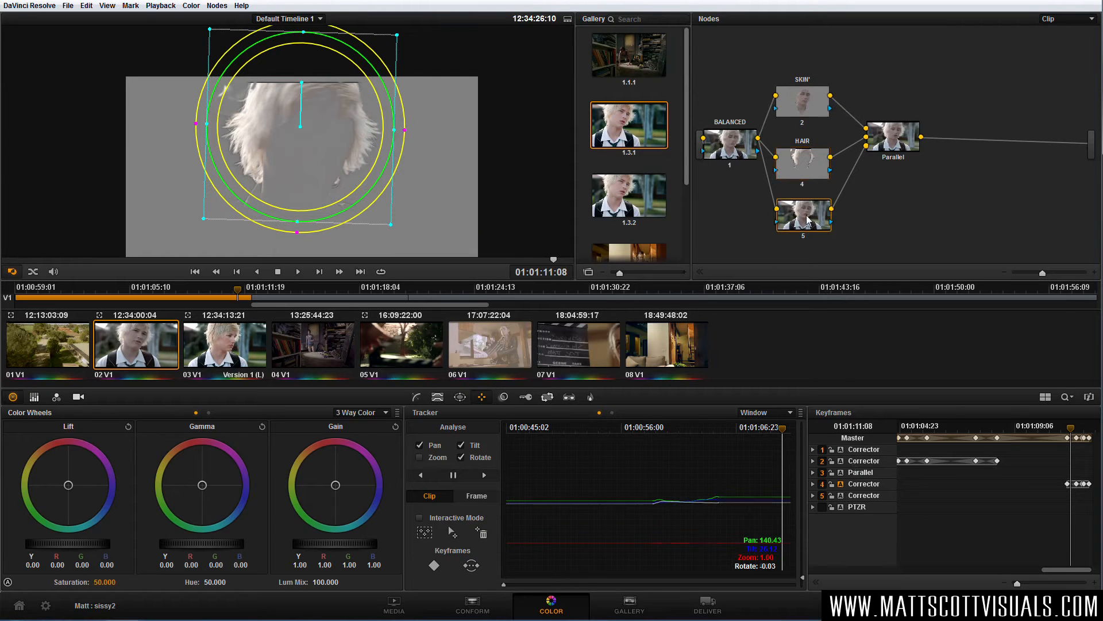
{"action": "left_click_drag", "start_coordinate": [815, 217], "coordinate": [827, 220]}
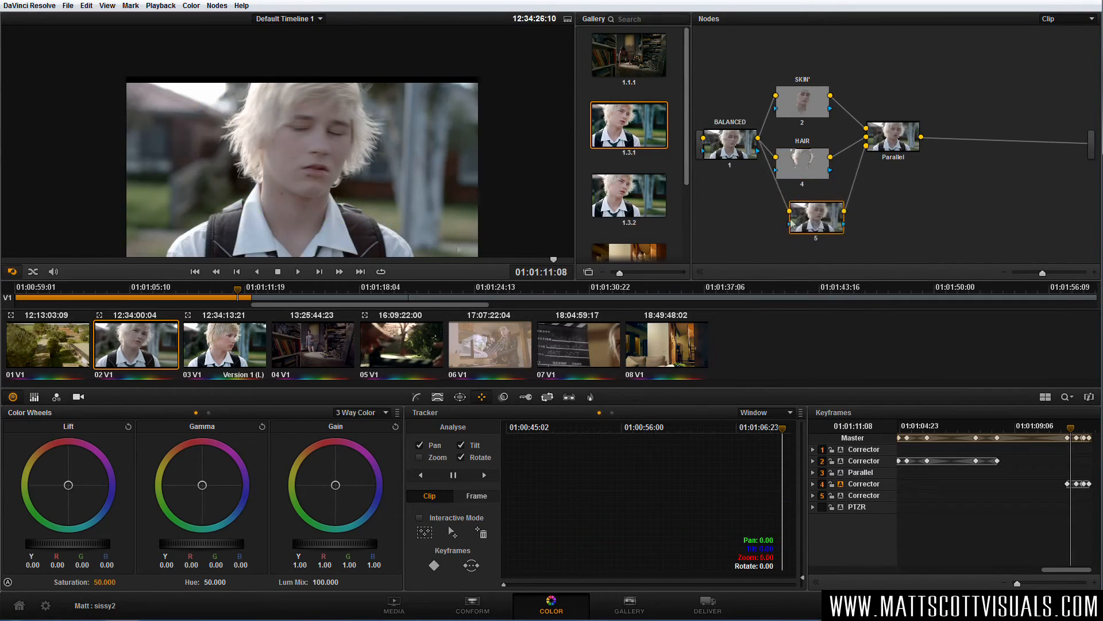
Add a circular window to node 5 at 01:00:57:04 and fit it over both eyes with size 16.69 and aspect 83.24.
{"action": "left_click_drag", "start_coordinate": [181, 260], "coordinate": [257, 262]}
{"action": "scroll", "coordinate": [325, 167], "scroll_direction": "up", "scroll_amount": 5}
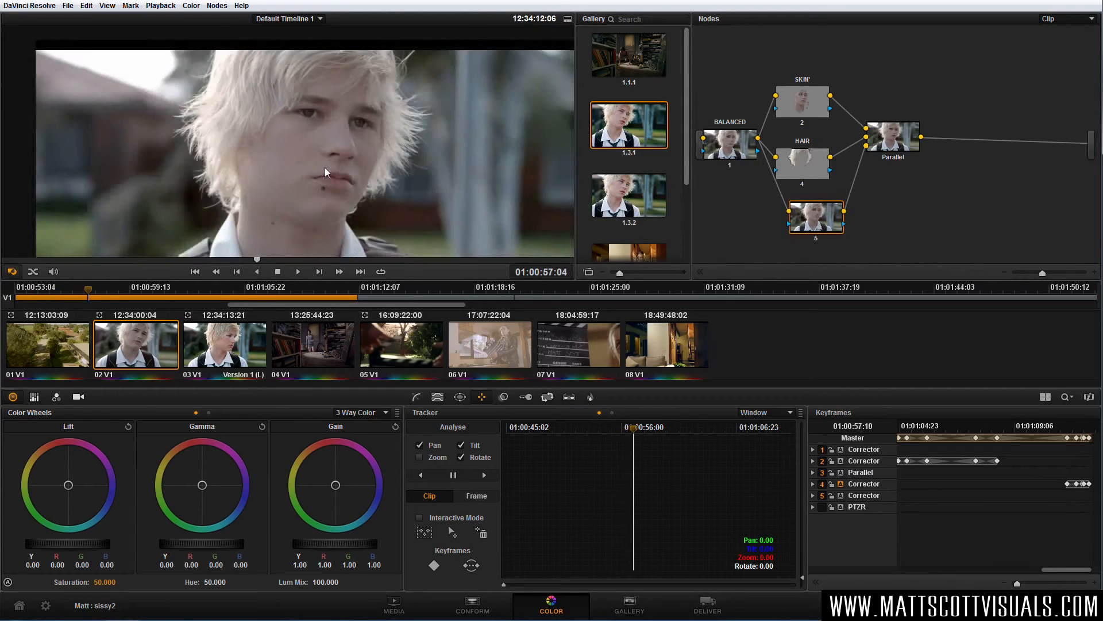
{"action": "left_click_drag", "start_coordinate": [363, 166], "coordinate": [335, 176]}
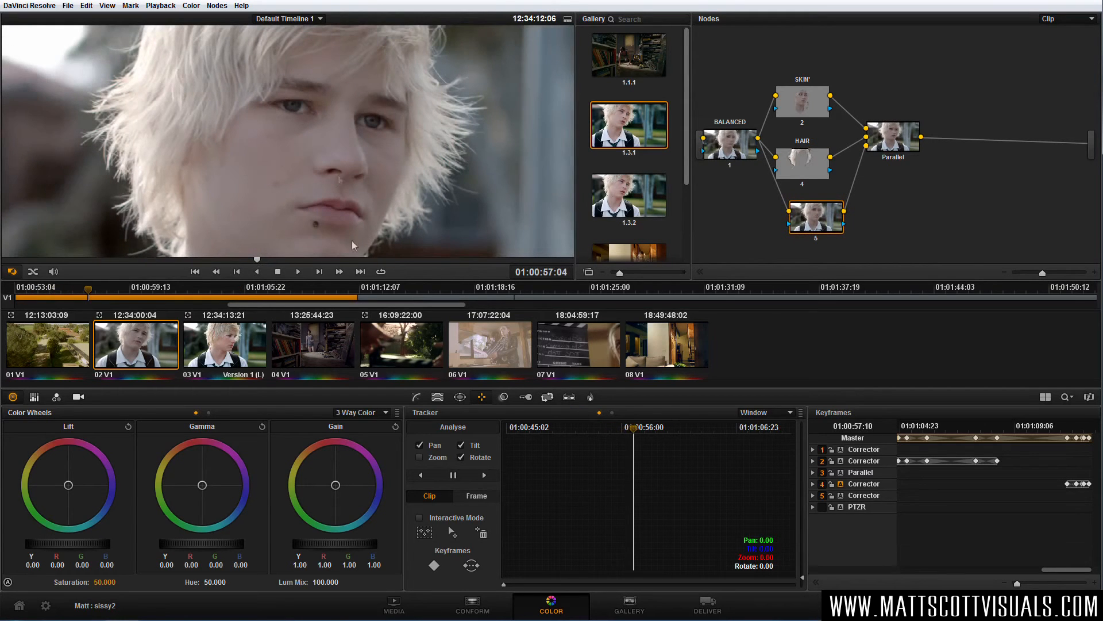
{"action": "left_click", "coordinate": [461, 398]}
{"action": "left_click", "coordinate": [425, 455]}
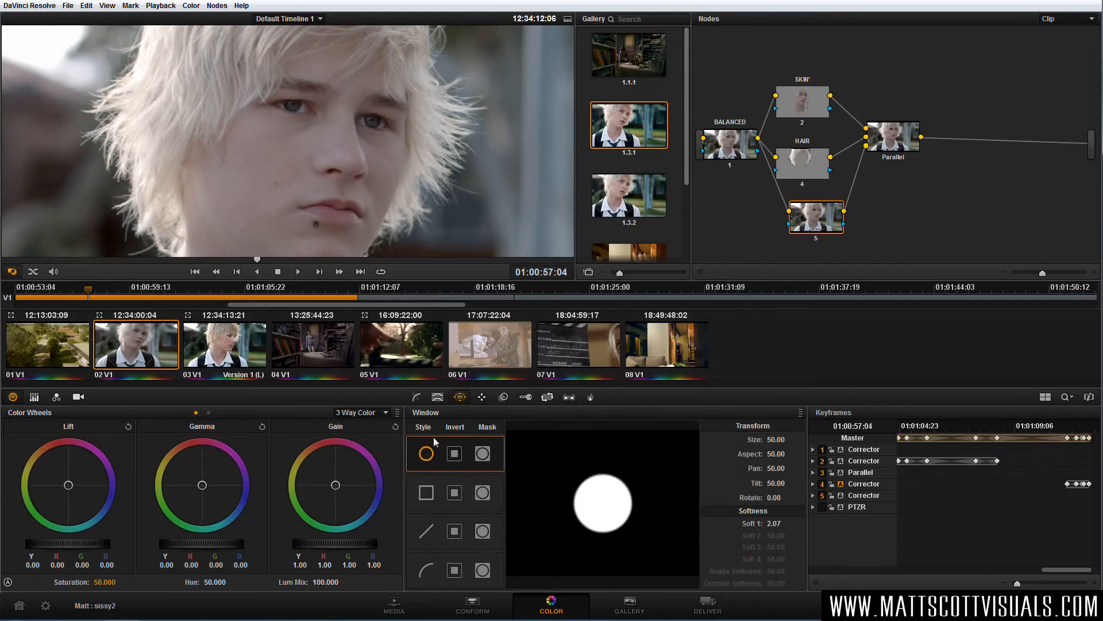
{"action": "left_click_drag", "start_coordinate": [296, 236], "coordinate": [338, 95]}
{"action": "left_click_drag", "start_coordinate": [329, 200], "coordinate": [331, 115]}
{"action": "left_click_drag", "start_coordinate": [427, 81], "coordinate": [385, 81]}
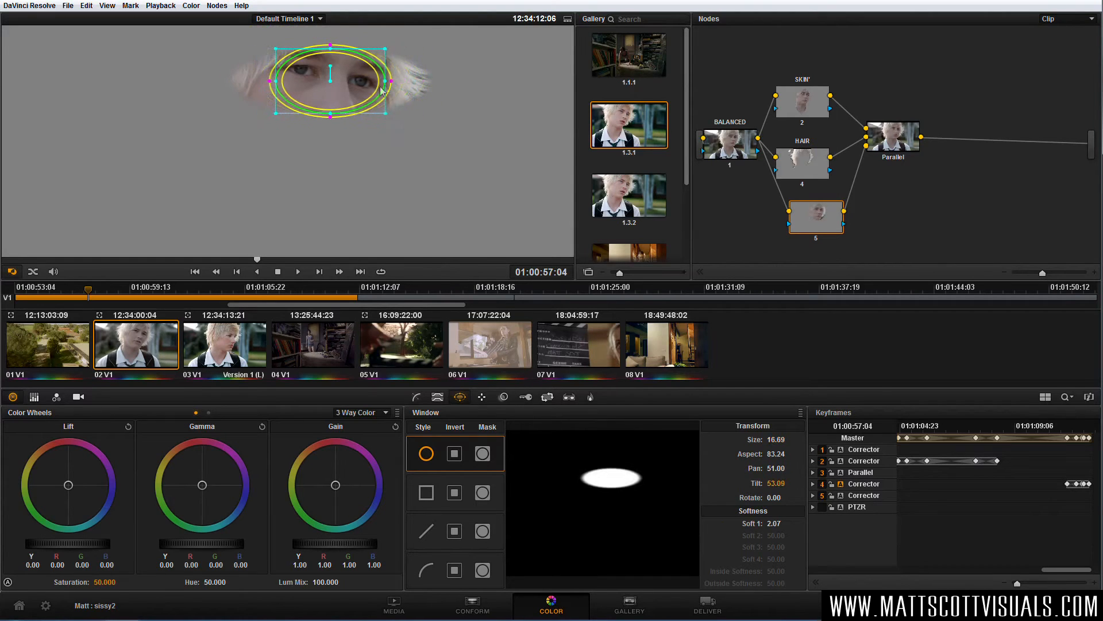
Refine the eye window to a narrow ellipse with size 8.30, aspect 86.89 and rotation 10.28, following the eye line.
{"action": "mouse_move", "coordinate": [330, 113]}
{"action": "left_mouse_down"}
{"action": "mouse_move", "coordinate": [332, 74]}
{"action": "mouse_move", "coordinate": [312, 172]}
{"action": "mouse_move", "coordinate": [334, 126]}
{"action": "left_mouse_up"}
{"action": "scroll", "coordinate": [334, 87], "scroll_direction": "up", "scroll_amount": 2}
{"action": "left_click_drag", "start_coordinate": [416, 142], "coordinate": [428, 144]}
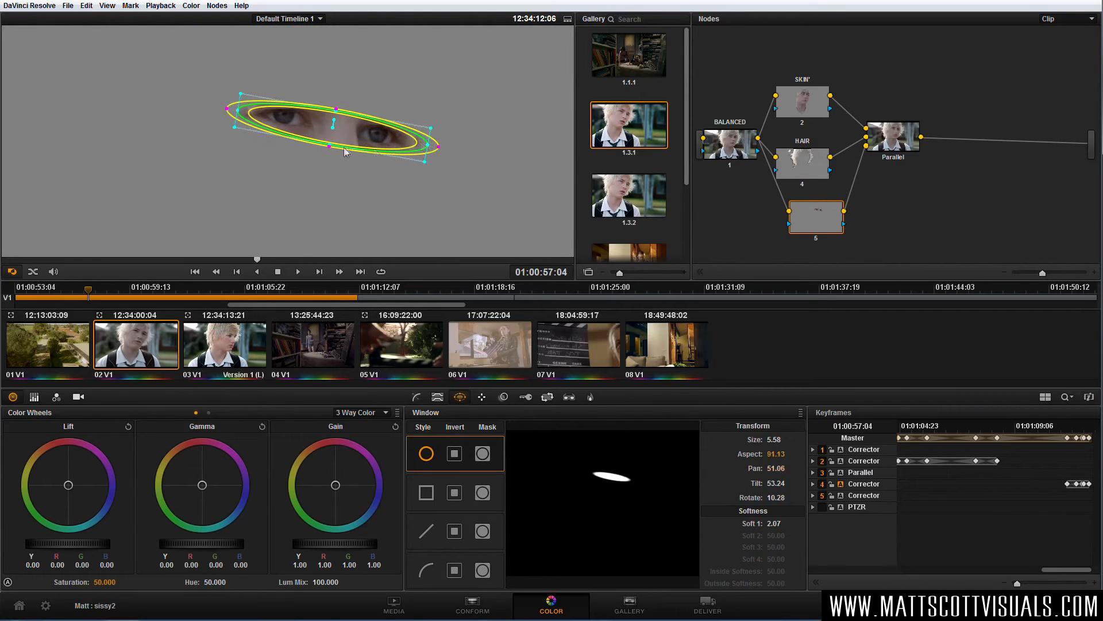
{"action": "left_click_drag", "start_coordinate": [330, 145], "coordinate": [327, 155]}
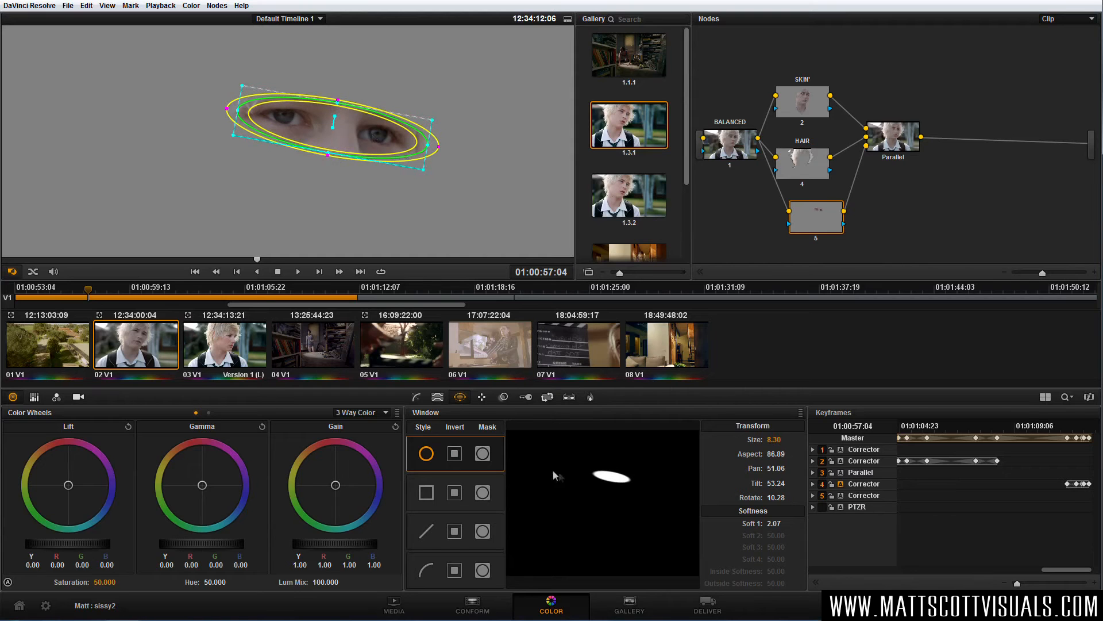
Track the eye window forward from 01:00:57:04 and return the playhead to 01:01:02:11.
{"action": "left_click", "coordinate": [484, 398]}
{"action": "left_click", "coordinate": [483, 476]}
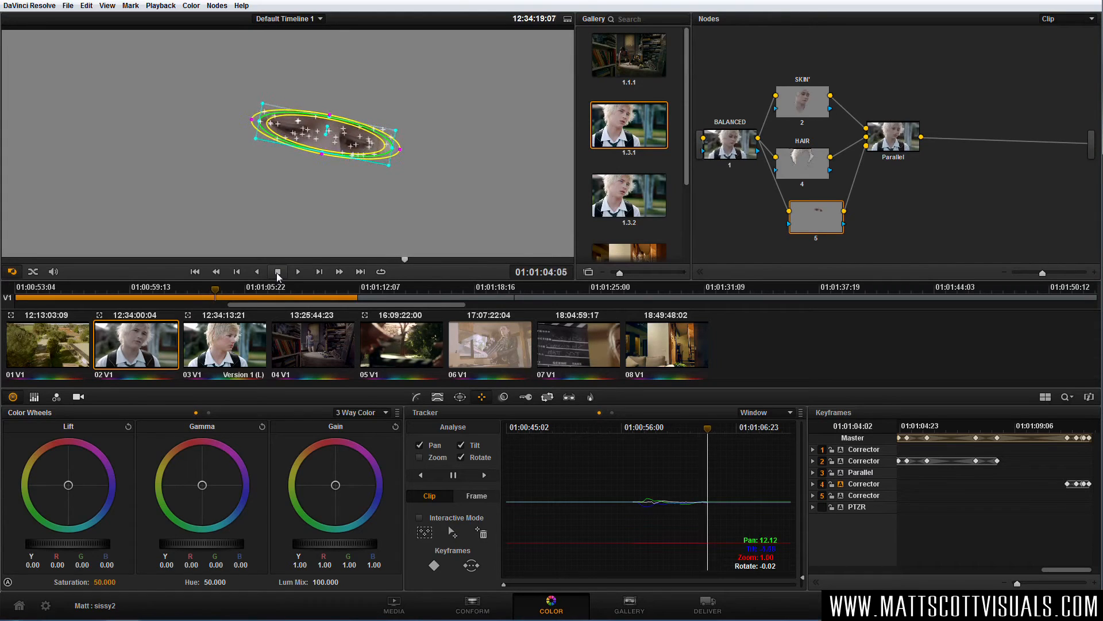
{"action": "left_click_drag", "start_coordinate": [710, 433], "coordinate": [689, 434]}
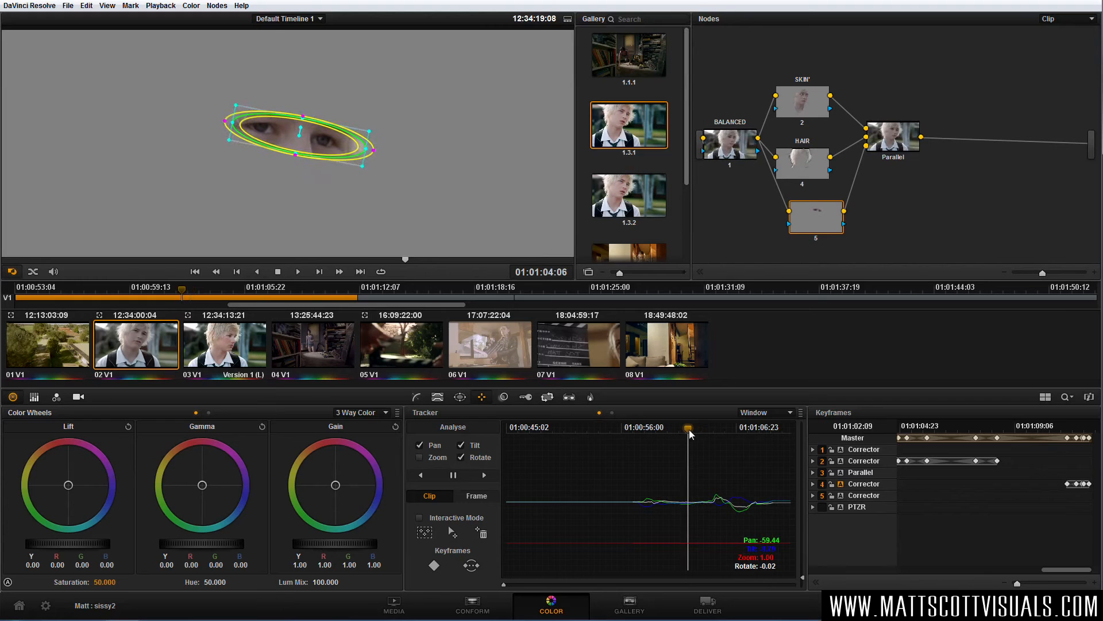
Qualify the irises with luminance 52.9 to 69.0, blur radius 100 and shrink radius 57, and narrow the eye window to aspect 83.56.
{"action": "left_click", "coordinate": [437, 396]}
{"action": "key", "text": "shift+h"}
{"action": "left_click", "coordinate": [789, 543]}
{"action": "left_click_drag", "start_coordinate": [266, 128], "coordinate": [270, 123]}
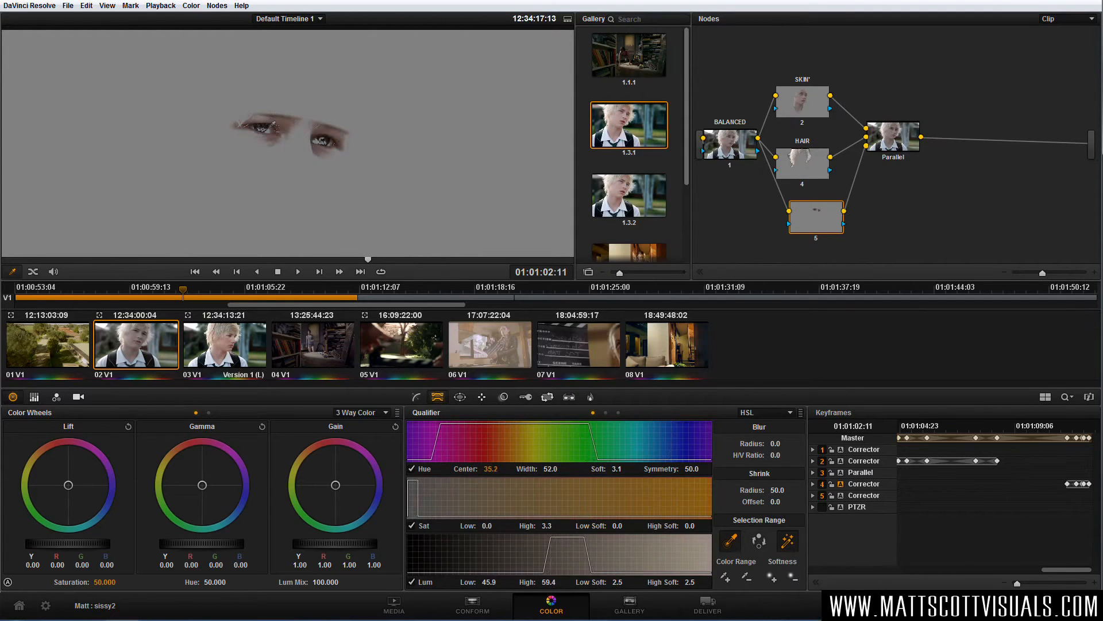
{"action": "left_click_drag", "start_coordinate": [331, 138], "coordinate": [268, 125]}
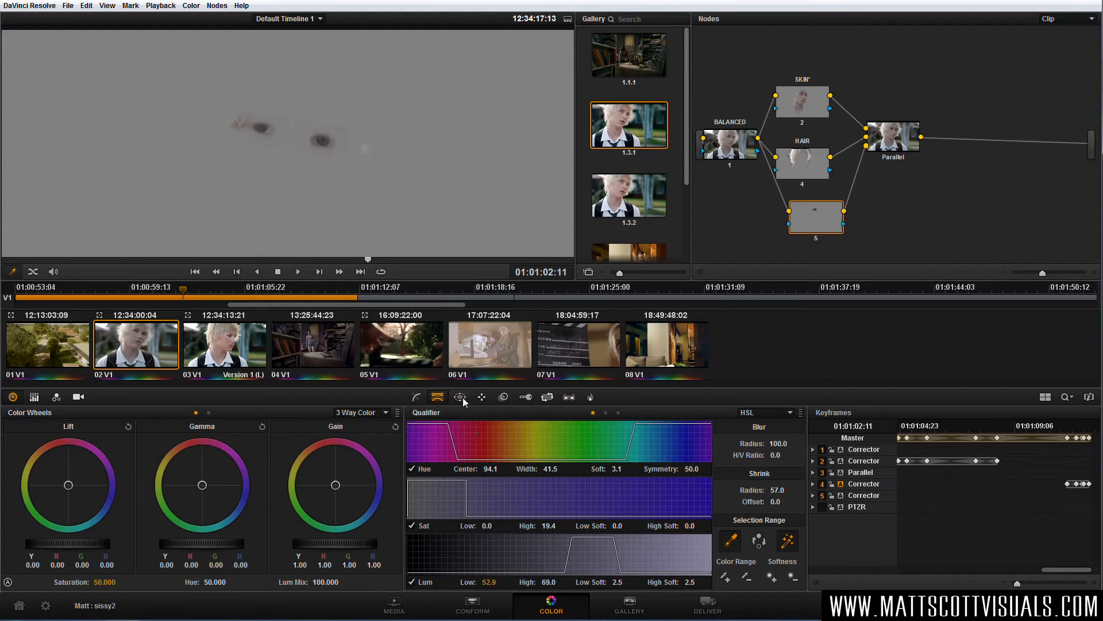
{"action": "left_click", "coordinate": [460, 396]}
{"action": "left_click_drag", "start_coordinate": [366, 150], "coordinate": [298, 141]}
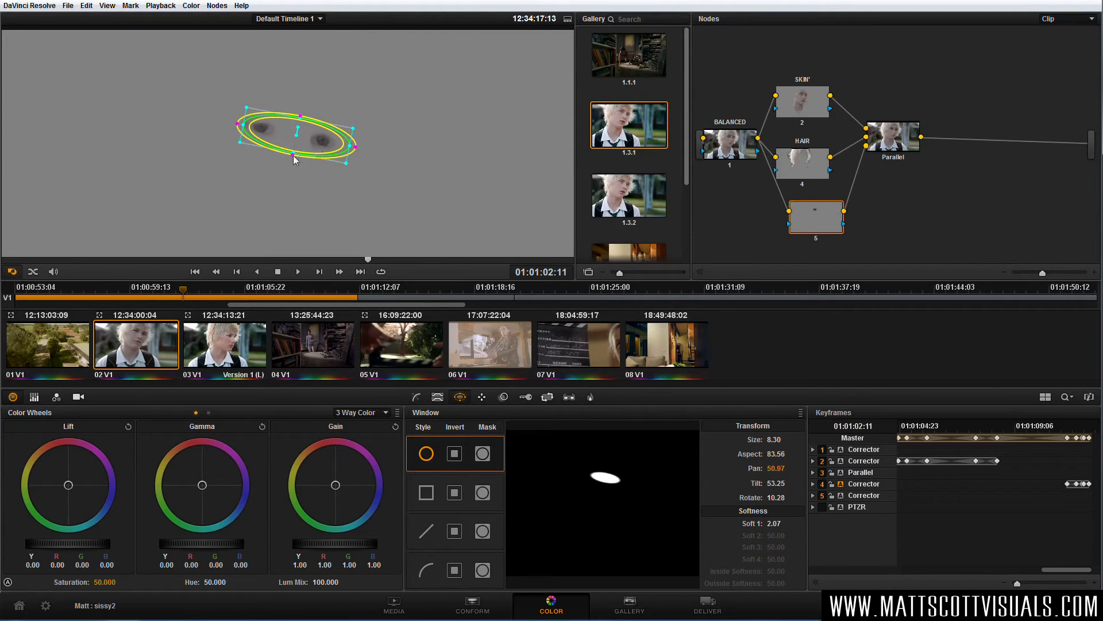
Move node 5 slightly away from HAIR and label it EYES.
{"action": "left_click_drag", "start_coordinate": [813, 230], "coordinate": [802, 245]}
{"action": "right_click", "coordinate": [801, 245]}
{"action": "left_click", "coordinate": [876, 251]}
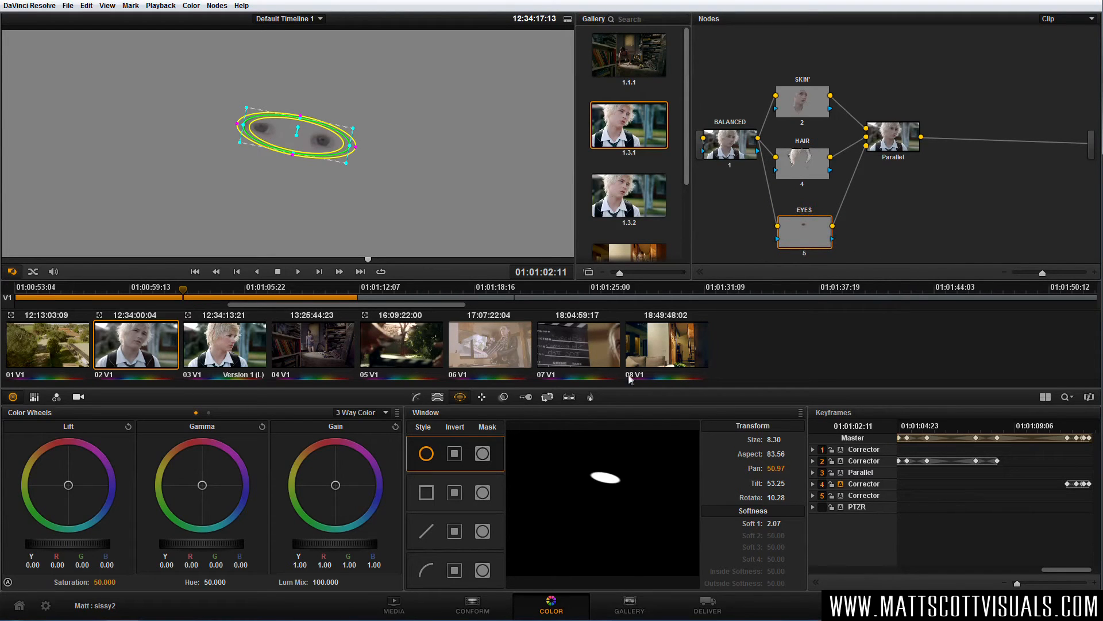
Turn off the highlight and window overlay, raise the irises' gain to 1.34, and tint them blue with gain blue 1.47 and gamma blue 0.04.
{"action": "key", "text": "shift+h"}
{"action": "scroll", "coordinate": [345, 165], "scroll_direction": "up", "scroll_amount": 2}
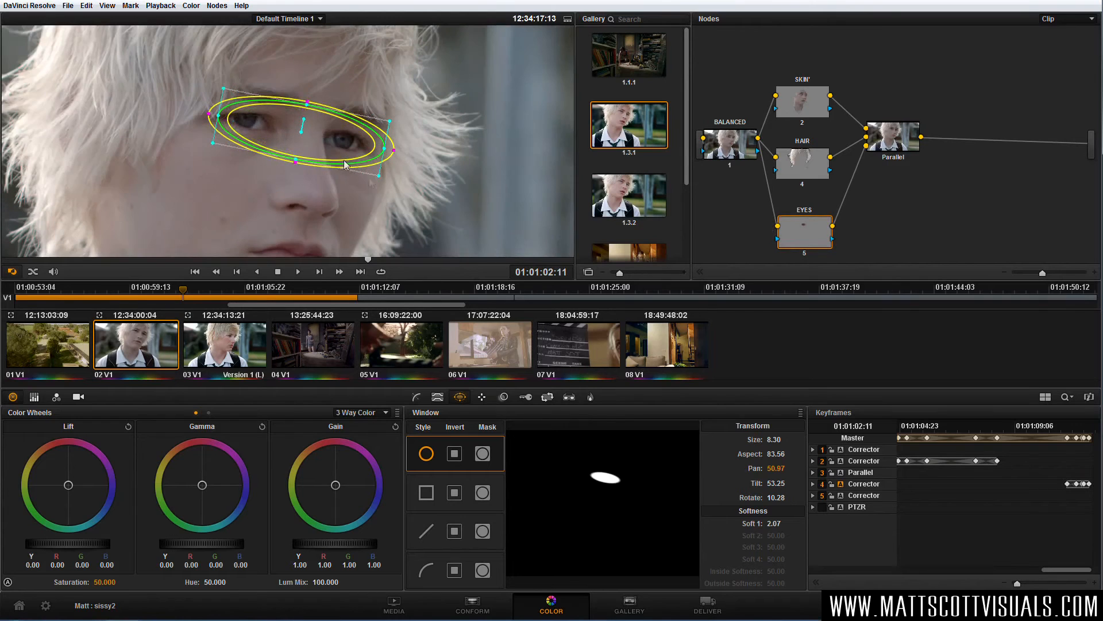
{"action": "left_click", "coordinate": [12, 272]}
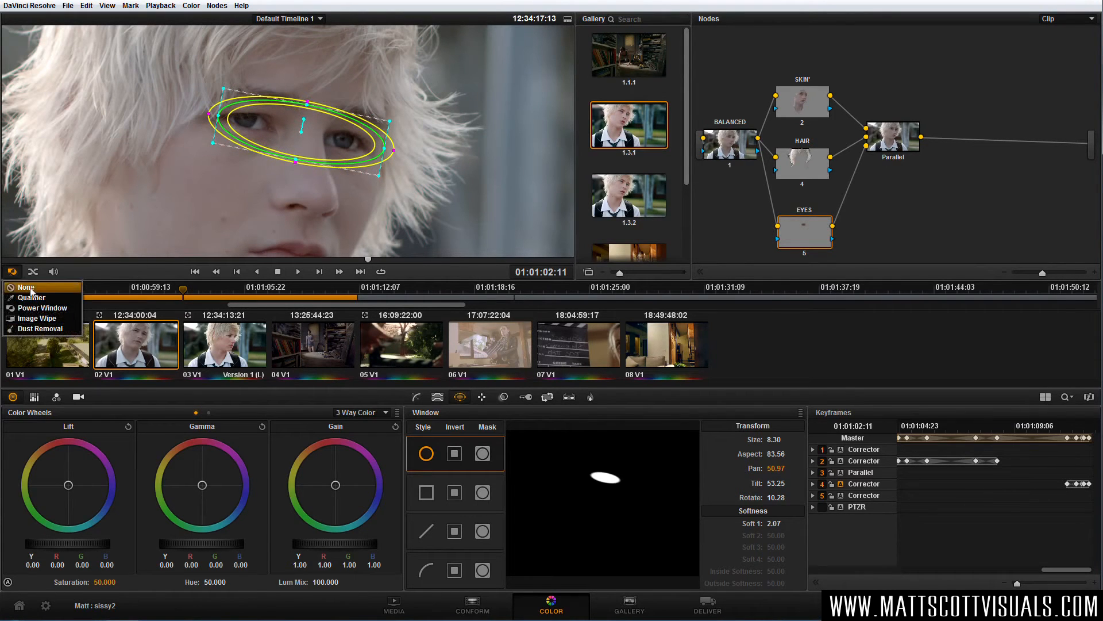
{"action": "left_click", "coordinate": [29, 284]}
{"action": "left_click_drag", "start_coordinate": [324, 544], "coordinate": [463, 521]}
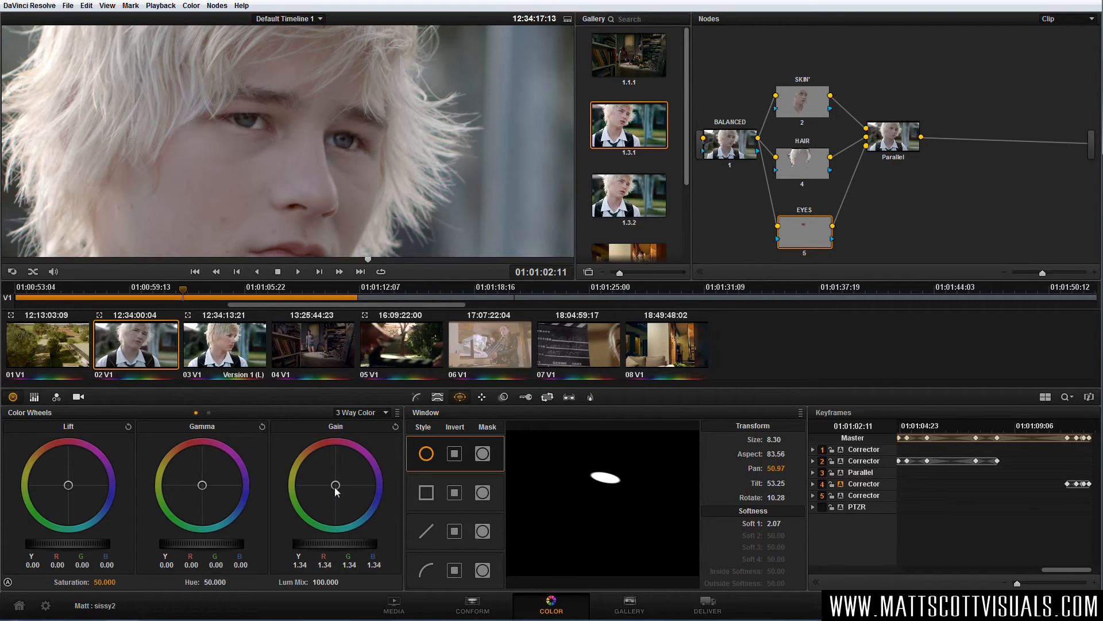
{"action": "left_click_drag", "start_coordinate": [358, 500], "coordinate": [359, 501]}
{"action": "left_click_drag", "start_coordinate": [232, 513], "coordinate": [235, 514]}
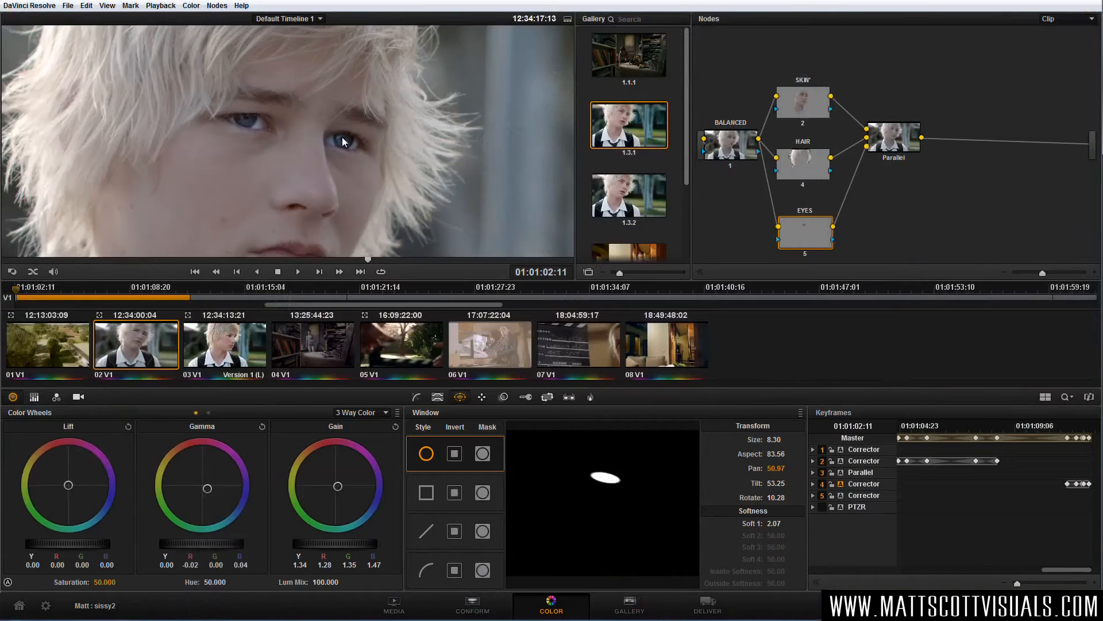
Compare the eyes with the EYES node disabled and enabled, both in close-up and in the wider frame.
{"action": "scroll", "coordinate": [315, 160], "scroll_direction": "up", "scroll_amount": 3}
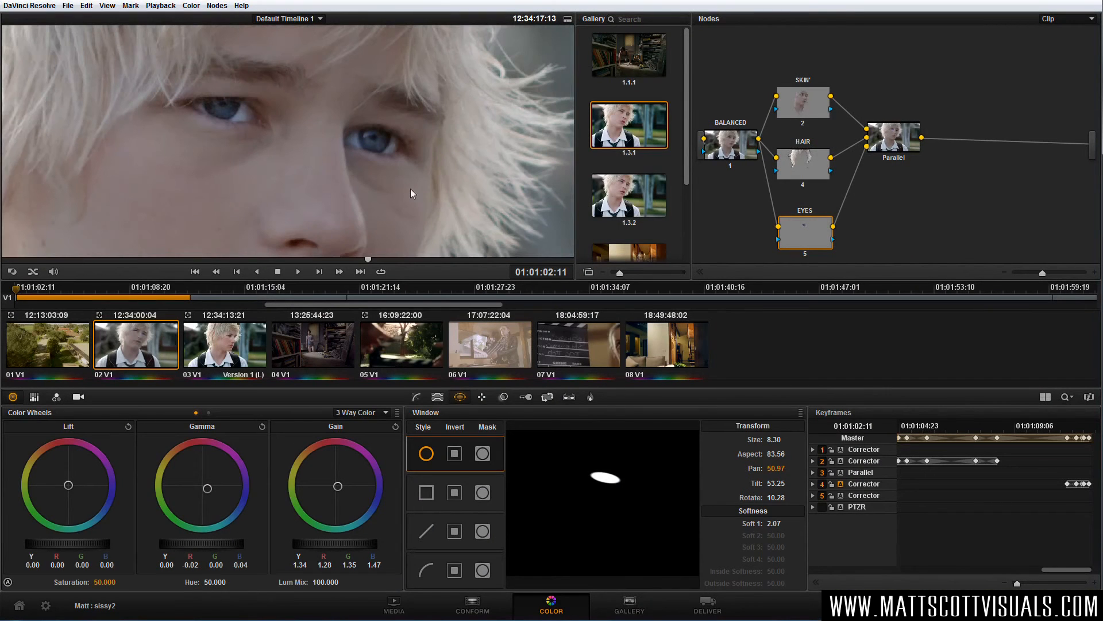
{"action": "key", "text": "ctrl+d"}
{"action": "key", "text": "ctrl+d"}
{"action": "key", "text": "ctrl+d"}
{"action": "key", "text": "ctrl+d"}
{"action": "scroll", "coordinate": [339, 156], "scroll_direction": "down", "scroll_amount": 3}
{"action": "scroll", "coordinate": [331, 167], "scroll_direction": "up", "scroll_amount": 2}
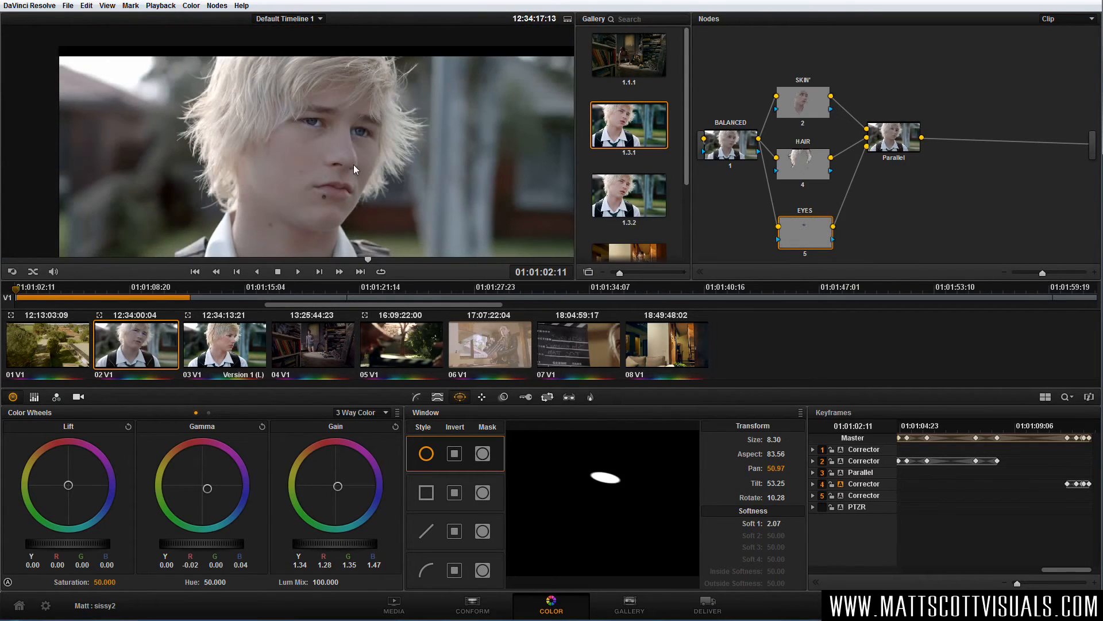
{"action": "scroll", "coordinate": [354, 165], "scroll_direction": "down", "scroll_amount": 3}
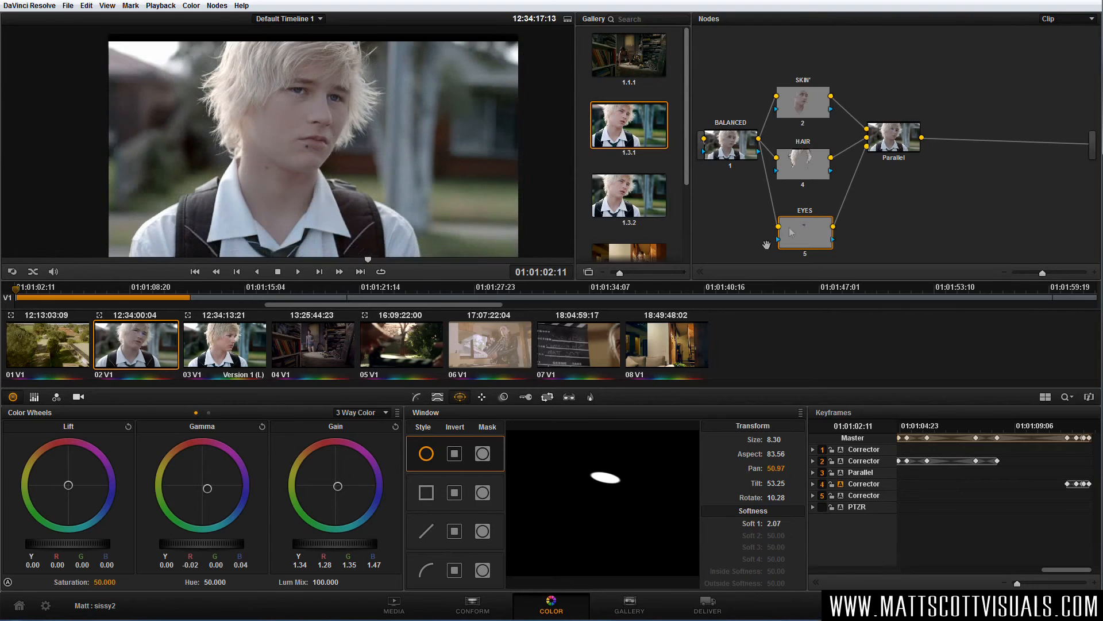
Align the HAIR and EYES nodes in a column beneath the SKIN node.
{"action": "left_click", "coordinate": [803, 103]}
{"action": "left_click", "coordinate": [809, 150]}
{"action": "left_click", "coordinate": [807, 238]}
{"action": "left_click_drag", "start_coordinate": [801, 166], "coordinate": [801, 169]}
{"action": "left_click_drag", "start_coordinate": [798, 238], "coordinate": [797, 236]}
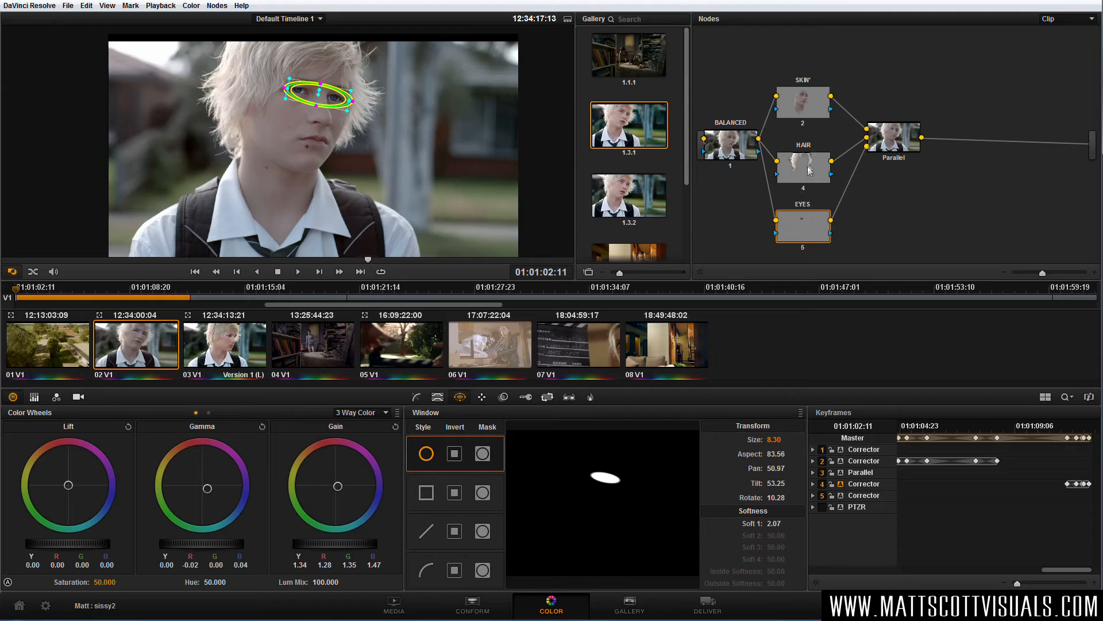
Move the Parallel node closer to the three branches, centred beside the HAIR node.
{"action": "left_click_drag", "start_coordinate": [898, 151], "coordinate": [884, 171]}
{"action": "left_click", "coordinate": [884, 171]}
{"action": "right_click", "coordinate": [883, 163]}
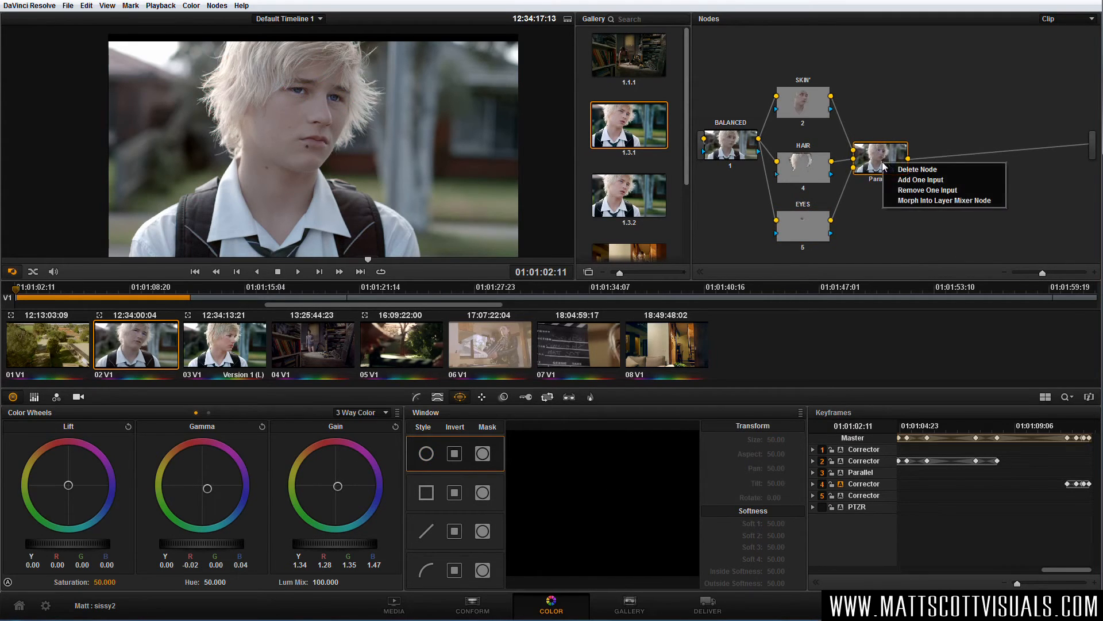
{"action": "left_click", "coordinate": [877, 162]}
{"action": "left_click_drag", "start_coordinate": [872, 164], "coordinate": [869, 158]}
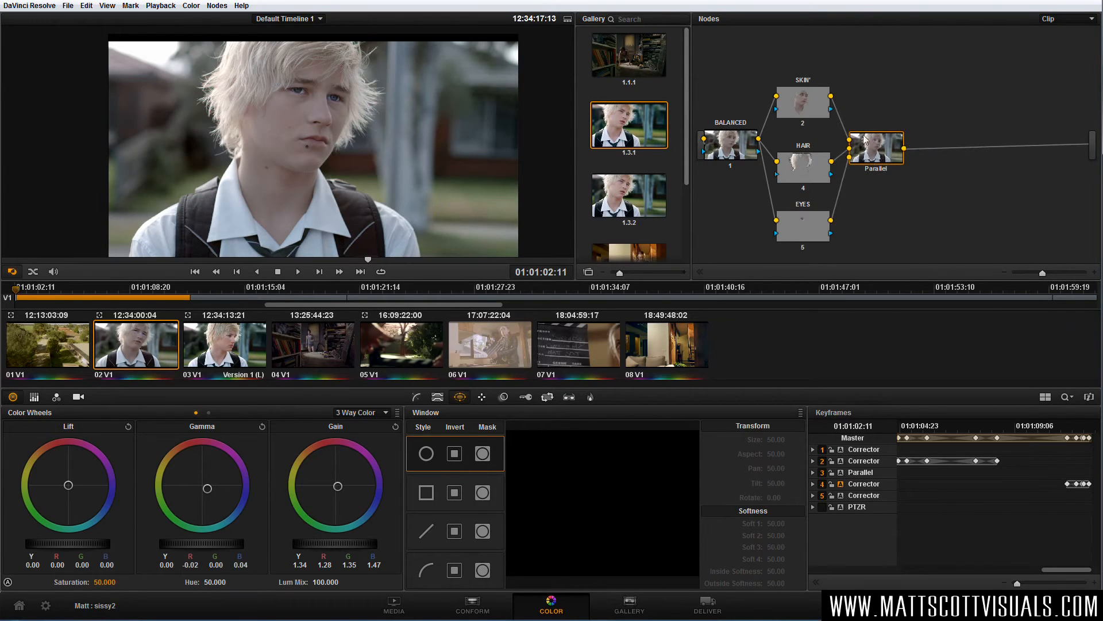
Shift the SKIN, HAIR and EYES nodes upward in the node graph to clear space below EYES.
{"action": "left_click", "coordinate": [727, 150]}
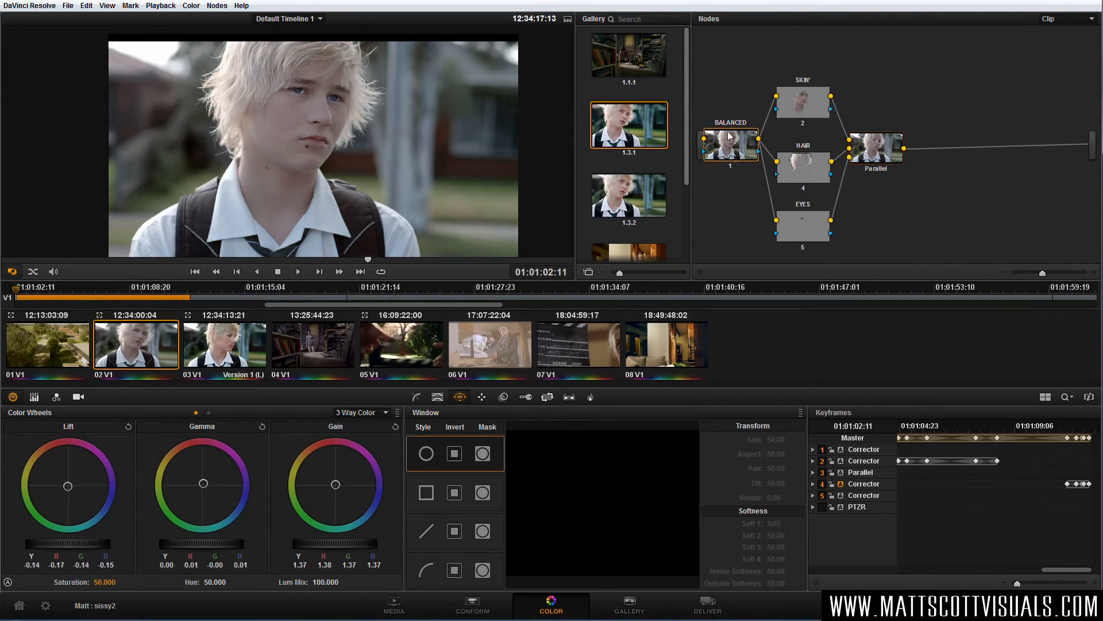
{"action": "left_click", "coordinate": [873, 144]}
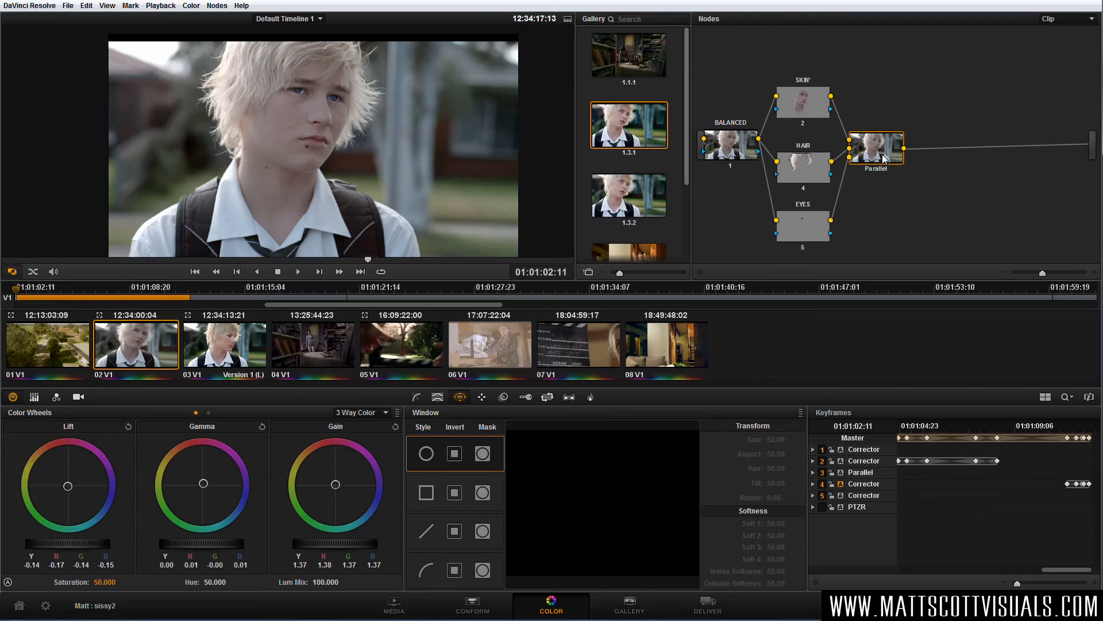
{"action": "left_click_drag", "start_coordinate": [813, 235], "coordinate": [808, 230]}
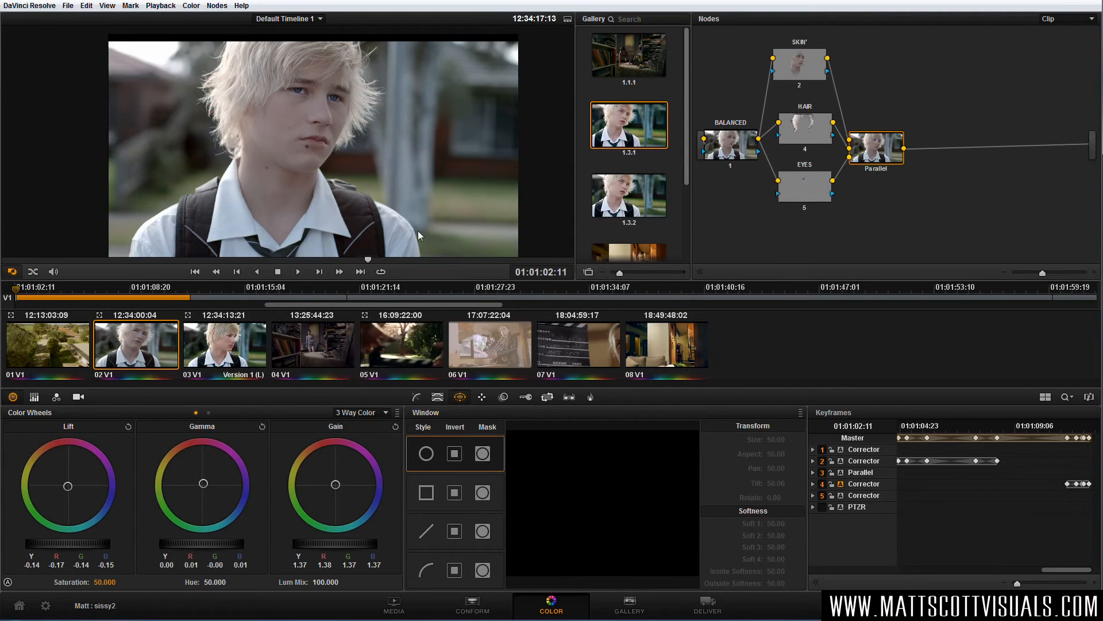
{"action": "scroll", "coordinate": [320, 225], "scroll_direction": "down", "scroll_amount": 4}
{"action": "scroll", "coordinate": [321, 226], "scroll_direction": "up", "scroll_amount": 3}
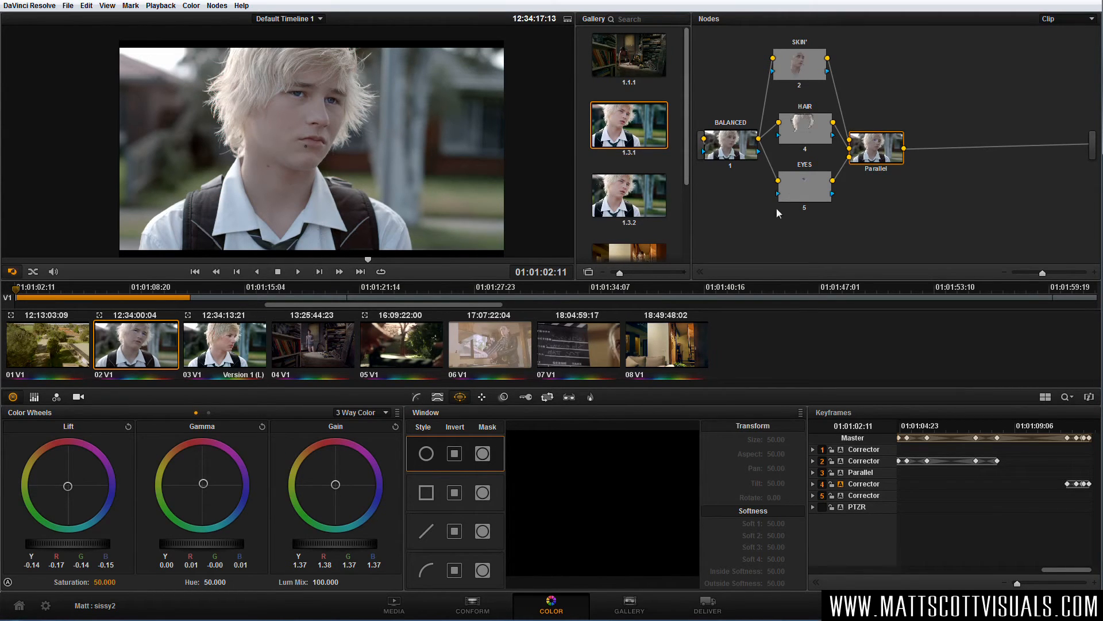
Add a parallel node from SKIN, place it beneath EYES and label it SHIRT.
{"action": "left_click", "coordinate": [813, 195]}
{"action": "left_click", "coordinate": [812, 68]}
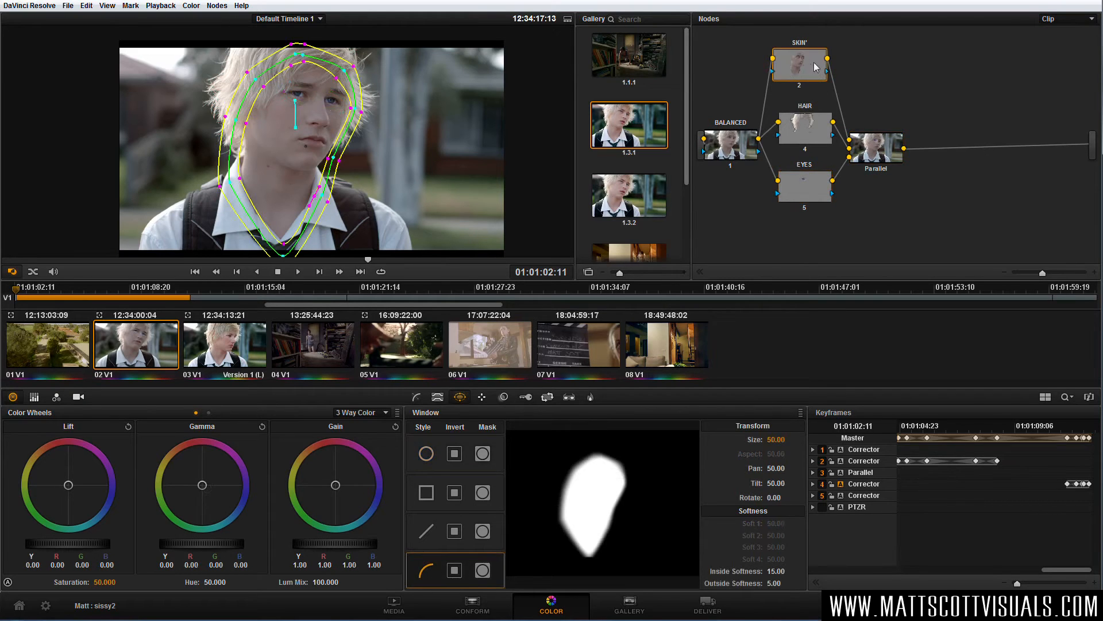
{"action": "left_click", "coordinate": [196, 9]}
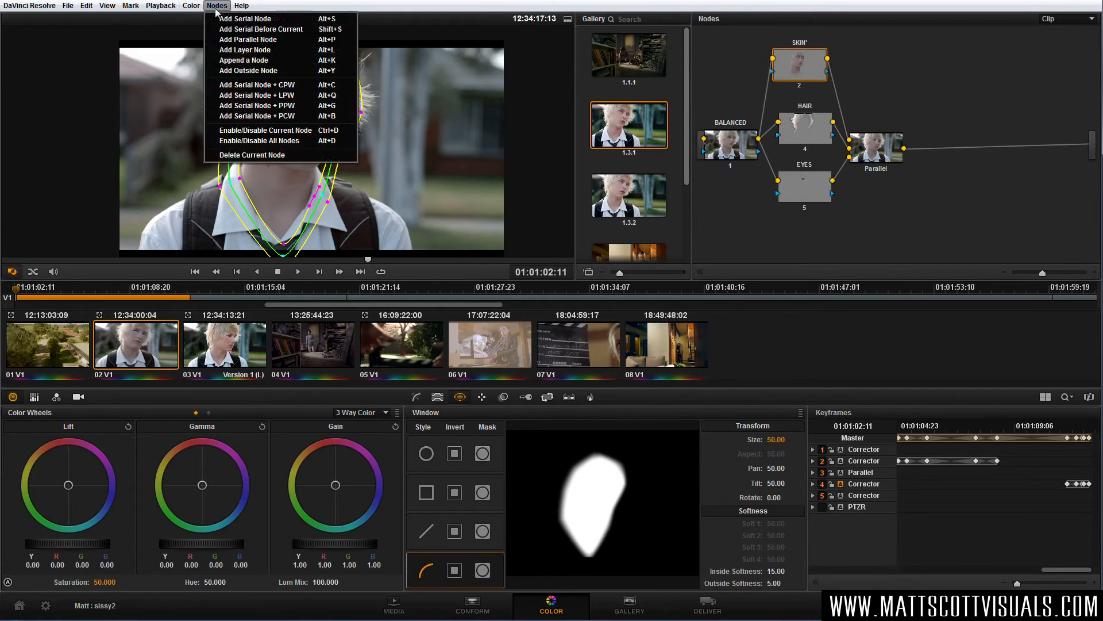
{"action": "left_click", "coordinate": [270, 42]}
{"action": "left_click_drag", "start_coordinate": [803, 259], "coordinate": [807, 235]}
{"action": "right_click", "coordinate": [809, 236]}
{"action": "left_click", "coordinate": [837, 244]}
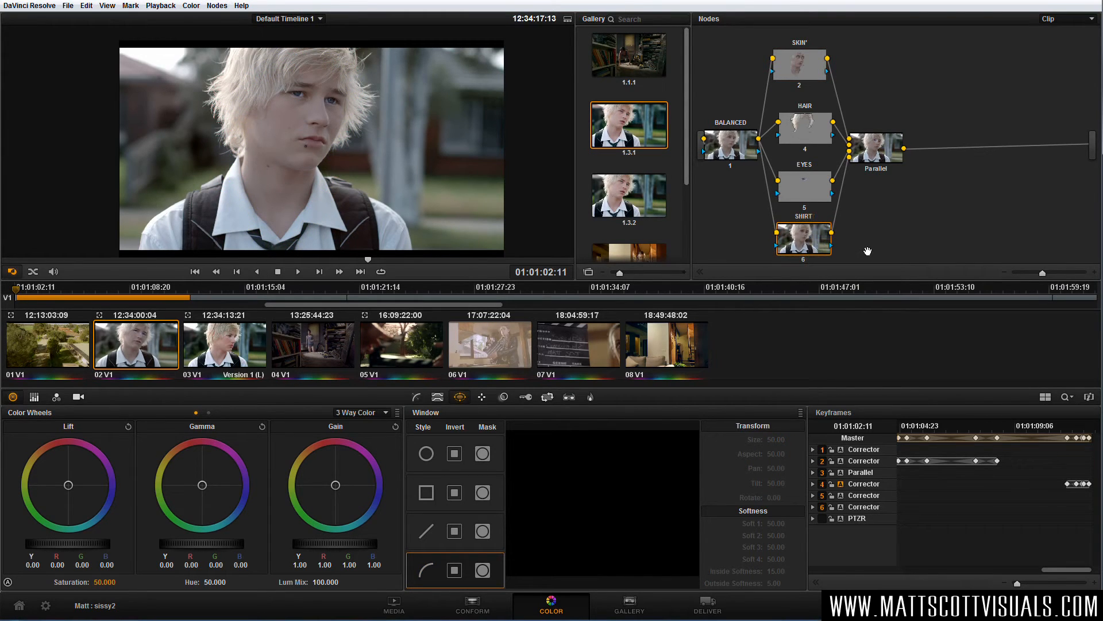
Sample the shirt collar with the HSL qualifier on the SHIRT node and raise the high luminance limit to 97.1.
{"action": "left_click", "coordinate": [439, 398]}
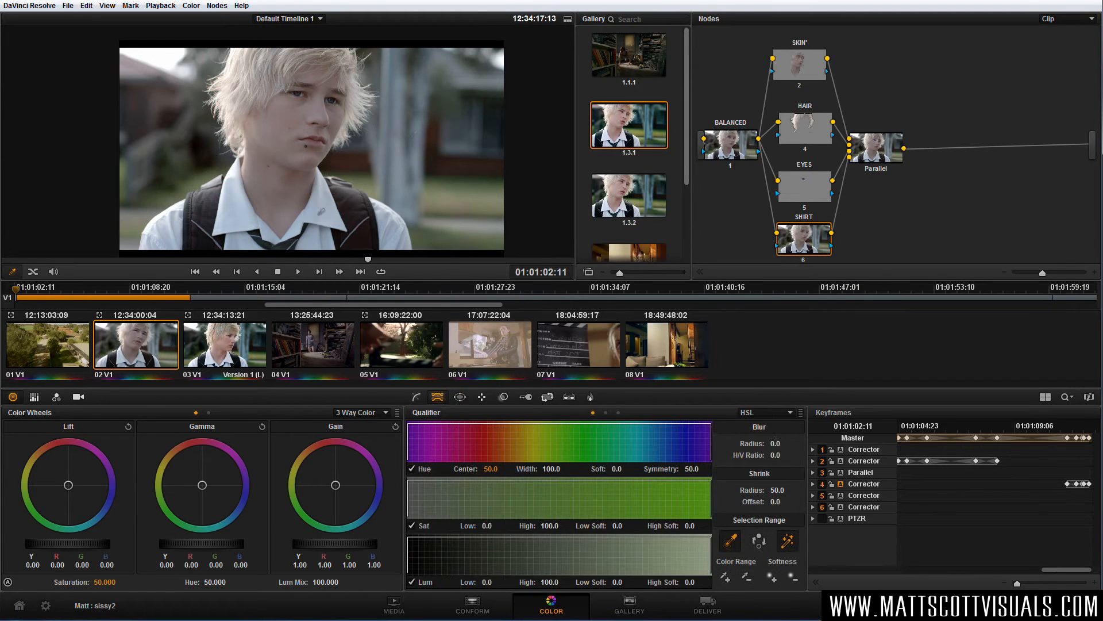
{"action": "left_click", "coordinate": [324, 214]}
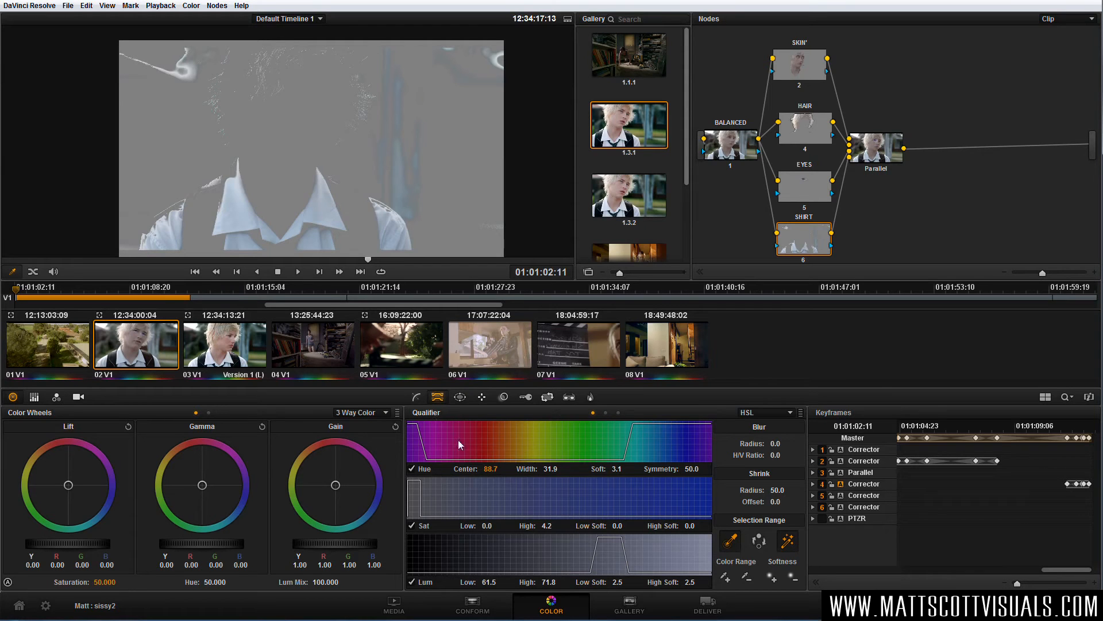
{"action": "left_click_drag", "start_coordinate": [549, 582], "coordinate": [561, 580]}
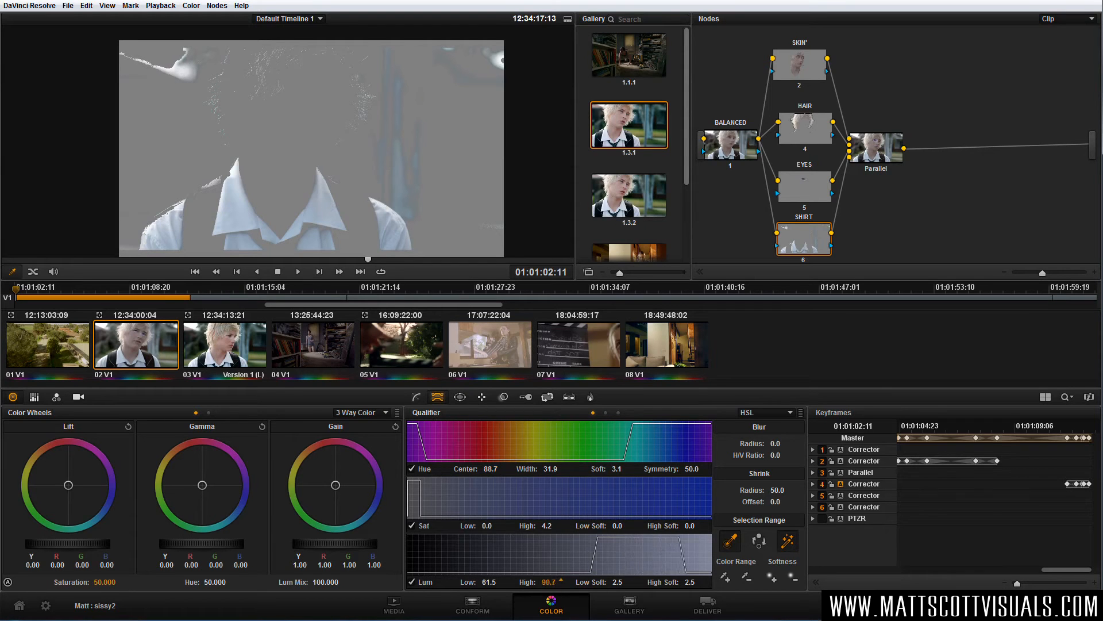
Compare the shirt key with hue qualification on and off, and leave hue disabled.
{"action": "left_click", "coordinate": [411, 468]}
{"action": "left_click", "coordinate": [411, 469]}
{"action": "left_click", "coordinate": [411, 468]}
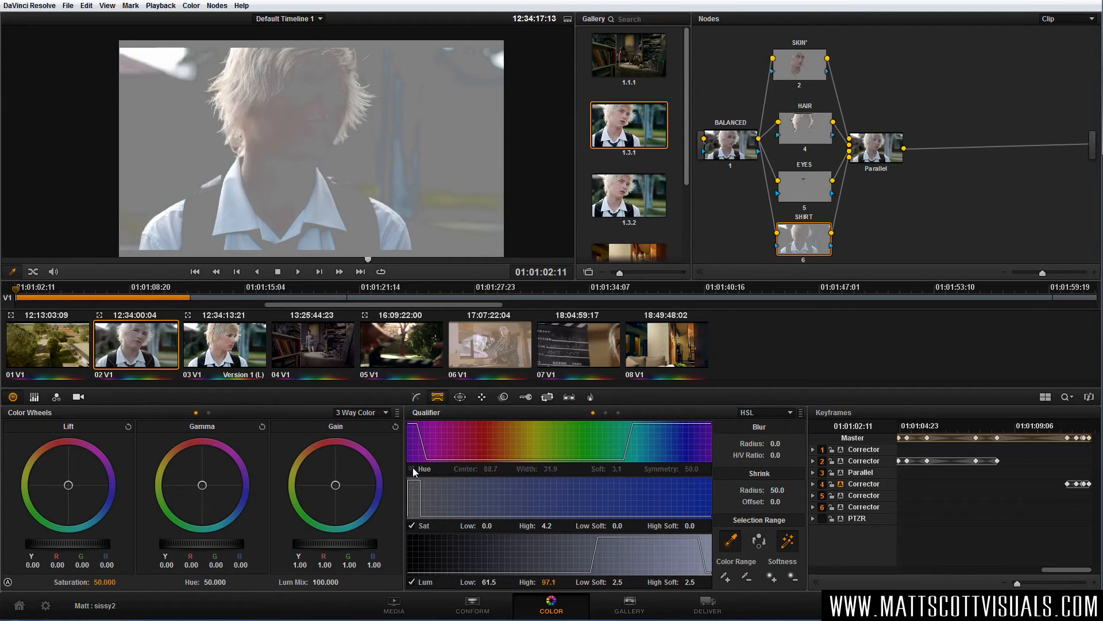
{"action": "left_click", "coordinate": [411, 469]}
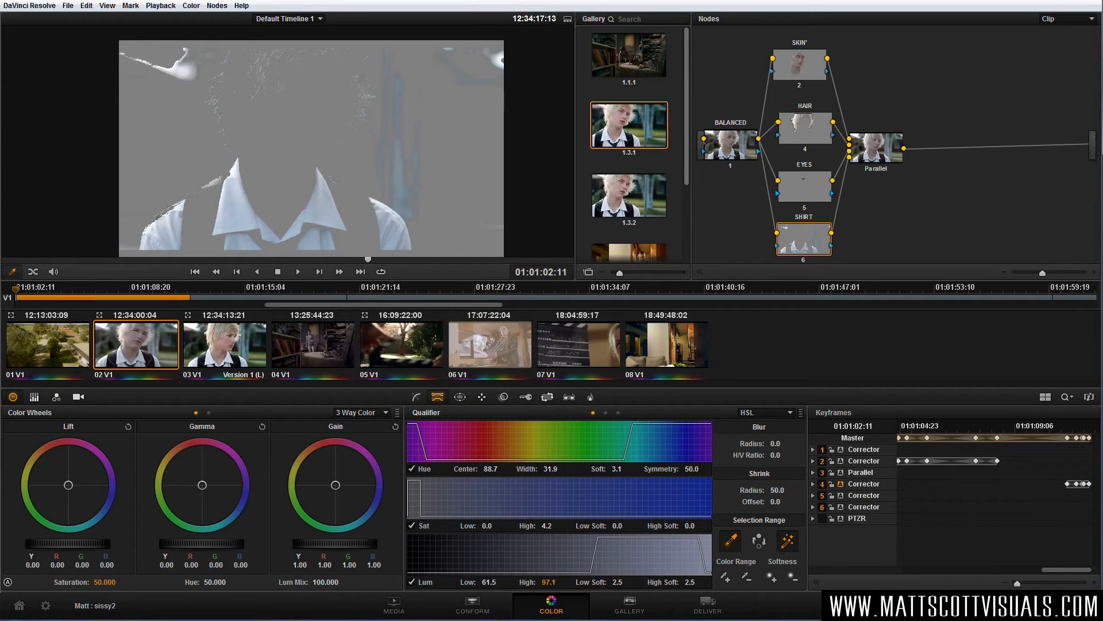
{"action": "scroll", "coordinate": [287, 173], "scroll_direction": "up", "scroll_amount": 2}
{"action": "left_click_drag", "start_coordinate": [287, 172], "coordinate": [378, 92]}
{"action": "left_click", "coordinate": [412, 468]}
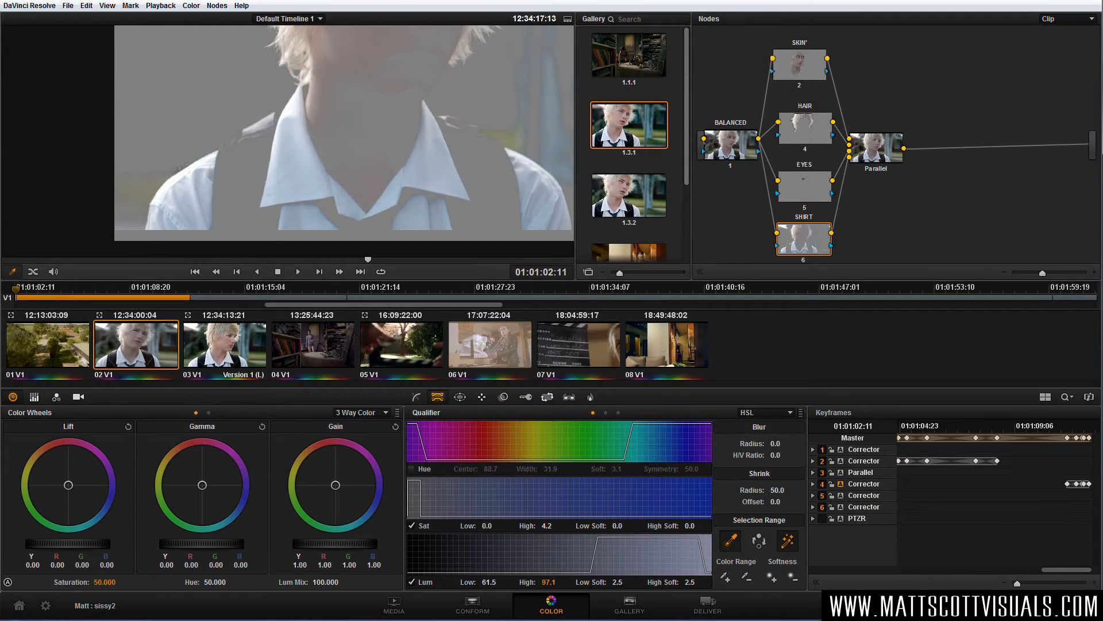
Adjust the SHIRT luminance key to low 60.4, high 100.0 and high soft 0.0.
{"action": "scroll", "coordinate": [386, 156], "scroll_direction": "down", "scroll_amount": 5}
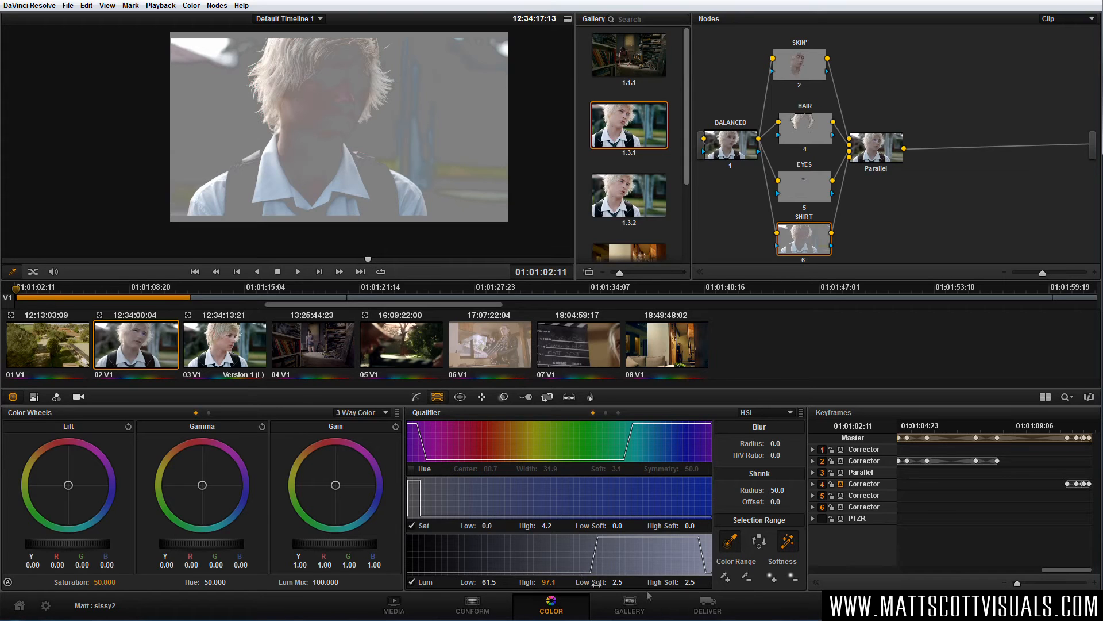
{"action": "left_click_drag", "start_coordinate": [691, 584], "coordinate": [673, 584]}
{"action": "left_click_drag", "start_coordinate": [550, 583], "coordinate": [569, 582]}
{"action": "left_click_drag", "start_coordinate": [489, 583], "coordinate": [482, 583]}
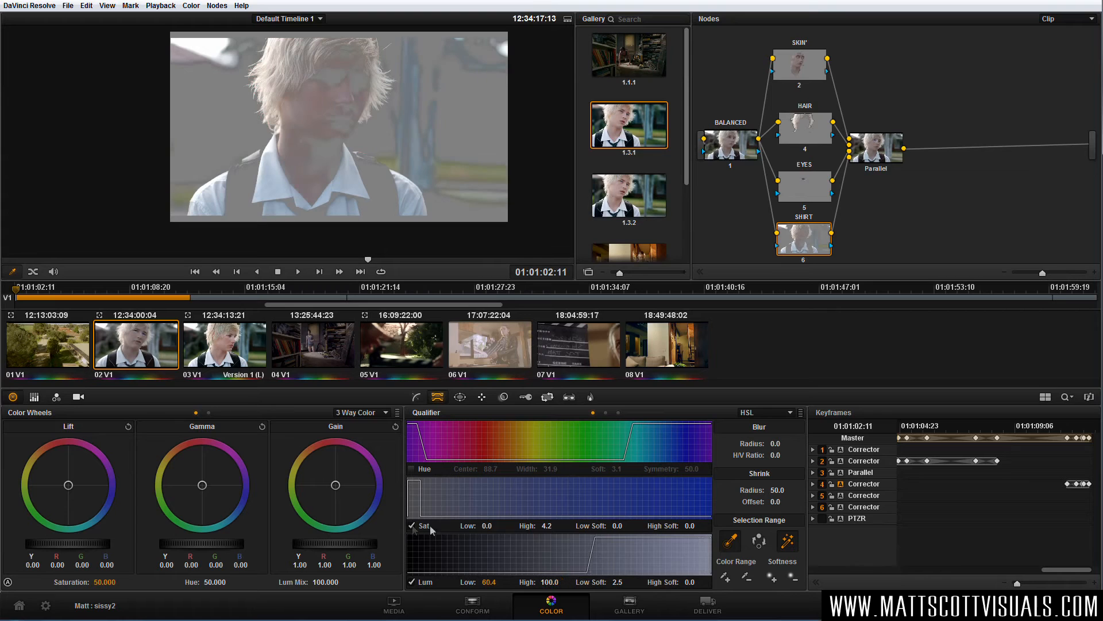
Draw a closed curve window around the shirt and collar on the SHIRT node and pull its collar-tip point inward.
{"action": "left_click", "coordinate": [460, 397]}
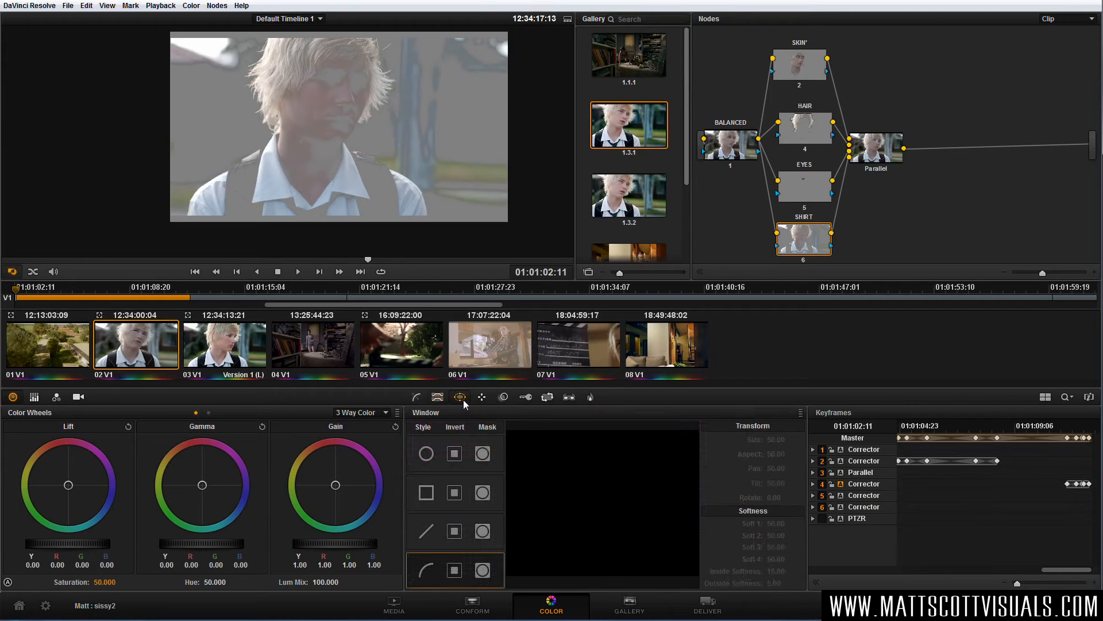
{"action": "left_click", "coordinate": [425, 570]}
{"action": "left_click", "coordinate": [180, 215]}
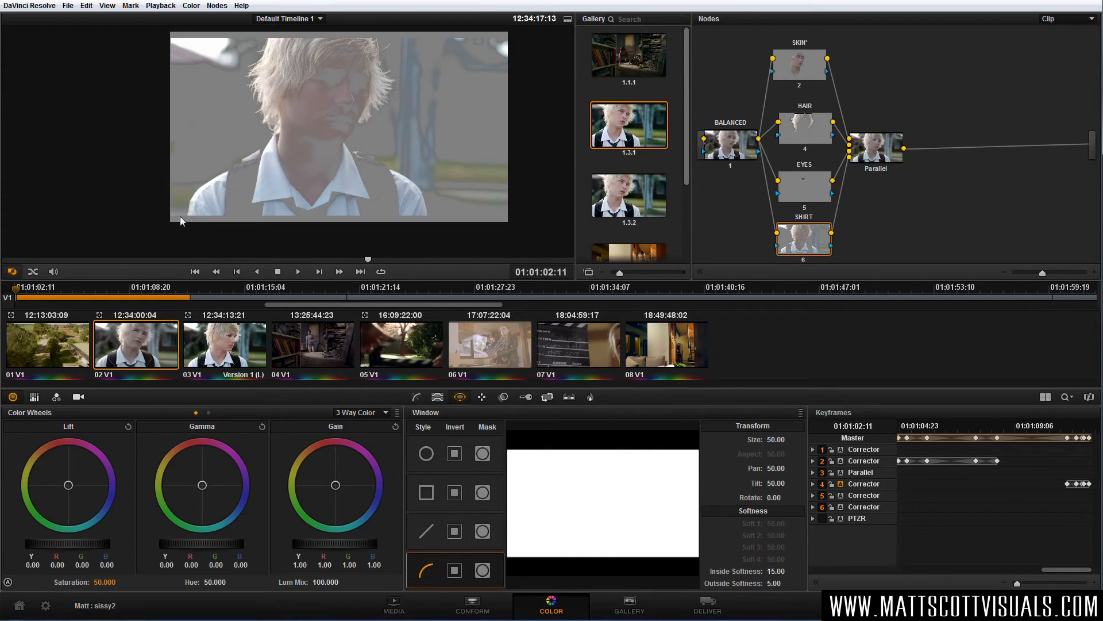
{"action": "left_click", "coordinate": [201, 175]}
{"action": "left_click", "coordinate": [271, 123]}
{"action": "left_click", "coordinate": [289, 144]}
{"action": "left_click", "coordinate": [338, 135]}
{"action": "left_click", "coordinate": [372, 142]}
{"action": "left_click", "coordinate": [430, 190]}
{"action": "left_click", "coordinate": [434, 234]}
{"action": "left_click", "coordinate": [185, 237]}
{"action": "left_click", "coordinate": [180, 216]}
{"action": "left_click", "coordinate": [193, 225]}
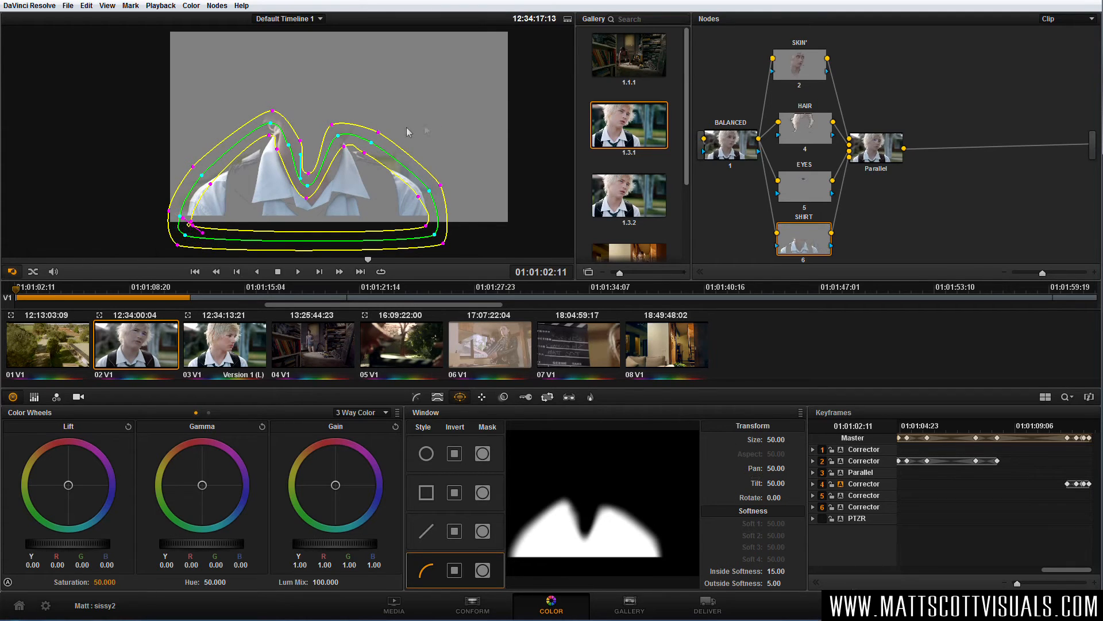
{"action": "left_click_drag", "start_coordinate": [270, 123], "coordinate": [277, 133]}
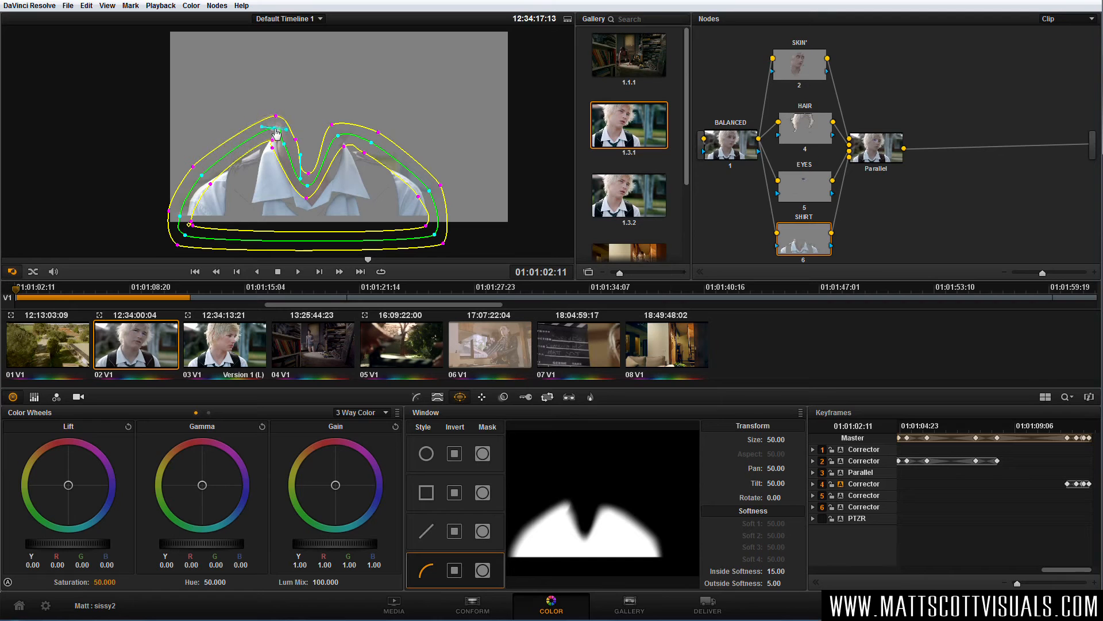
Set the SHIRT key's blur radius to 43.9, enable hue with its center at 85.6, and increase the hue softness.
{"action": "left_click", "coordinate": [438, 397]}
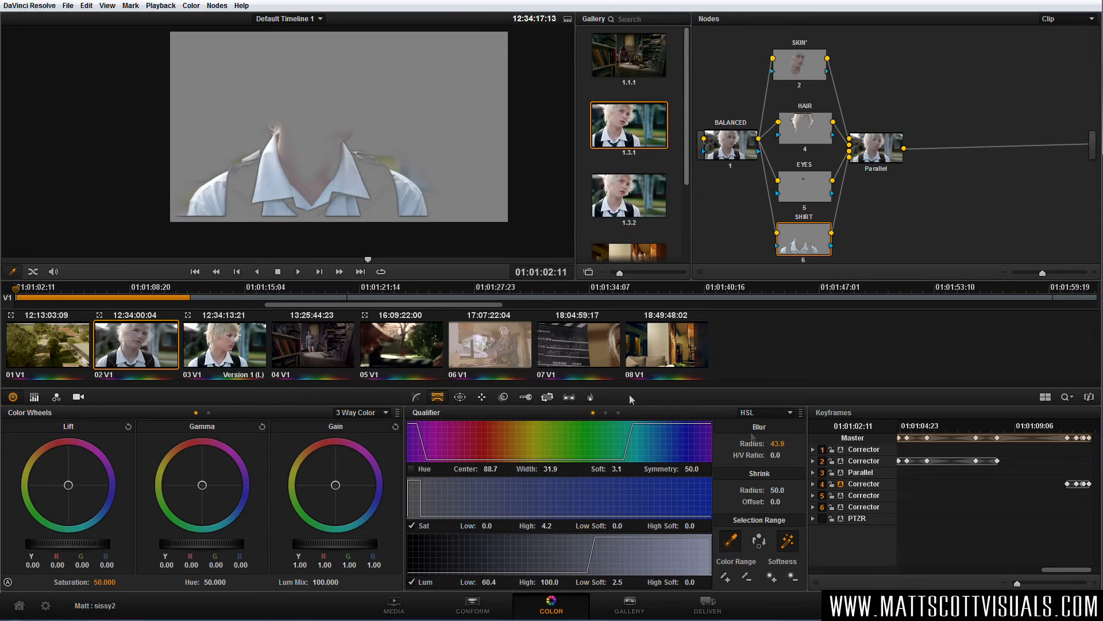
{"action": "left_click", "coordinate": [410, 469]}
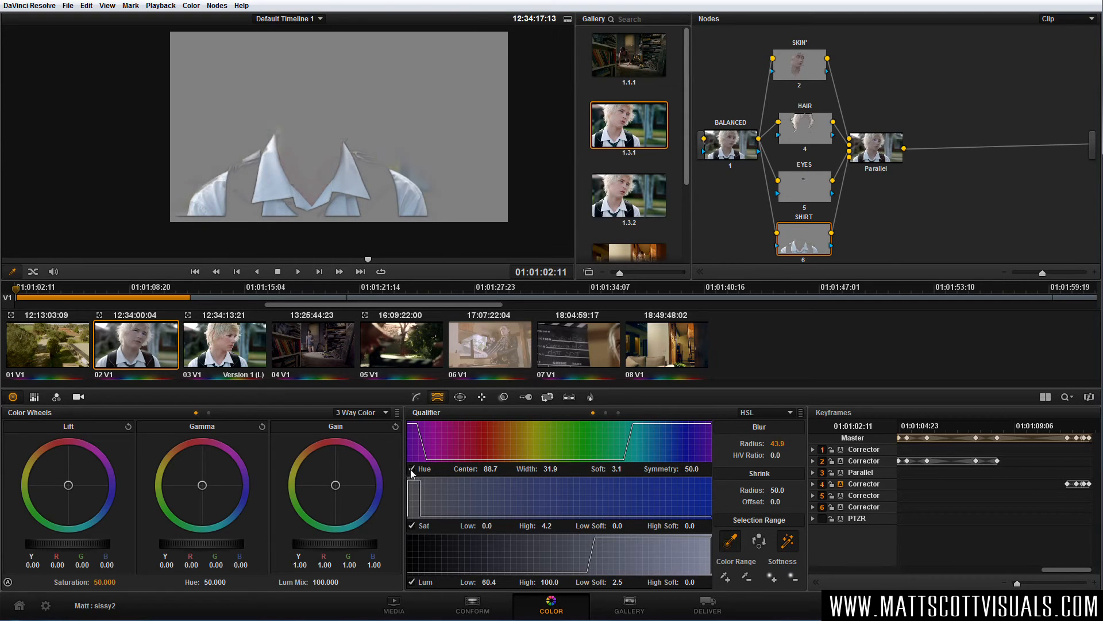
{"action": "mouse_move", "coordinate": [490, 469]}
{"action": "left_mouse_down"}
{"action": "mouse_move", "coordinate": [467, 469]}
{"action": "mouse_move", "coordinate": [484, 469]}
{"action": "left_mouse_up"}
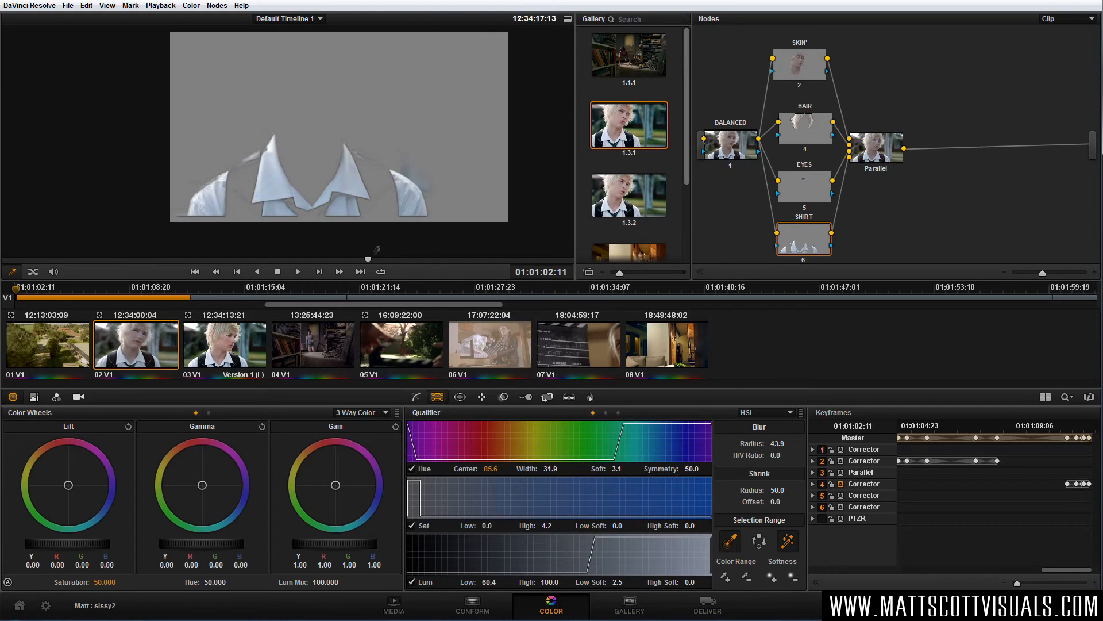
{"action": "left_click_drag", "start_coordinate": [614, 468], "coordinate": [631, 470]}
Track the SHIRT window forward from the drawn frame, return there, and track it in reverse to the clip's start.
{"action": "left_click", "coordinate": [483, 397]}
{"action": "left_click", "coordinate": [485, 475]}
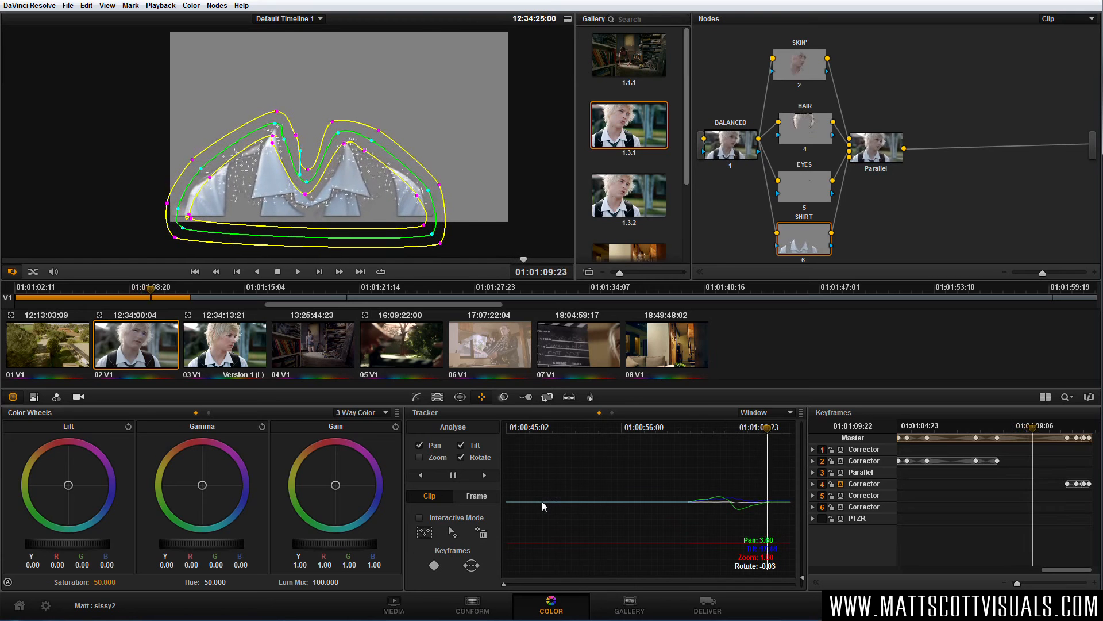
{"action": "left_click", "coordinate": [454, 474]}
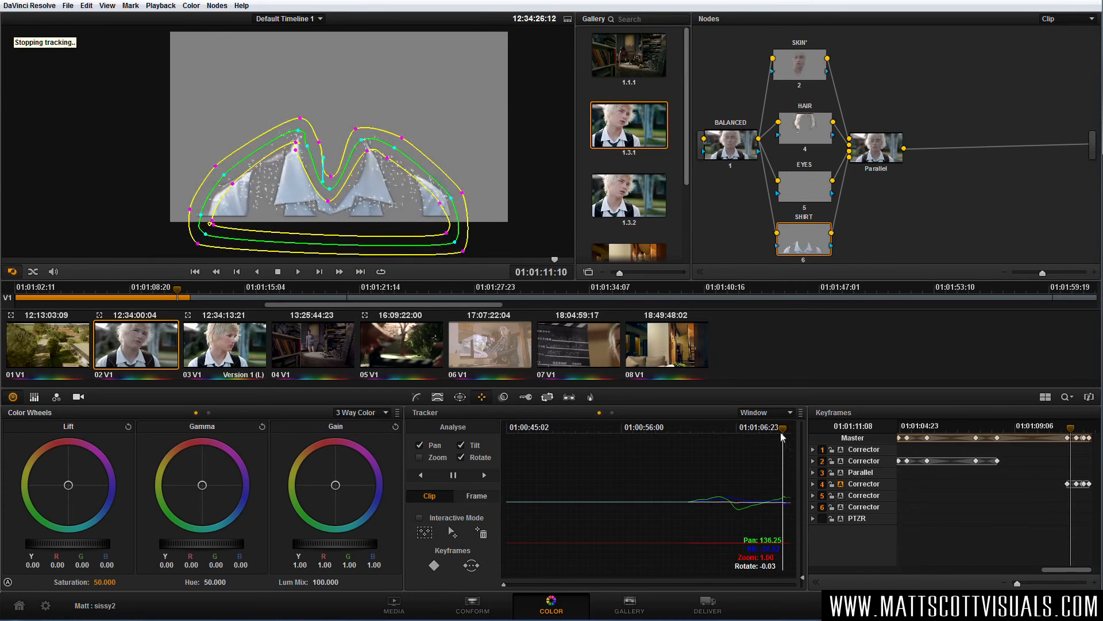
{"action": "left_click_drag", "start_coordinate": [781, 435], "coordinate": [689, 440]}
{"action": "left_click", "coordinate": [420, 474]}
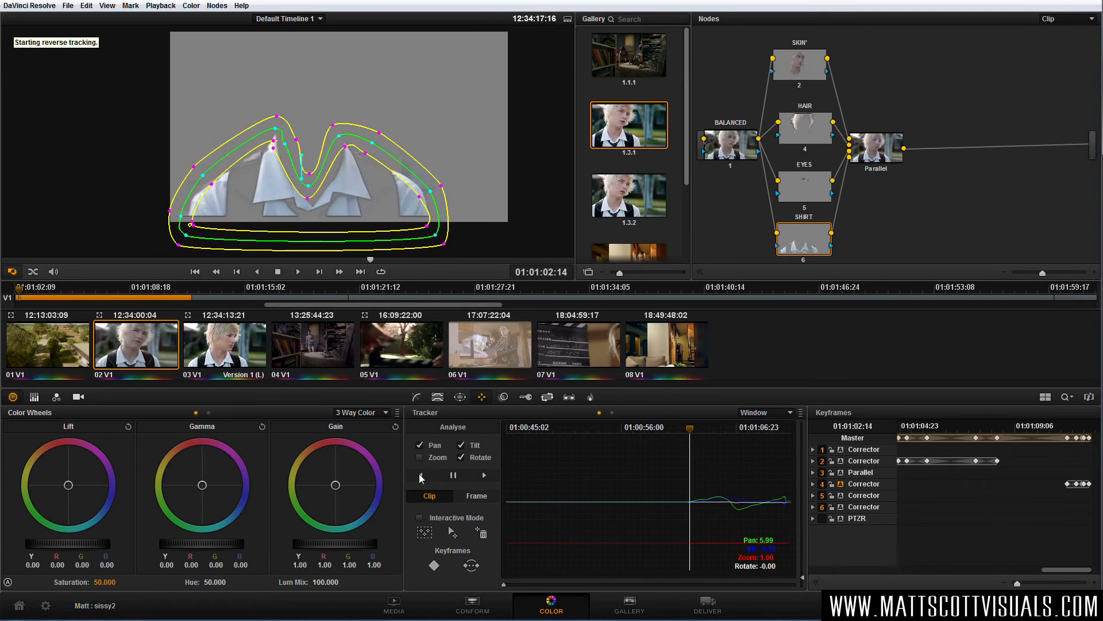
{"action": "left_click", "coordinate": [454, 475]}
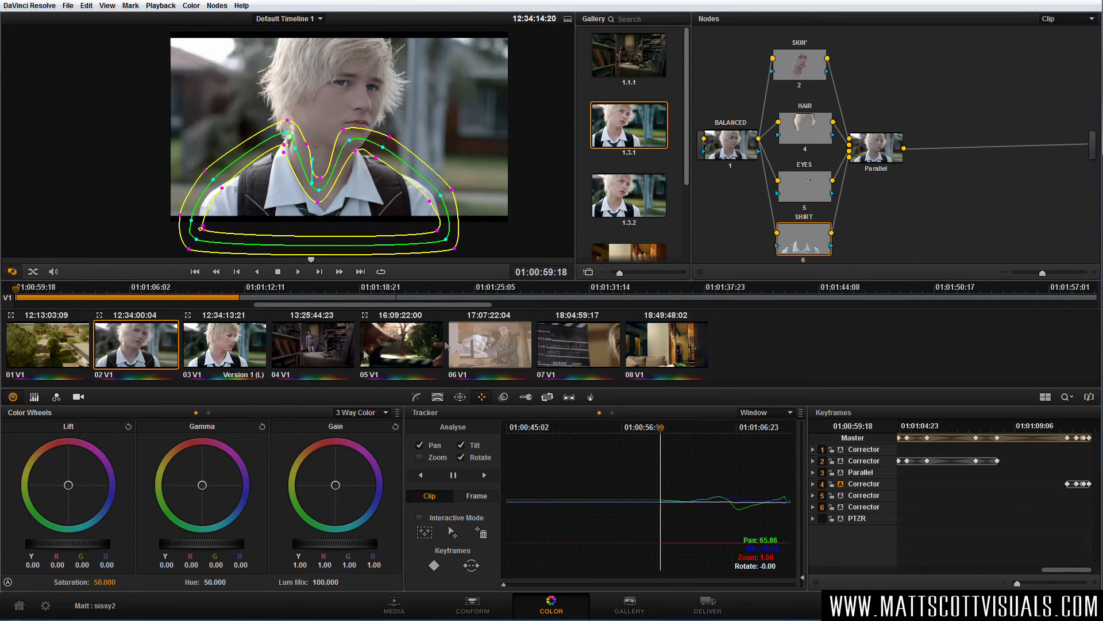
Reset the gamma and gain corrections on the EYES node and bring up the custom curves.
{"action": "left_click", "coordinate": [817, 191]}
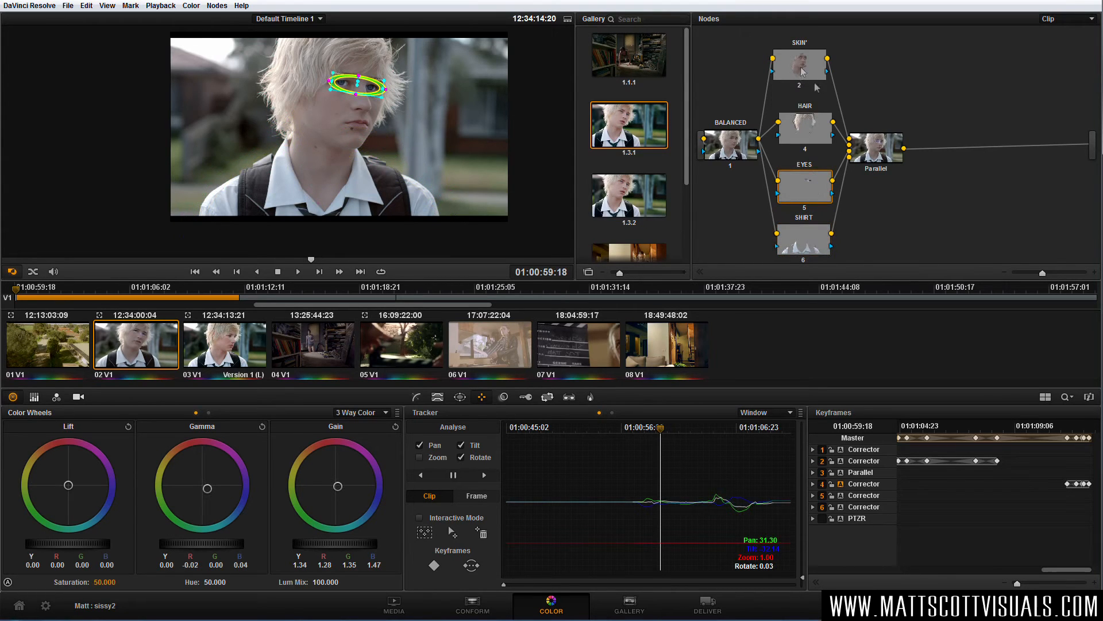
{"action": "left_click", "coordinate": [884, 156]}
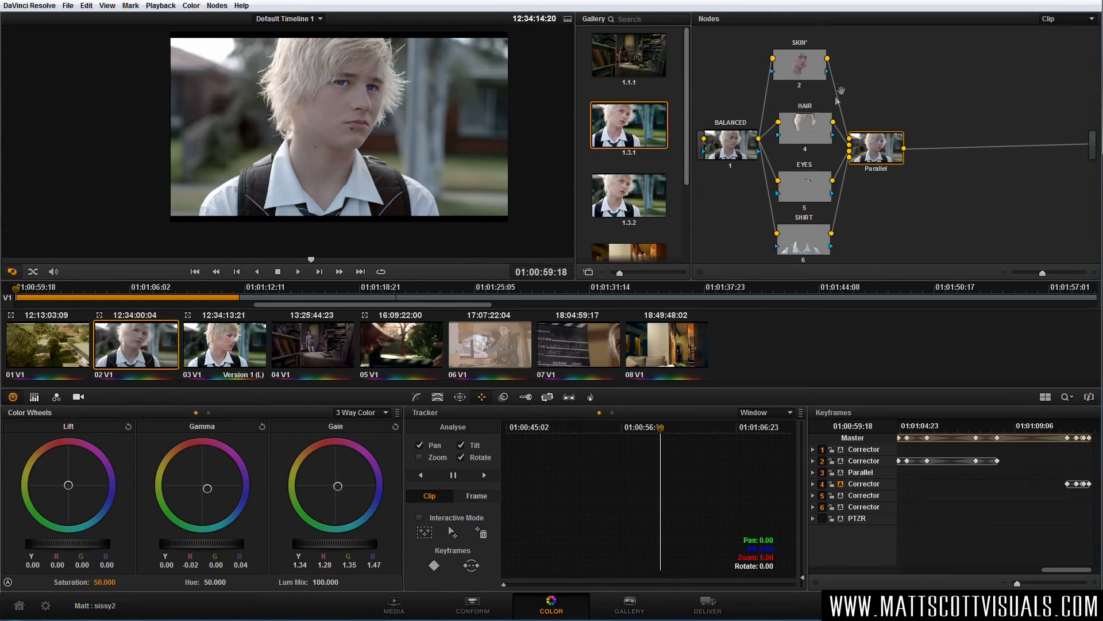
{"action": "left_click", "coordinate": [804, 183]}
{"action": "left_click", "coordinate": [262, 426]}
{"action": "left_click", "coordinate": [395, 426]}
{"action": "left_click", "coordinate": [417, 397]}
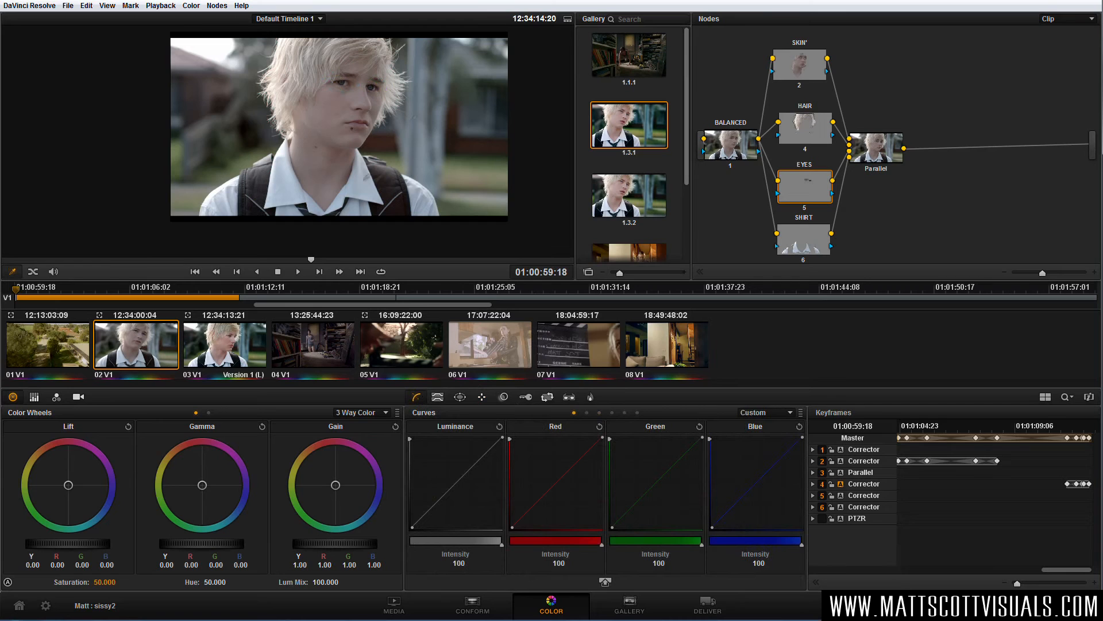
Tidy the node graph, add a serial node after the Parallel node and label it contrast.
{"action": "left_click_drag", "start_coordinate": [732, 140], "coordinate": [732, 142]}
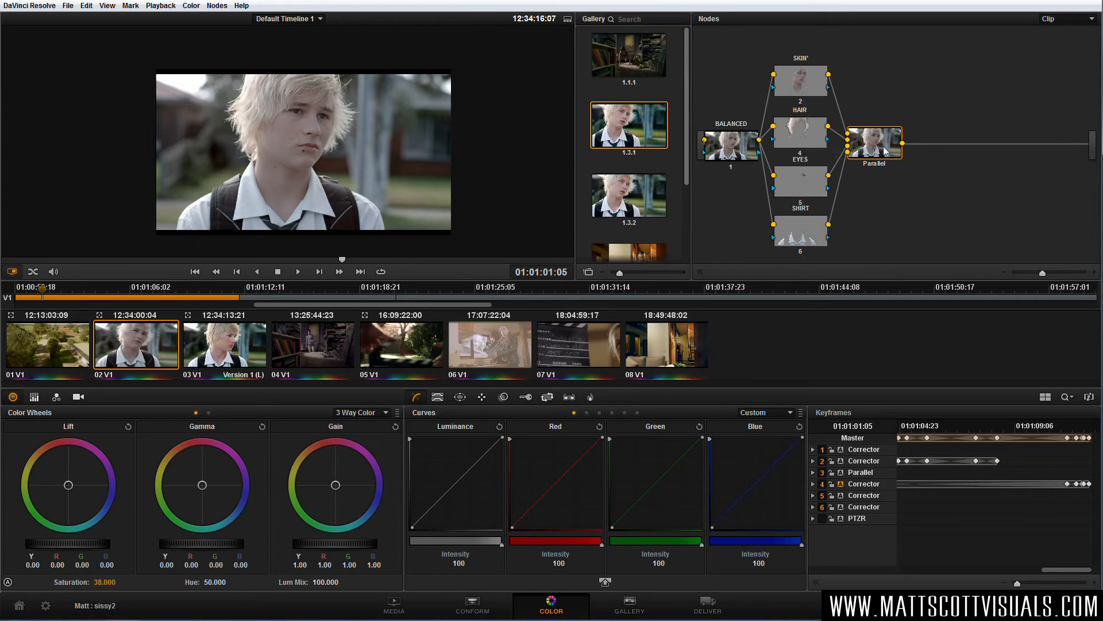
{"action": "key", "text": "alt+s"}
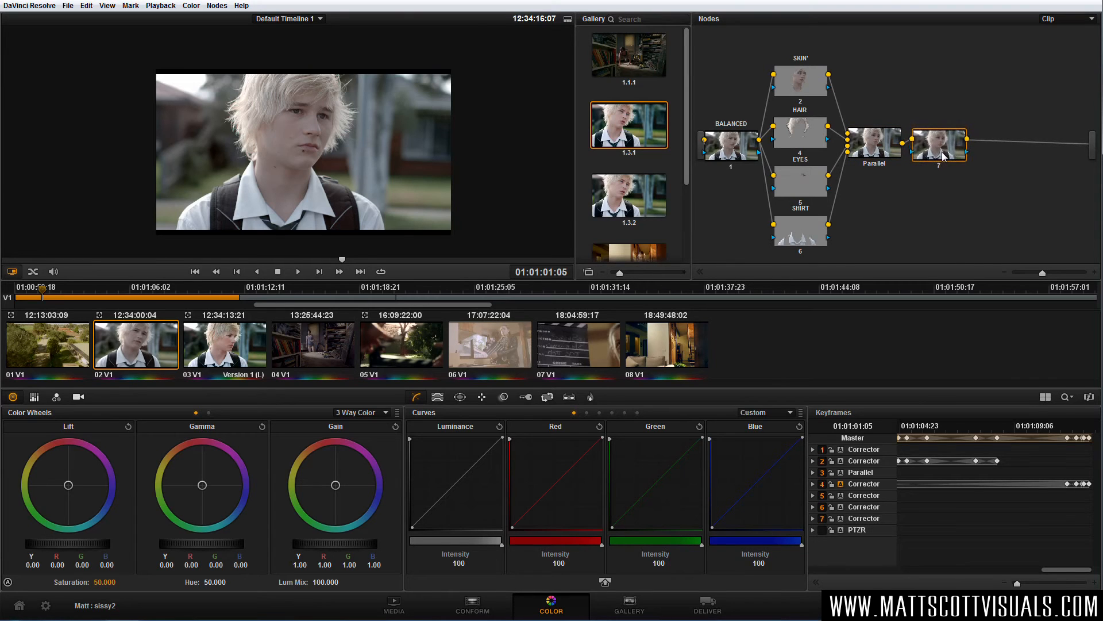
{"action": "right_click", "coordinate": [945, 154]}
{"action": "left_click", "coordinate": [962, 161]}
{"action": "key", "text": "Return"}
Shape the contrast node's luminance curve with a raised upper-midtone point and a shadow point anchoring the dark end.
{"action": "left_click_drag", "start_coordinate": [430, 514], "coordinate": [420, 527]}
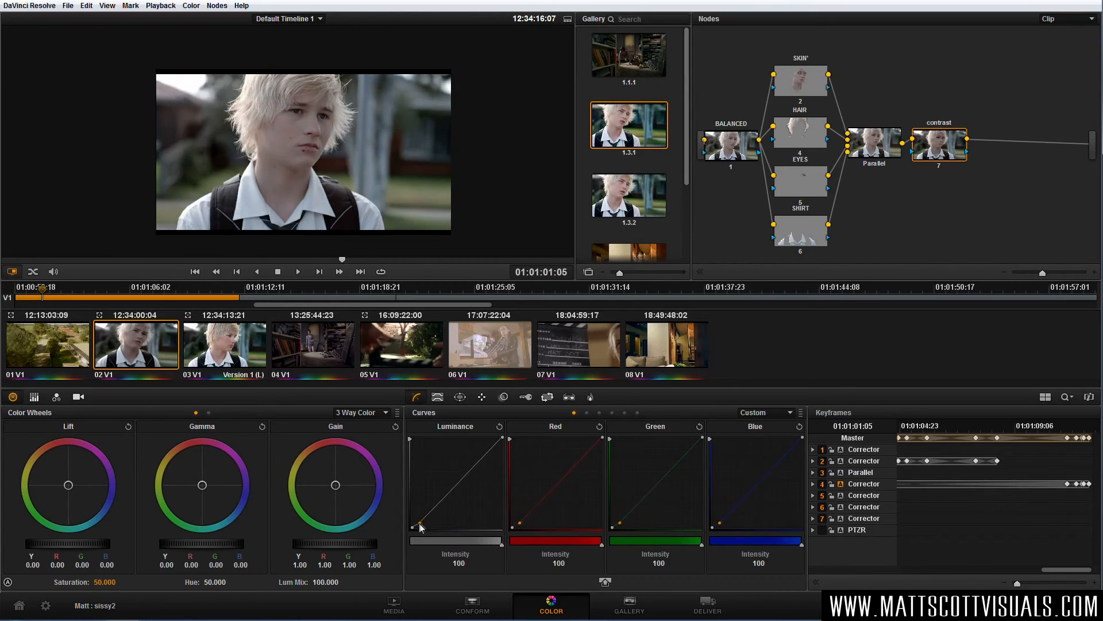
{"action": "left_click_drag", "start_coordinate": [460, 479], "coordinate": [466, 466]}
{"action": "left_click_drag", "start_coordinate": [422, 521], "coordinate": [423, 518]}
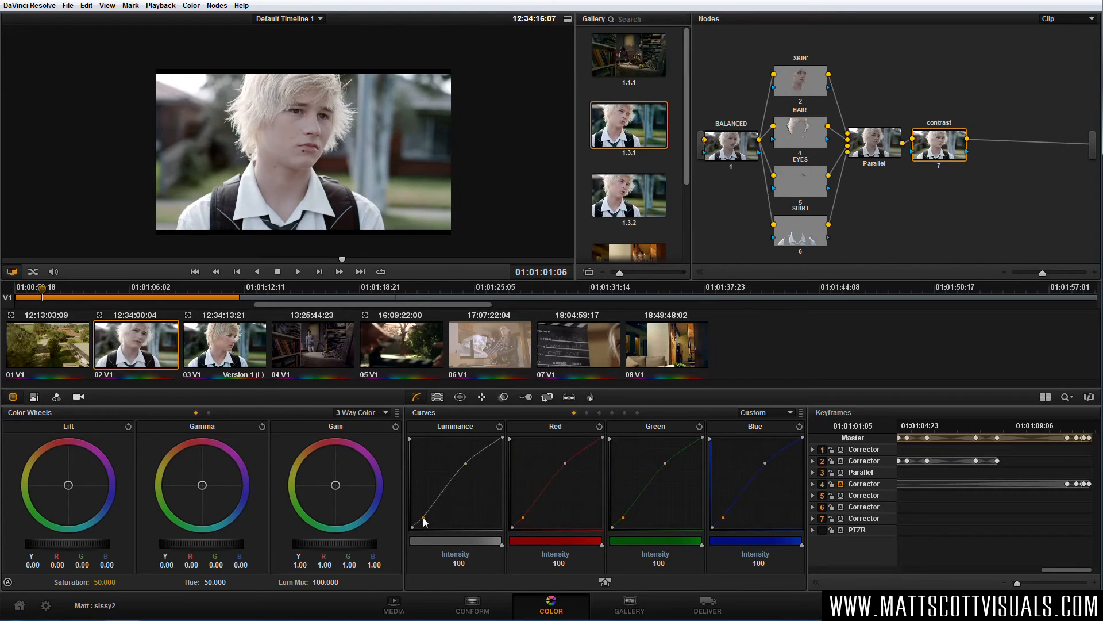
Compare the image with the contrast node disabled and enabled, viewing the face closer.
{"action": "key", "text": "ctrl+d"}
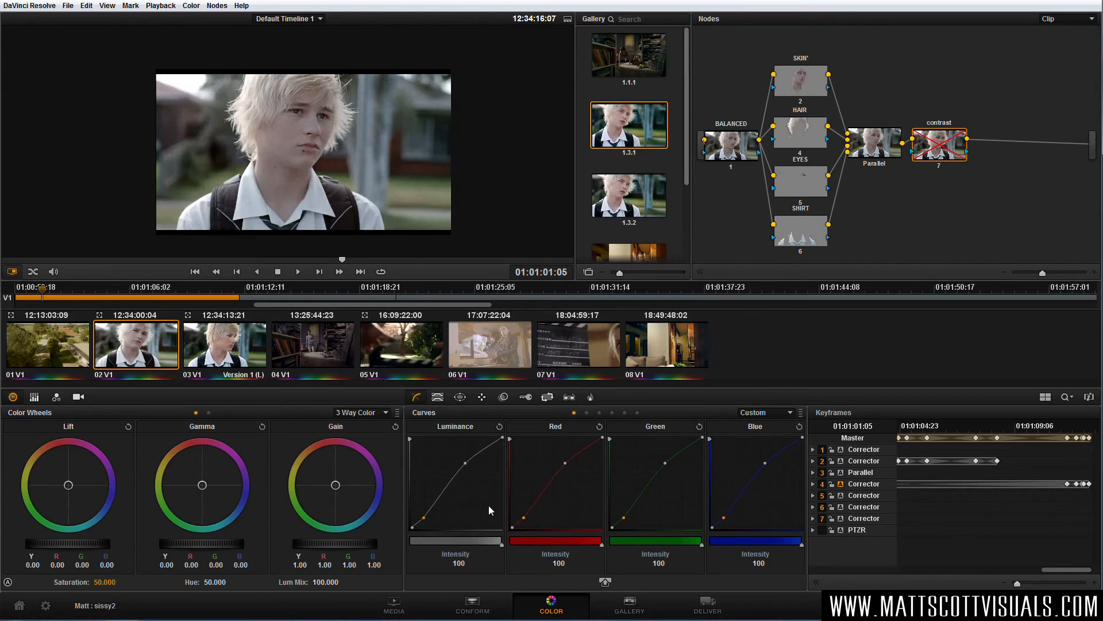
{"action": "key", "text": "ctrl+d"}
{"action": "scroll", "coordinate": [336, 189], "scroll_direction": "up", "scroll_amount": 1}
{"action": "left_click_drag", "start_coordinate": [335, 189], "coordinate": [375, 182]}
{"action": "key", "text": "ctrl+d"}
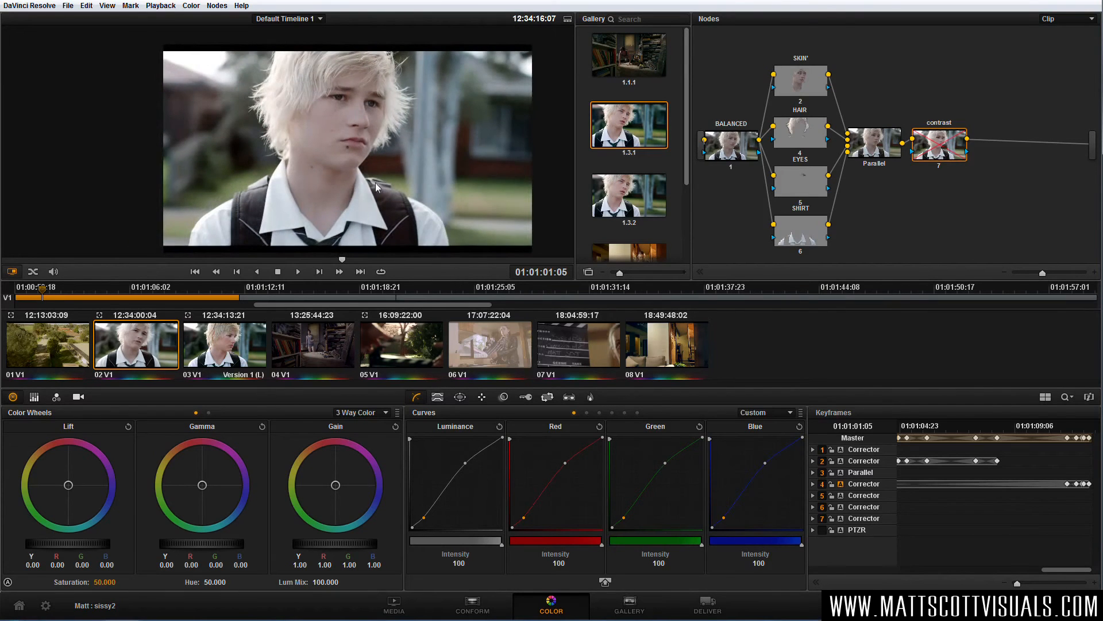
{"action": "key", "text": "ctrl+d"}
Relabel the contrast node as COLOUR/CONTRAST.
{"action": "right_click", "coordinate": [942, 150]}
{"action": "left_click", "coordinate": [963, 147]}
{"action": "key", "text": "ctrl+a"}
{"action": "type", "text": "CO"}
{"action": "key", "text": "Return"}
Set the COLOUR/CONTRAST node's saturation to 60 and compare the image with the node off and on.
{"action": "key", "text": "ctrl+d"}
{"action": "key", "text": "ctrl+d"}
{"action": "key", "text": "ctrl+d"}
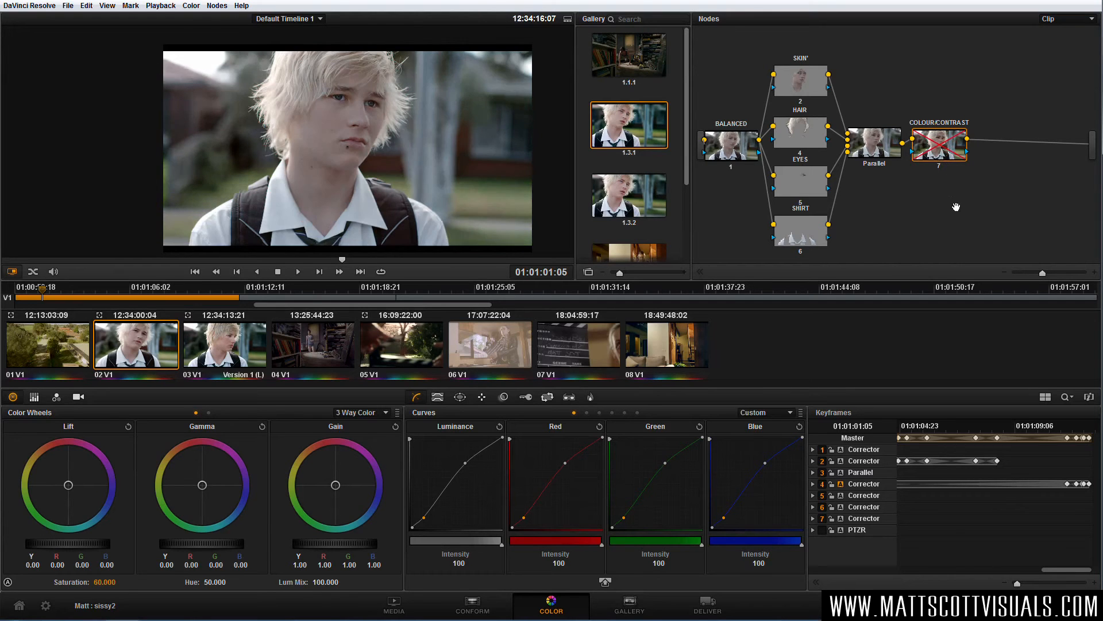
{"action": "key", "text": "ctrl+d"}
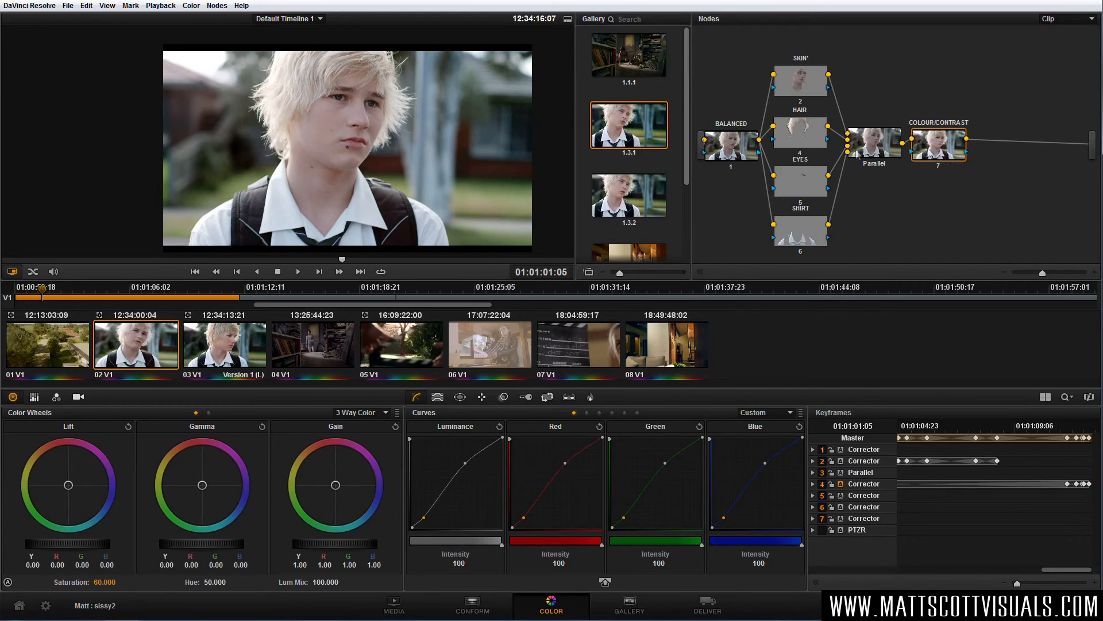
Compare the current grade with gallery still 1.3.1 using a reference wipe, and turn the wipe off.
{"action": "double_click", "coordinate": [640, 133]}
{"action": "left_click_drag", "start_coordinate": [347, 169], "coordinate": [407, 150]}
{"action": "key", "text": "ctrl+w"}
{"action": "left_click_drag", "start_coordinate": [937, 145], "coordinate": [942, 147]}
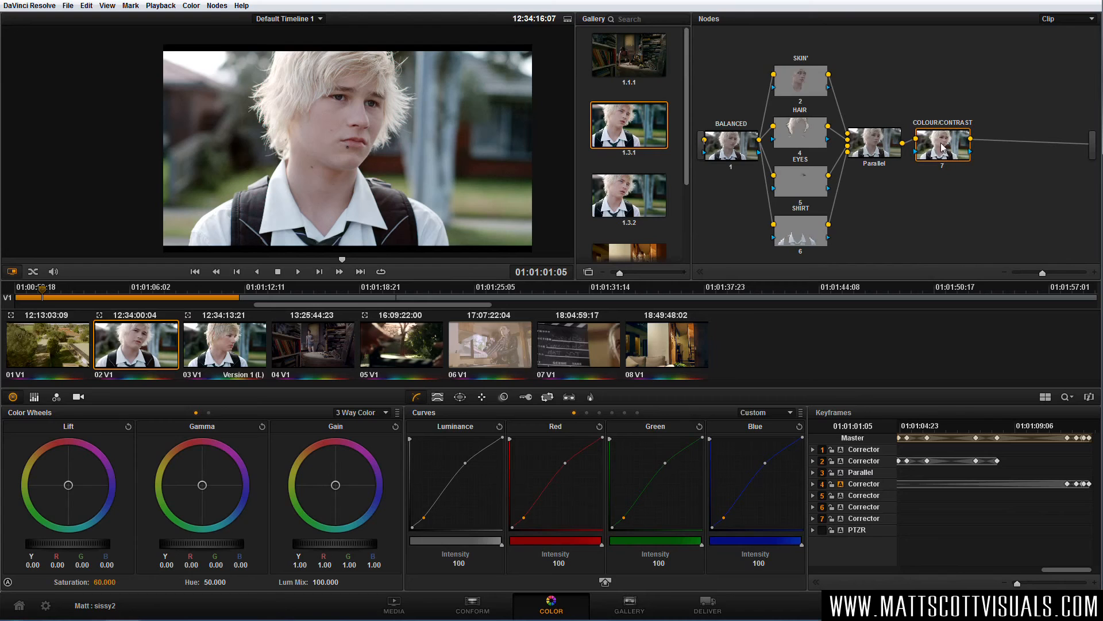
Tint the SKIN node's gain to red 0.98 and blue 1.05, and the HAIR node's gain to red 1.02.
{"action": "left_click", "coordinate": [800, 84]}
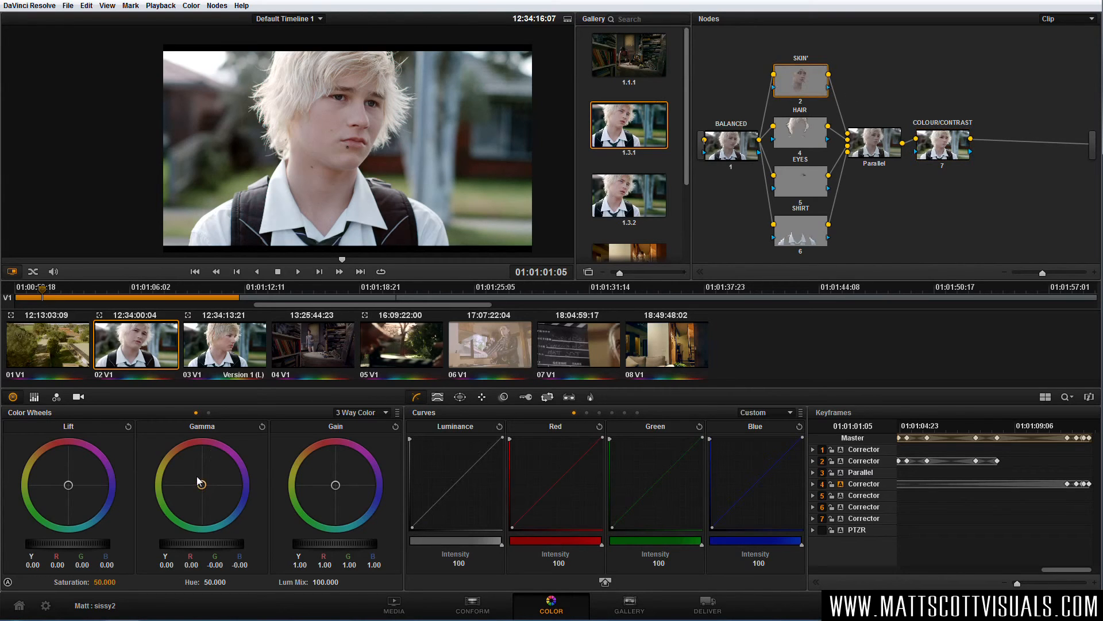
{"action": "left_click_drag", "start_coordinate": [338, 483], "coordinate": [352, 506]}
{"action": "scroll", "coordinate": [333, 207], "scroll_direction": "up", "scroll_amount": 2}
{"action": "left_click_drag", "start_coordinate": [333, 208], "coordinate": [317, 237]}
{"action": "left_click_drag", "start_coordinate": [335, 494], "coordinate": [335, 485]}
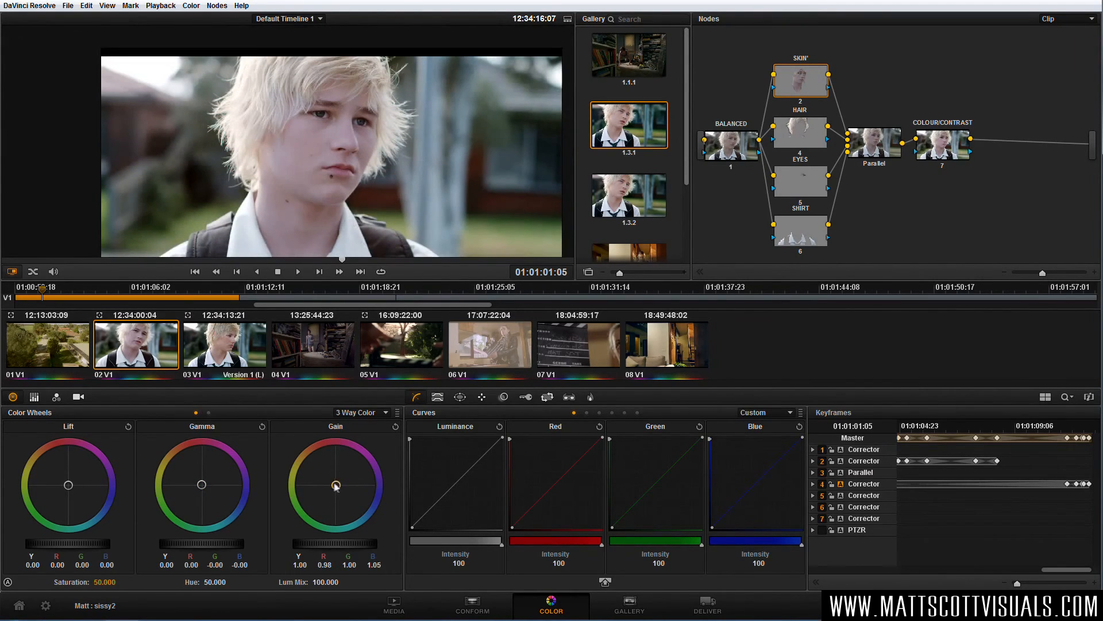
{"action": "left_click", "coordinate": [800, 141]}
{"action": "left_click_drag", "start_coordinate": [335, 484], "coordinate": [335, 485]}
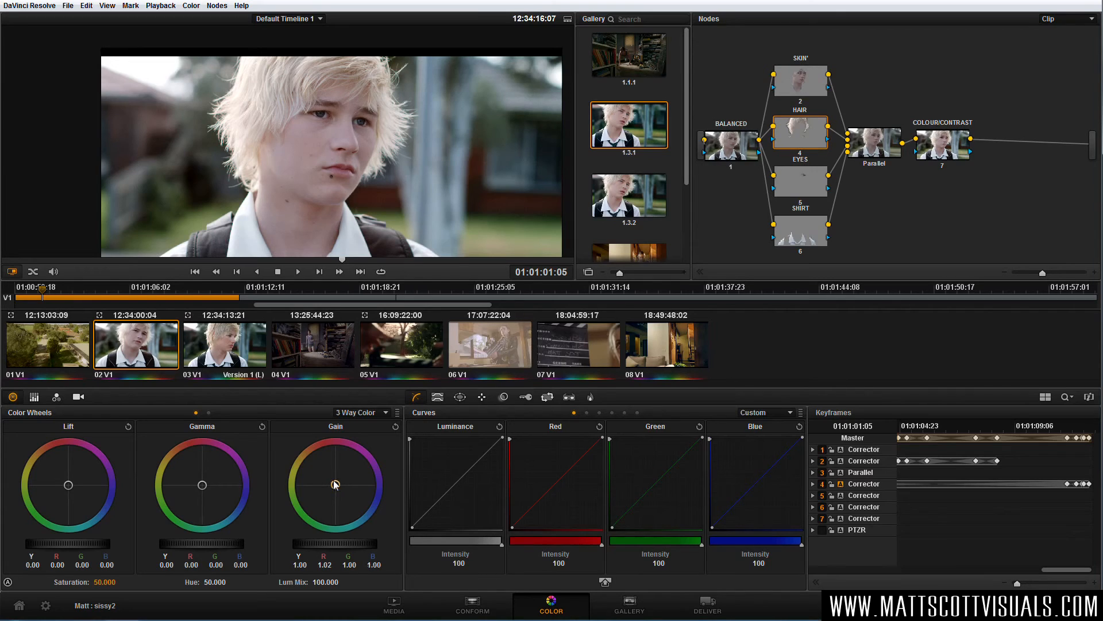
Raise the EYES node's gain to 1.11, lift its gamma slightly and shift the gain toward blue.
{"action": "left_click", "coordinate": [799, 181]}
{"action": "left_click_drag", "start_coordinate": [318, 546], "coordinate": [389, 542]}
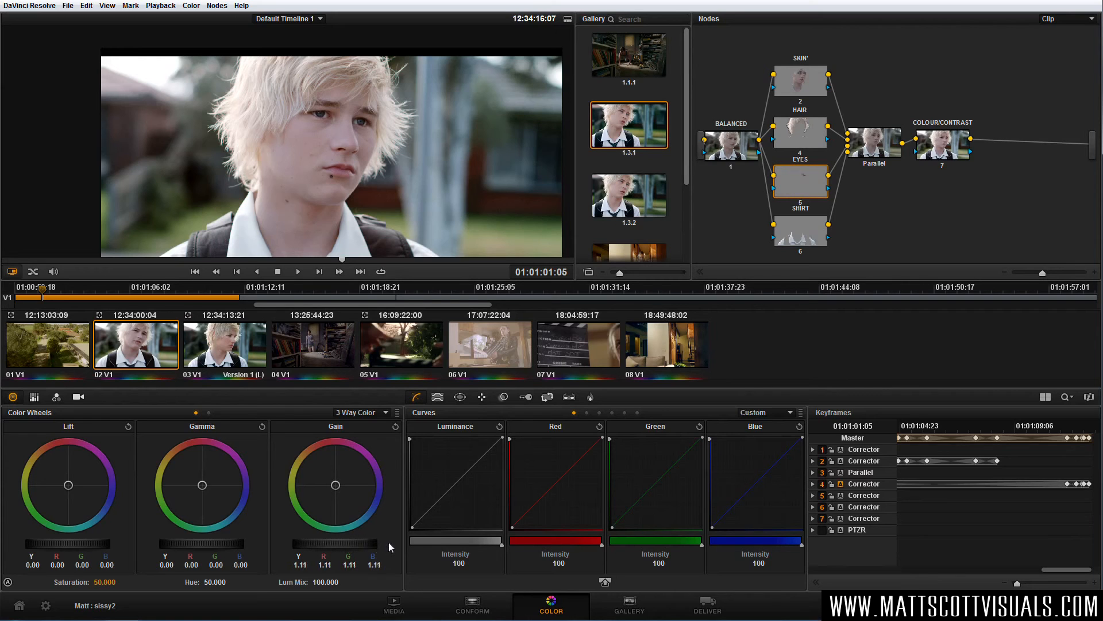
{"action": "left_click_drag", "start_coordinate": [196, 548], "coordinate": [258, 541]}
{"action": "left_click_drag", "start_coordinate": [335, 484], "coordinate": [349, 501]}
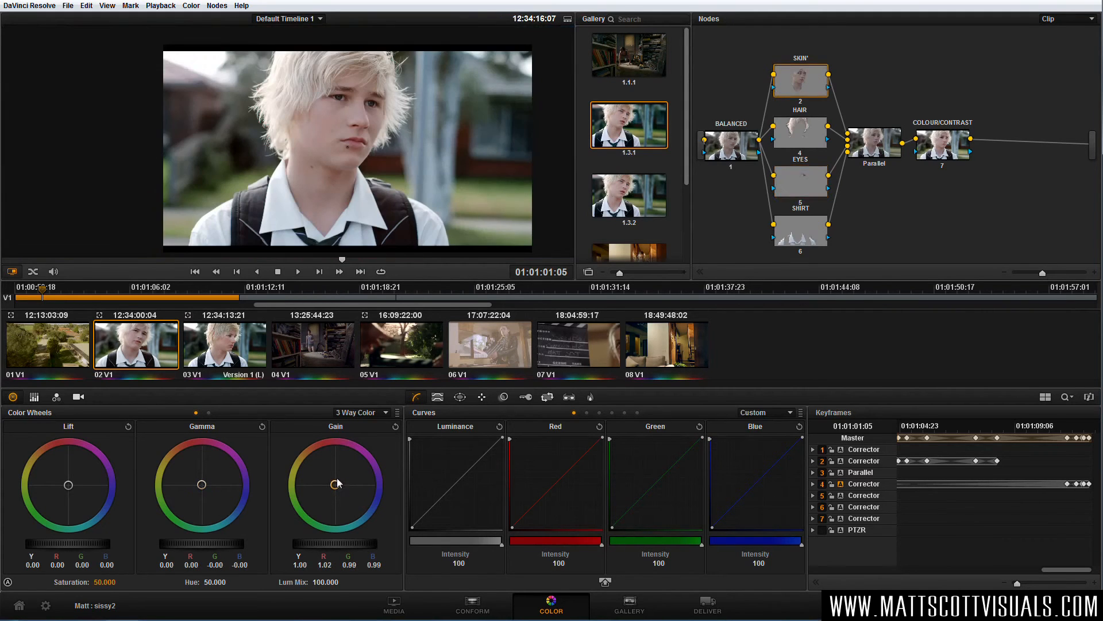
Cool the SKIN gain with red 0.98 and blue 1.05, and warm the HAIR gain with red 1.02.
{"action": "left_click_drag", "start_coordinate": [338, 482], "coordinate": [339, 493]}
{"action": "scroll", "coordinate": [328, 222], "scroll_direction": "up", "scroll_amount": 1}
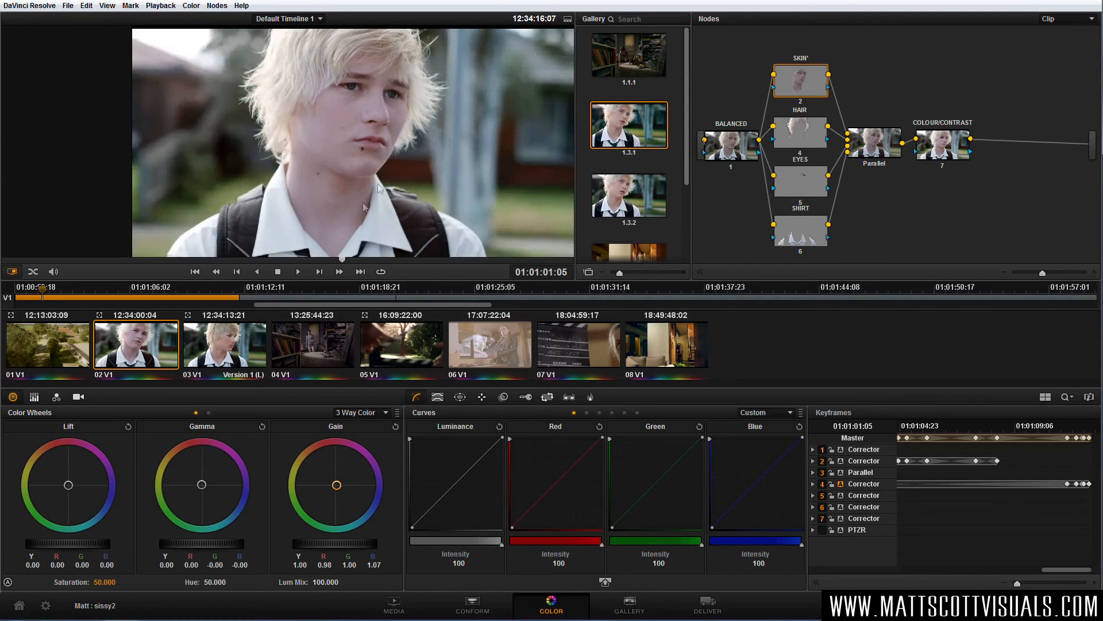
{"action": "left_click_drag", "start_coordinate": [378, 184], "coordinate": [348, 211]}
{"action": "left_click_drag", "start_coordinate": [338, 485], "coordinate": [334, 483]}
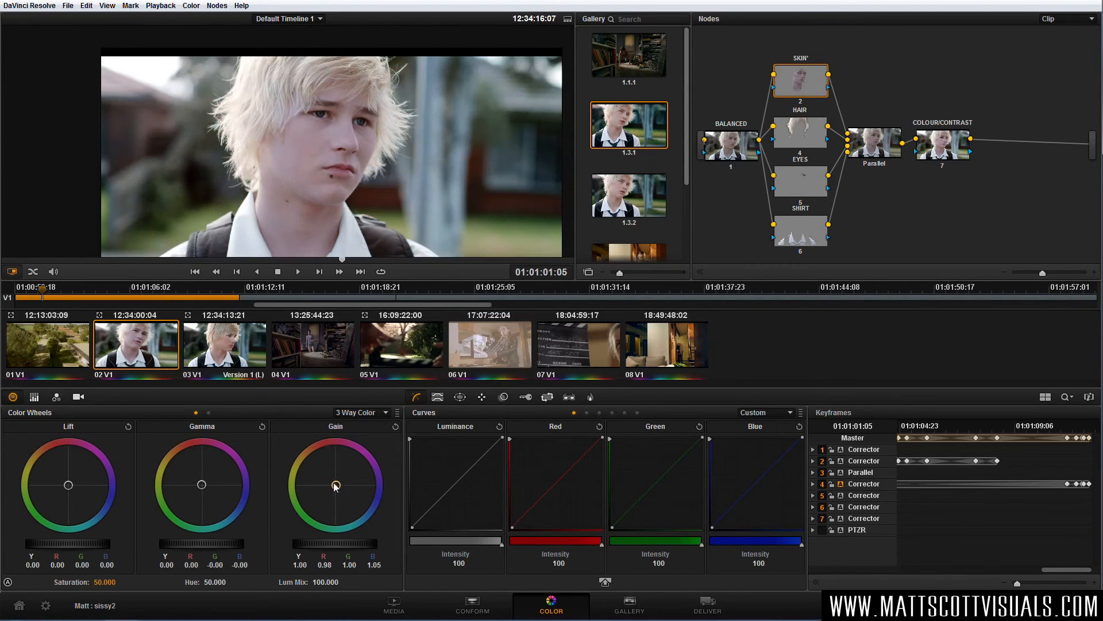
{"action": "left_click", "coordinate": [800, 140]}
{"action": "left_click_drag", "start_coordinate": [336, 484], "coordinate": [335, 485]}
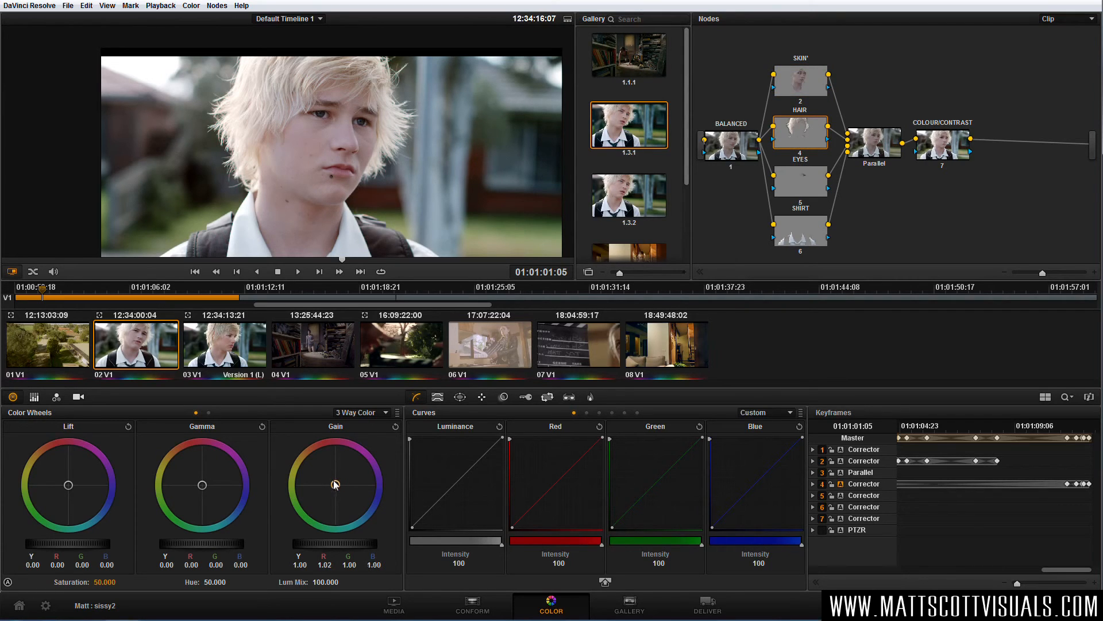
Brighten the EYES node to gain 1.11 and gamma 0.02, tinting toward blue with gain blue 1.22 and gamma blue 0.06.
{"action": "left_click", "coordinate": [797, 183]}
{"action": "left_click_drag", "start_coordinate": [333, 546], "coordinate": [388, 547]}
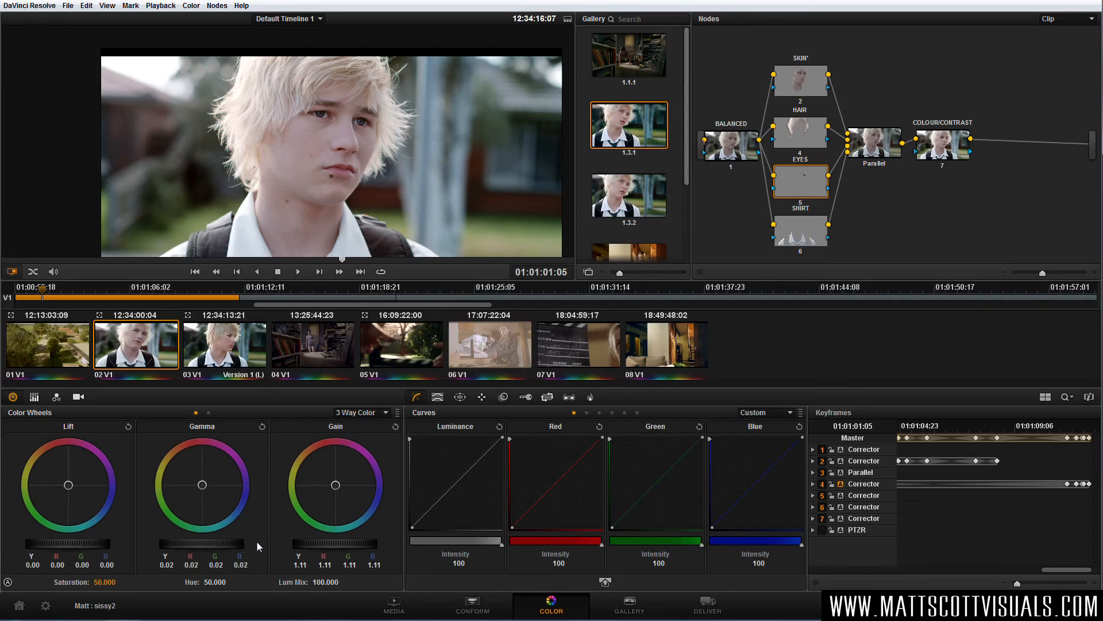
{"action": "mouse_move", "coordinate": [348, 512]}
{"action": "left_mouse_down"}
{"action": "mouse_move", "coordinate": [341, 491]}
{"action": "mouse_move", "coordinate": [356, 511]}
{"action": "left_mouse_up"}
{"action": "scroll", "coordinate": [359, 139], "scroll_direction": "up", "scroll_amount": 3}
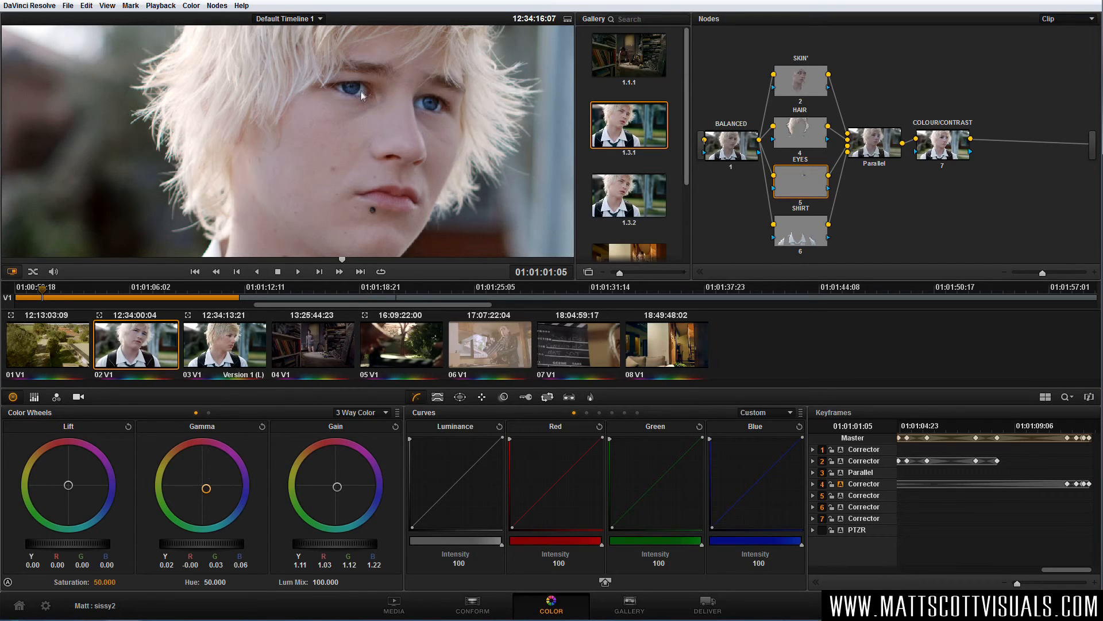
Set the EYES node's gain to red 1.04, green 1.14, blue 1.02 and its gamma to 0.06 with red 0.03, blue 0.11.
{"action": "left_click_drag", "start_coordinate": [340, 495], "coordinate": [322, 442]}
{"action": "left_click_drag", "start_coordinate": [209, 491], "coordinate": [224, 514]}
{"action": "left_click_drag", "start_coordinate": [340, 486], "coordinate": [330, 492]}
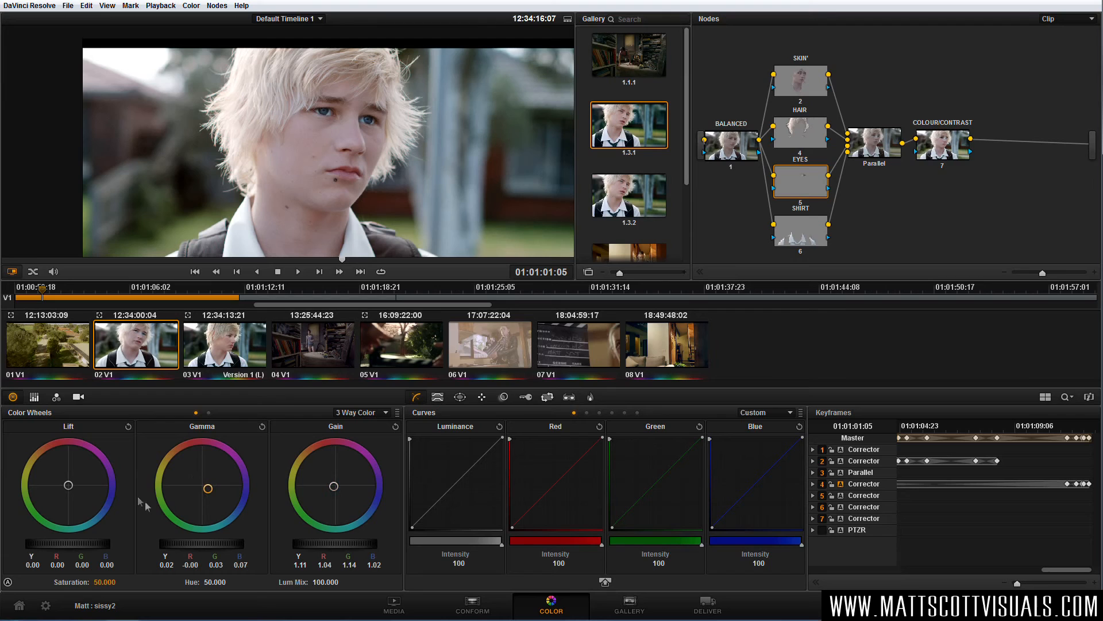
{"action": "left_click_drag", "start_coordinate": [195, 543], "coordinate": [274, 542]}
Compare the eyes close up with the EYES node disabled and enabled.
{"action": "key", "text": "ctrl+d"}
{"action": "key", "text": "ctrl+d"}
{"action": "key", "text": "ctrl+d"}
{"action": "key", "text": "ctrl+d"}
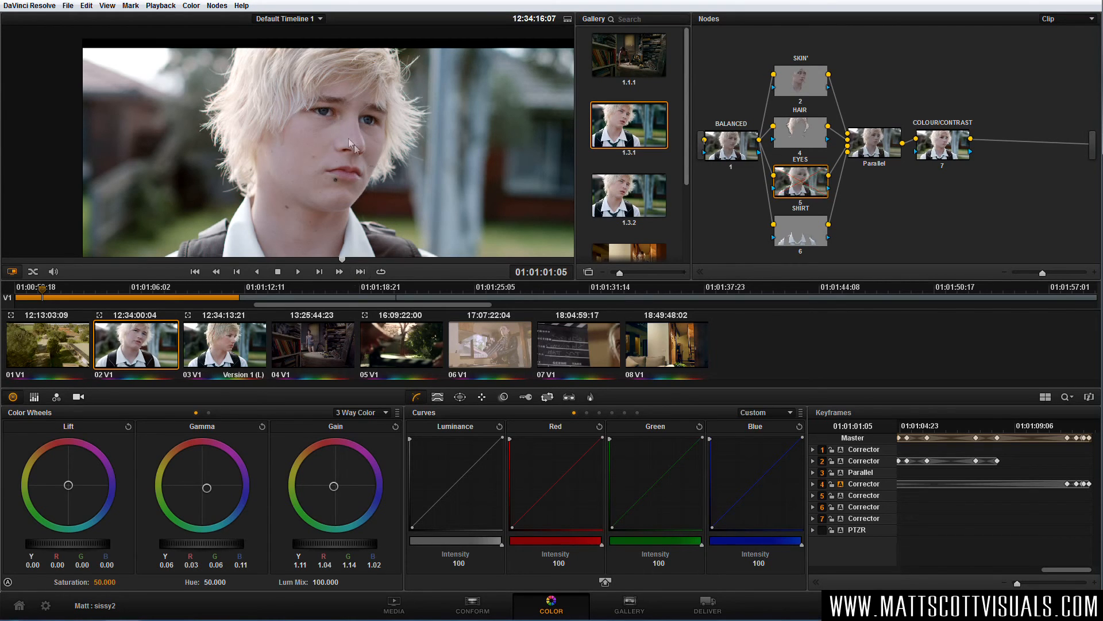
{"action": "scroll", "coordinate": [347, 137], "scroll_direction": "up", "scroll_amount": 2}
{"action": "key", "text": "ctrl+d"}
{"action": "key", "text": "ctrl+d"}
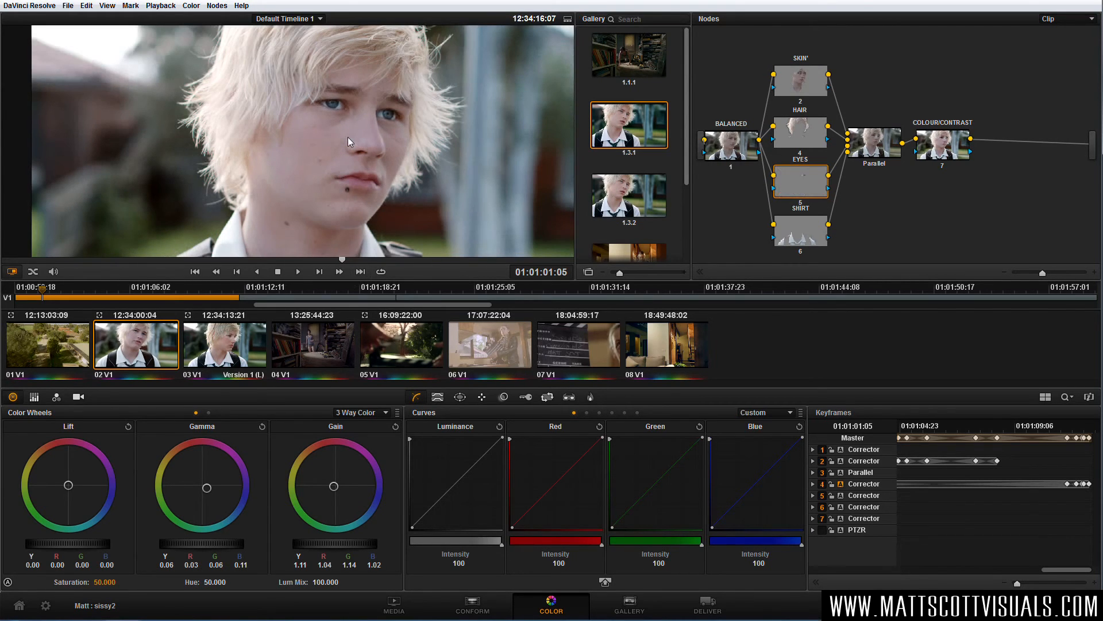
{"action": "scroll", "coordinate": [347, 137], "scroll_direction": "down", "scroll_amount": 3}
Set SKIN gamma blue to -0.01 with gain red 0.99, blue 1.04, and brighten SHIRT gain to 1.09 with red 1.11, blue 1.05.
{"action": "left_click", "coordinate": [803, 86]}
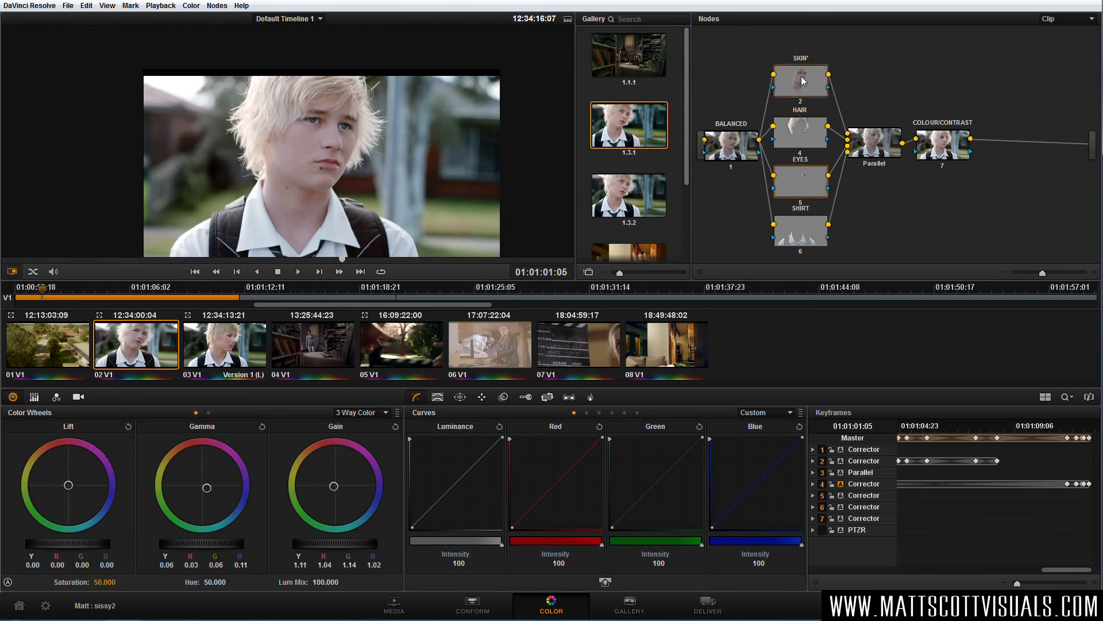
{"action": "left_click_drag", "start_coordinate": [202, 489], "coordinate": [195, 488]}
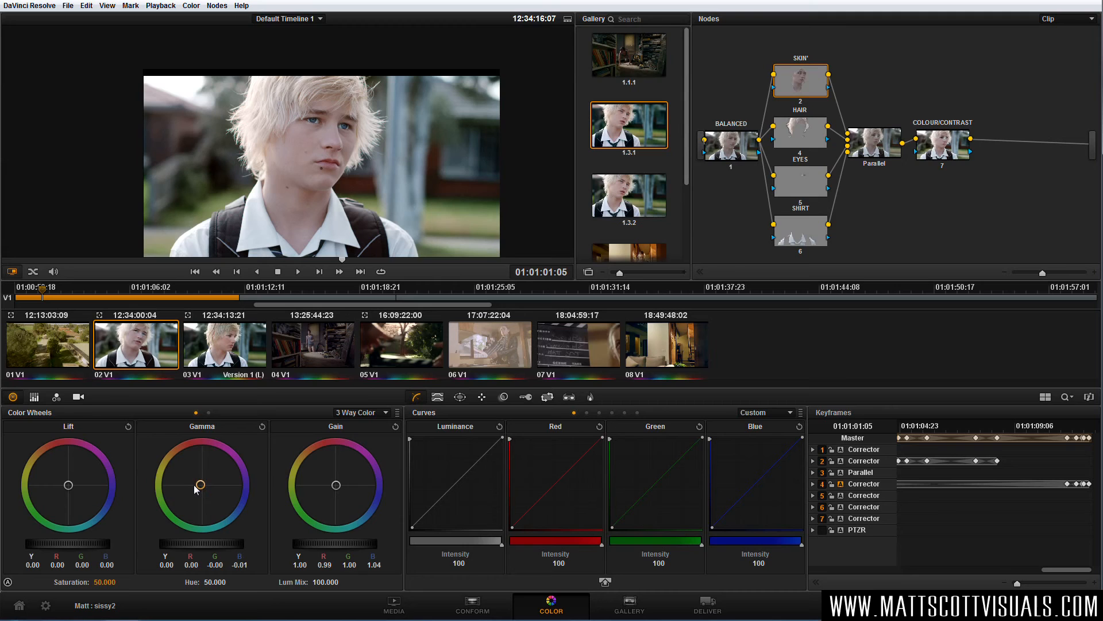
{"action": "left_click", "coordinate": [806, 241]}
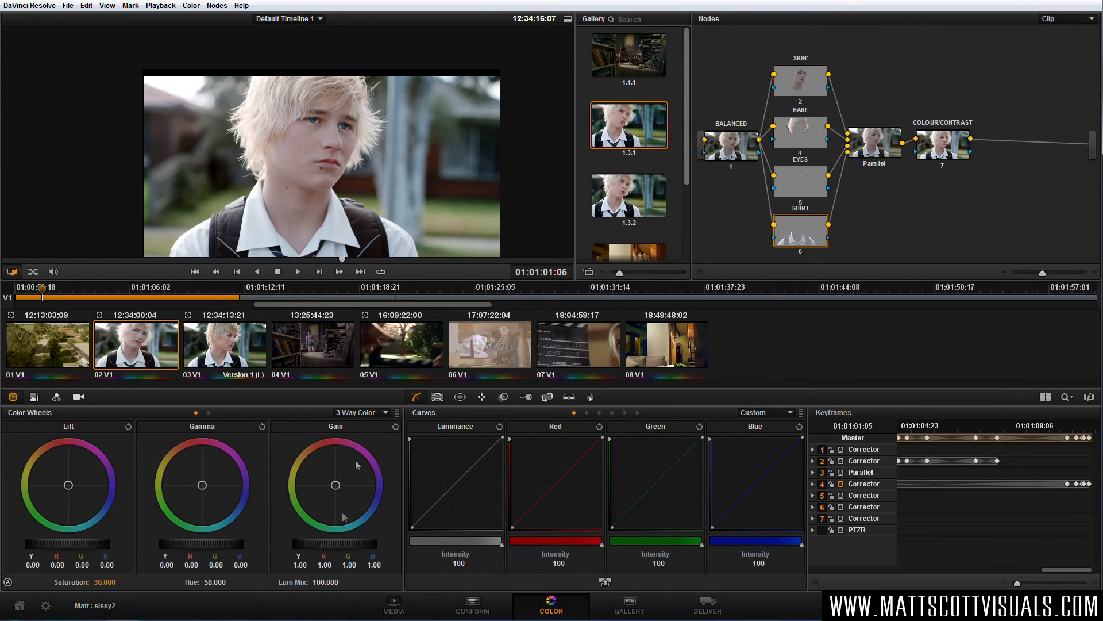
{"action": "left_click_drag", "start_coordinate": [326, 547], "coordinate": [379, 548]}
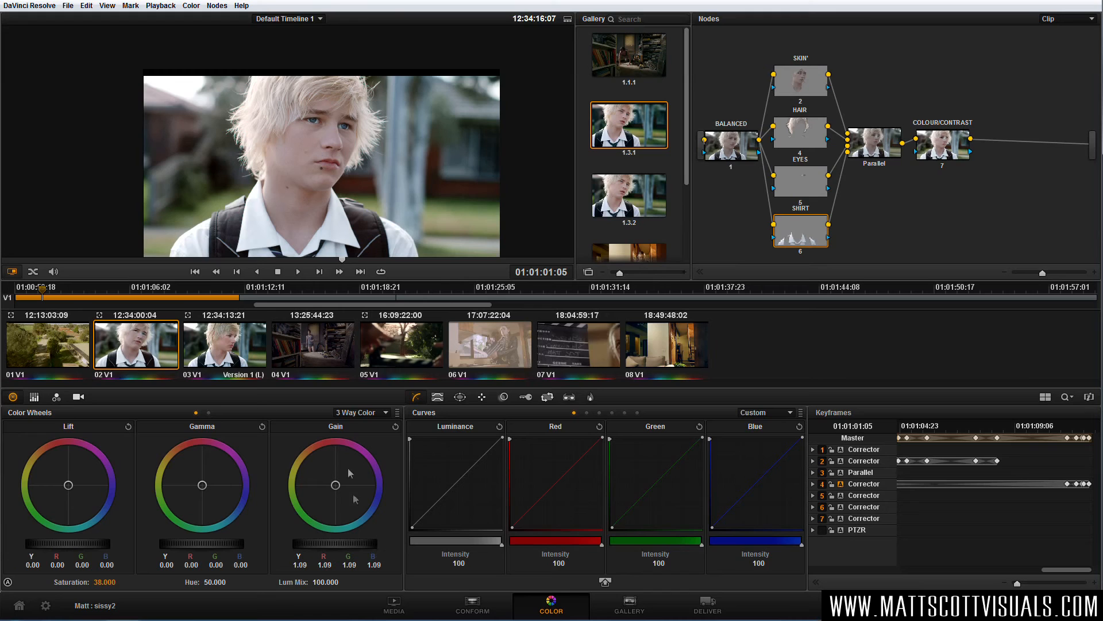
{"action": "left_click_drag", "start_coordinate": [336, 490], "coordinate": [329, 485]}
Compare the ungraded close-up with the full grade by bypassing and restoring all nodes.
{"action": "scroll", "coordinate": [380, 185], "scroll_direction": "up", "scroll_amount": 3}
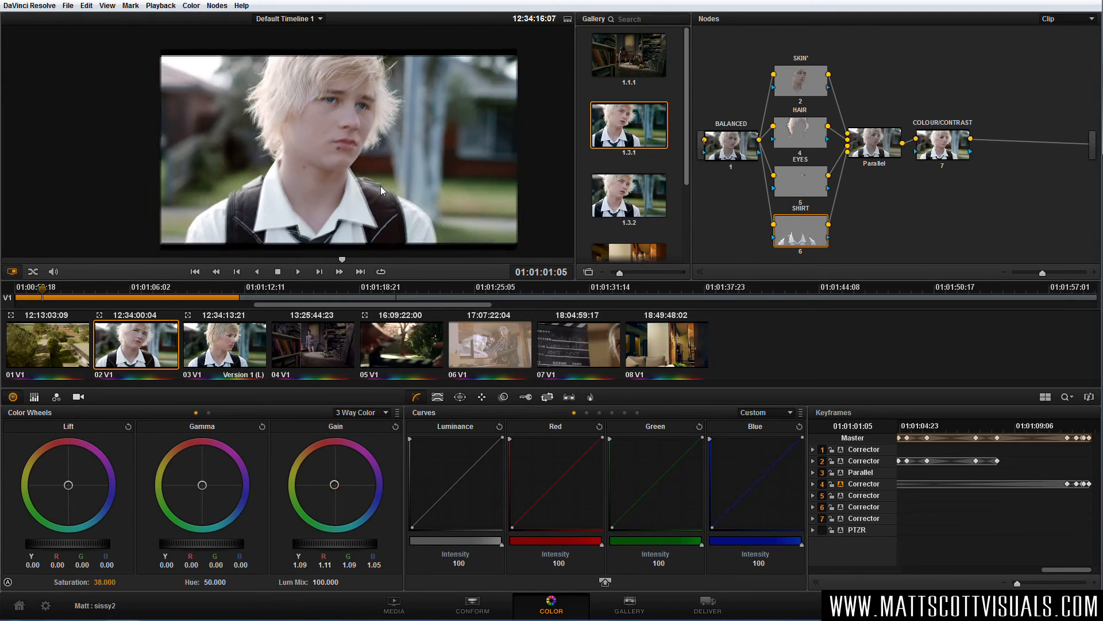
{"action": "key", "text": "alt+d"}
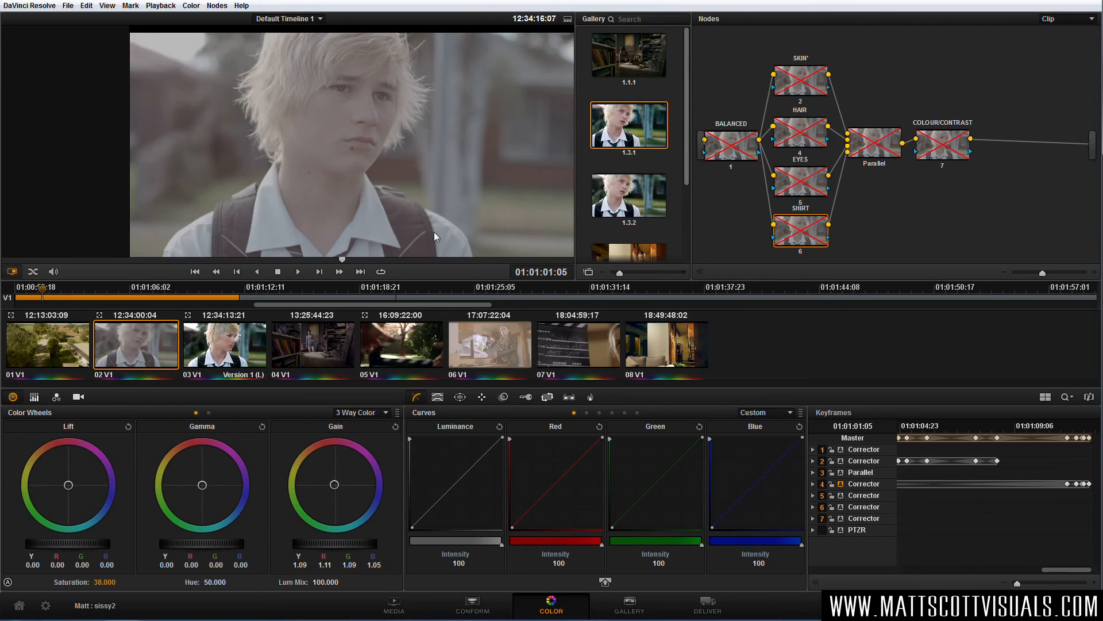
{"action": "key", "text": "alt+d"}
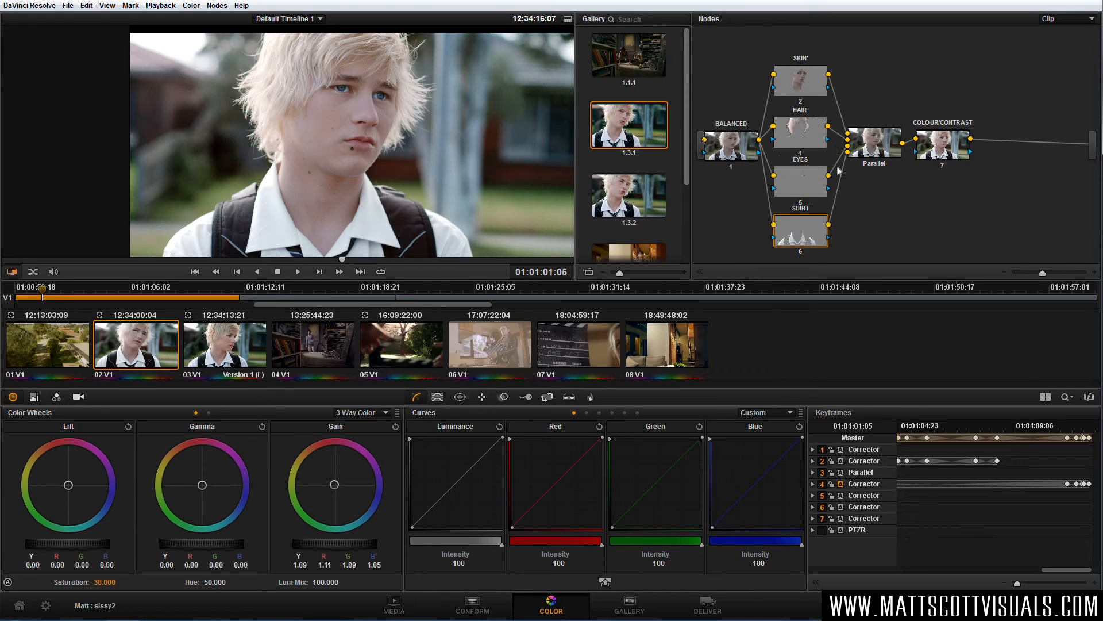
{"action": "key", "text": "alt+d"}
{"action": "key", "text": "alt+d"}
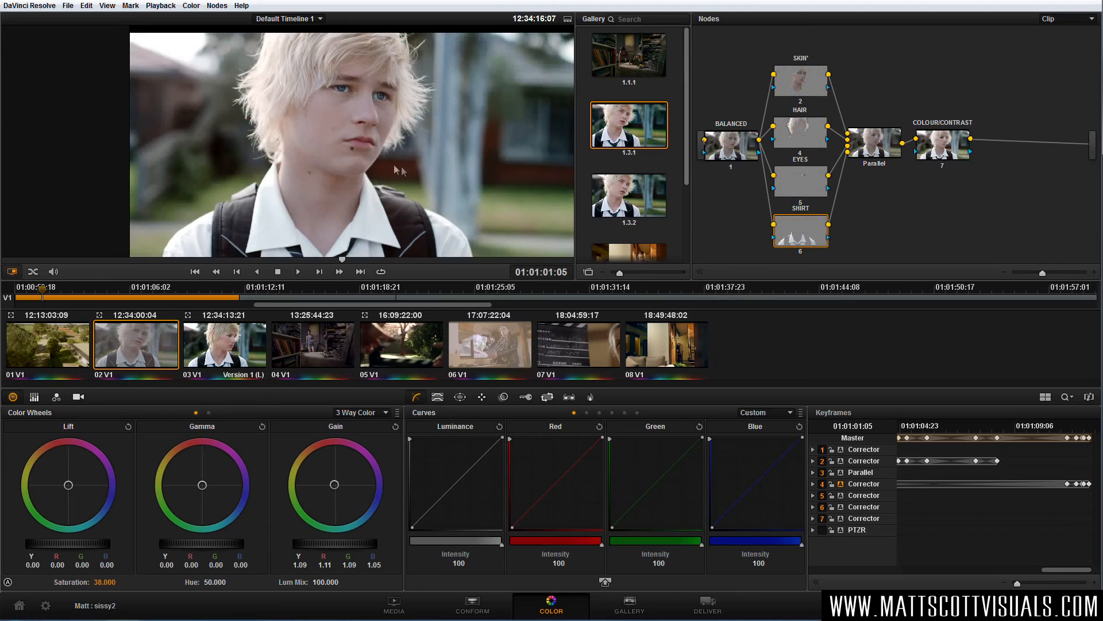
{"action": "scroll", "coordinate": [384, 163], "scroll_direction": "down", "scroll_amount": 2}
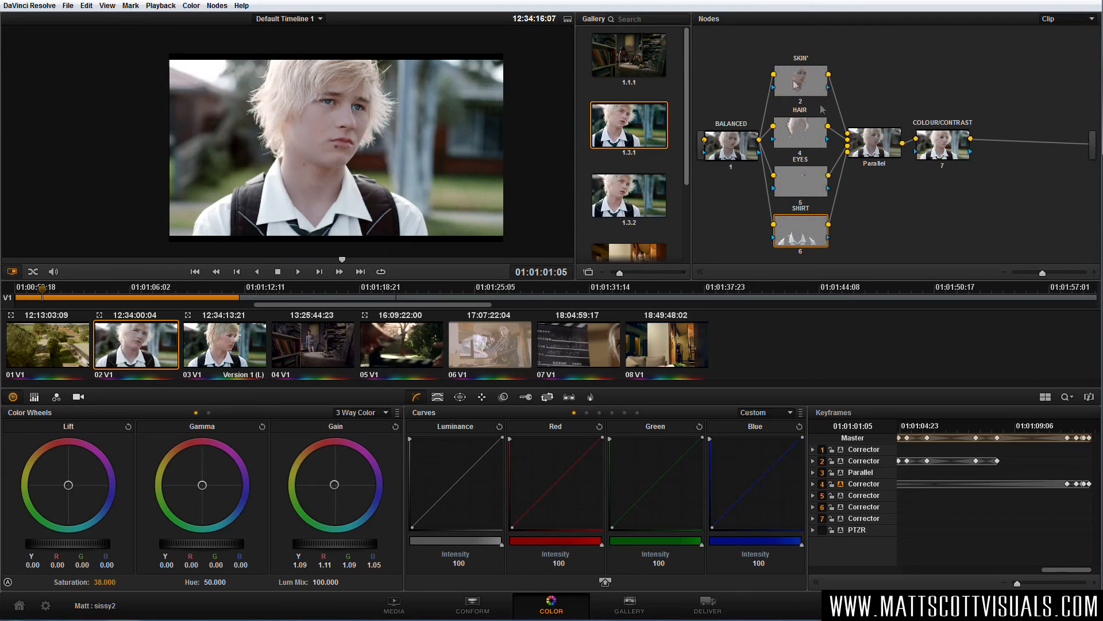
Add a serial node after COLOUR/CONTRAST with a circular window over the face, darkened strongly with the luminance curve.
{"action": "left_click", "coordinate": [943, 149]}
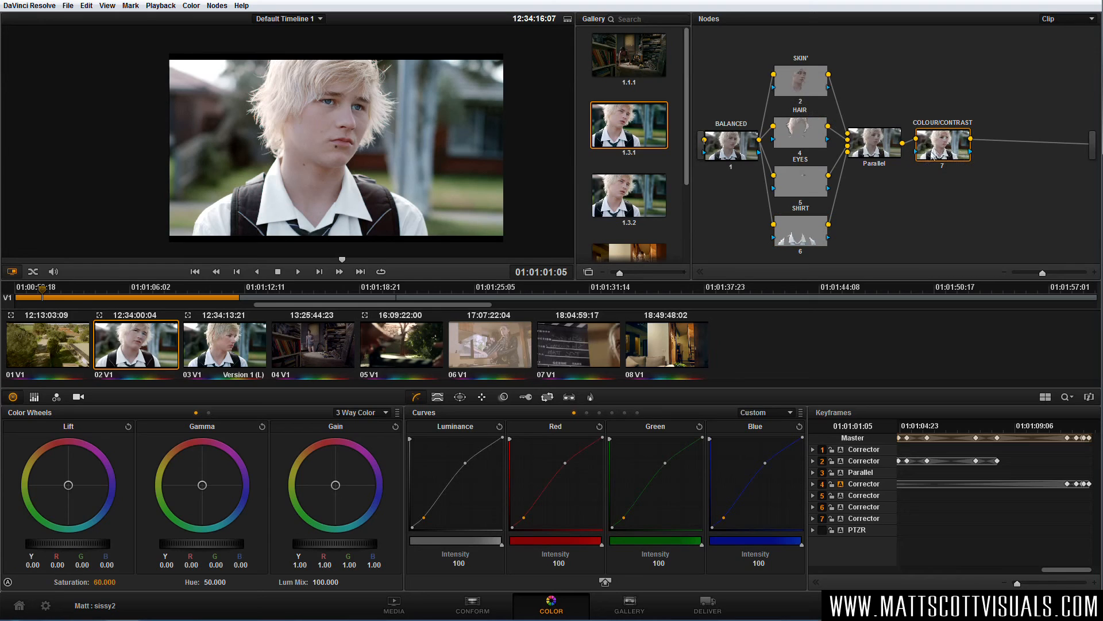
{"action": "key", "text": "alt+s"}
{"action": "left_click_drag", "start_coordinate": [1000, 157], "coordinate": [898, 239]}
{"action": "left_click", "coordinate": [459, 397]}
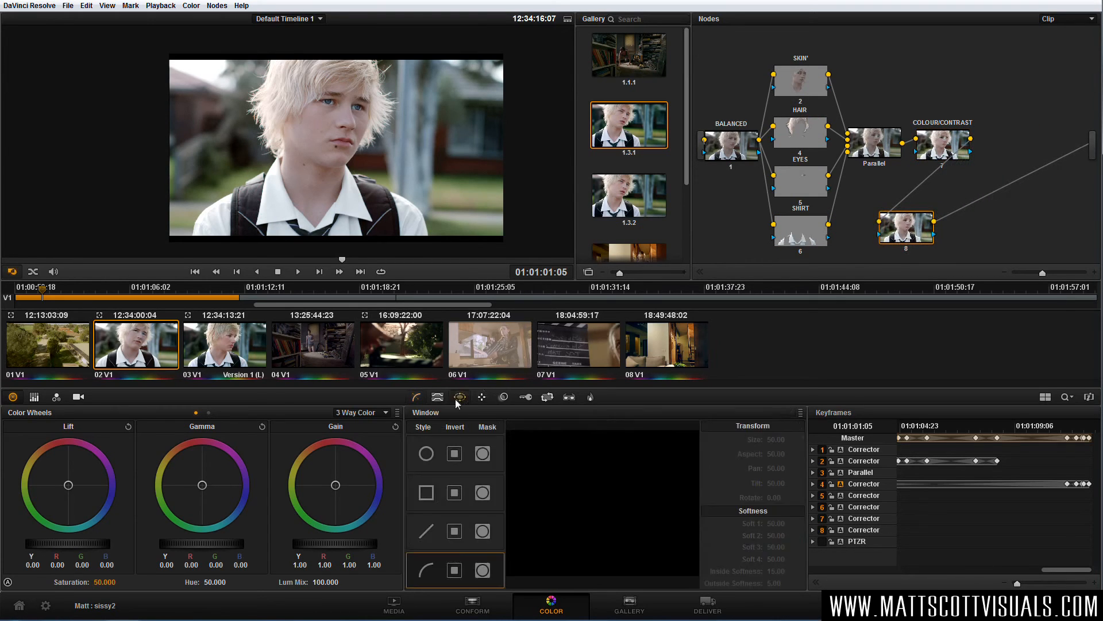
{"action": "left_click", "coordinate": [425, 453]}
{"action": "left_click_drag", "start_coordinate": [338, 179], "coordinate": [331, 153]}
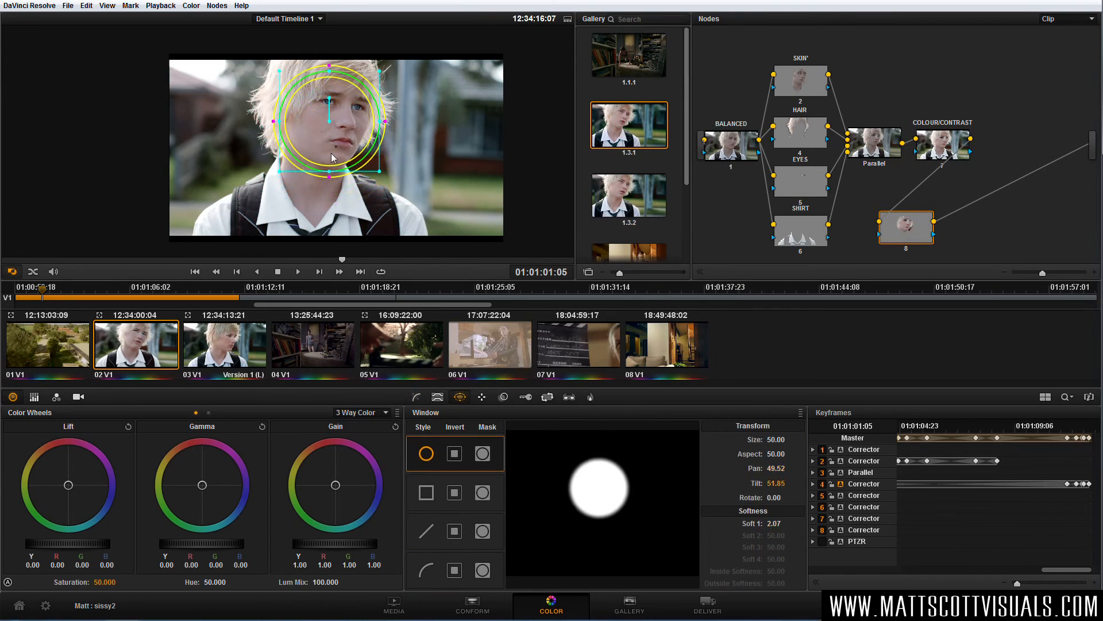
{"action": "left_click", "coordinate": [417, 397]}
{"action": "left_click_drag", "start_coordinate": [455, 486], "coordinate": [475, 511]}
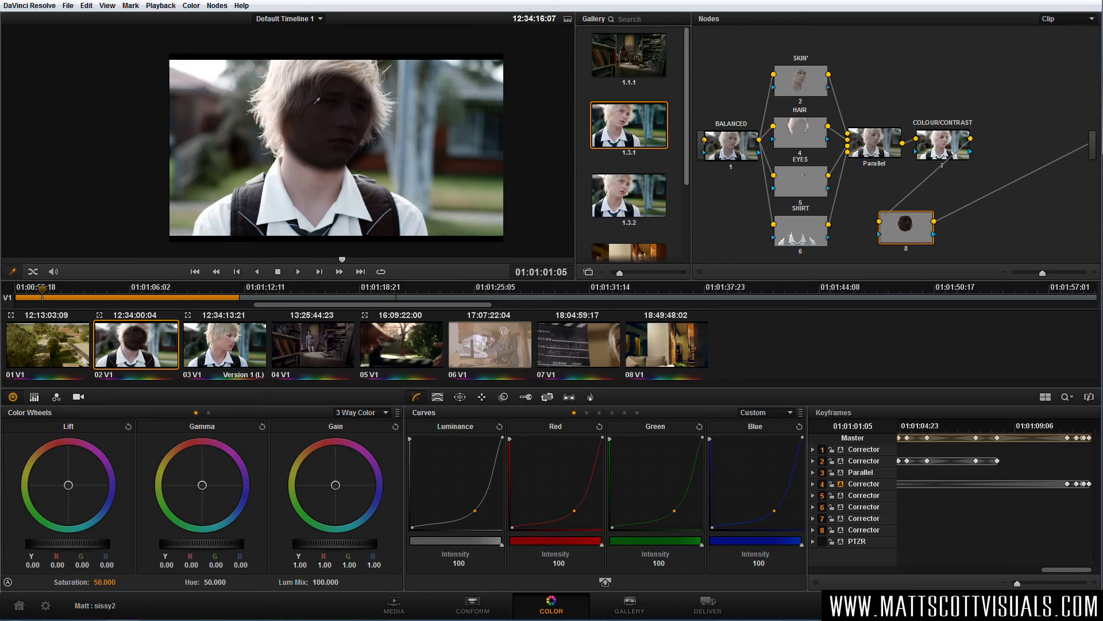
Add an outside node to the face-window node and darken the surroundings with its luminance curve.
{"action": "right_click", "coordinate": [915, 230]}
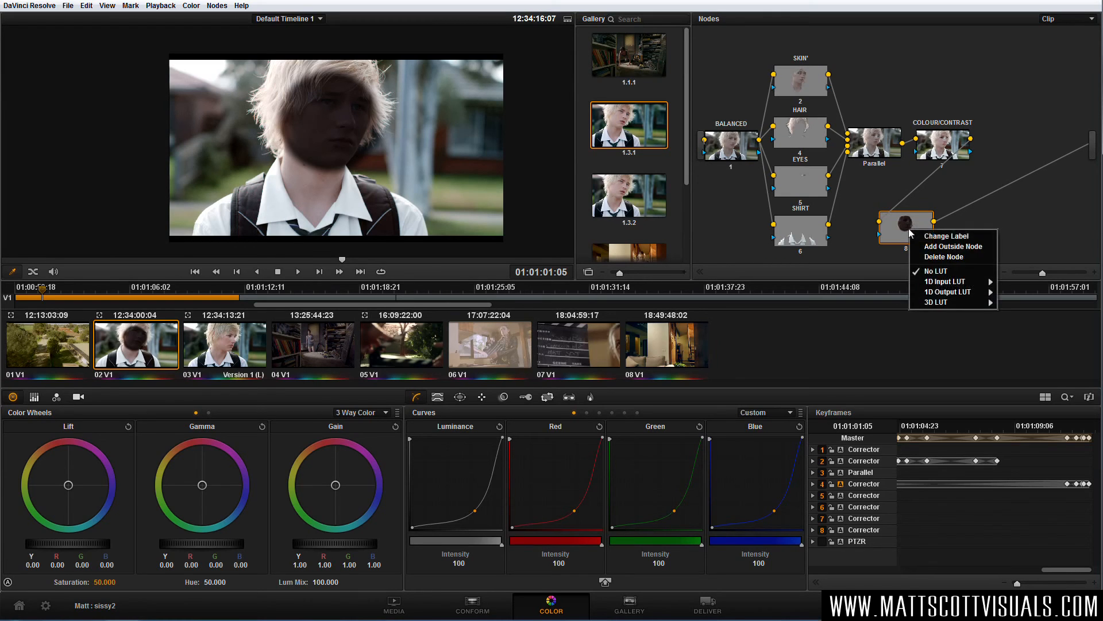
{"action": "left_click", "coordinate": [943, 246]}
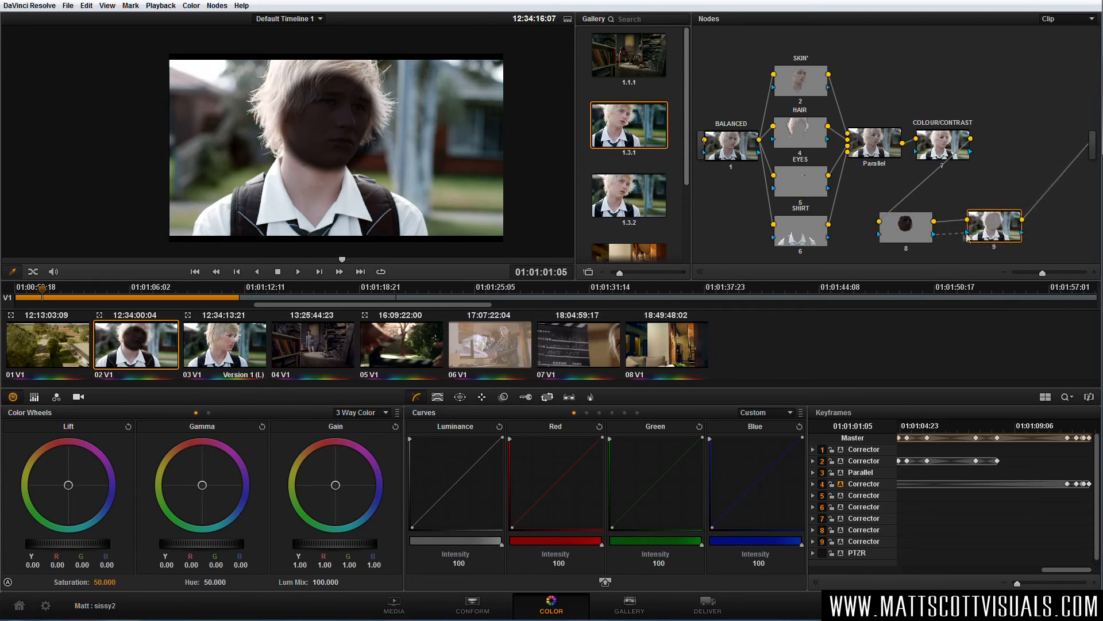
{"action": "left_click_drag", "start_coordinate": [990, 235], "coordinate": [986, 237]}
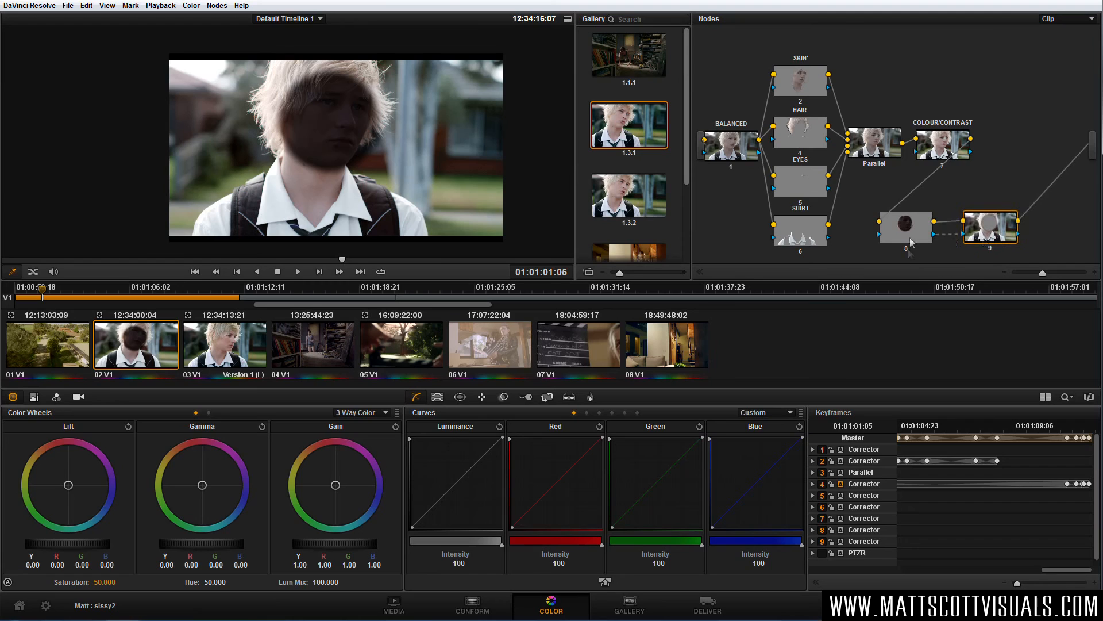
{"action": "left_click", "coordinate": [918, 233]}
{"action": "left_click", "coordinate": [984, 235]}
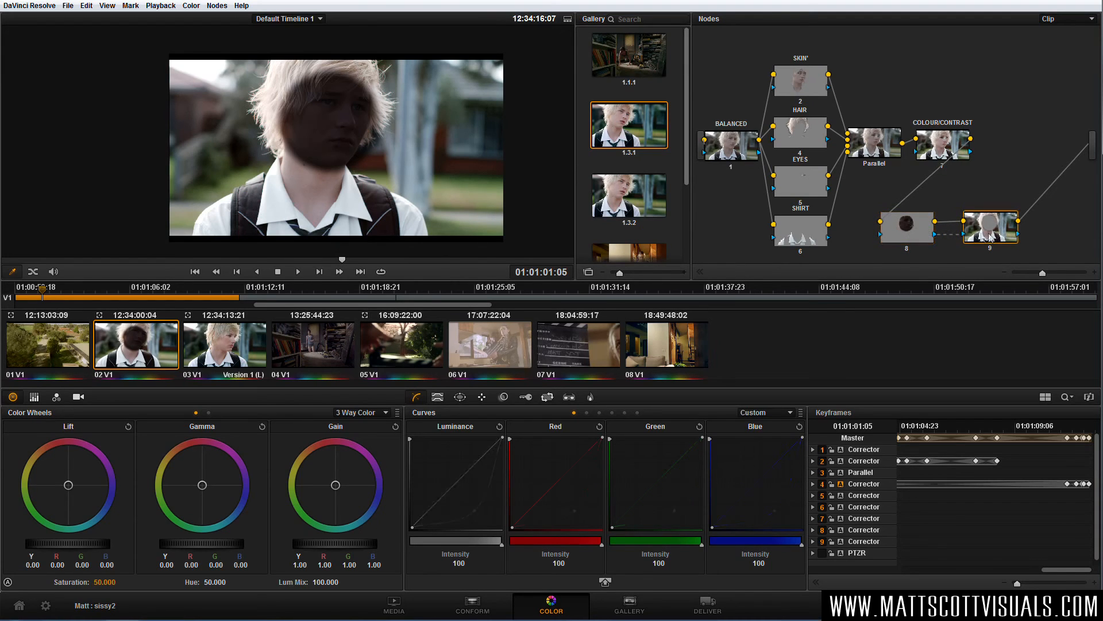
{"action": "mouse_move", "coordinate": [454, 476]}
{"action": "left_mouse_down"}
{"action": "mouse_move", "coordinate": [448, 464]}
{"action": "mouse_move", "coordinate": [477, 499]}
{"action": "mouse_move", "coordinate": [463, 495]}
{"action": "left_mouse_up"}
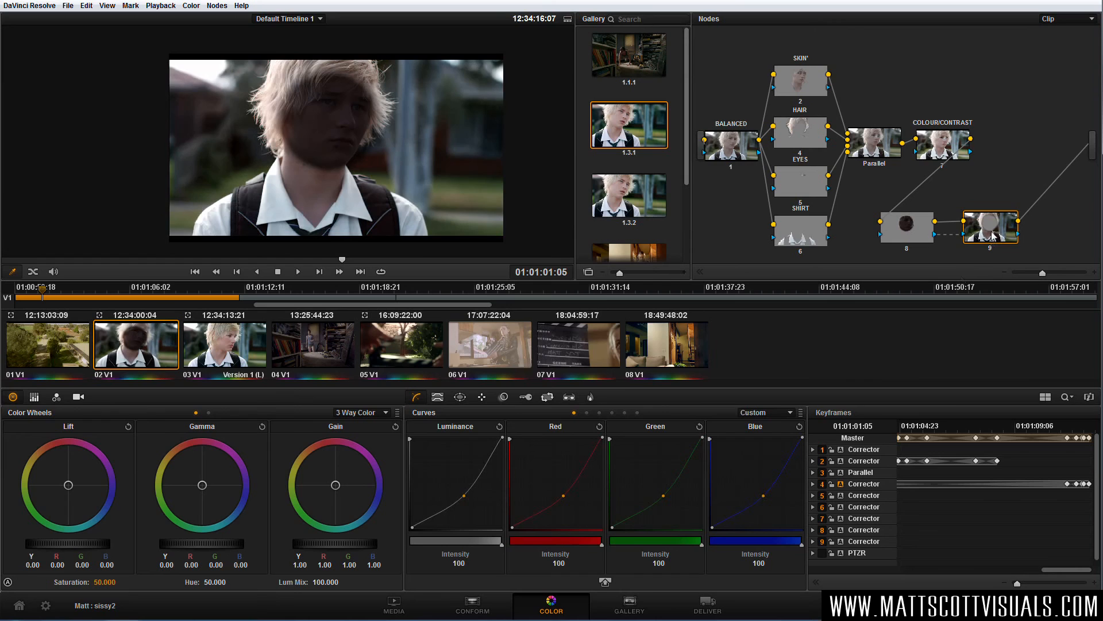
Delete the outside node and the face-window node that follow COLOUR/CONTRAST.
{"action": "key", "text": "Delete"}
{"action": "key", "text": "Delete"}
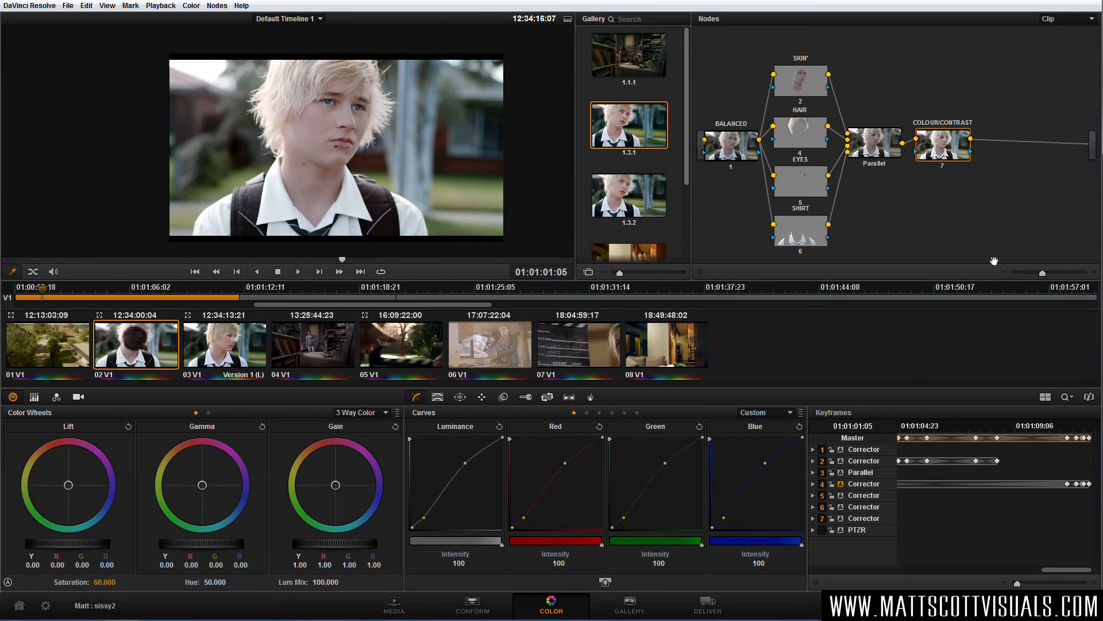
Add an outside node to the SKIN node, place it above the Parallel mixer and label it "cool shadows".
{"action": "left_click", "coordinate": [808, 89]}
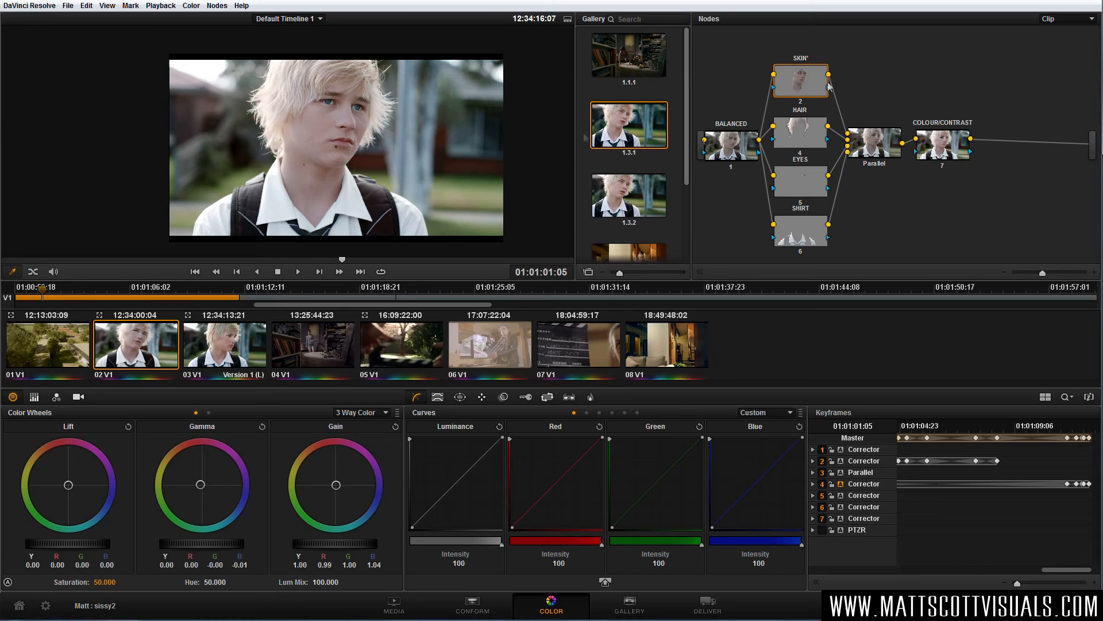
{"action": "right_click", "coordinate": [812, 89]}
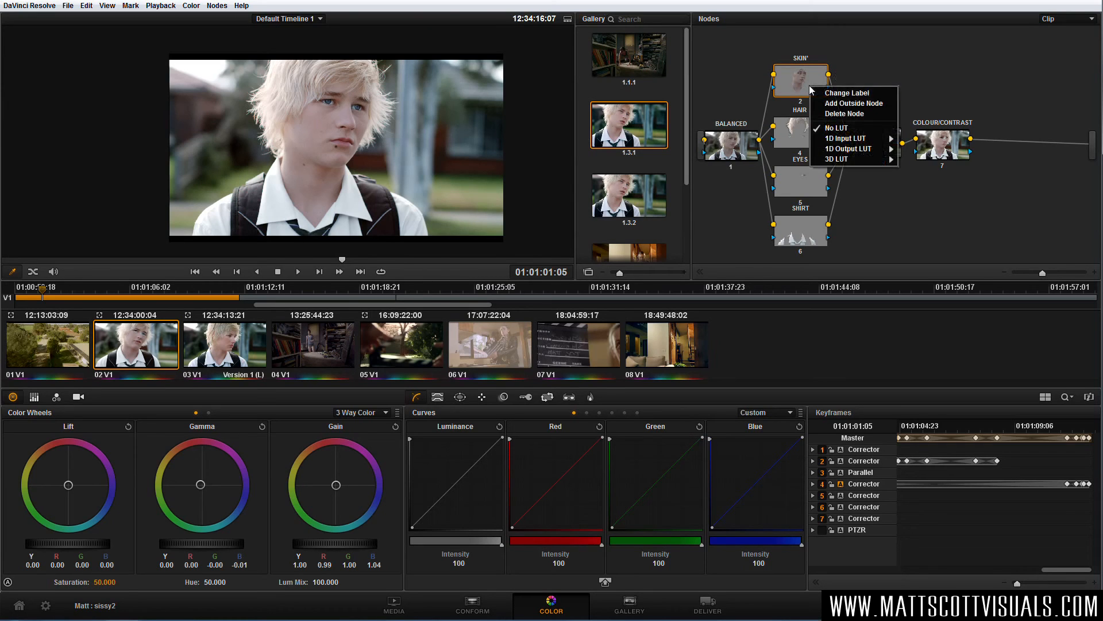
{"action": "left_click", "coordinate": [850, 104]}
{"action": "left_click_drag", "start_coordinate": [862, 86], "coordinate": [893, 62]}
{"action": "right_click", "coordinate": [894, 60]}
{"action": "left_click", "coordinate": [921, 64]}
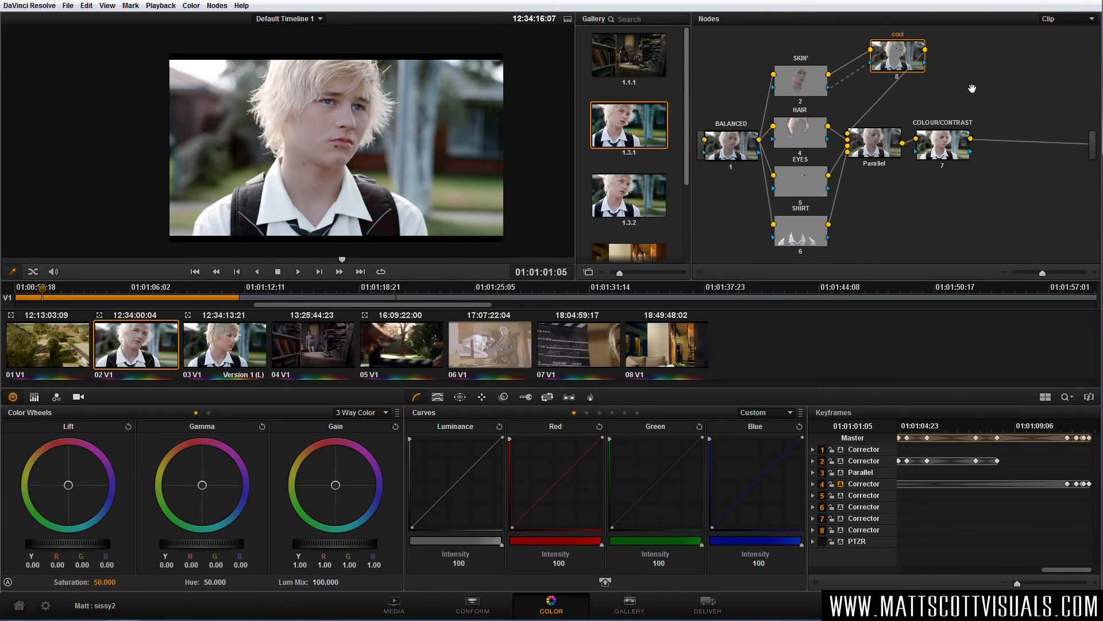
{"action": "type", "text": "cool shadows"}
{"action": "key", "text": "Return"}
Cool the "cool shadows" node's lift to red -0.02 and blue 0.01, undo the extra darkening, and compare the node off and on.
{"action": "left_click_drag", "start_coordinate": [70, 489], "coordinate": [77, 504]}
{"action": "left_click_drag", "start_coordinate": [102, 546], "coordinate": [84, 543]}
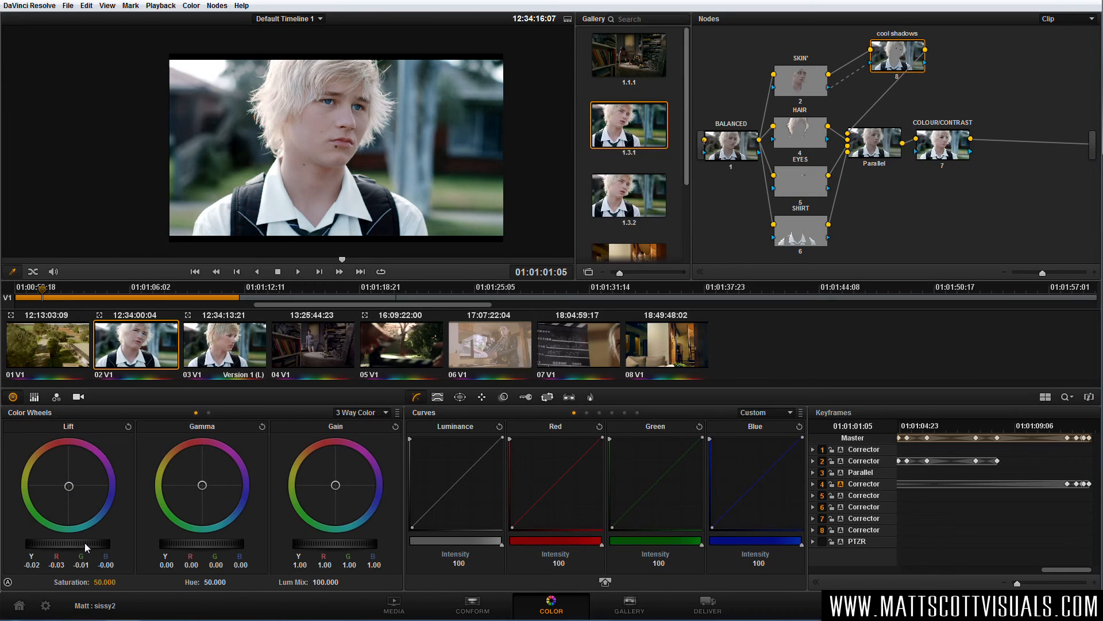
{"action": "key", "text": "ctrl+z"}
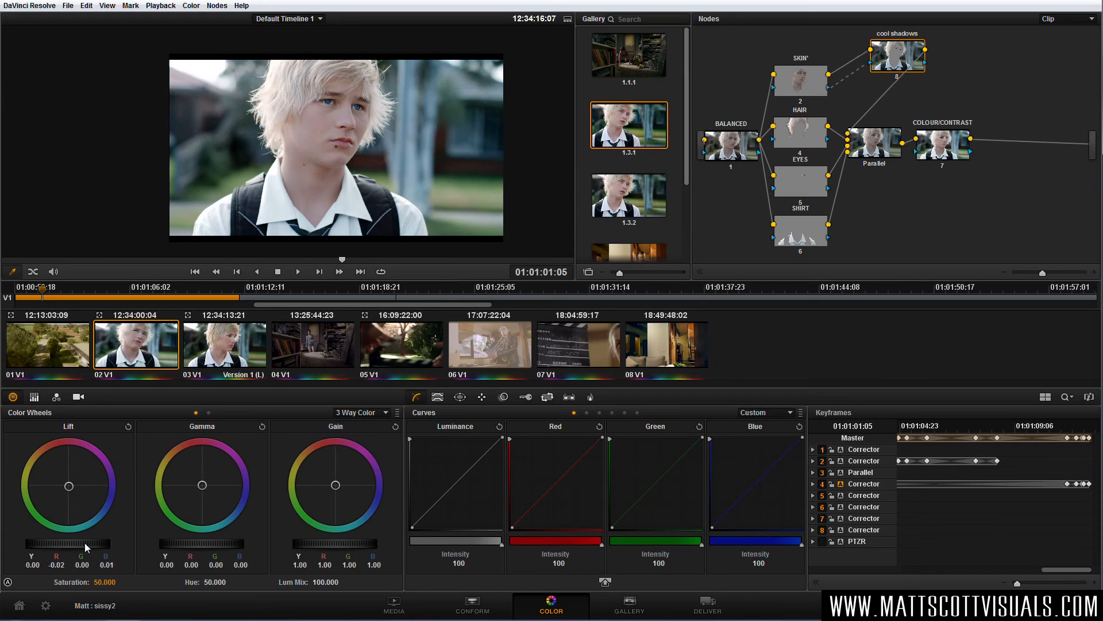
{"action": "key", "text": "ctrl+d"}
{"action": "key", "text": "ctrl+d"}
Add a serial node after COLOUR/CONTRAST and place it below in the node graph.
{"action": "left_click_drag", "start_coordinate": [955, 155], "coordinate": [959, 156]}
{"action": "left_click", "coordinate": [956, 153]}
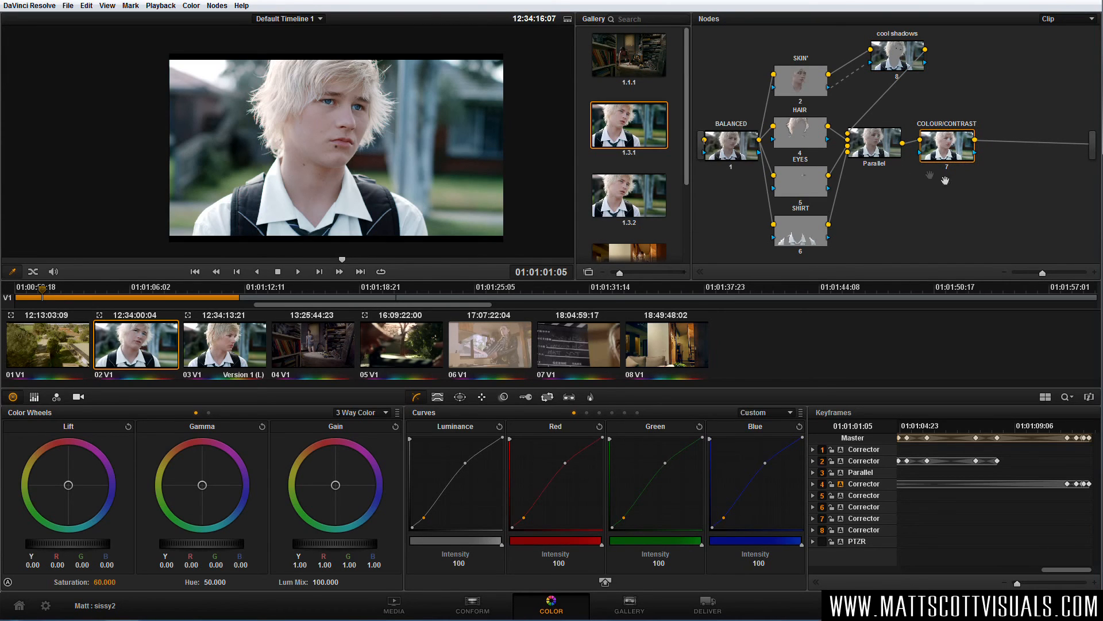
{"action": "left_click_drag", "start_coordinate": [949, 153], "coordinate": [943, 154]}
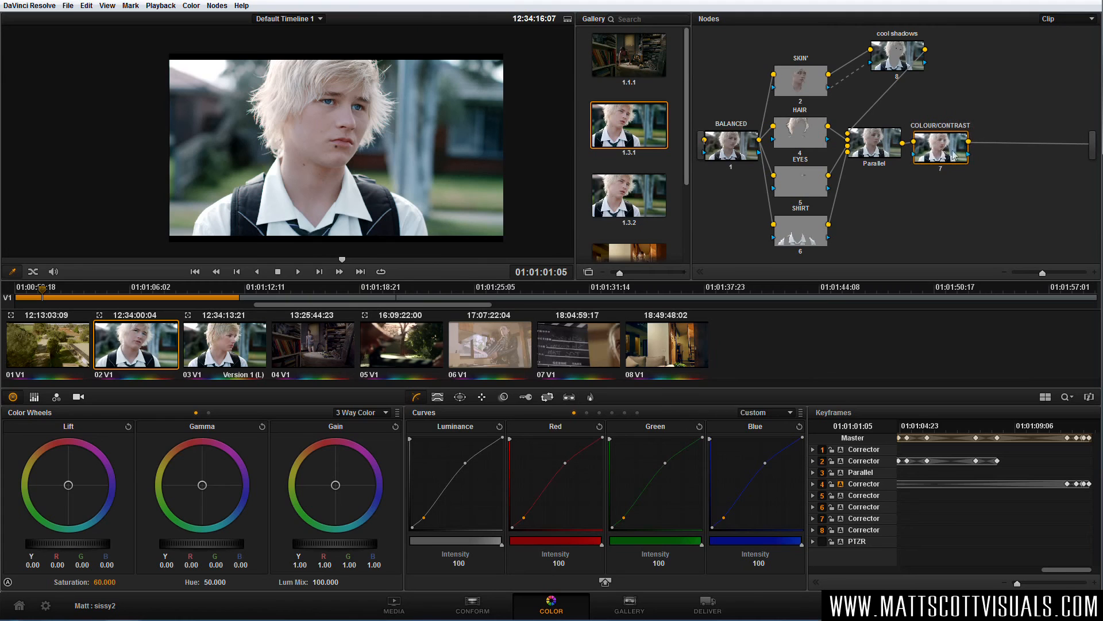
{"action": "key", "text": "alt+s"}
{"action": "left_click_drag", "start_coordinate": [1016, 163], "coordinate": [912, 218]}
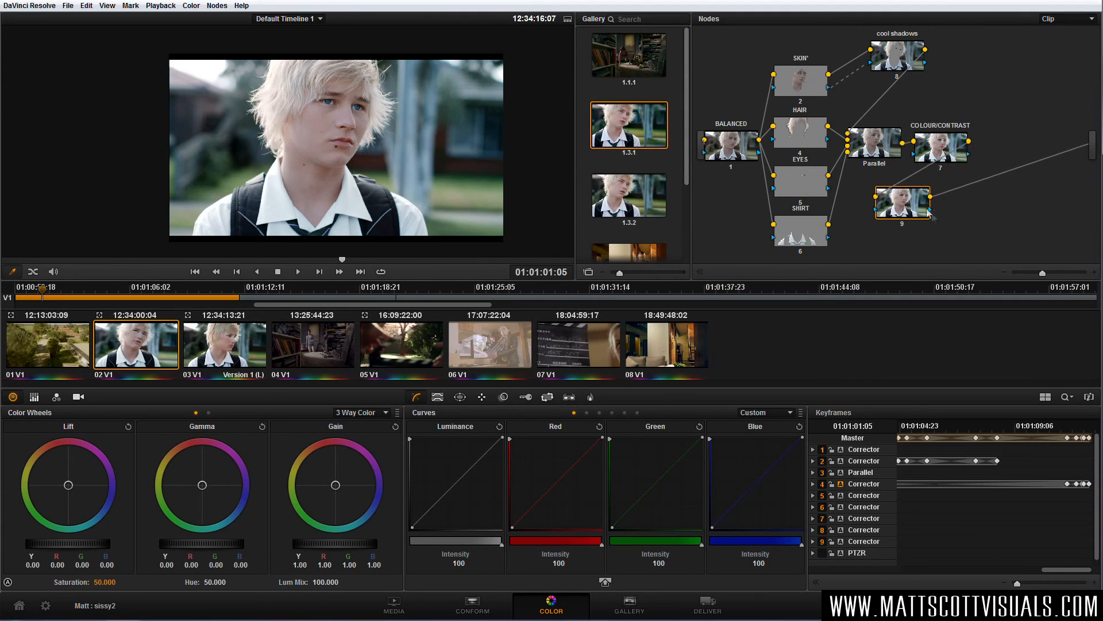
Place a circular window around the face with size 56.39, aspect 33.00, rotation 4.36 and softness 10.64.
{"action": "left_click", "coordinate": [459, 397]}
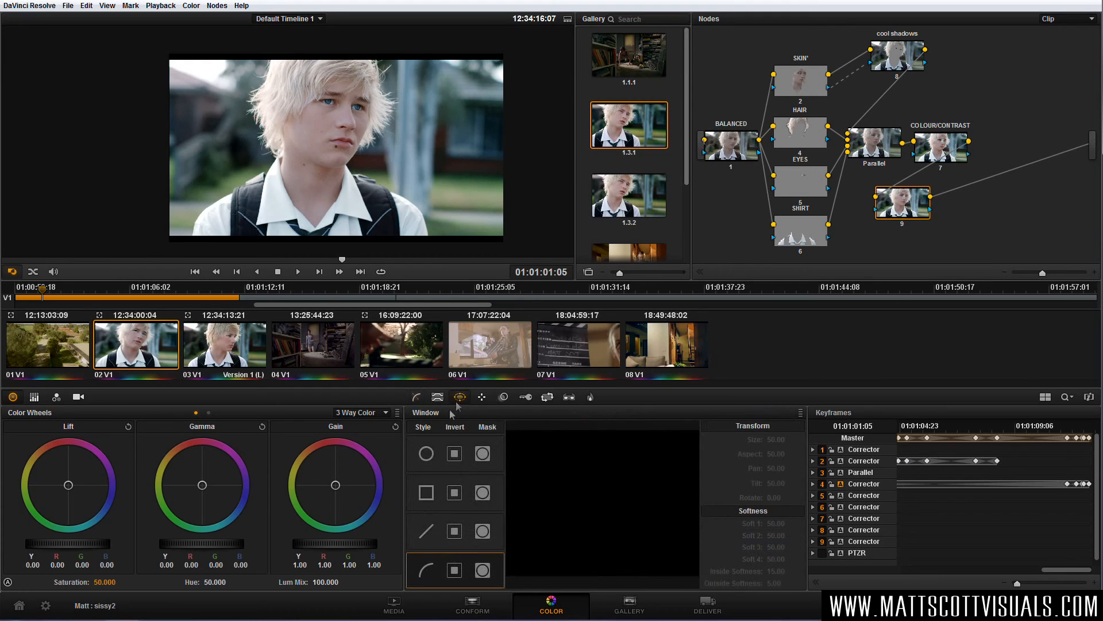
{"action": "left_click", "coordinate": [426, 453]}
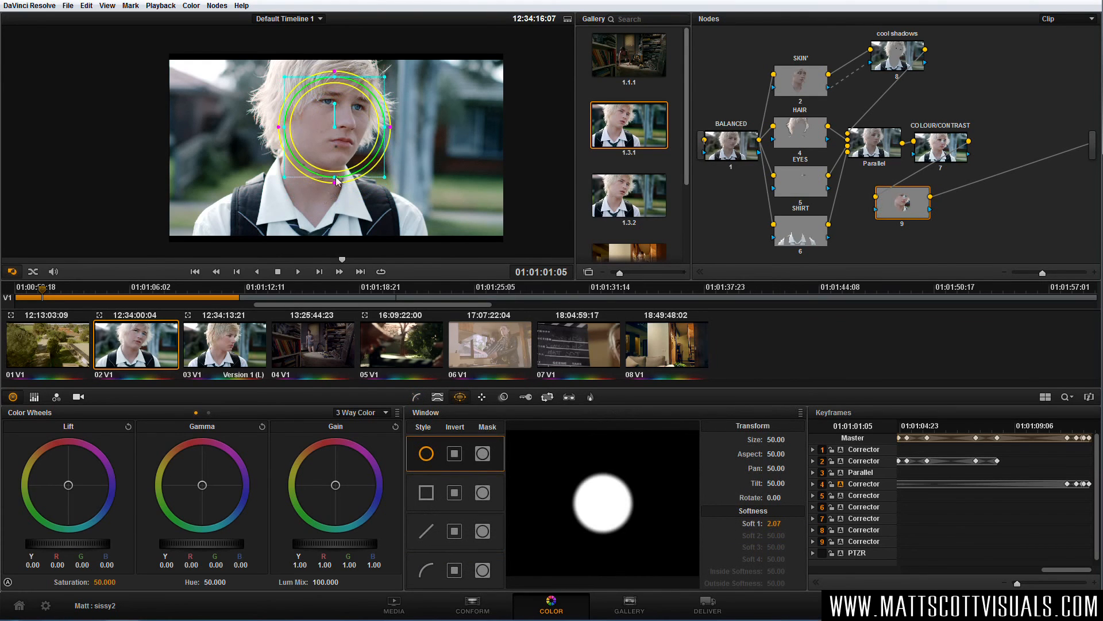
{"action": "left_click_drag", "start_coordinate": [335, 177], "coordinate": [334, 205]}
{"action": "left_click_drag", "start_coordinate": [384, 127], "coordinate": [437, 131]}
{"action": "left_click_drag", "start_coordinate": [317, 207], "coordinate": [311, 244]}
{"action": "left_click_drag", "start_coordinate": [323, 113], "coordinate": [347, 116]}
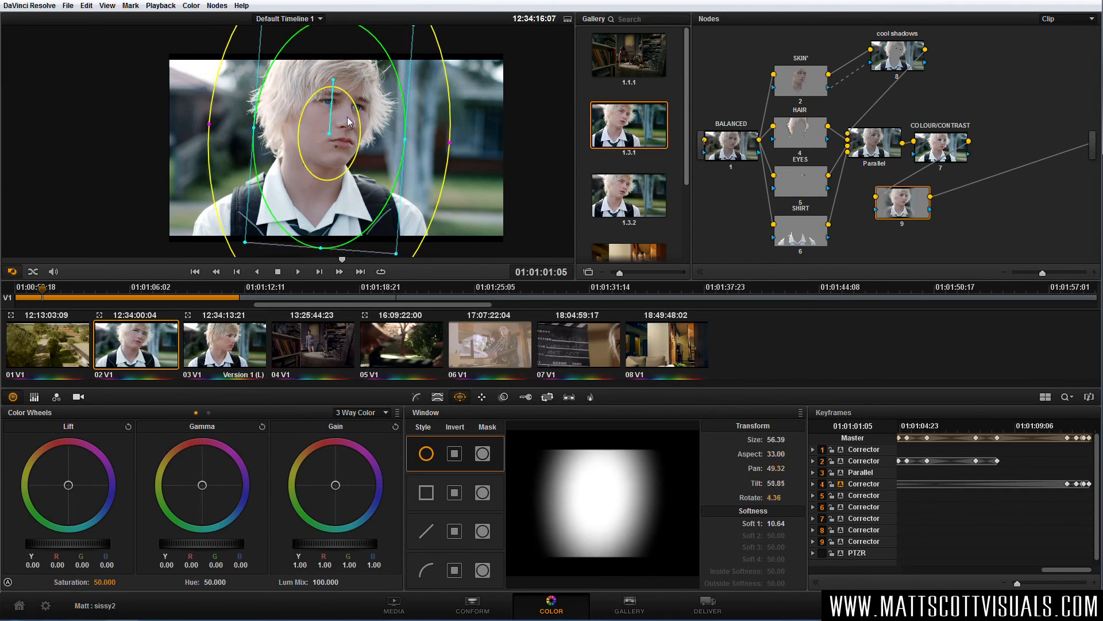
Set the face-window node's saturation to 54 and sharpen its area with a radius of 0.46.
{"action": "left_click", "coordinate": [416, 398]}
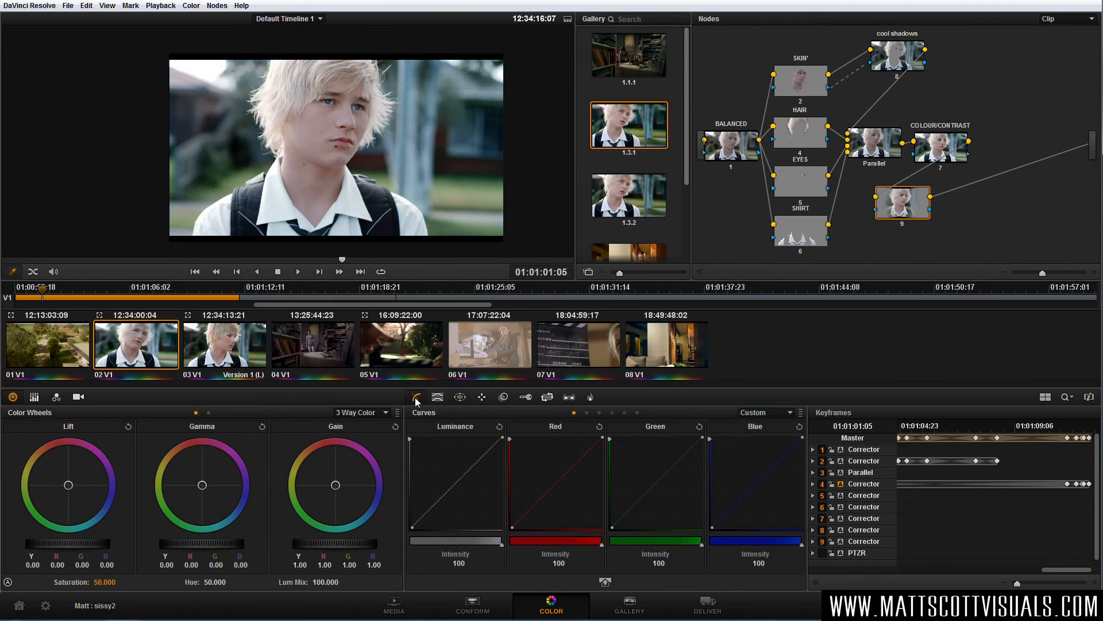
{"action": "left_click_drag", "start_coordinate": [106, 581], "coordinate": [121, 581]}
{"action": "left_click", "coordinate": [503, 397]}
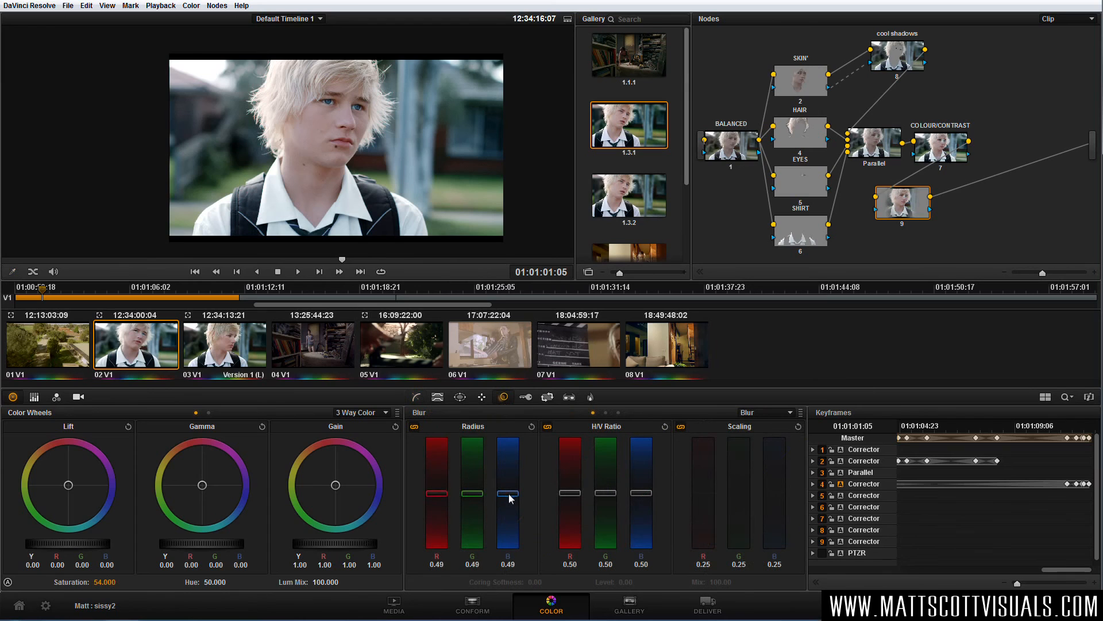
{"action": "mouse_move", "coordinate": [509, 494]}
{"action": "left_mouse_down"}
{"action": "mouse_move", "coordinate": [507, 518]}
{"action": "mouse_move", "coordinate": [506, 493]}
{"action": "left_mouse_up"}
{"action": "left_click_drag", "start_coordinate": [511, 491], "coordinate": [511, 467]}
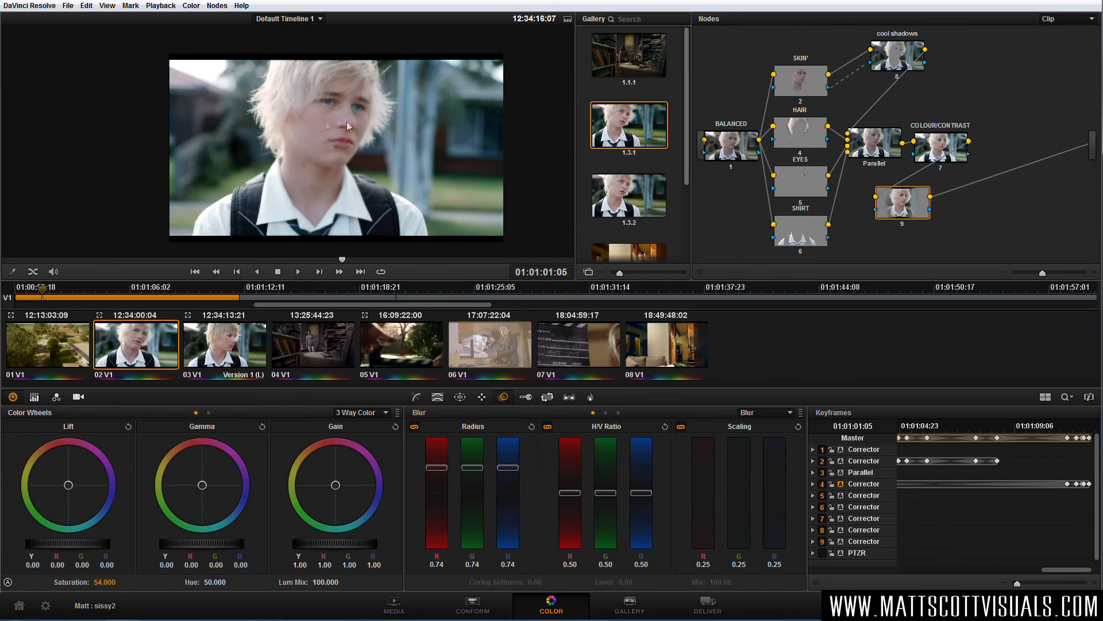
{"action": "left_click_drag", "start_coordinate": [511, 466], "coordinate": [508, 518]}
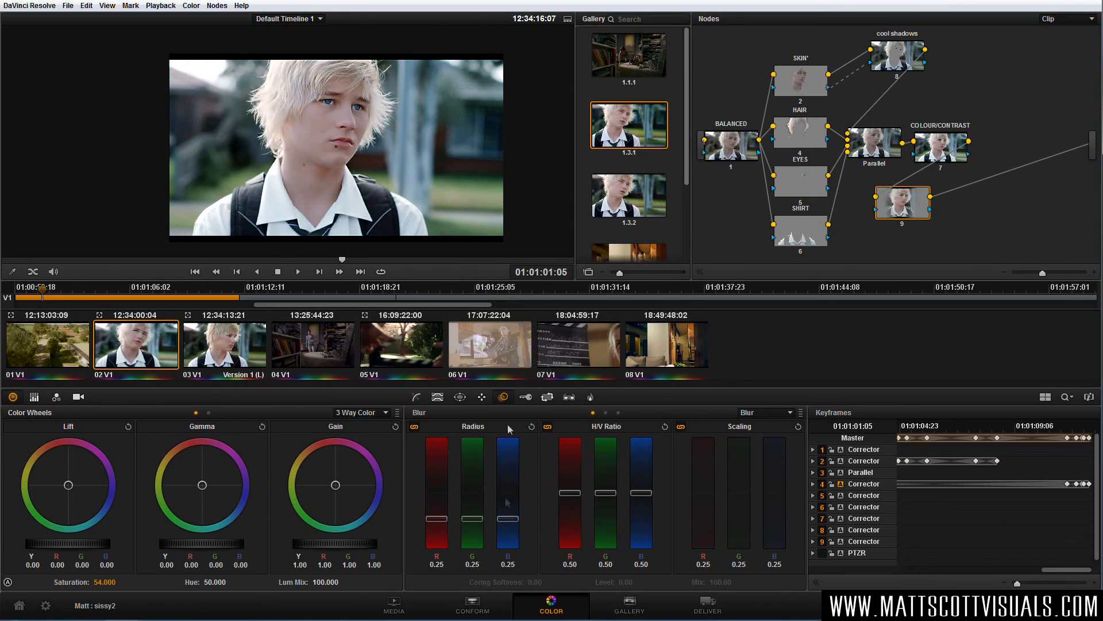
{"action": "scroll", "coordinate": [353, 143], "scroll_direction": "up", "scroll_amount": 3}
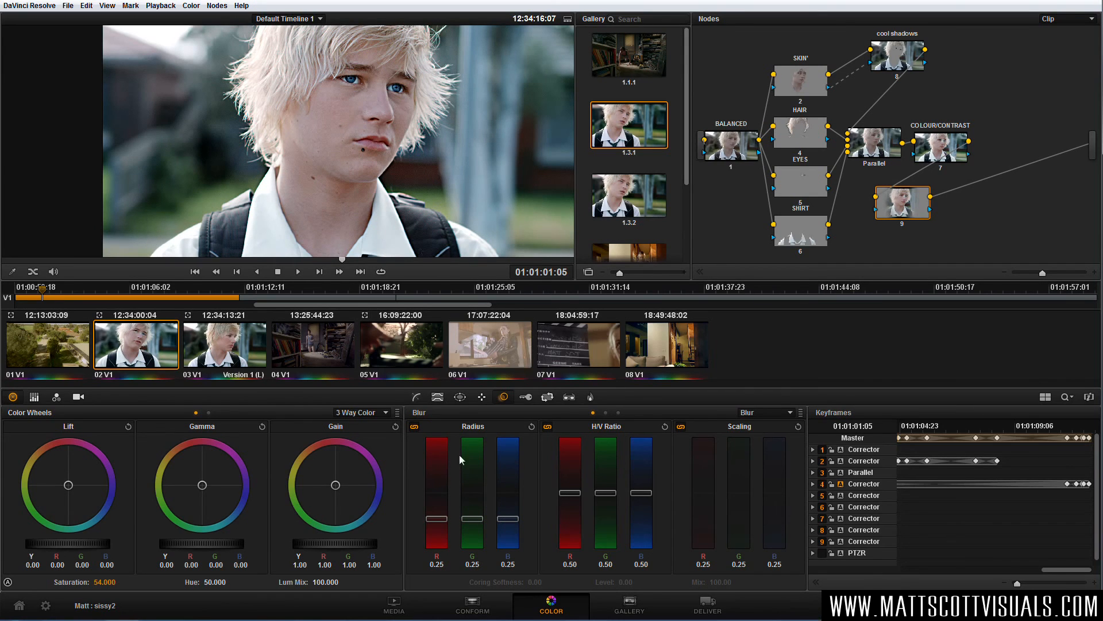
{"action": "left_click_drag", "start_coordinate": [510, 520], "coordinate": [517, 500]}
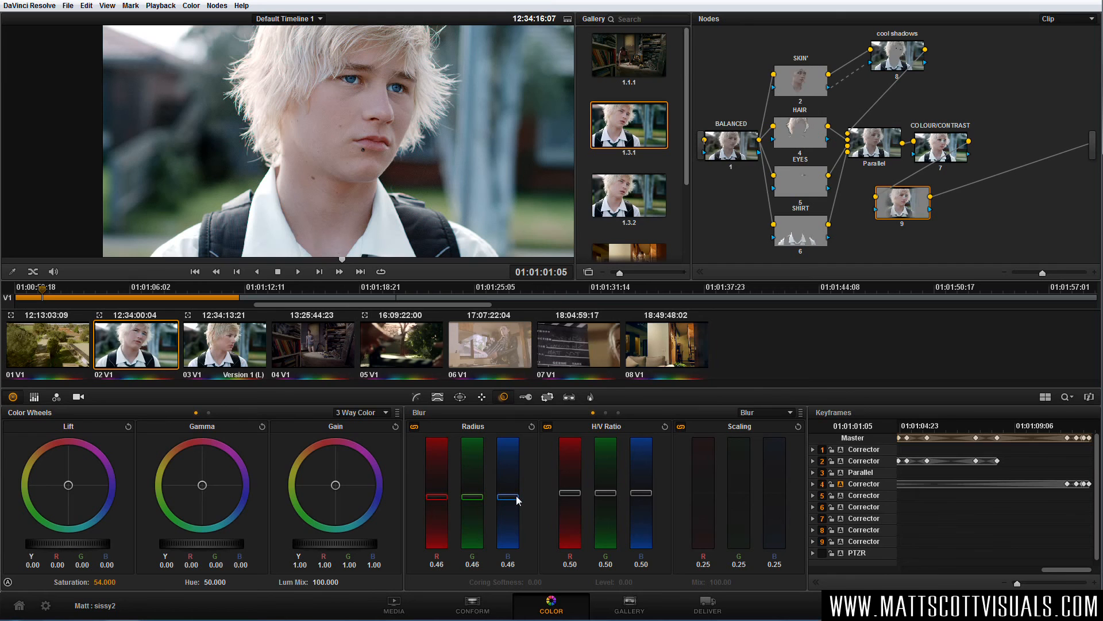
{"action": "scroll", "coordinate": [370, 147], "scroll_direction": "down", "scroll_amount": 2}
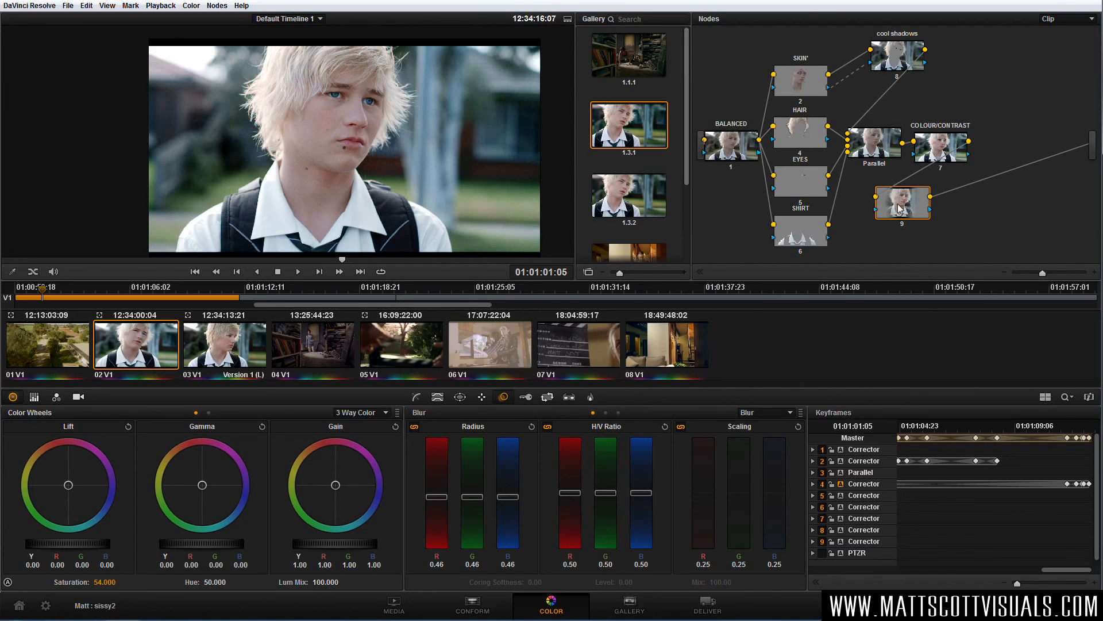
{"action": "key", "text": "shift+h"}
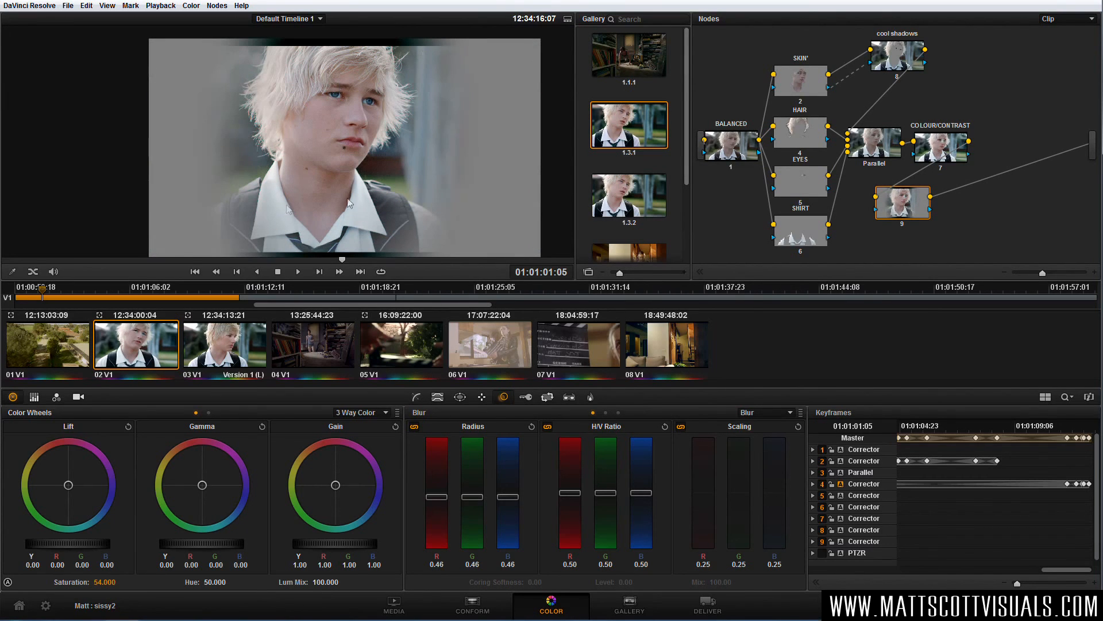
{"action": "key", "text": "shift+h"}
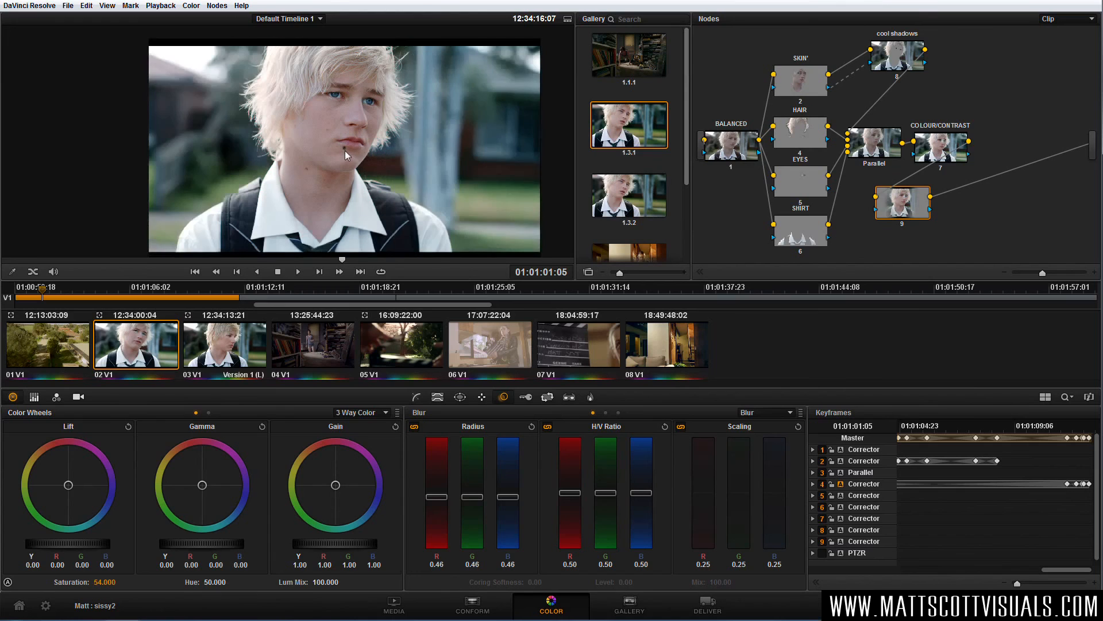
Add an outside node to the face-window node and darken the surroundings by pulling down the midpoint of its linked custom curves.
{"action": "right_click", "coordinate": [911, 207]}
{"action": "left_click", "coordinate": [950, 226]}
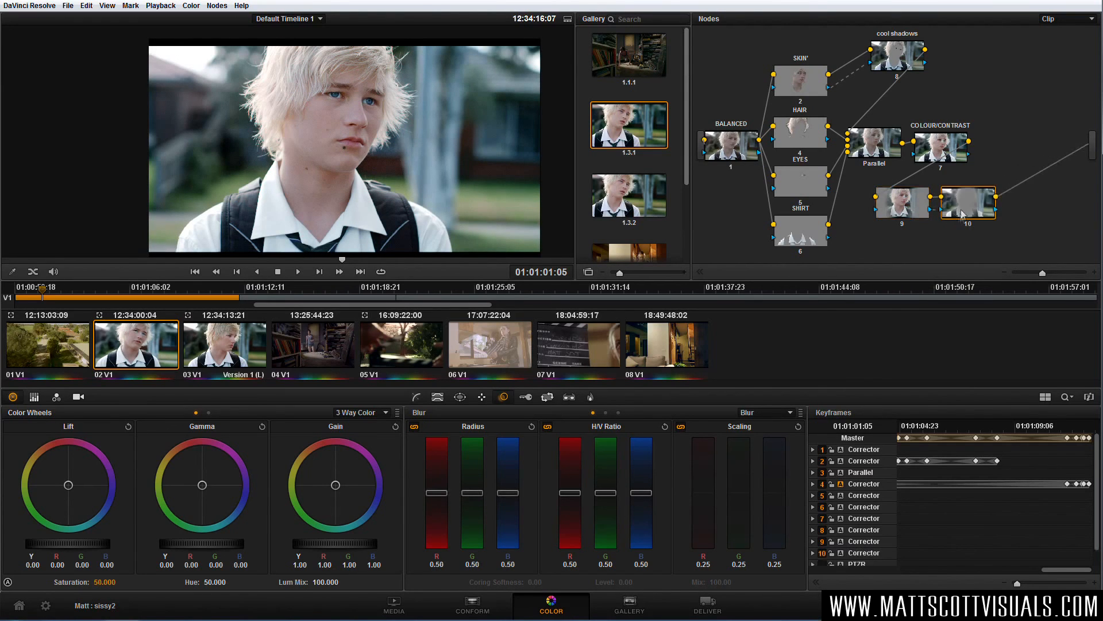
{"action": "left_click", "coordinate": [416, 399]}
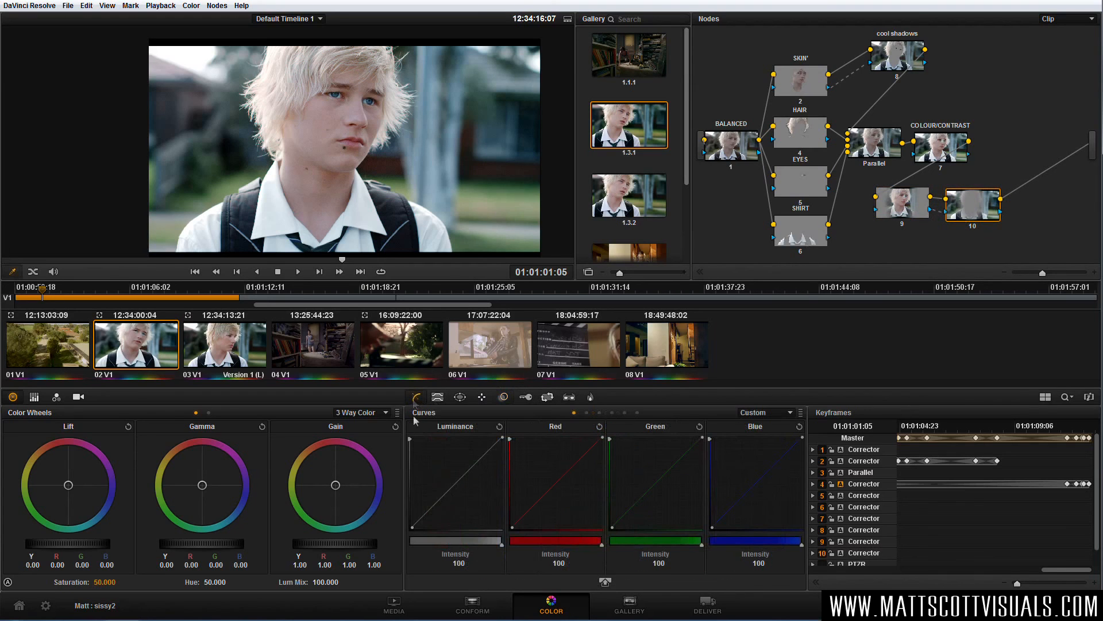
{"action": "left_click_drag", "start_coordinate": [436, 503], "coordinate": [456, 494]}
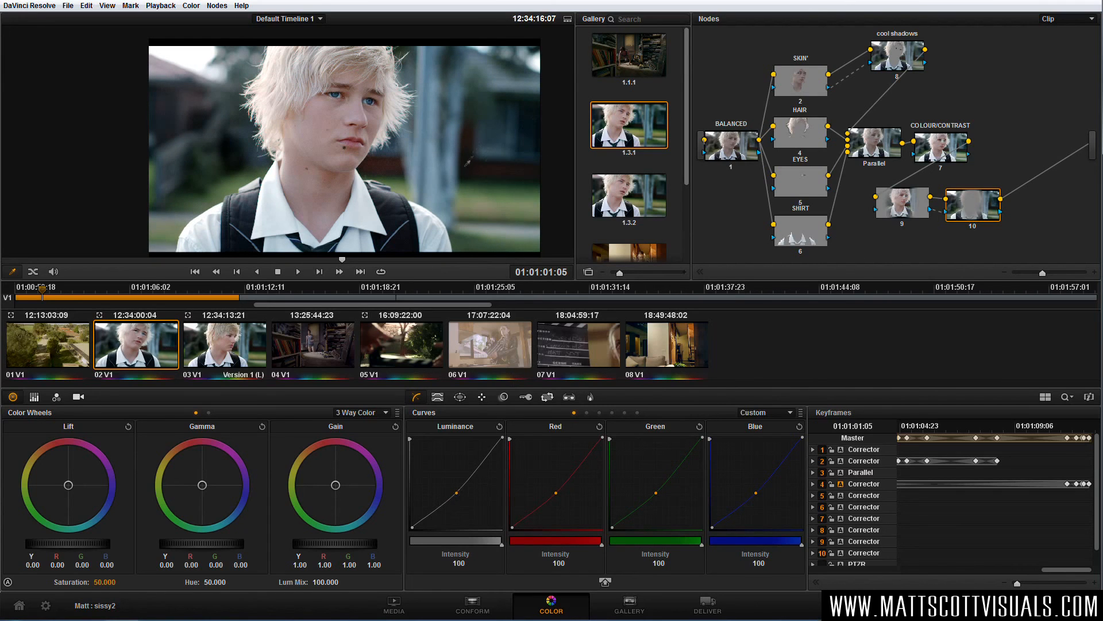
Blur the outside node slightly with a radius of 0.52 for red and green and 0.53 for blue.
{"action": "left_click", "coordinate": [504, 397]}
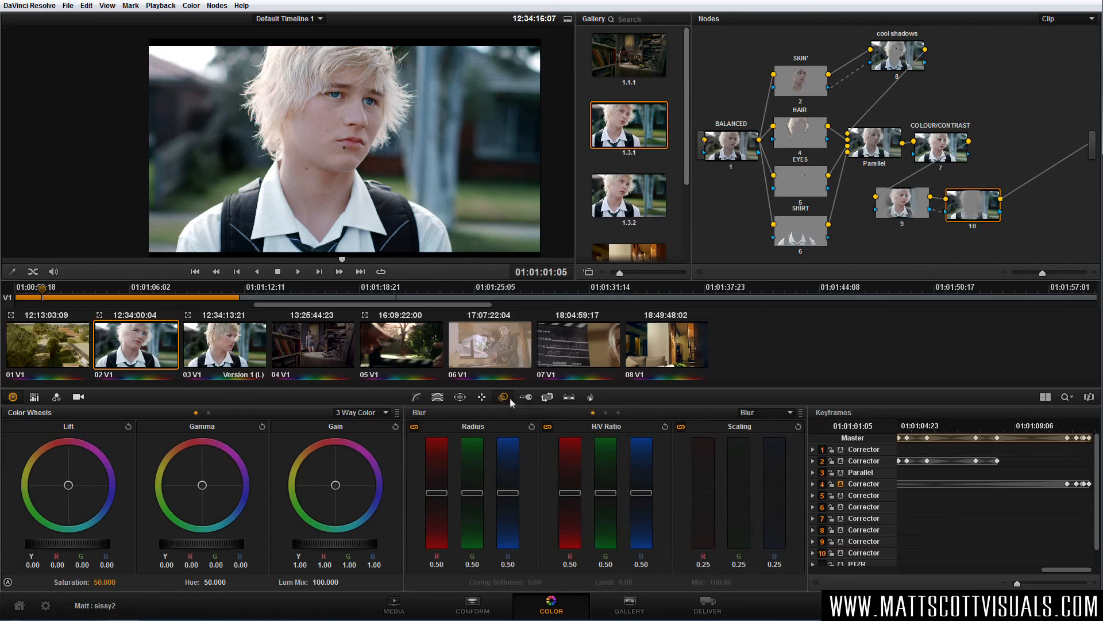
{"action": "left_click", "coordinate": [510, 494]}
{"action": "left_click_drag", "start_coordinate": [510, 494], "coordinate": [513, 493]}
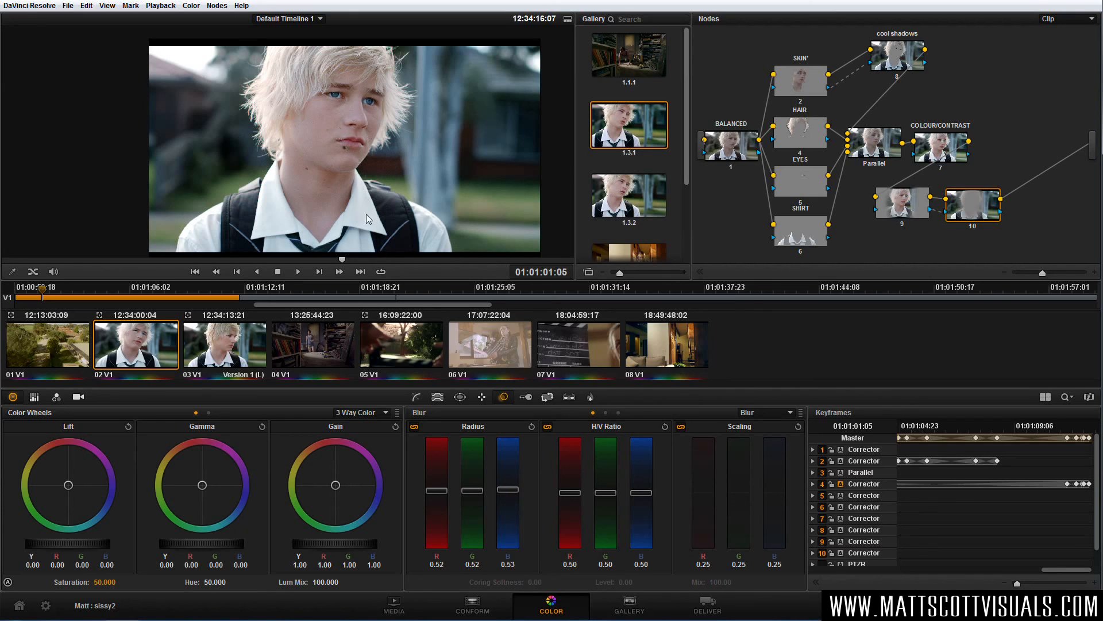
Track the face window forward through clip 02 with pan, tilt and rotate, stop the tracking and move back to 01:01:02:23.
{"action": "left_click", "coordinate": [909, 210]}
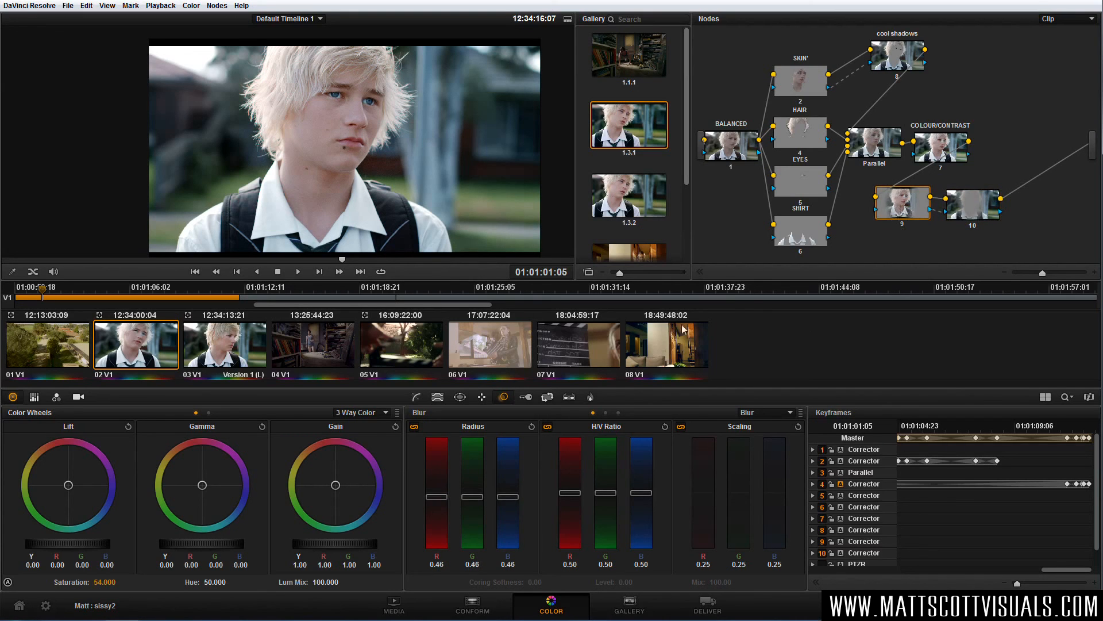
{"action": "left_click", "coordinate": [459, 397]}
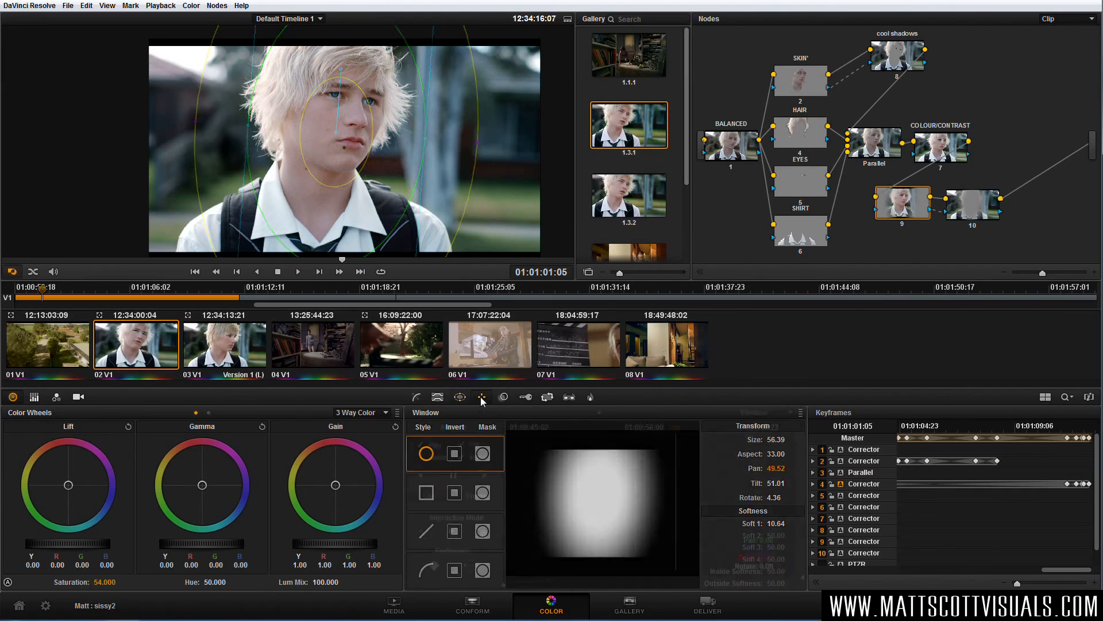
{"action": "left_click", "coordinate": [482, 397]}
{"action": "left_click", "coordinate": [489, 474]}
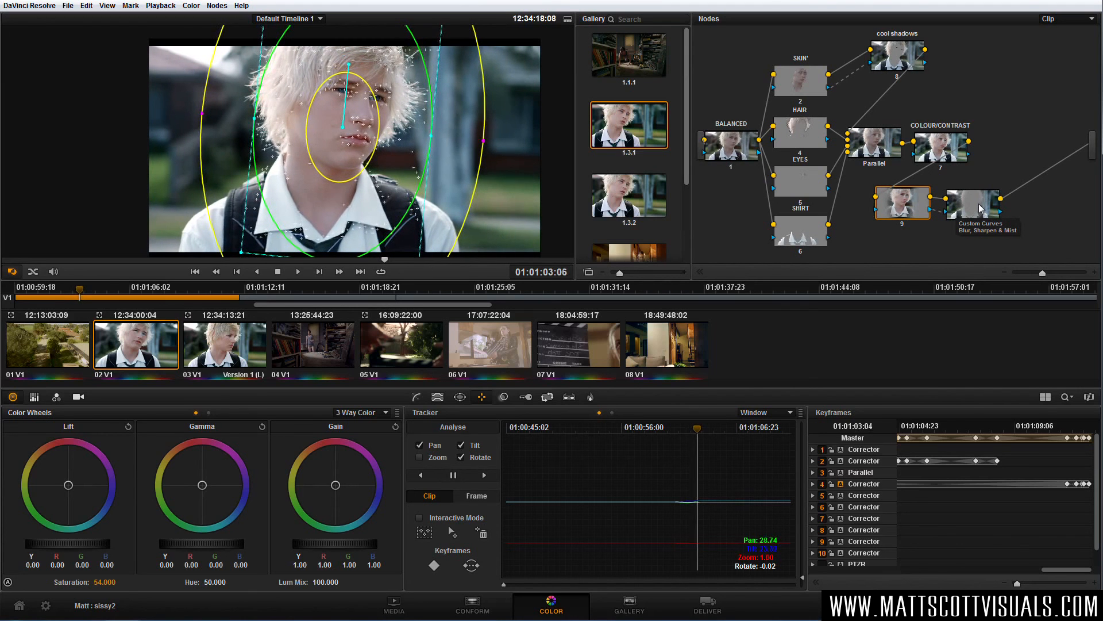
{"action": "left_click", "coordinate": [454, 476]}
{"action": "left_click_drag", "start_coordinate": [698, 427], "coordinate": [695, 429]}
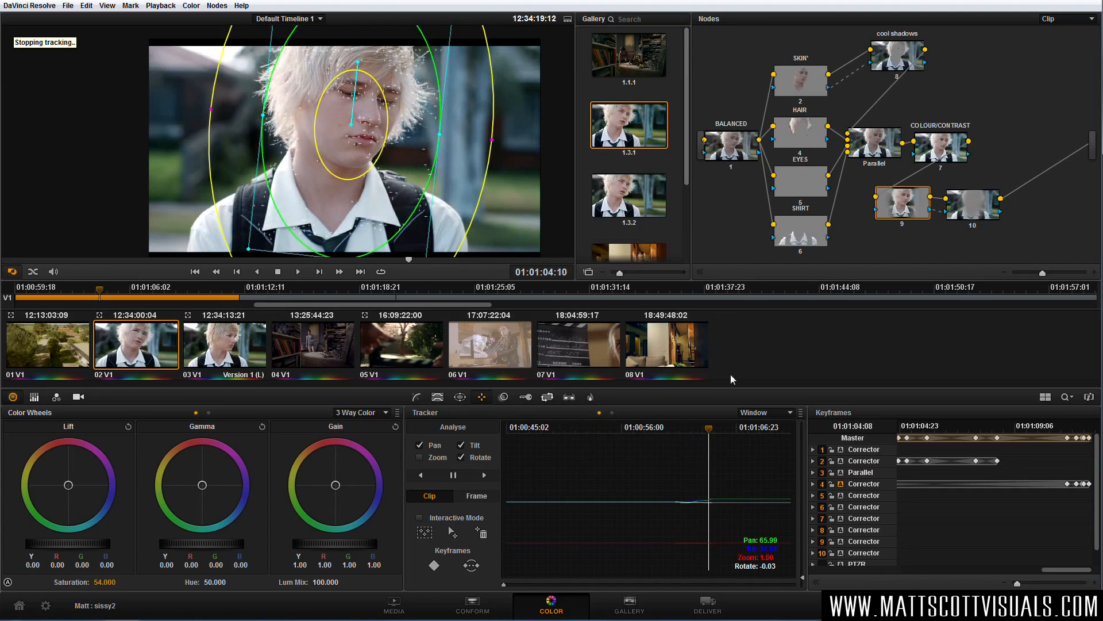
Move the face-window node and its outside node so they sit side by side further along, below COLOUR/CONTRAST.
{"action": "left_click", "coordinate": [416, 397]}
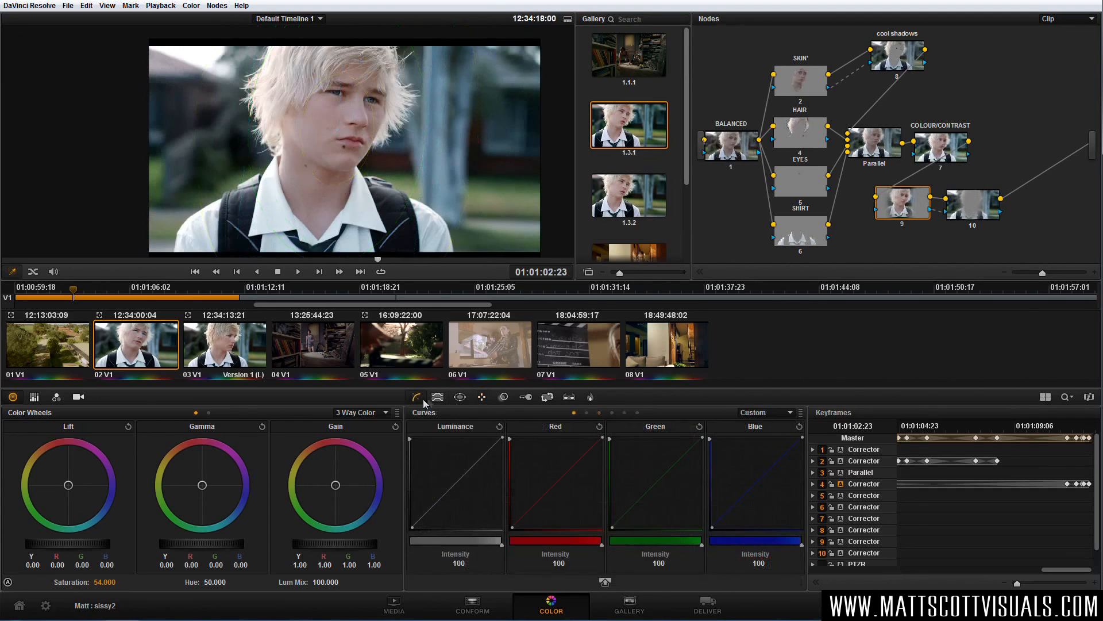
{"action": "scroll", "coordinate": [374, 163], "scroll_direction": "up", "scroll_amount": 1}
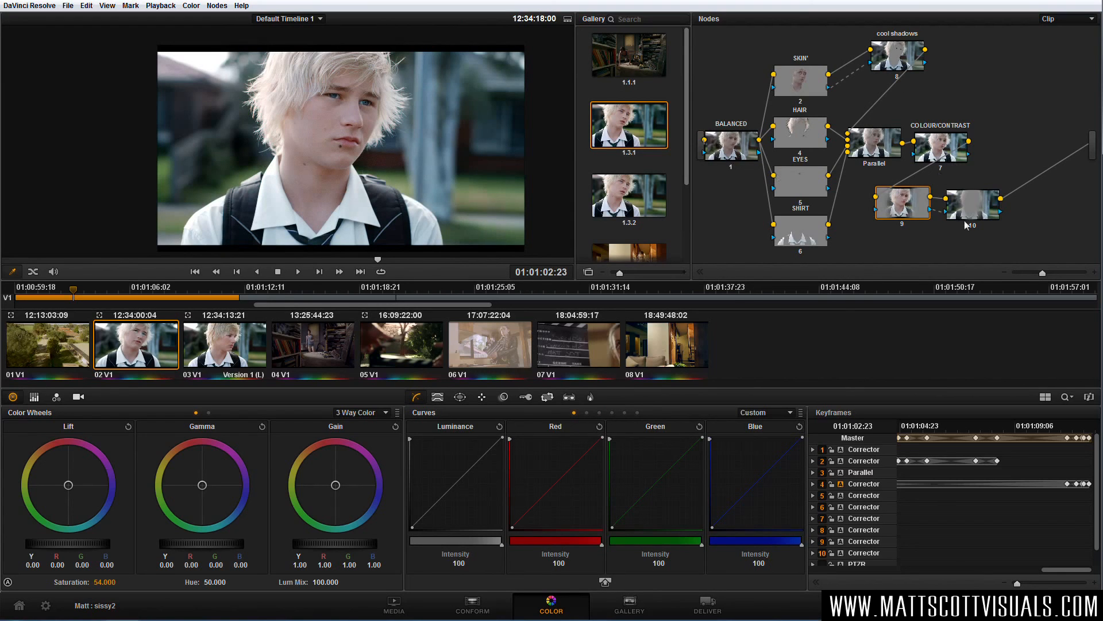
{"action": "left_click_drag", "start_coordinate": [967, 213], "coordinate": [1002, 212]}
{"action": "left_click_drag", "start_coordinate": [909, 207], "coordinate": [960, 215]}
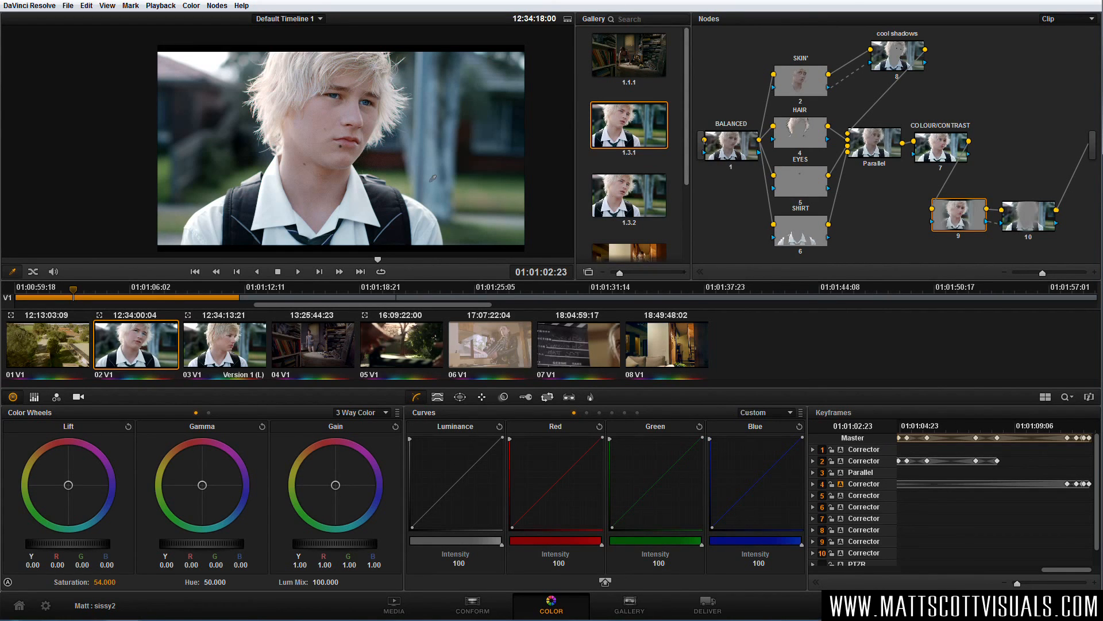
Compare the clip with the whole grade bypassed and enabled.
{"action": "left_click", "coordinate": [438, 397]}
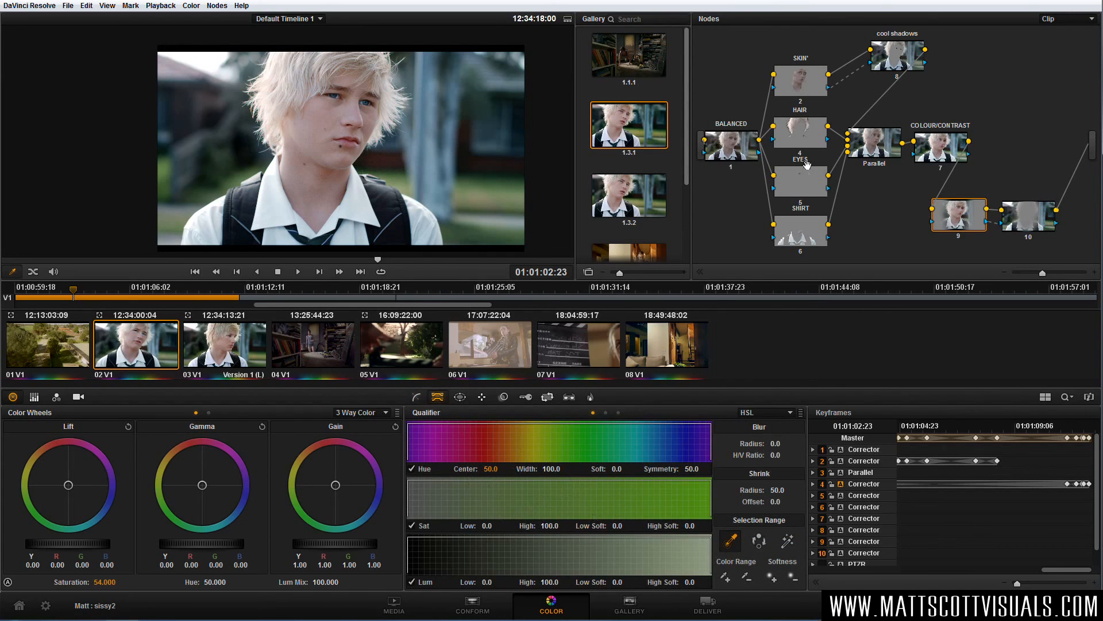
{"action": "mouse_move", "coordinate": [809, 150]}
{"action": "key", "text": "alt+d"}
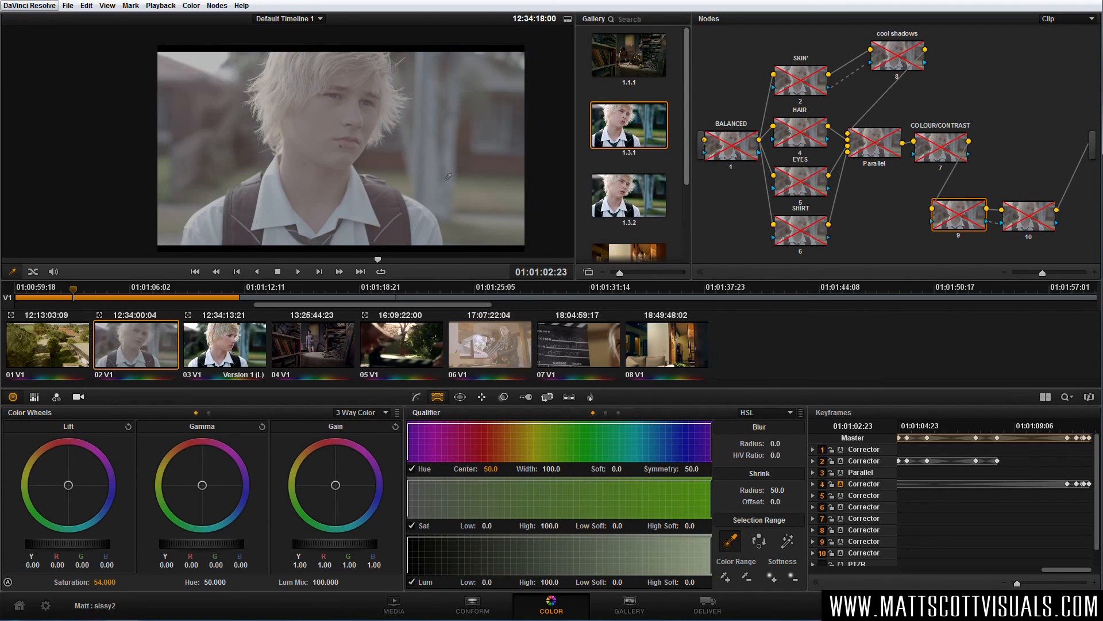
{"action": "key", "text": "alt+d"}
{"action": "key", "text": "shift+d"}
{"action": "key", "text": "shift+d"}
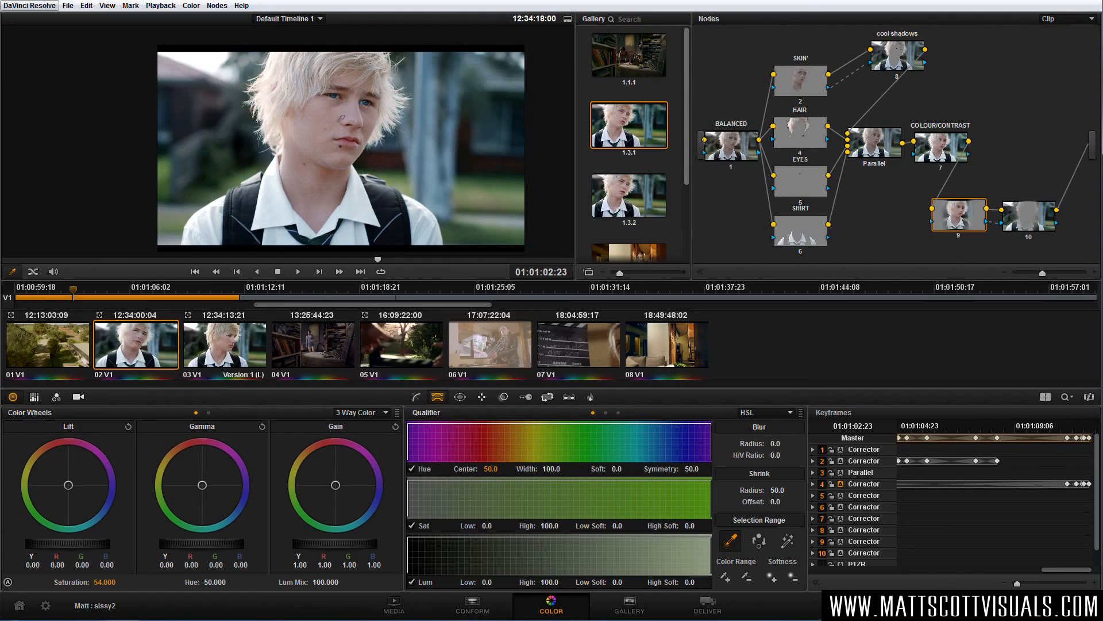
Tighten the circular window around the face to size 53.47 and aspect 33.29.
{"action": "left_click", "coordinate": [949, 222]}
{"action": "left_click", "coordinate": [460, 397]}
{"action": "left_click_drag", "start_coordinate": [413, 143], "coordinate": [405, 138]}
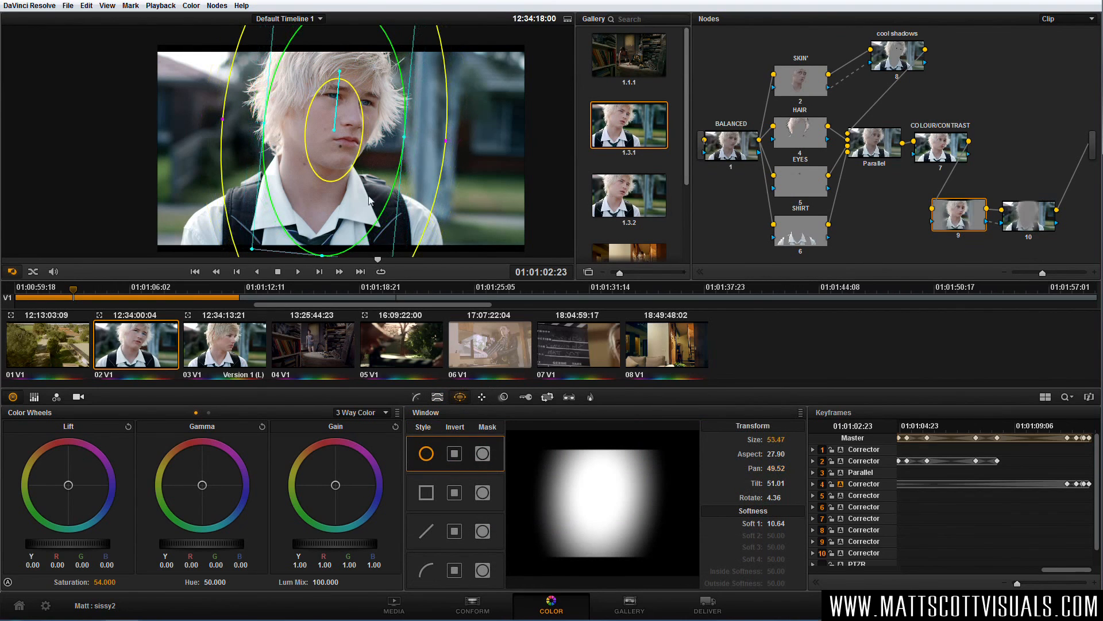
{"action": "left_click_drag", "start_coordinate": [324, 256], "coordinate": [324, 235]}
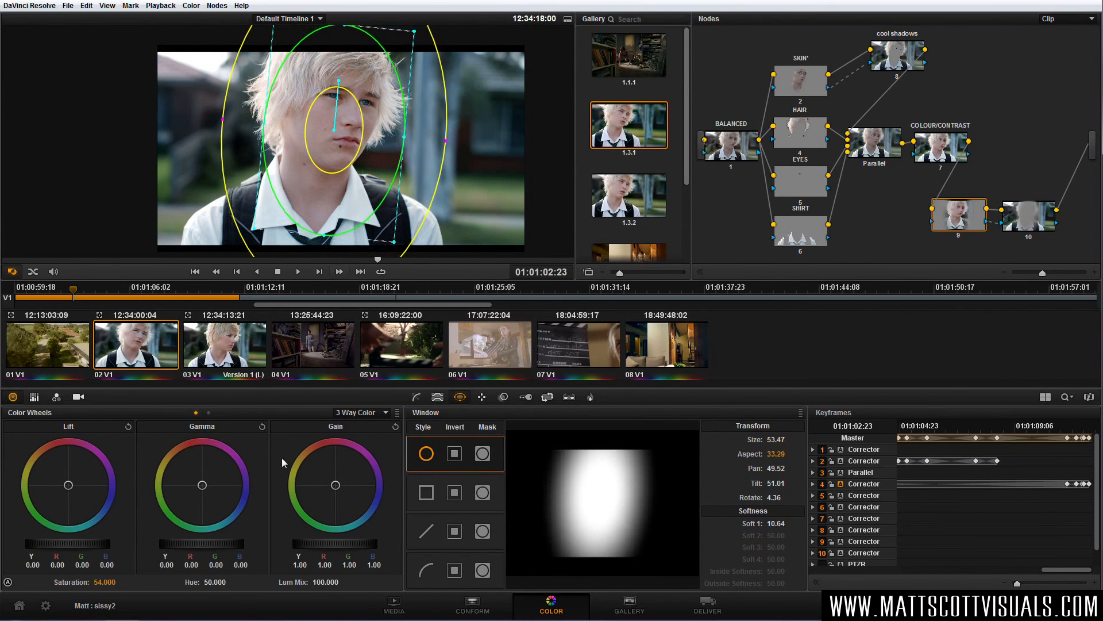
Raise the face-window node's gain to 1.06 and review the graded frame full screen.
{"action": "left_click_drag", "start_coordinate": [332, 546], "coordinate": [357, 543]}
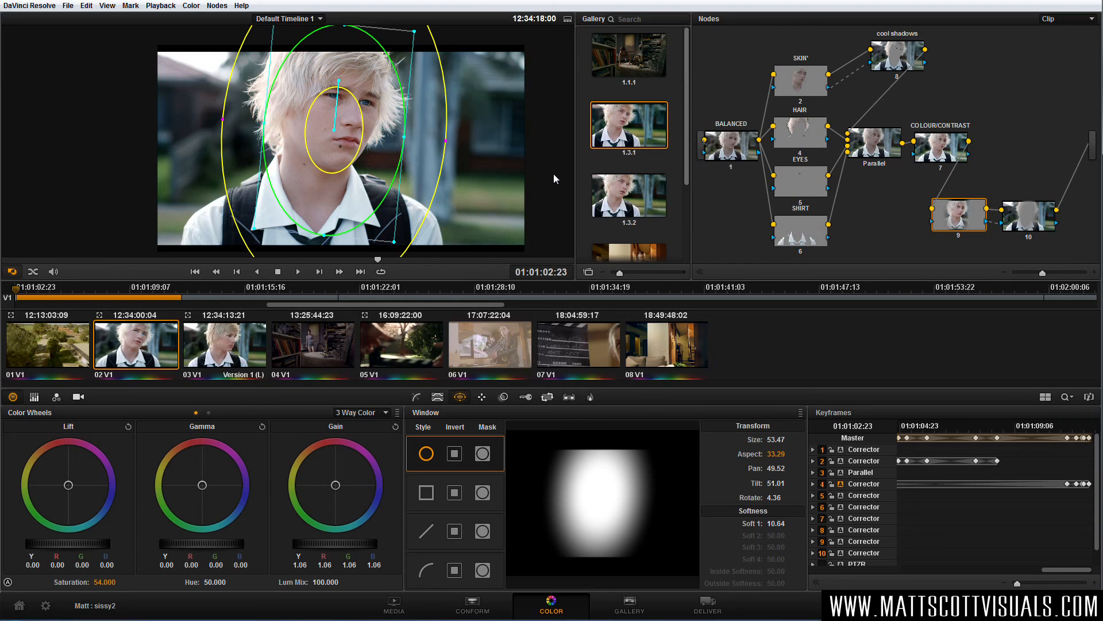
{"action": "key", "text": "ctrl+f"}
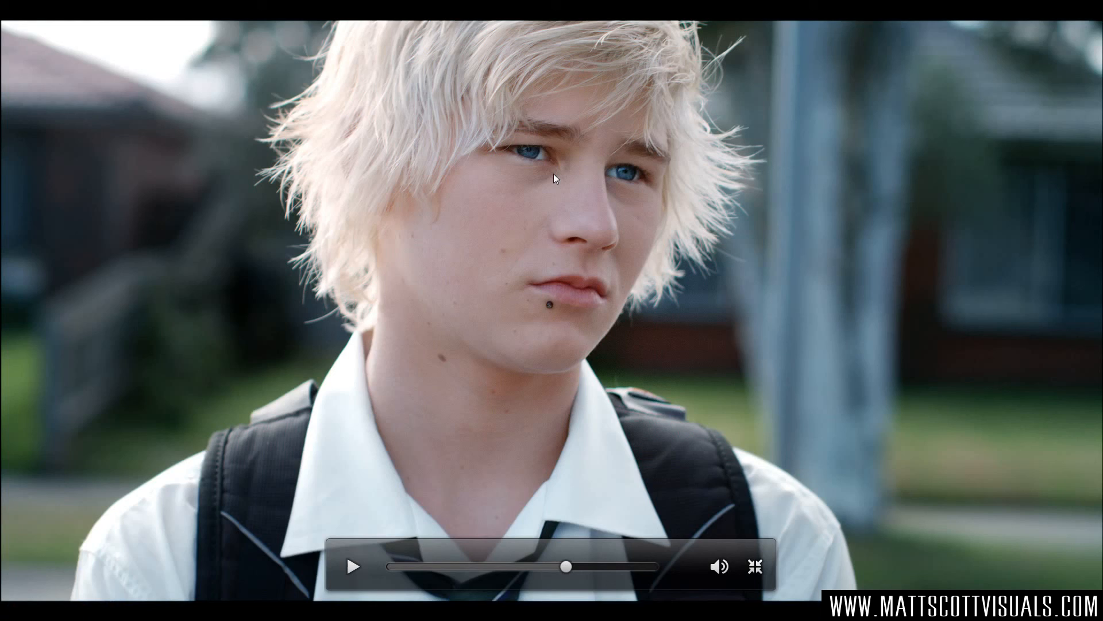
{"action": "key", "text": "ctrl+f"}
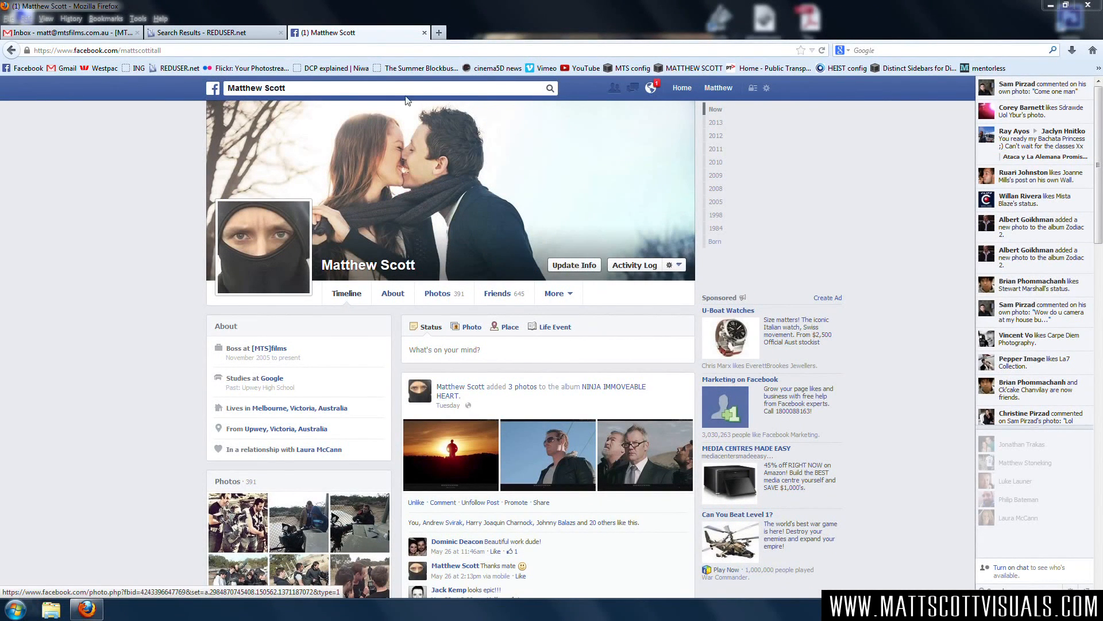
In the Firefox browser, search Facebook for "sissy boy (short film", open the Sissy Boy (Short Film) page and look through it.
{"action": "left_click", "coordinate": [458, 90]}
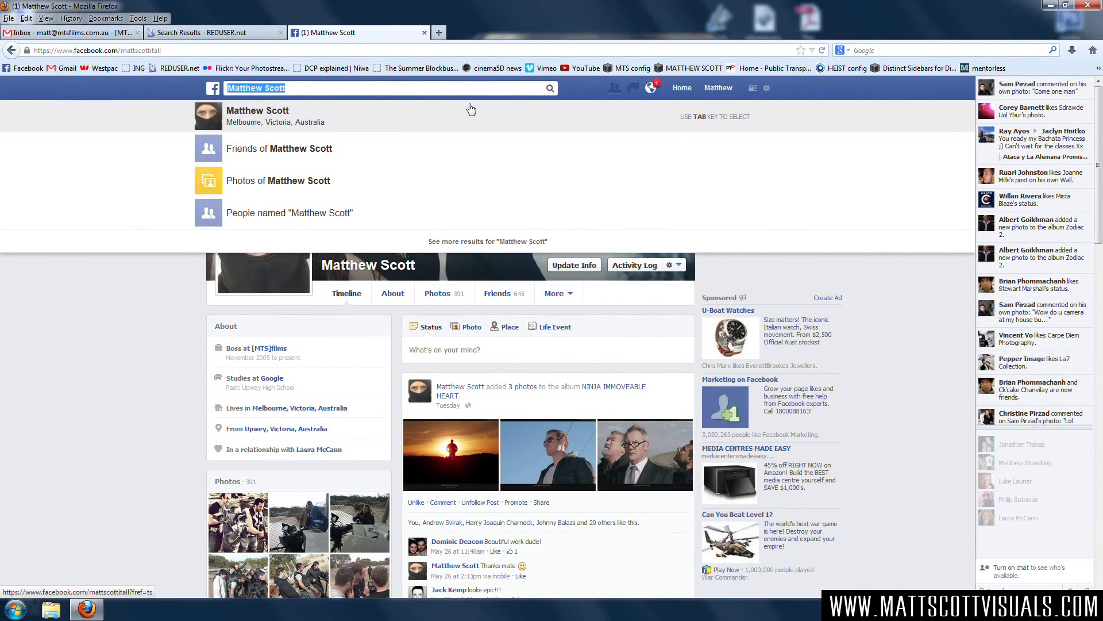
{"action": "type", "text": "sissy boy"}
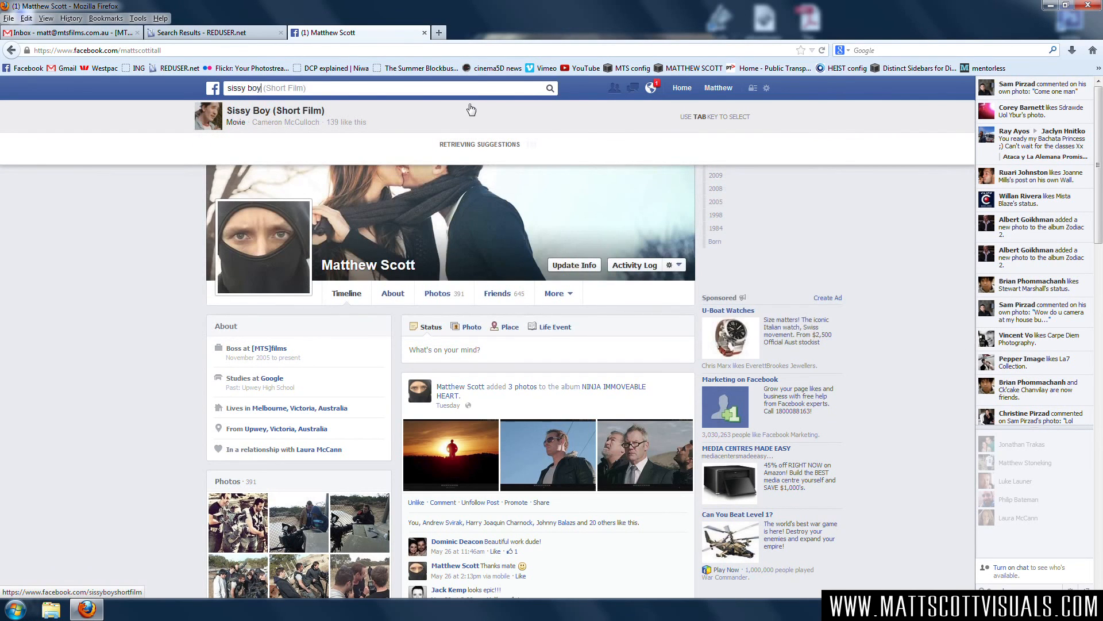
{"action": "type", "text": " (short film)"}
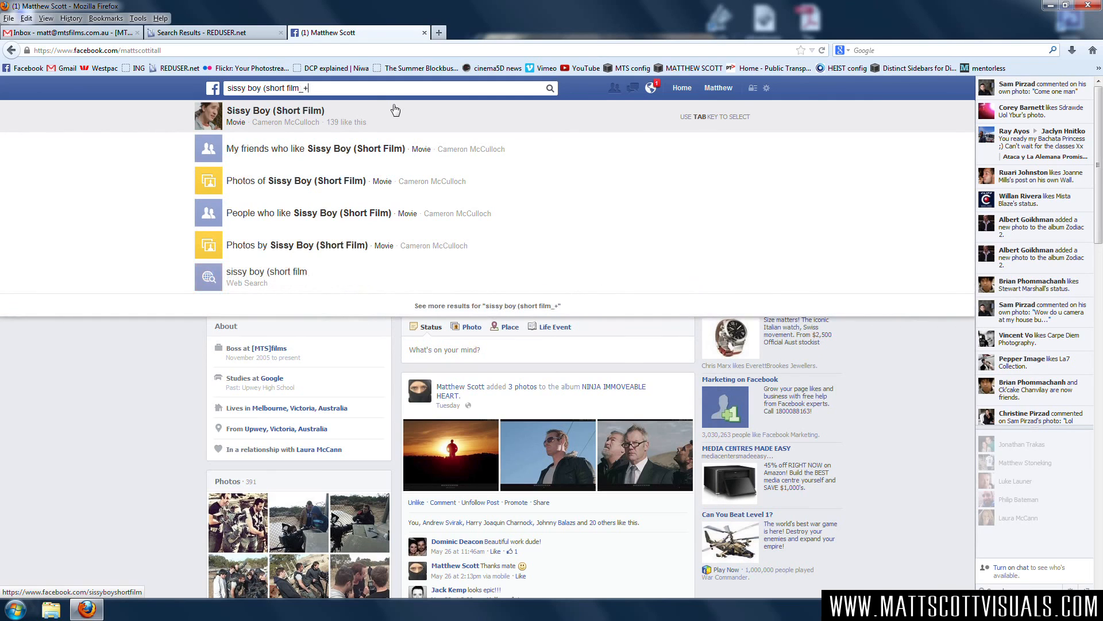
{"action": "left_click", "coordinate": [312, 126]}
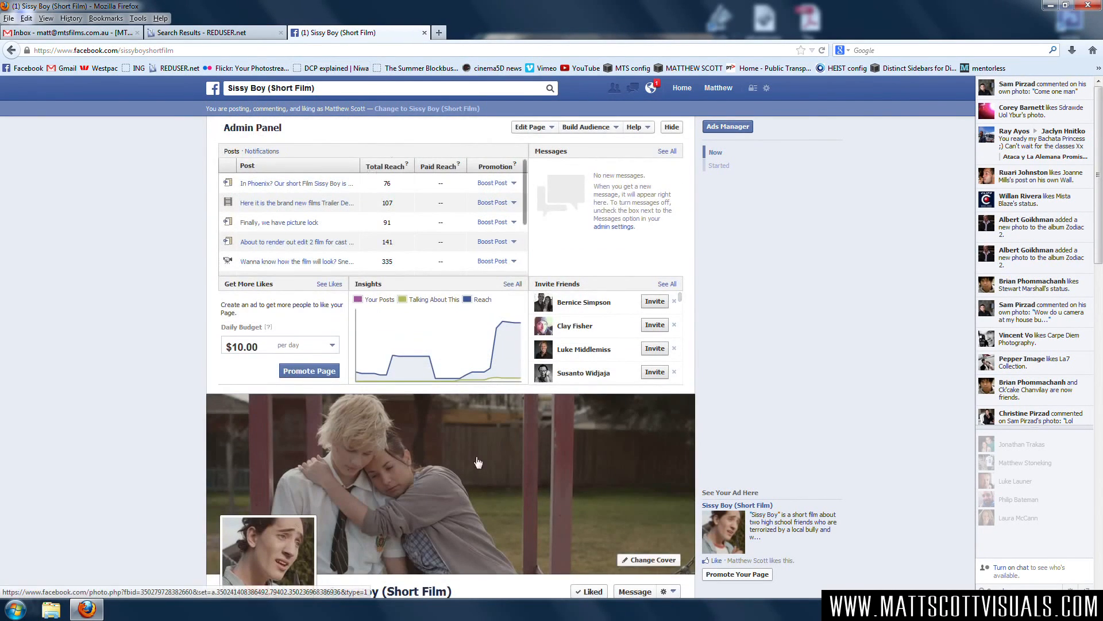
{"action": "scroll", "coordinate": [484, 459], "scroll_direction": "down", "scroll_amount": 3}
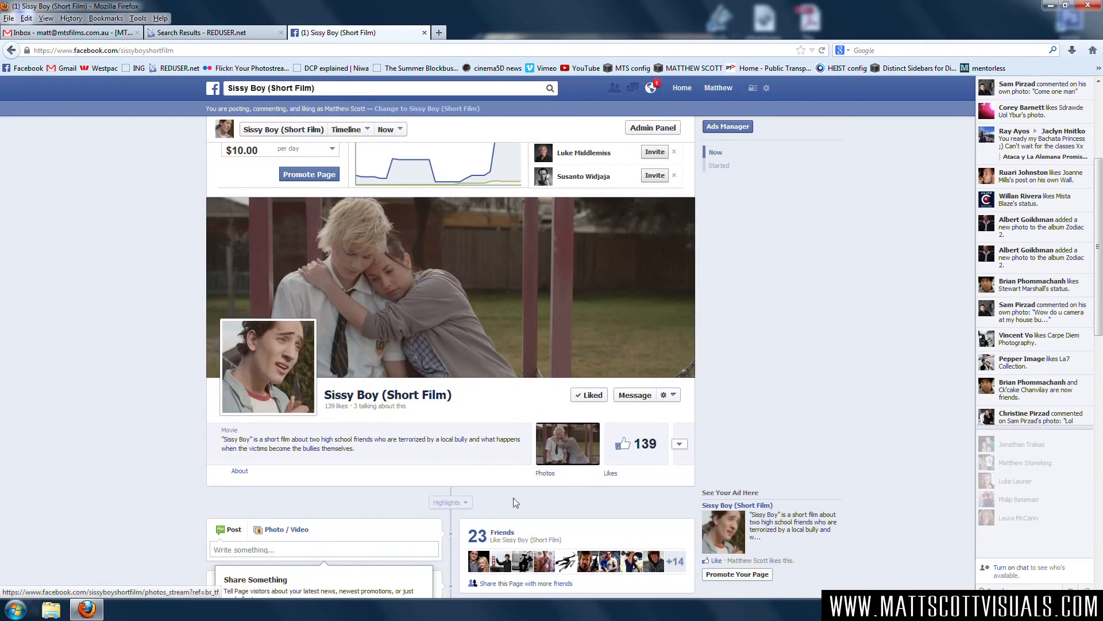
{"action": "scroll", "coordinate": [514, 503], "scroll_direction": "down", "scroll_amount": 10}
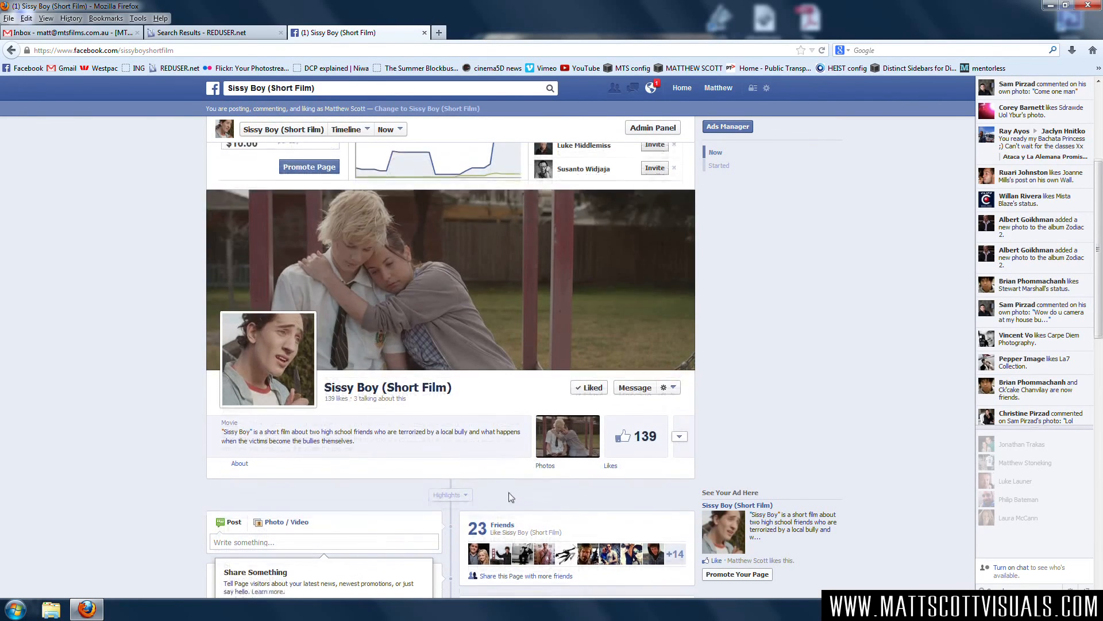
Search Facebook for "THE NINJA MOVIES" and open the matching open group.
{"action": "scroll", "coordinate": [516, 491], "scroll_direction": "up", "scroll_amount": 10}
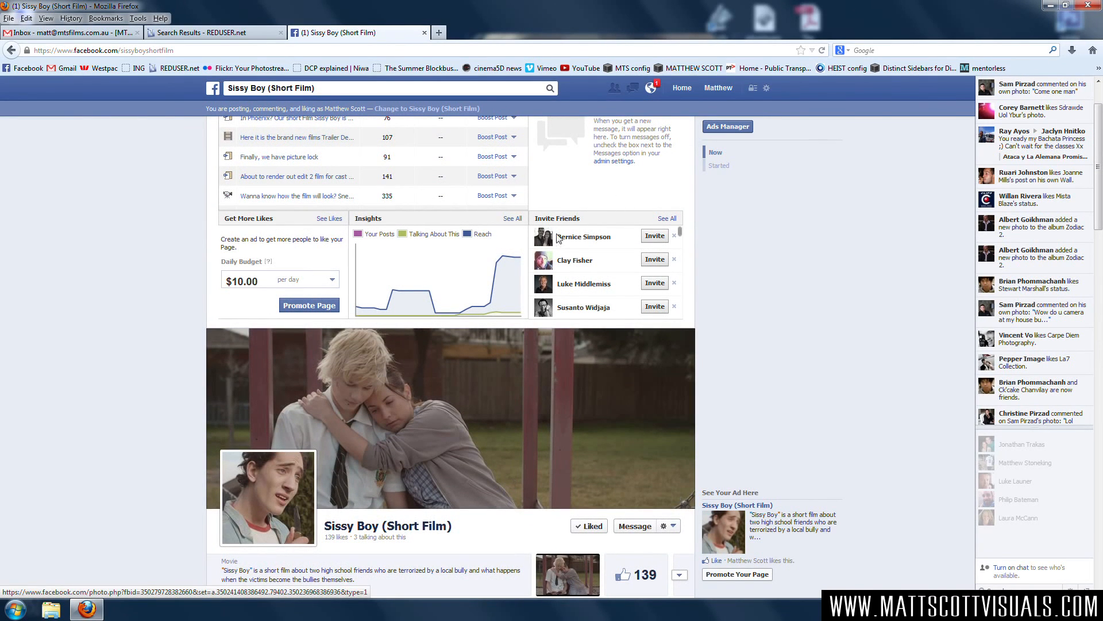
{"action": "scroll", "coordinate": [823, 423], "scroll_direction": "up", "scroll_amount": 2}
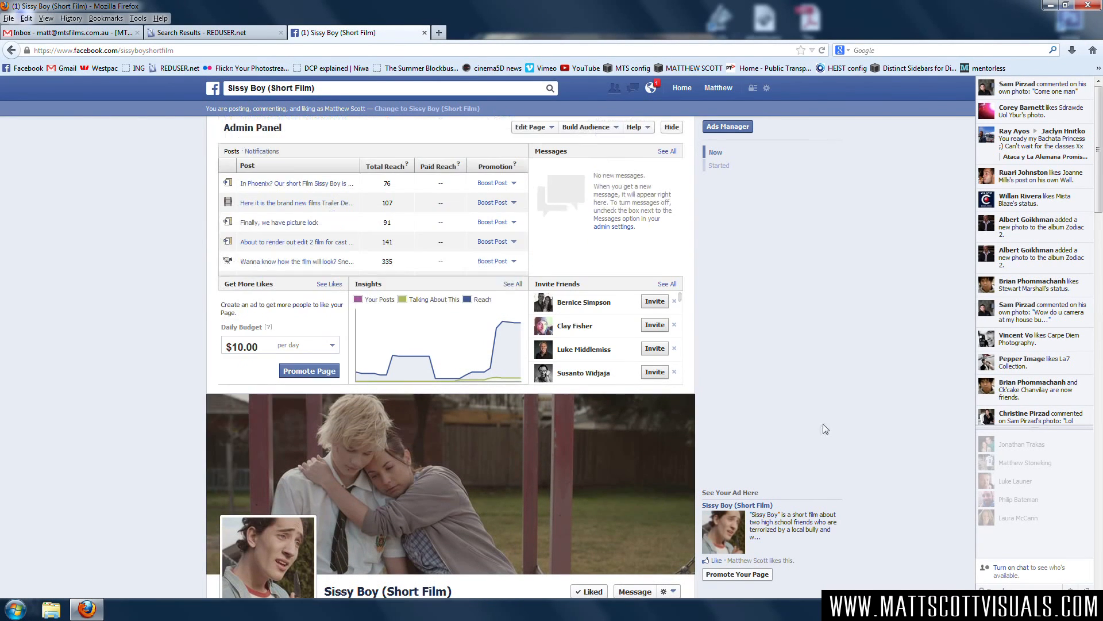
{"action": "left_click", "coordinate": [325, 90]}
{"action": "type", "text": "THE "}
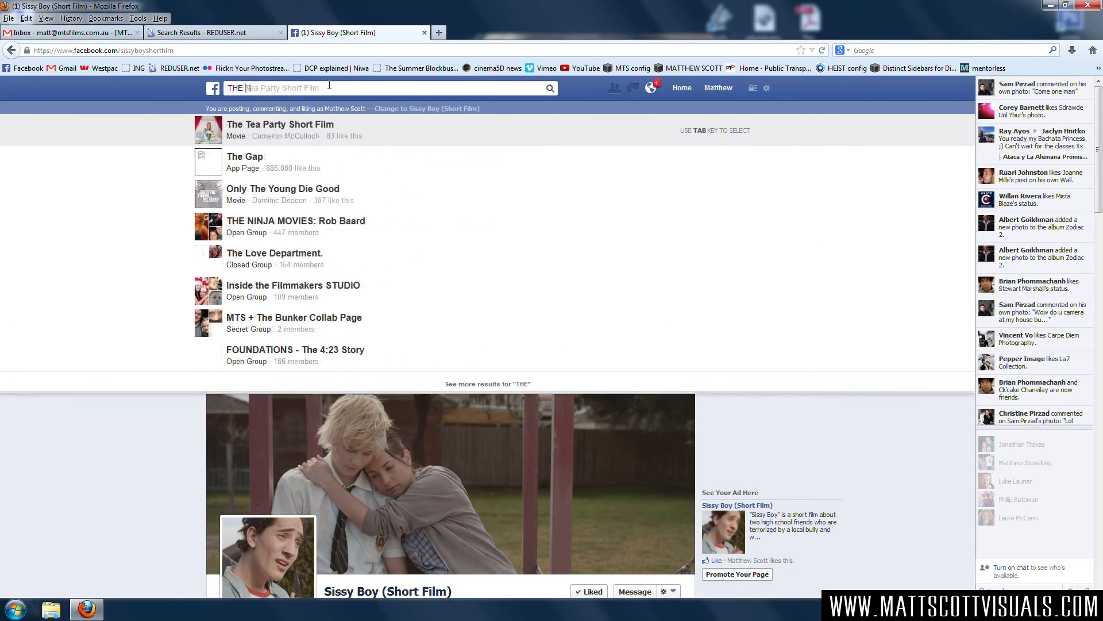
{"action": "type", "text": "NINJA MOVIES"}
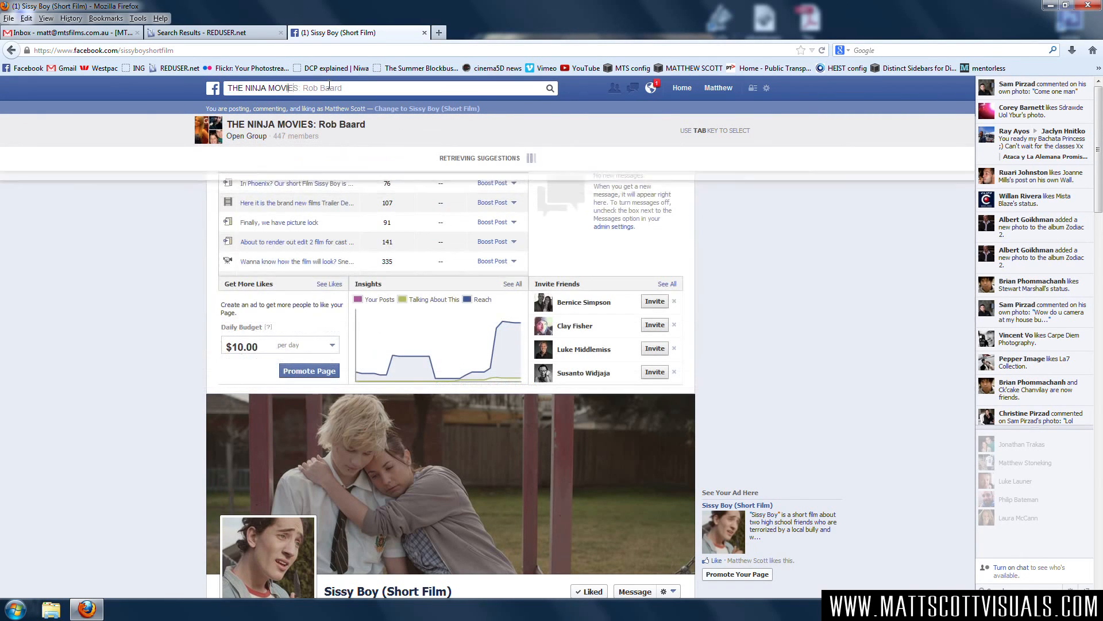
{"action": "type", "text": ": R"}
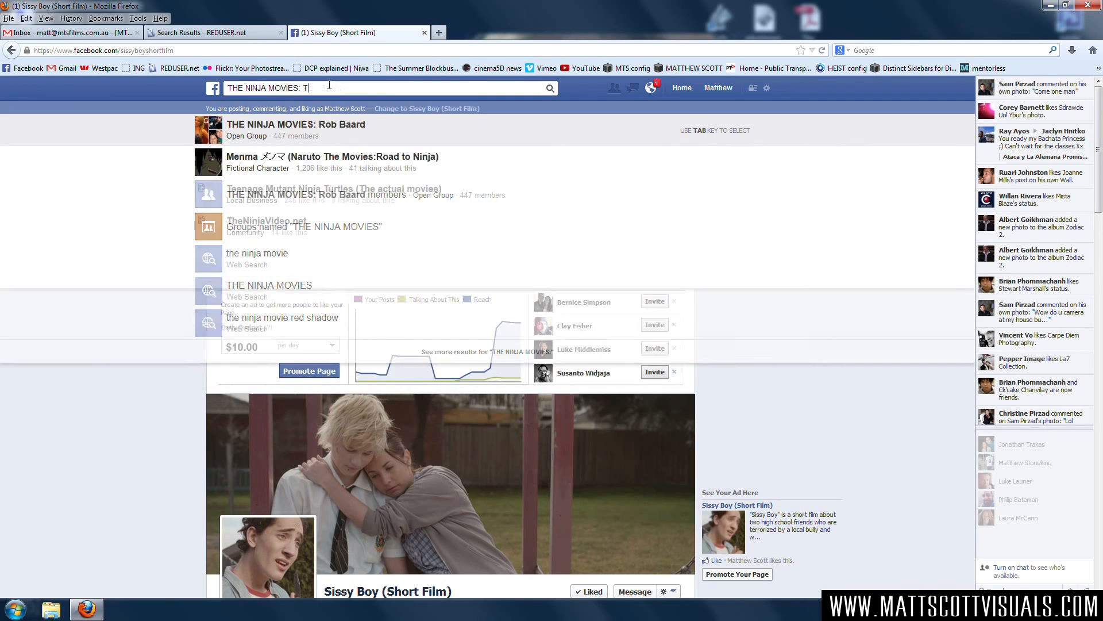
{"action": "type", "text": "ob Baar"}
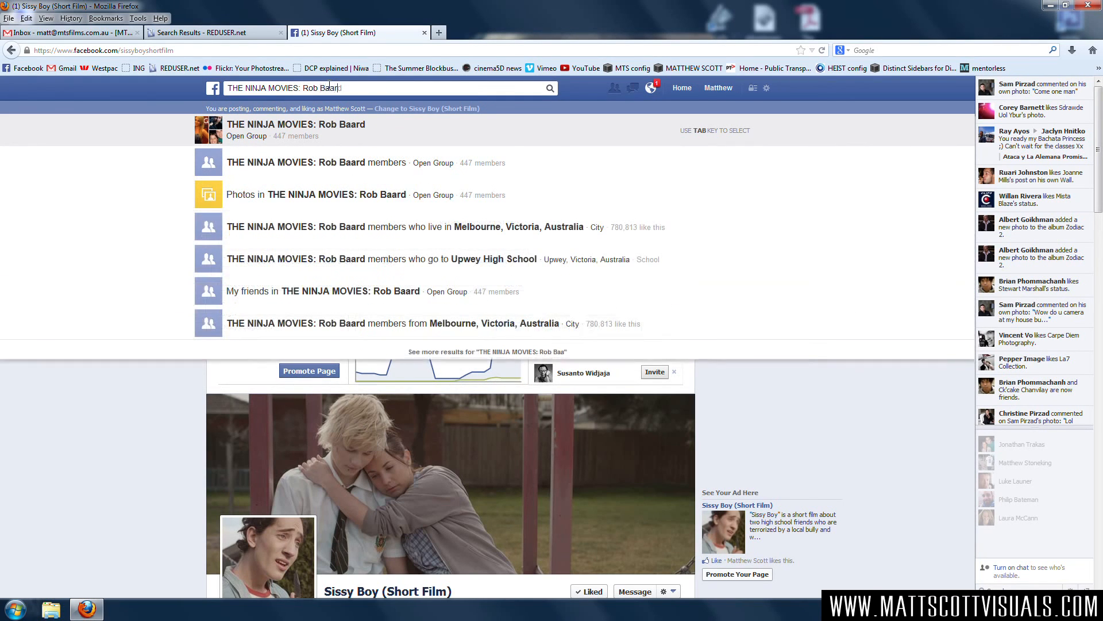
{"action": "key", "text": "Return"}
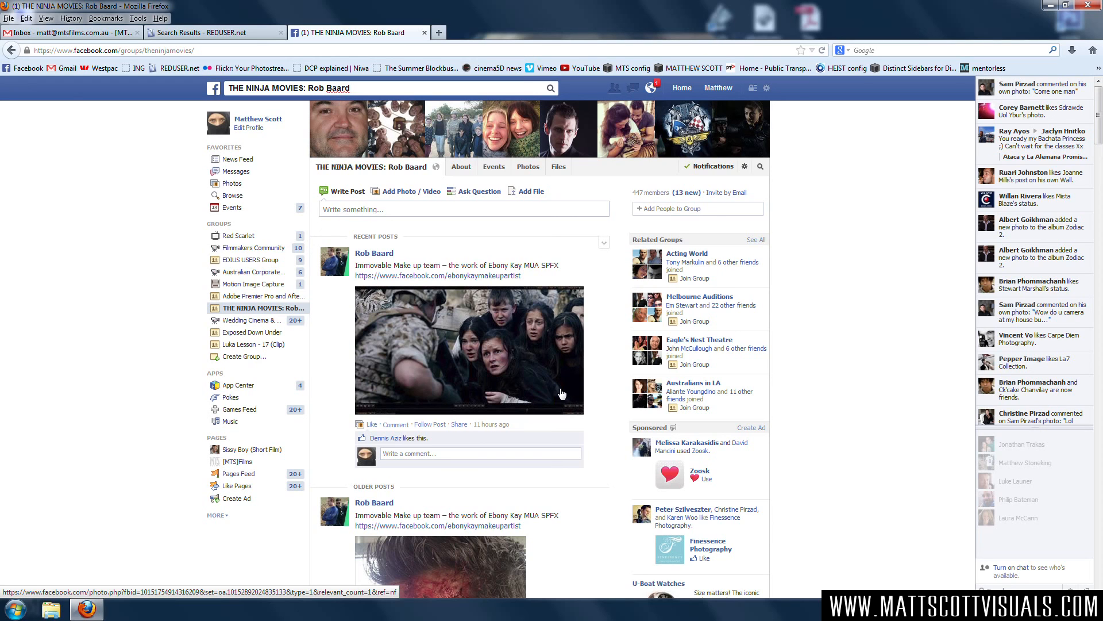
Look through the group's recent and older posts for behind-the-scenes photos of the feature film "Immovable Heart".
{"action": "scroll", "coordinate": [563, 393], "scroll_direction": "down", "scroll_amount": 15}
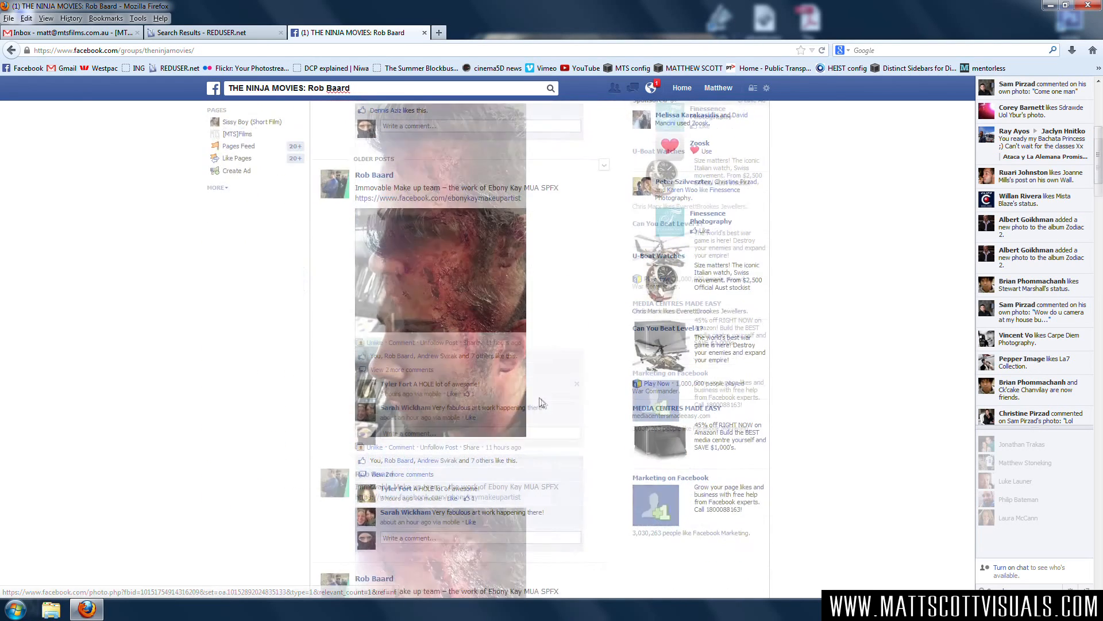
{"action": "scroll", "coordinate": [547, 406], "scroll_direction": "down", "scroll_amount": 15}
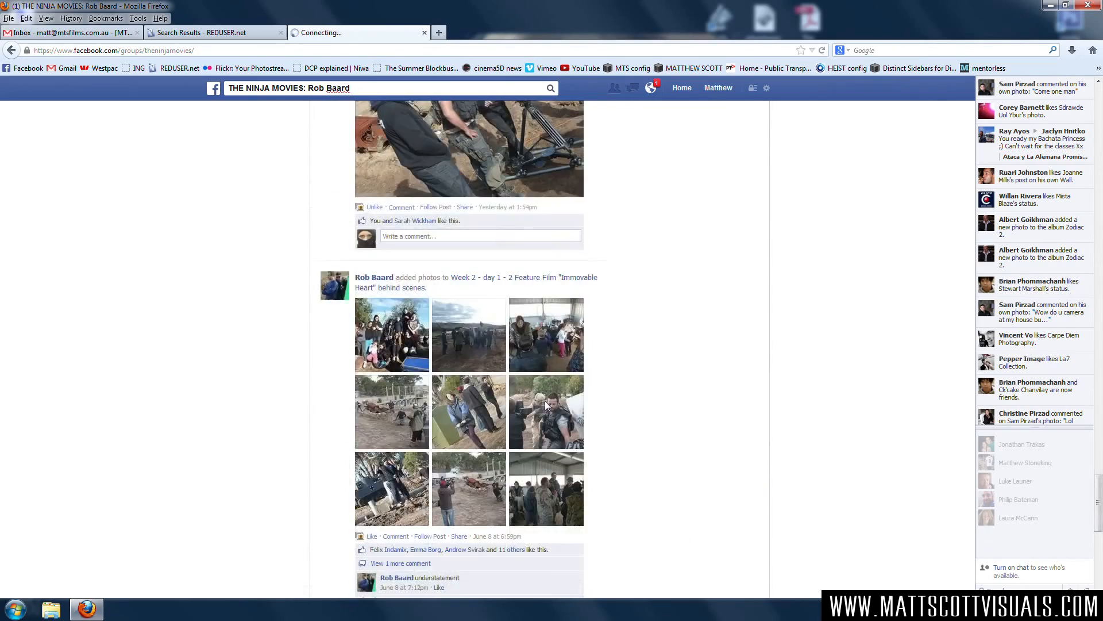
{"action": "scroll", "coordinate": [546, 405], "scroll_direction": "down", "scroll_amount": 15}
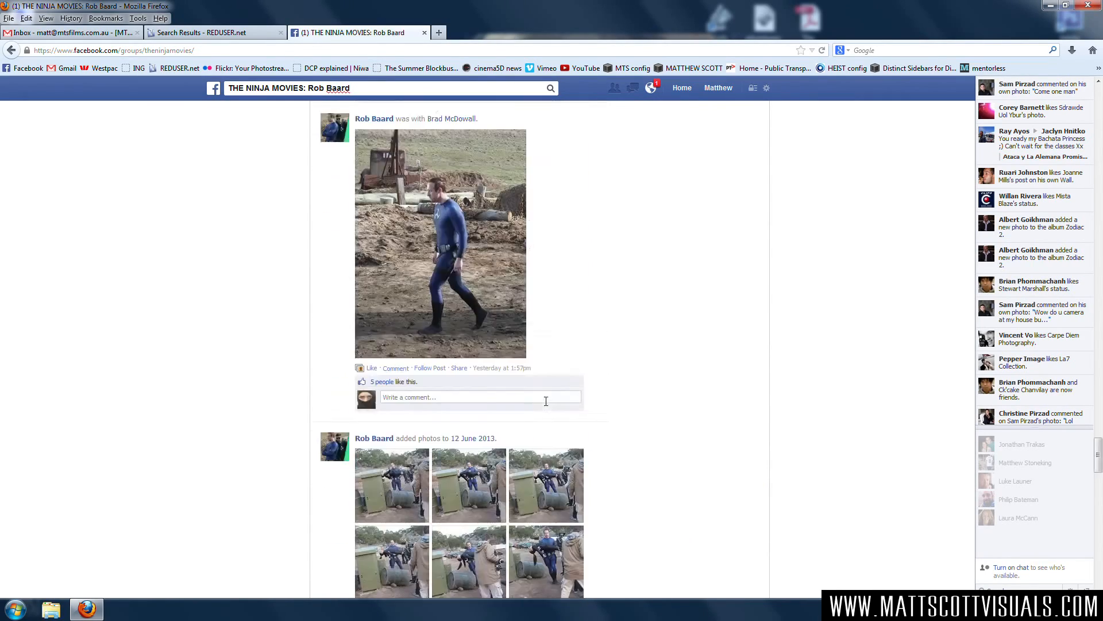
{"action": "scroll", "coordinate": [546, 406], "scroll_direction": "down", "scroll_amount": 15}
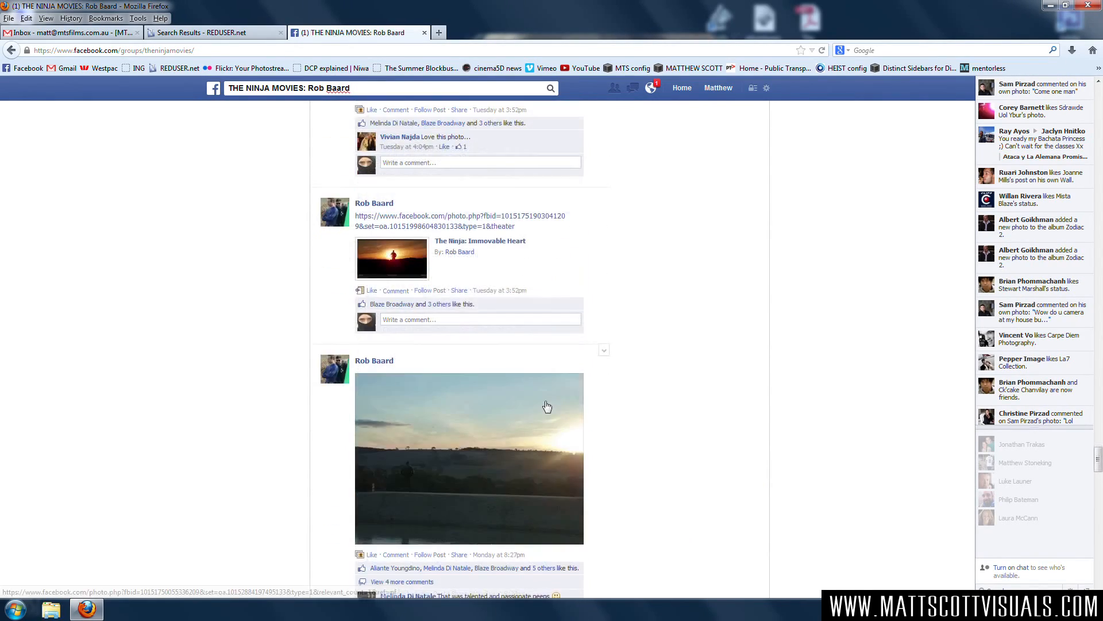
{"action": "scroll", "coordinate": [547, 406], "scroll_direction": "down", "scroll_amount": 15}
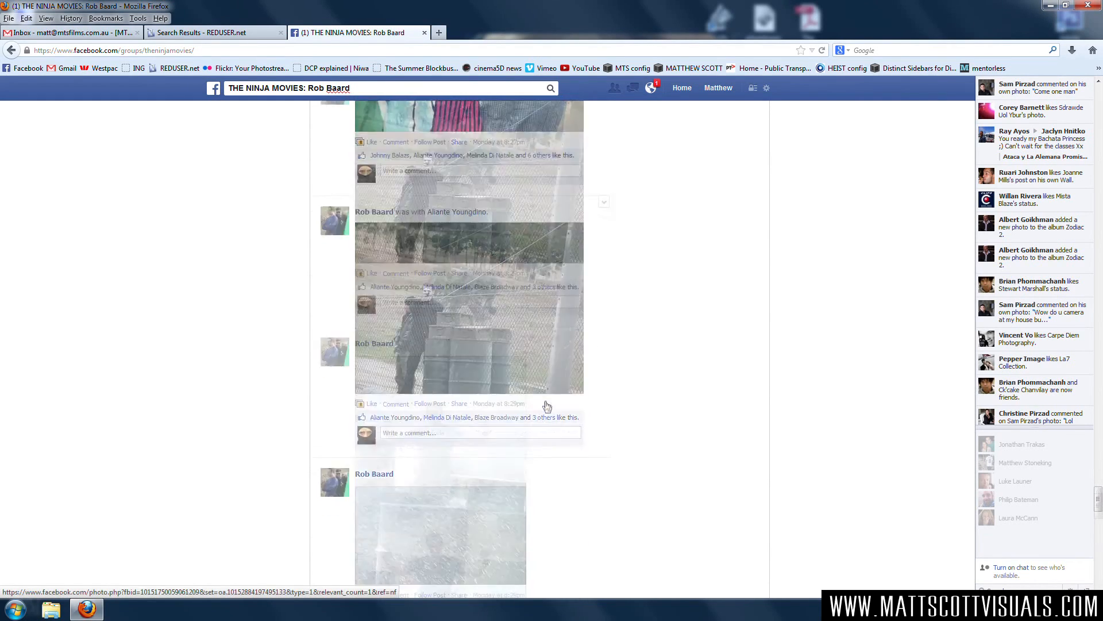
{"action": "scroll", "coordinate": [546, 406], "scroll_direction": "down", "scroll_amount": 5}
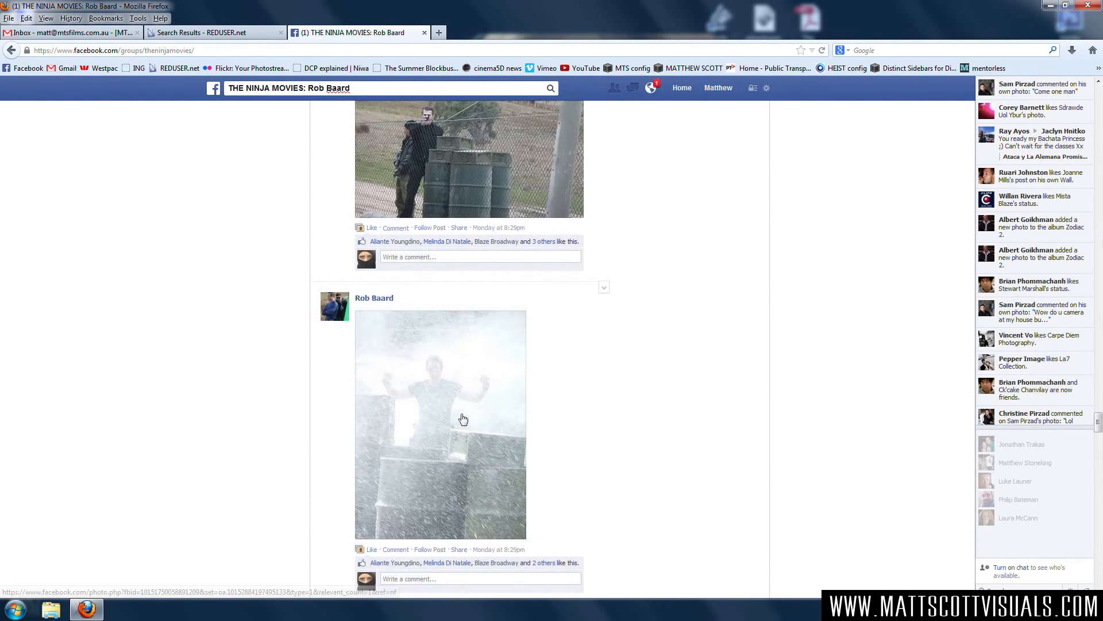